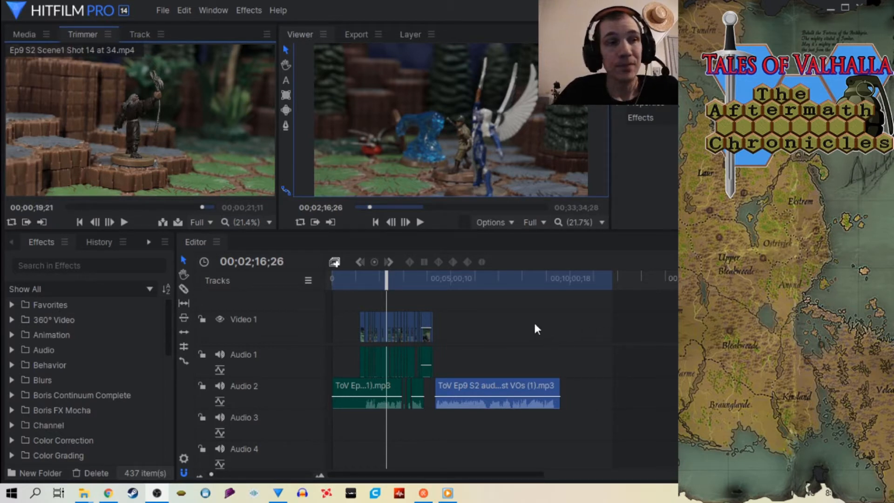
Step: Scrub through the Episode 9 timeline to review the edited shots up to about 3:13
mouse_move(386, 279)
left_mouse_down()
mouse_move(369, 286)
mouse_move(388, 286)
left_mouse_up()
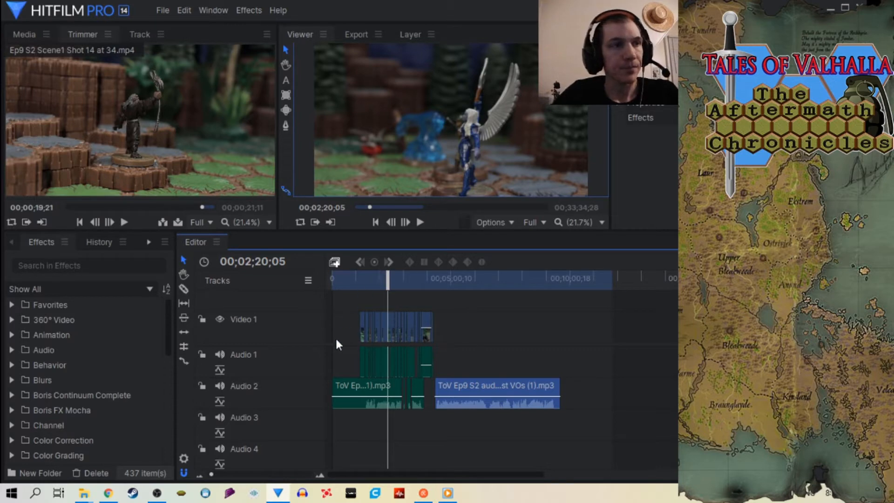
left_click_drag(394, 281, 410, 294)
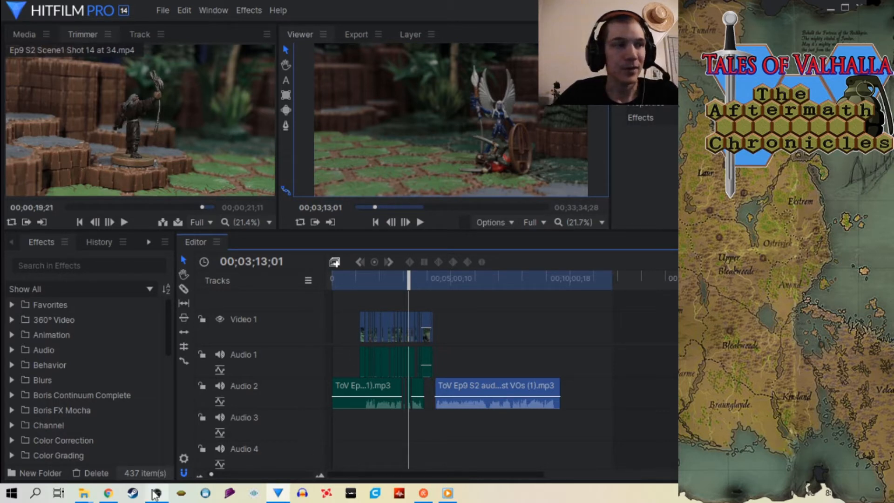
mouse_move(271, 500)
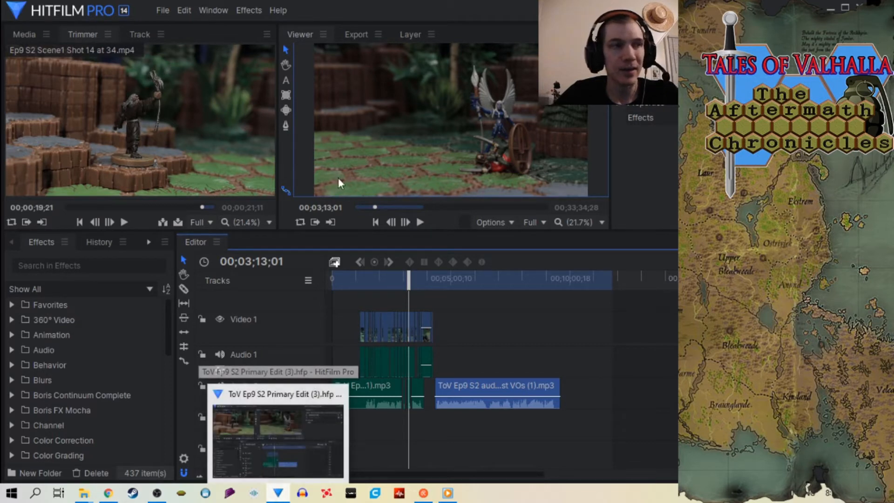
Step: Save the Episode 9 project and open the Episode 10 primary edit, third in the list of recent projects
left_click(162, 11)
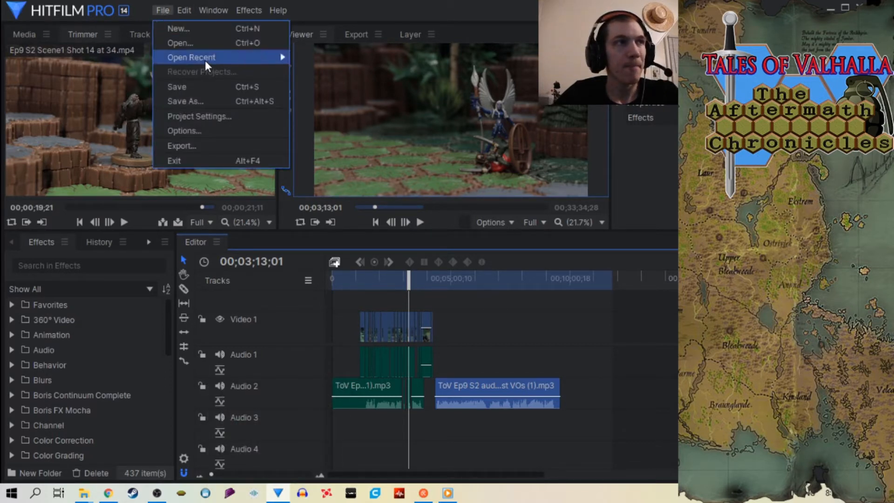
left_click(192, 85)
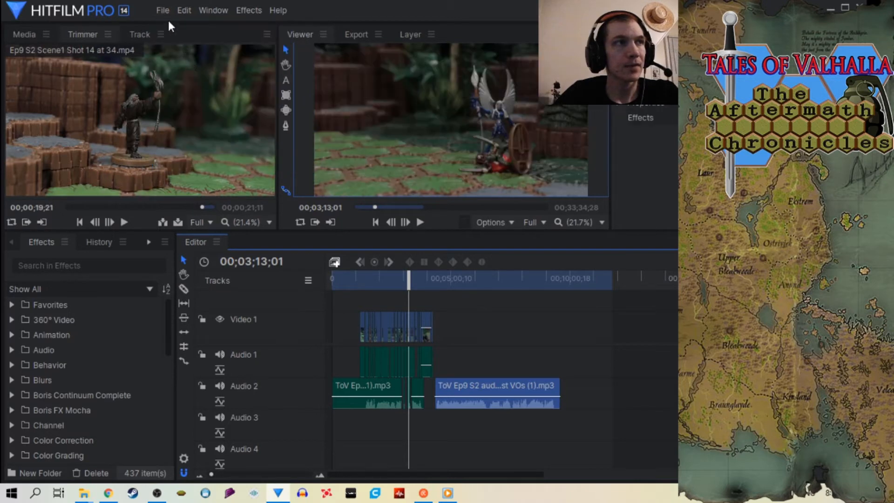
left_click(163, 9)
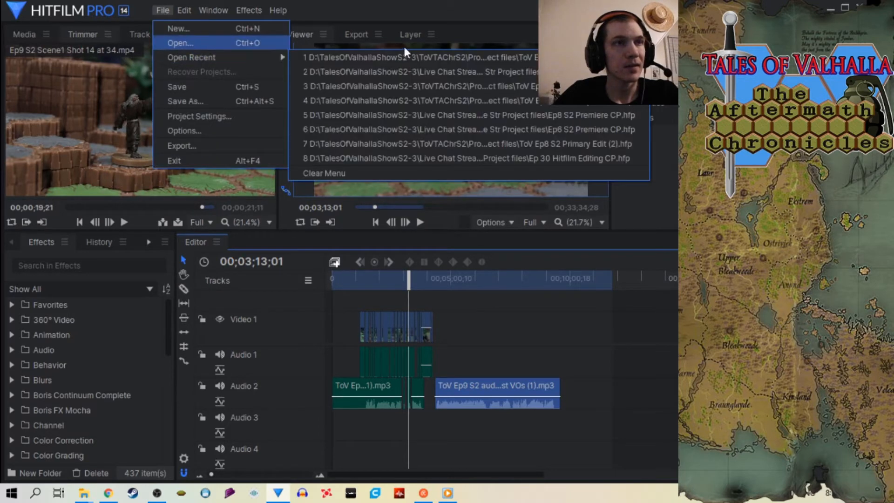
mouse_move(233, 60)
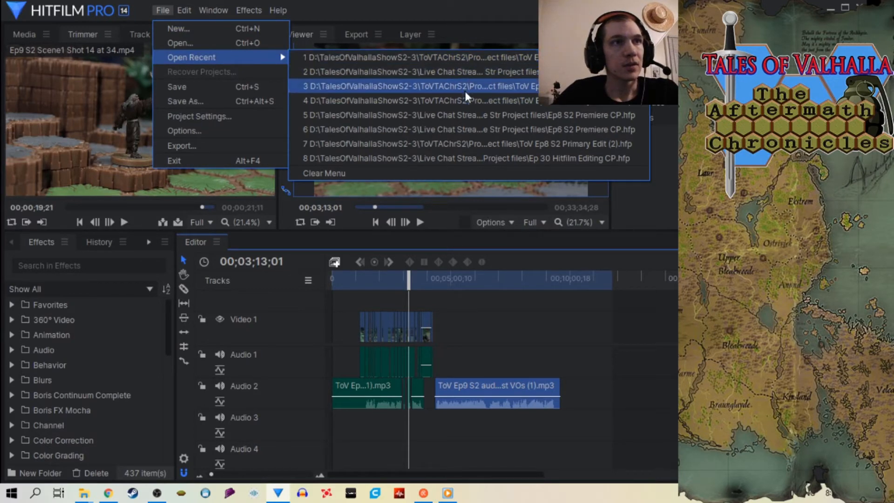
left_click(465, 84)
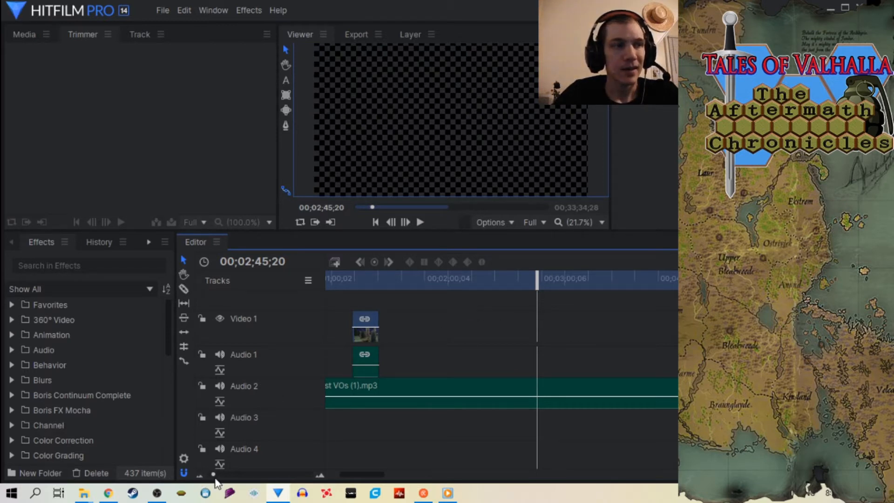
Step: Look over the start of the Episode 10 timeline and browse the Scene1 shots in the project media
left_click_drag(214, 474, 210, 477)
left_click_drag(494, 281, 347, 315)
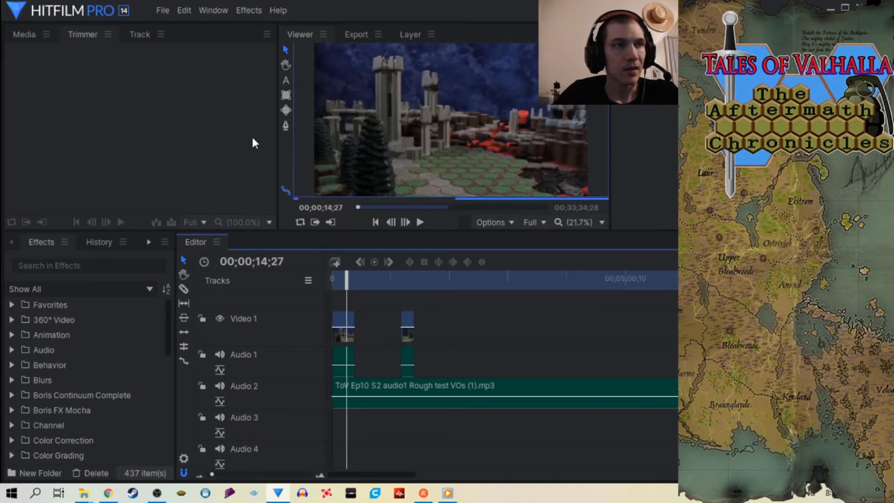
left_click(28, 40)
scroll(151, 170, "down", 5)
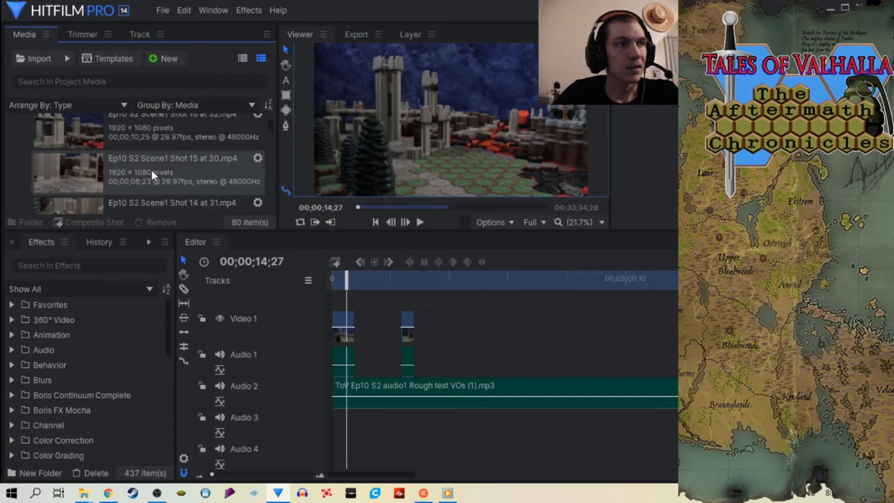
scroll(151, 171, "up", 5)
scroll(152, 171, "down", 1)
scroll(152, 170, "up", 1)
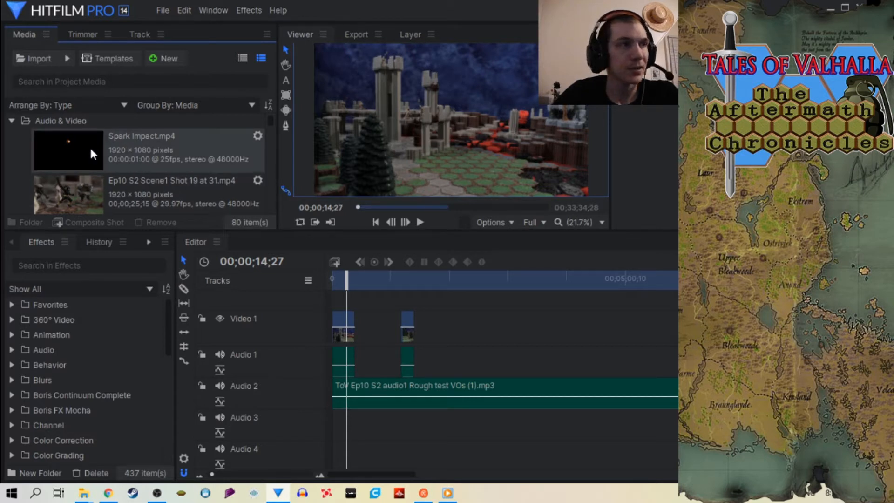
scroll(90, 146, "down", 3)
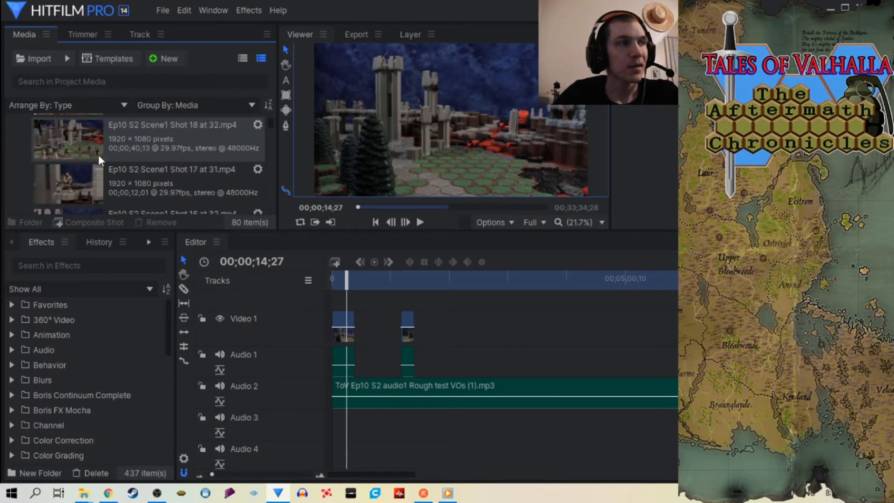
scroll(97, 150, "up", 3)
scroll(96, 150, "down", 3)
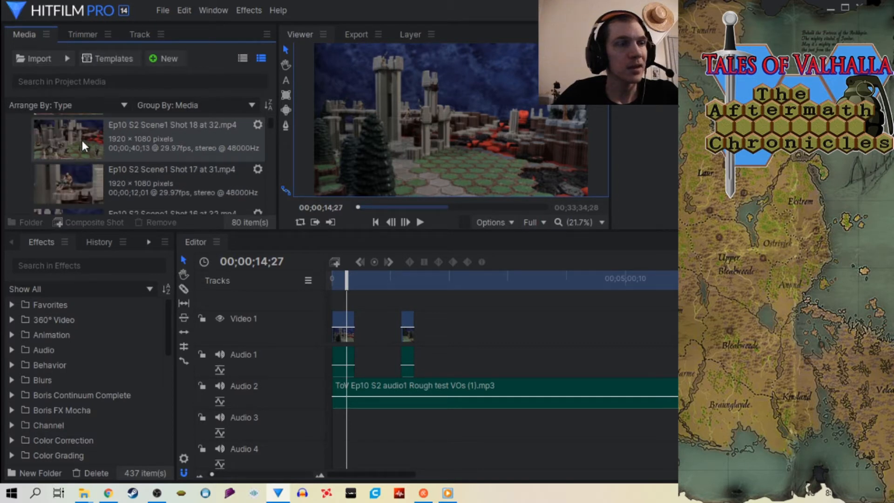
mouse_move(347, 286)
left_mouse_down()
mouse_move(333, 286)
mouse_move(401, 283)
mouse_move(331, 288)
mouse_move(404, 286)
mouse_move(338, 287)
left_mouse_up()
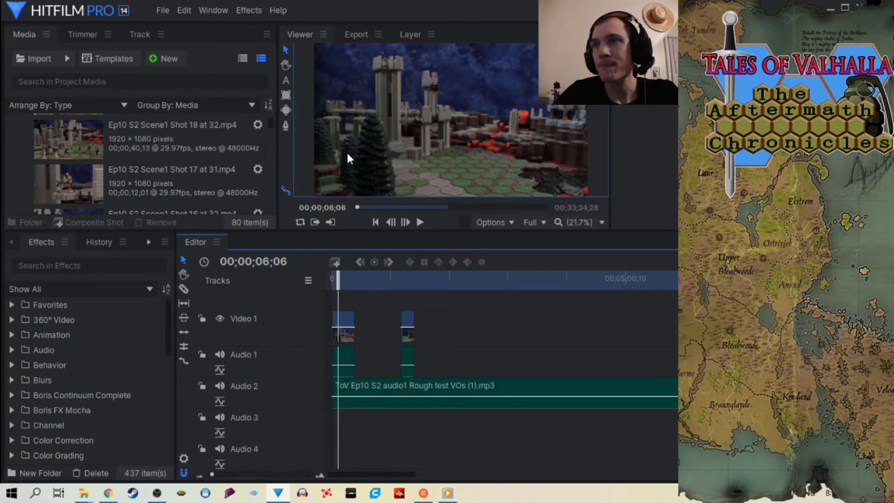
Step: Preview Ep10 S2 Scene1 Shot 18 at 32.mp4 in the trimmer through to its end and return to its start
left_click(67, 144)
double_click(98, 143)
left_click_drag(70, 207, 212, 210)
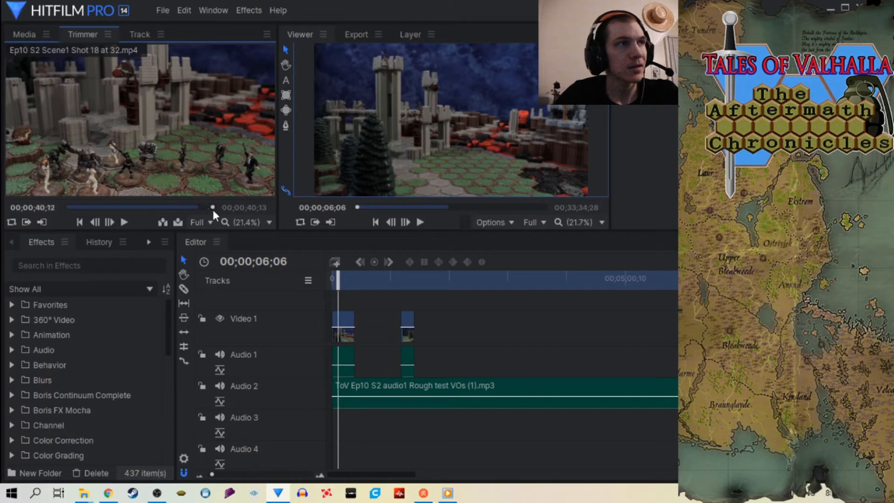
left_click(79, 222)
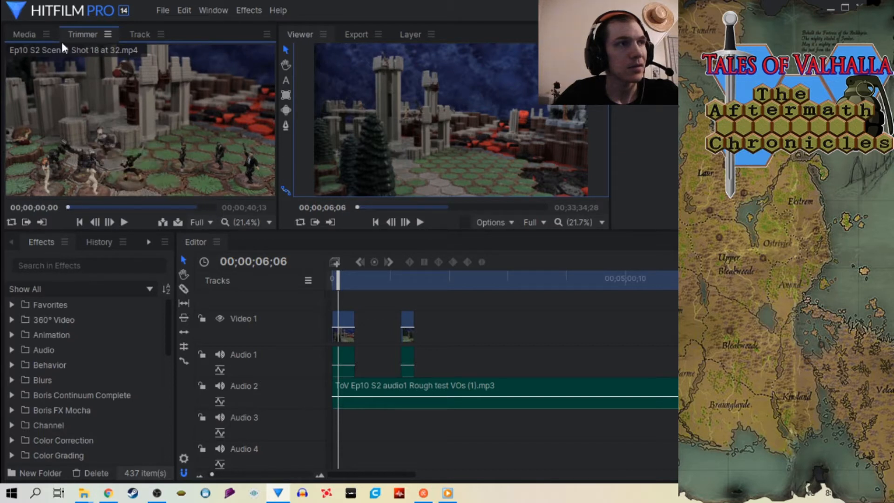
Step: Find Ep10 S2 Scene1 Shot 19 at 31.mp4 in the project media and scrub through it in the trimmer
left_click(24, 34)
scroll(129, 180, "down", 3)
scroll(129, 177, "up", 3)
left_click(125, 176)
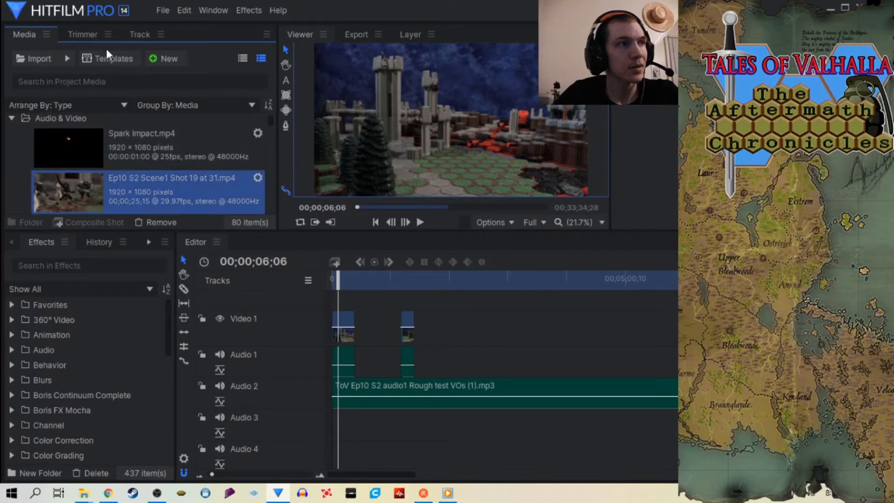
left_click(85, 36)
left_click_drag(69, 207, 181, 205)
left_click(21, 36)
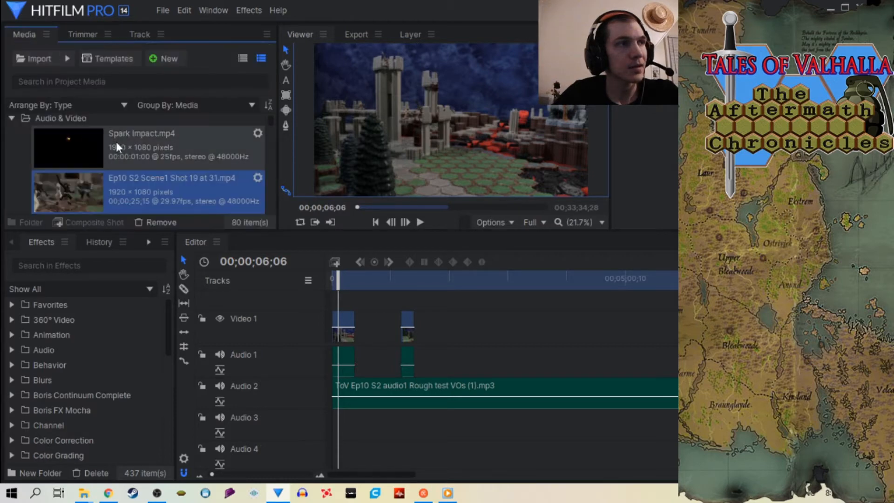
Step: Find Ep10 S2 Scene1 Shot 16 at 32.mp4 in the project media and scrub through it in the trimmer
scroll(167, 157, "down", 2)
scroll(166, 156, "up", 2)
scroll(166, 156, "down", 2)
scroll(143, 150, "down", 1)
double_click(114, 194)
left_click_drag(113, 207, 154, 208)
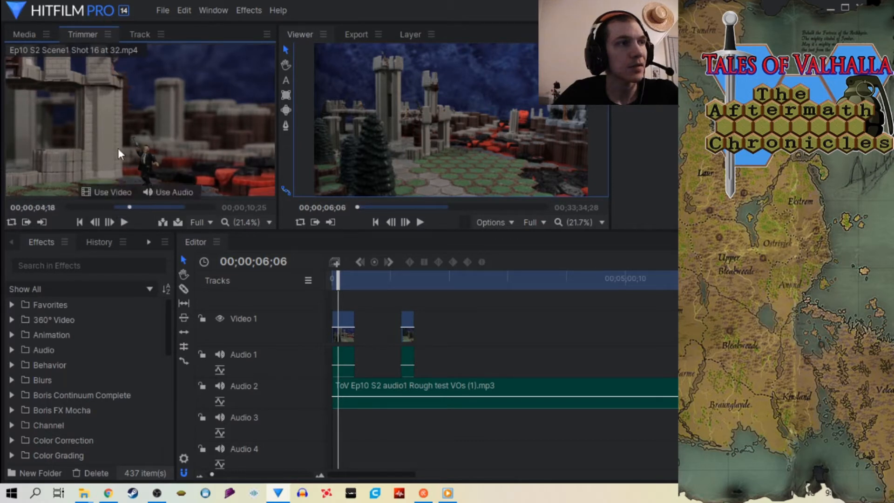
left_click(20, 34)
Step: Load Ep10 S2 Scene1 Shot 15 at 30.mp4 into the trimmer and play it from near its start
scroll(170, 170, "down", 2)
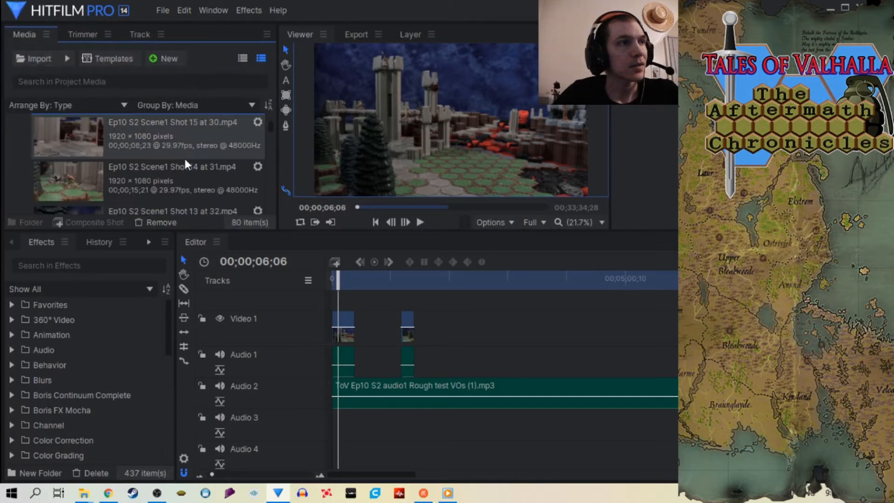
left_click(167, 146)
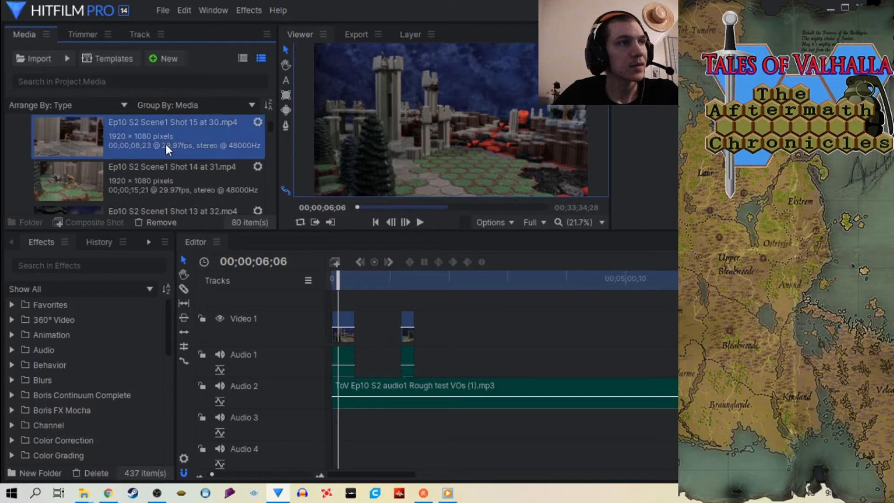
left_click(68, 37)
left_click_drag(67, 208, 72, 208)
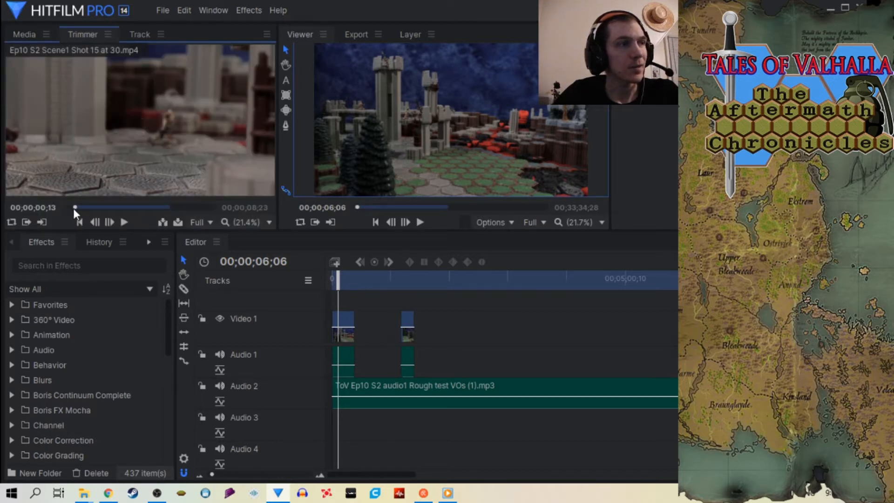
left_click(125, 222)
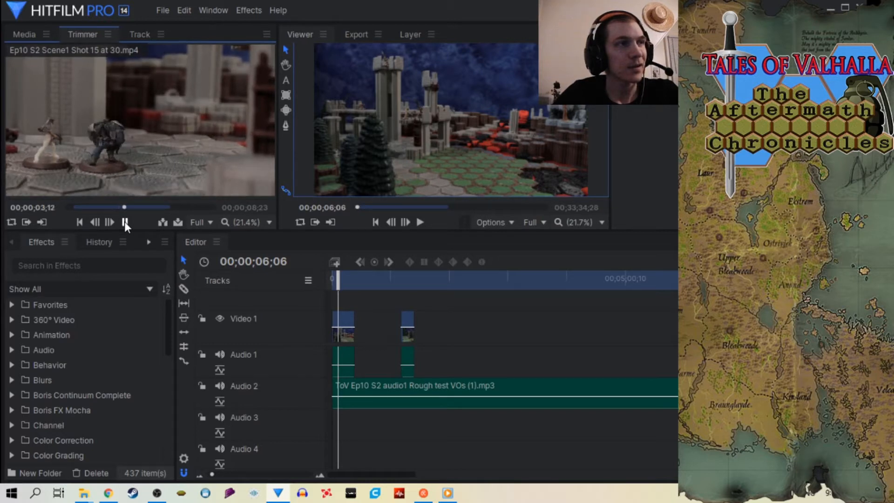
mouse_move(193, 146)
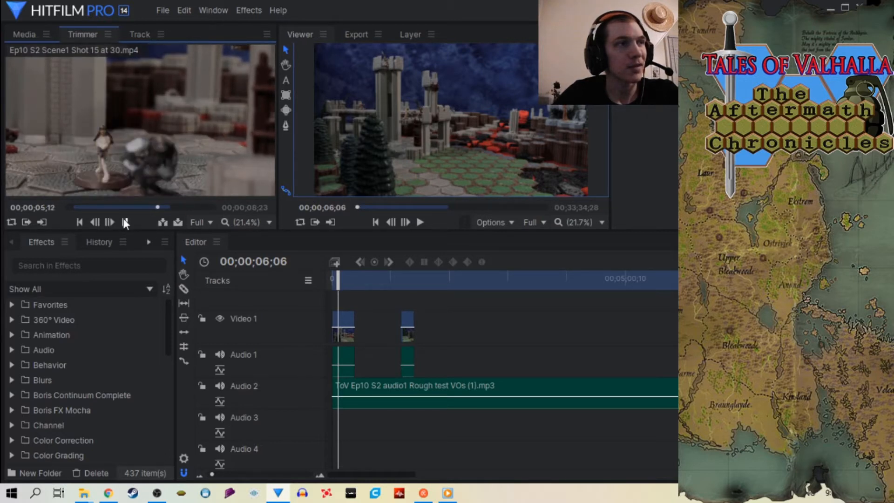
Step: Load Ep10 S2 Scene1 Shot 13 at 32.mp4 into the trimmer and scrub to 00;00;03;22
left_click(24, 34)
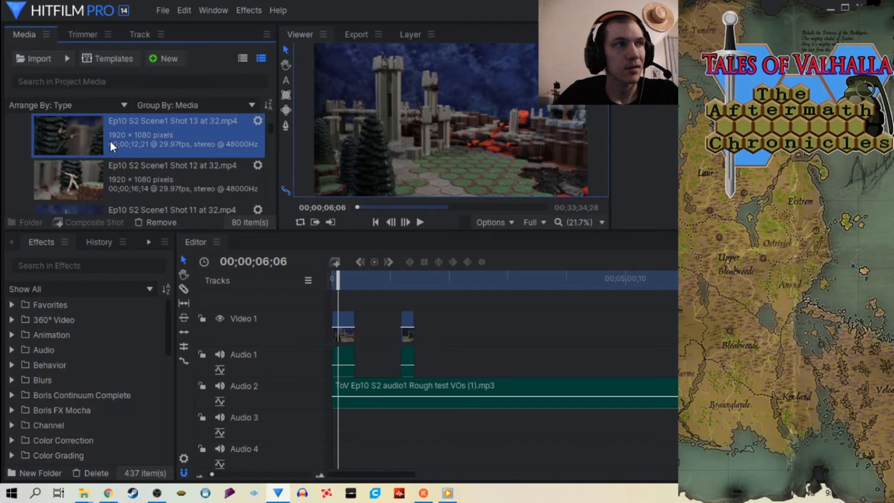
left_click(83, 35)
left_click(89, 206)
left_click_drag(90, 207, 111, 204)
Step: Play the timeline from the beginning and trim the end of the Scene1 Shot 1 clip to 00;00;19;29
left_click_drag(403, 285, 308, 304)
left_click_drag(212, 475, 217, 476)
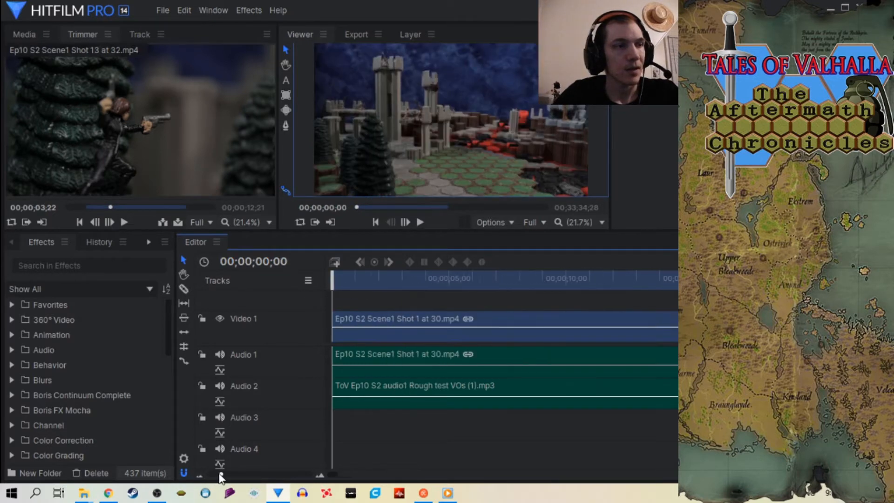
left_click(420, 223)
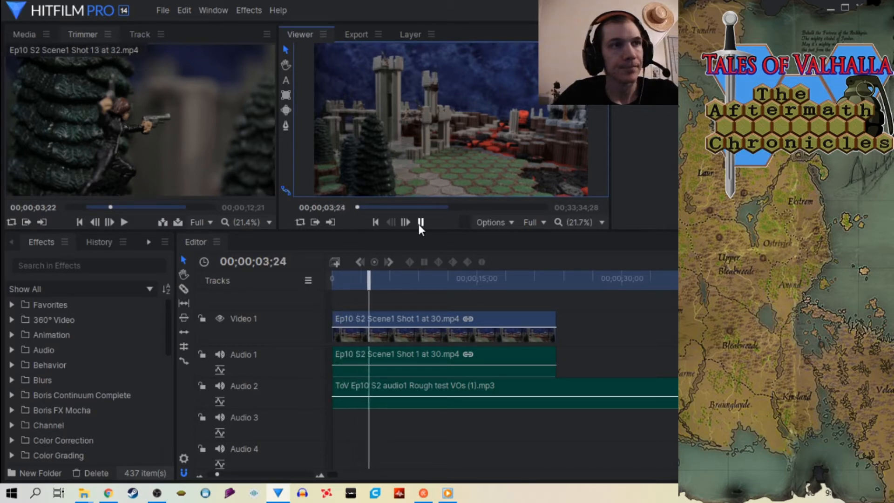
left_click(525, 278)
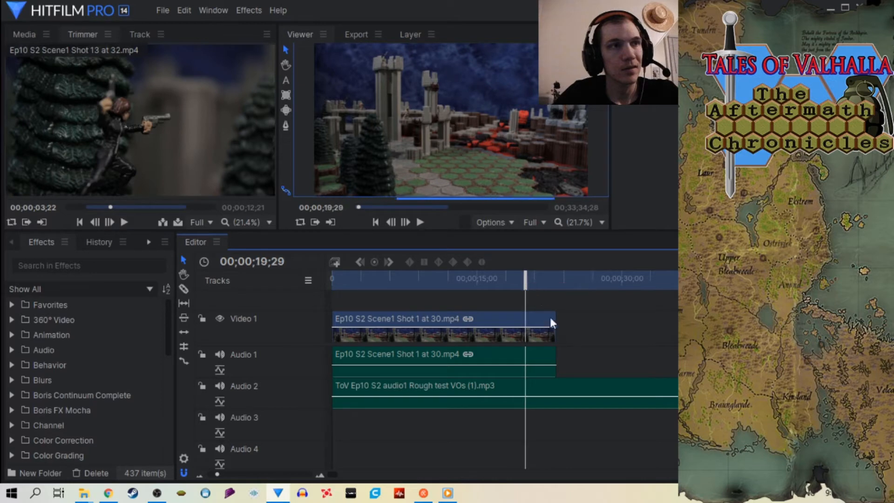
left_click_drag(549, 330, 525, 330)
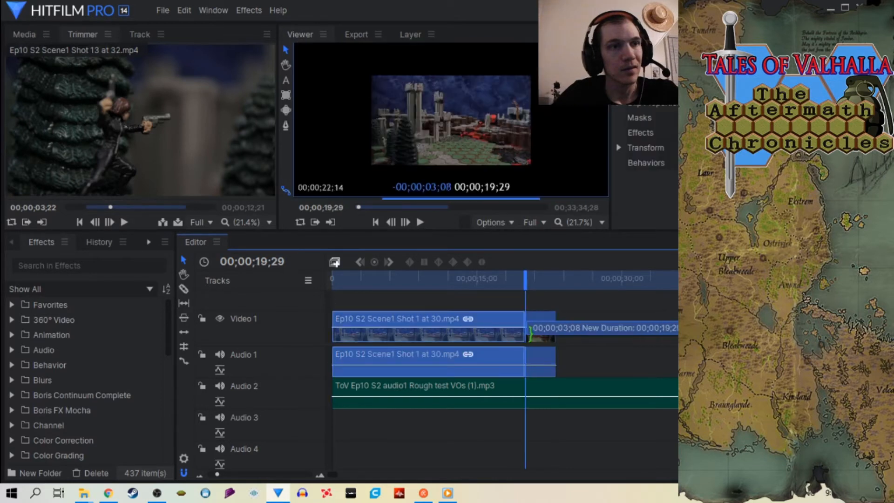
Step: Move the Scene1 Shot 1 clip to start at 00;00;30;03 and shift the following clip slightly earlier, leaving a gap between them
left_click_drag(217, 475, 214, 475)
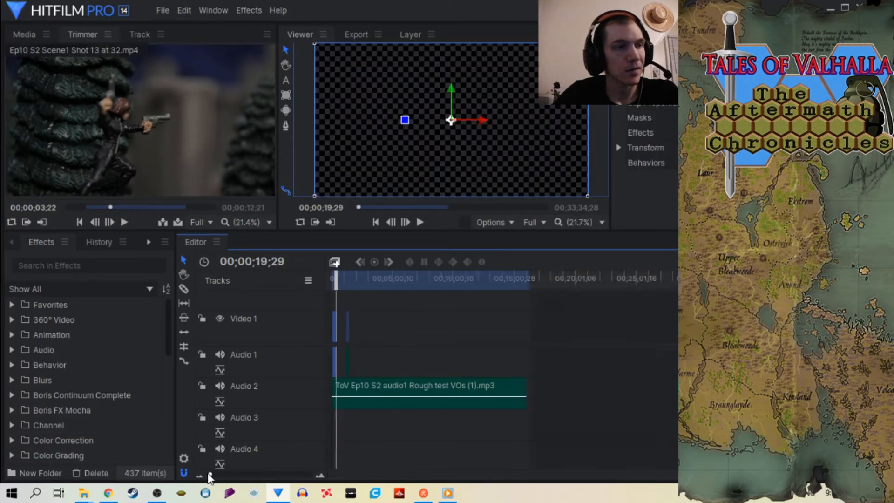
left_click_drag(367, 328, 451, 328)
left_click_drag(398, 278, 394, 322)
left_click_drag(456, 321, 490, 321)
left_click_drag(391, 286, 431, 288)
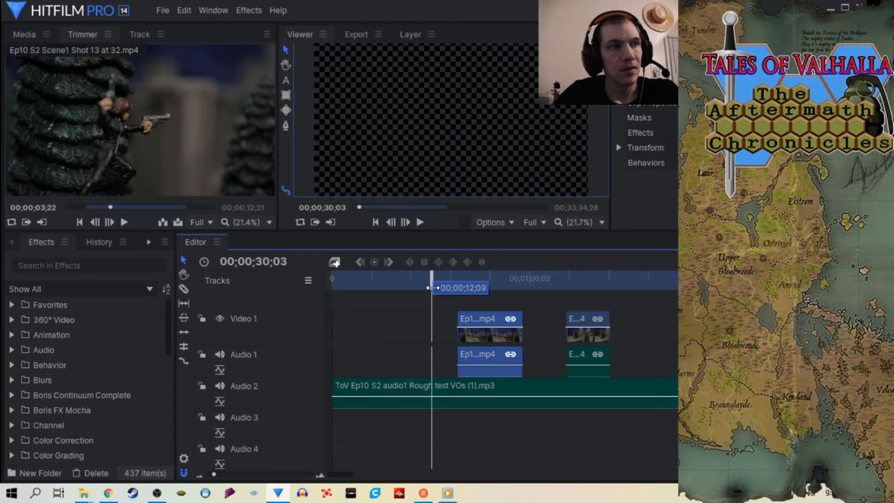
left_click_drag(488, 334, 466, 339)
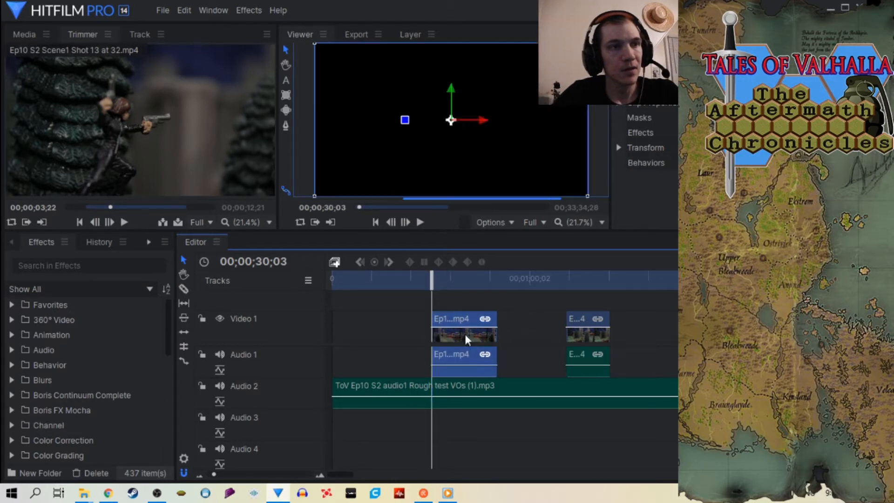
left_click_drag(456, 285, 493, 285)
left_click_drag(588, 338, 556, 331)
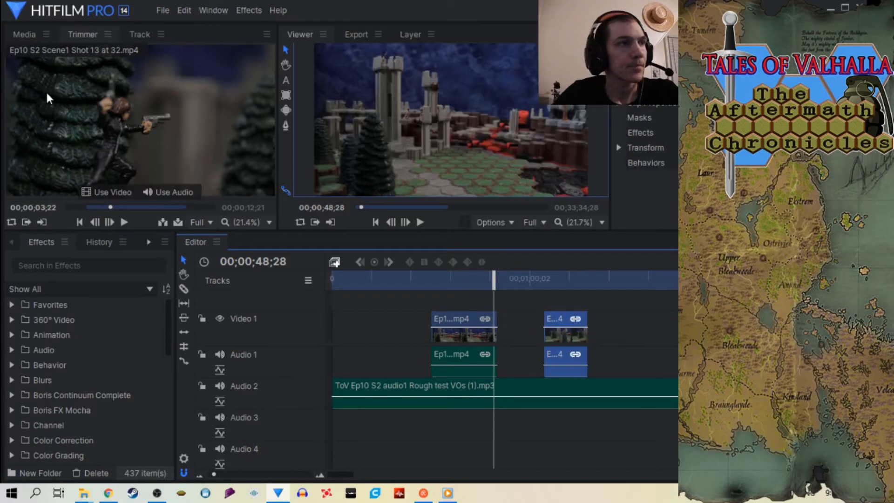
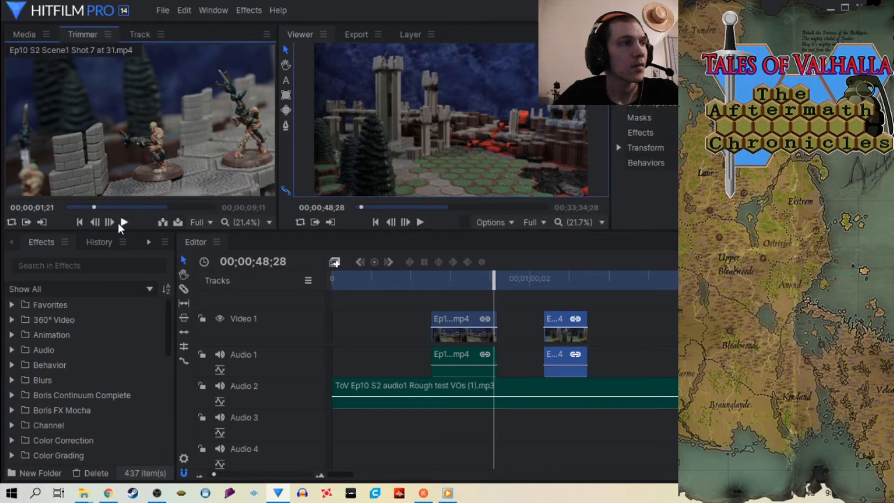
Step: Overlay Ep10 S2 Scene1 Shot 7 at 31.mp4 from the trimmer onto the timeline, well past the second clip
left_click_drag(487, 282, 677, 282)
left_click(181, 223)
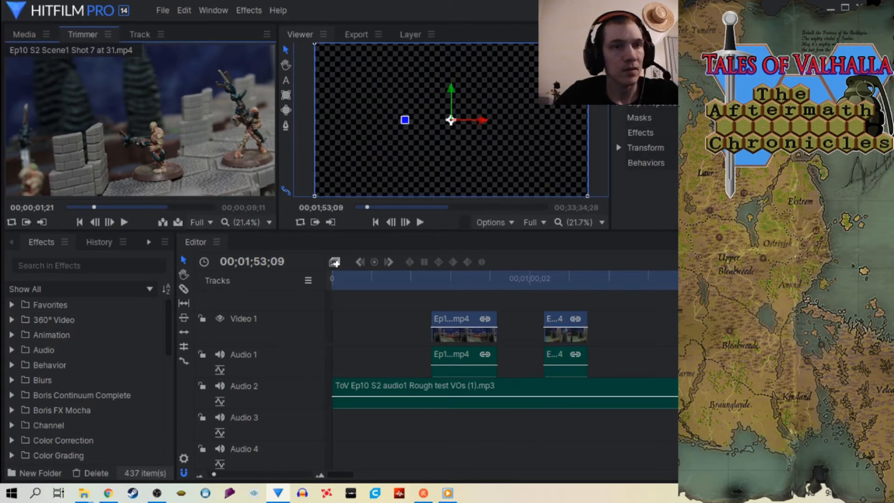
Step: Review the Scene1 Shot 7 clip on the timeline and move it later to start at about 00;02;15
left_click_drag(705, 282, 689, 281)
left_click_drag(214, 474, 227, 474)
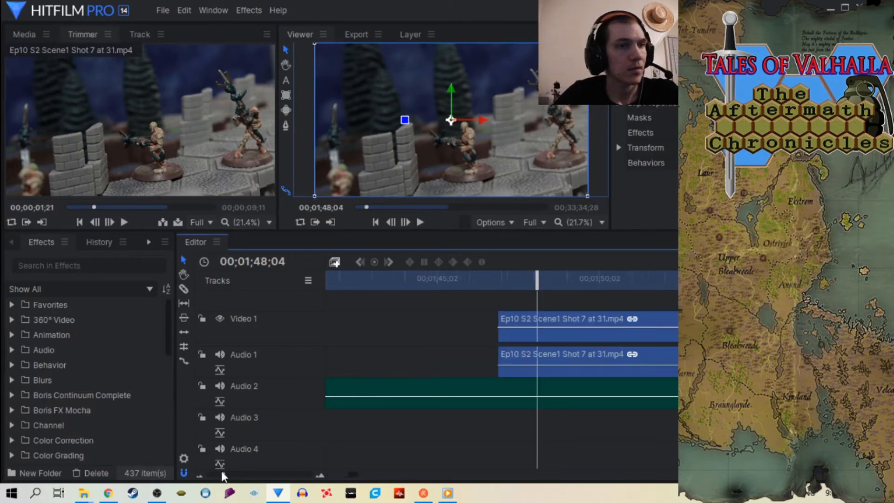
left_click_drag(534, 289, 553, 289)
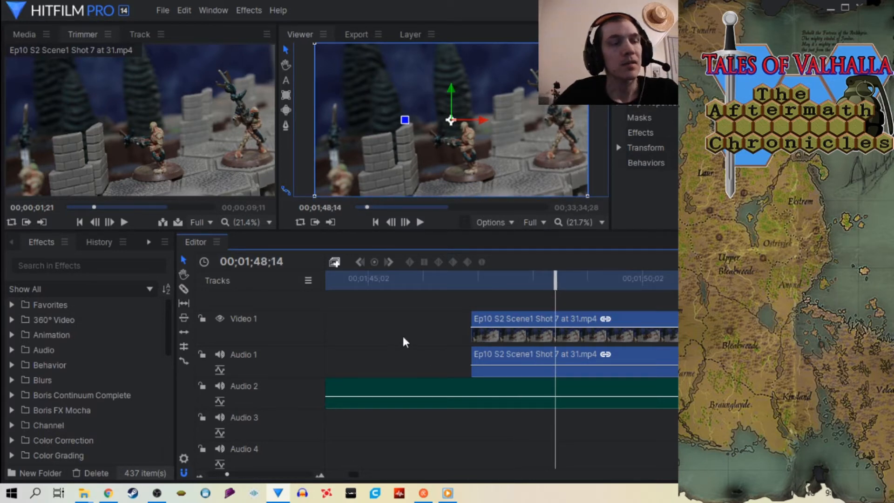
left_click_drag(227, 473, 215, 474)
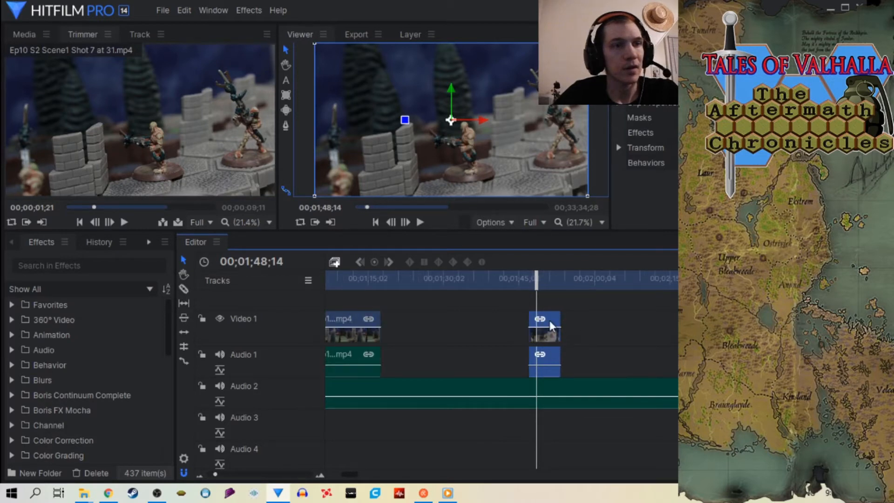
left_click_drag(549, 321, 675, 319)
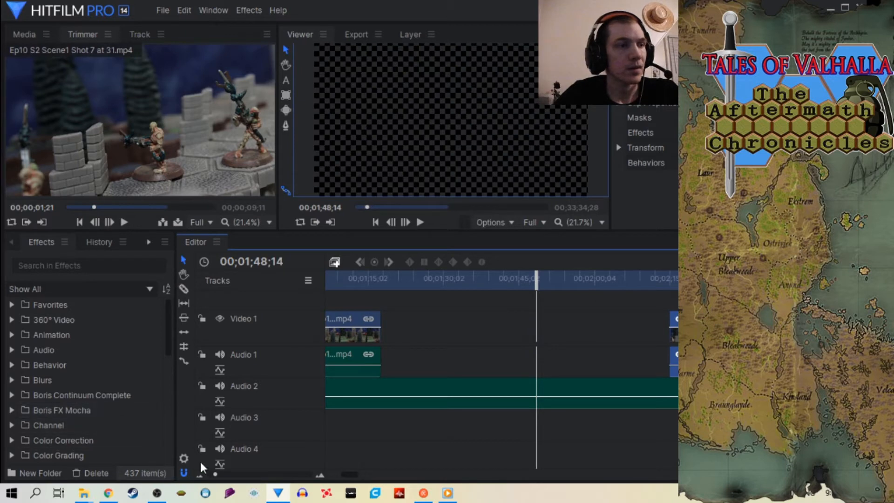
Step: Load Ep10 S2 Scene1 Shot 6 at 31.mp4 into the trimmer and scrub through it to 00;00;03;12
left_click(23, 30)
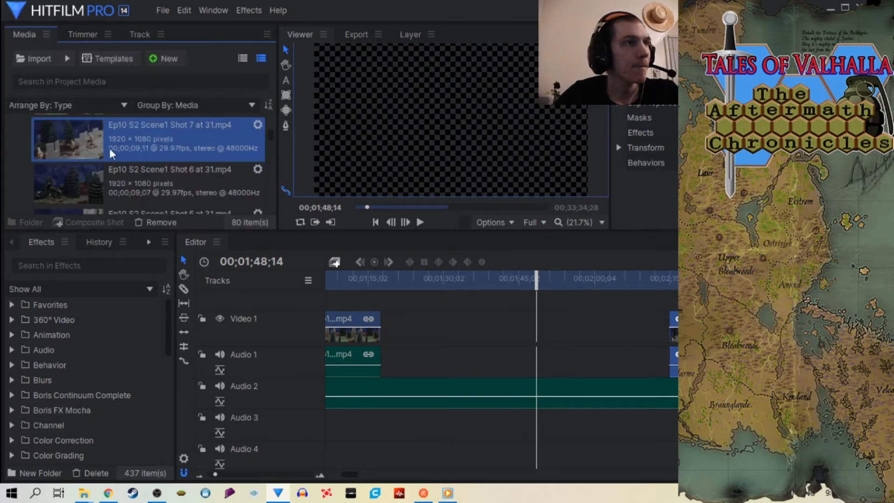
left_click(102, 183)
left_click(79, 34)
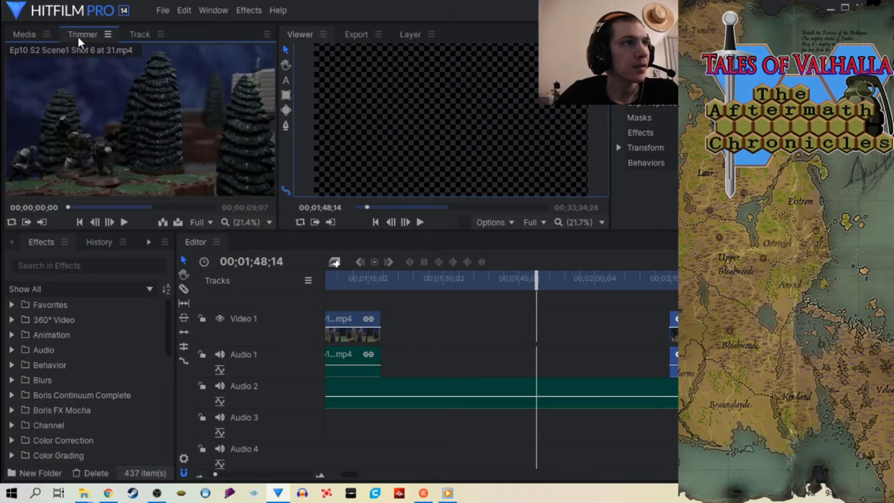
left_click_drag(68, 207, 196, 207)
left_click(121, 207)
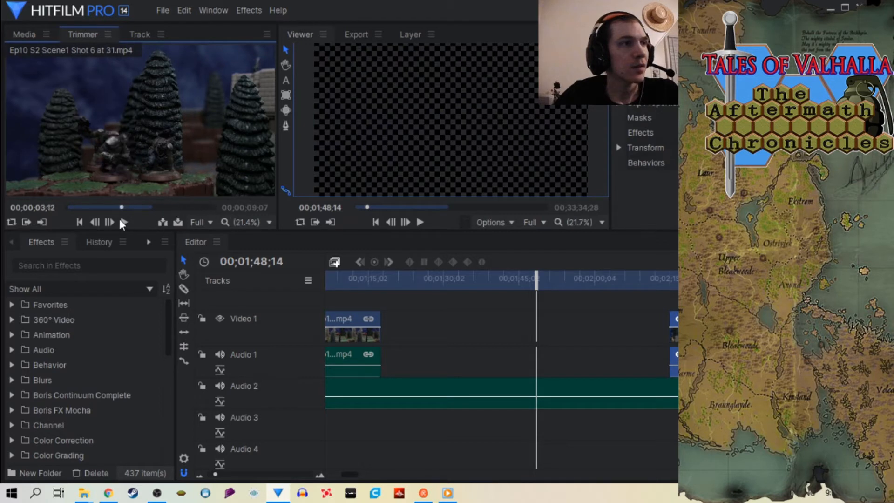
Step: Overlay Shot 6 from the trimmer onto the timeline and move the clip earlier to start at about 00;01;35
left_click(178, 222)
left_click_drag(564, 281, 537, 287)
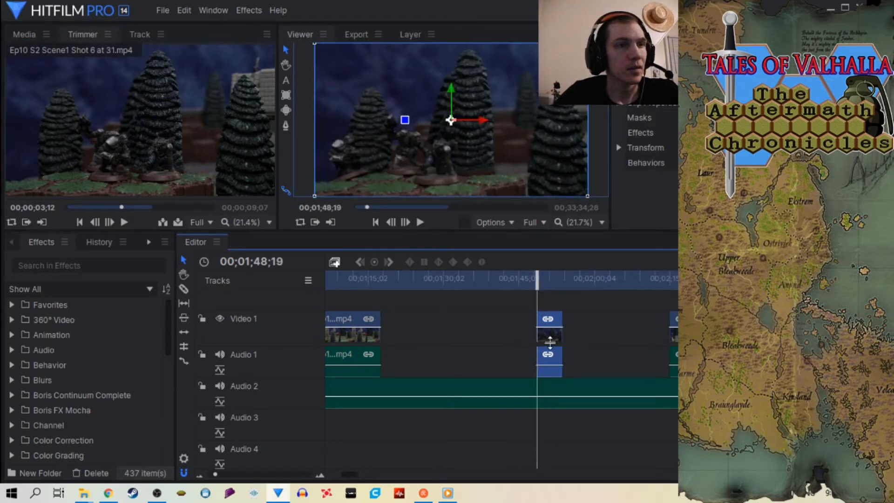
left_click_drag(551, 332, 480, 332)
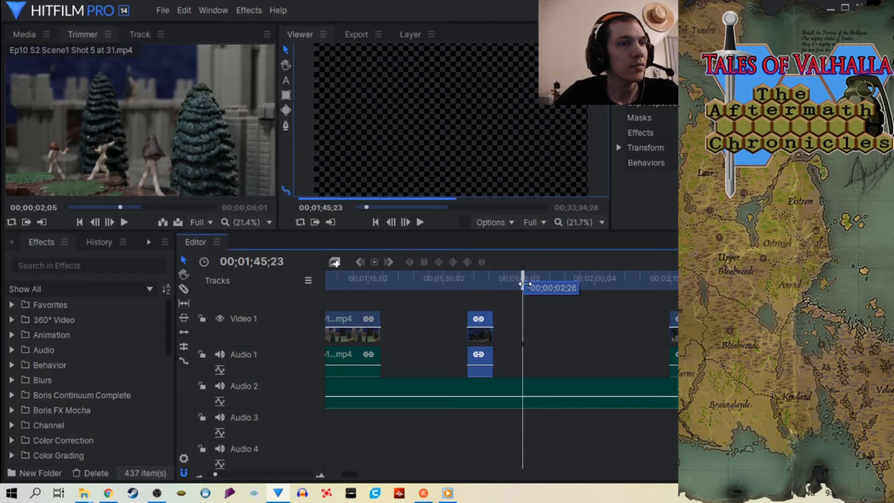
Step: Overlay Ep10 S2 Scene1 Shot 5 at 31.mp4 at 00;01;43;13 and move it earlier, leaving a small gap after the Shot 6 clip
left_click_drag(538, 279, 511, 280)
left_click(179, 222)
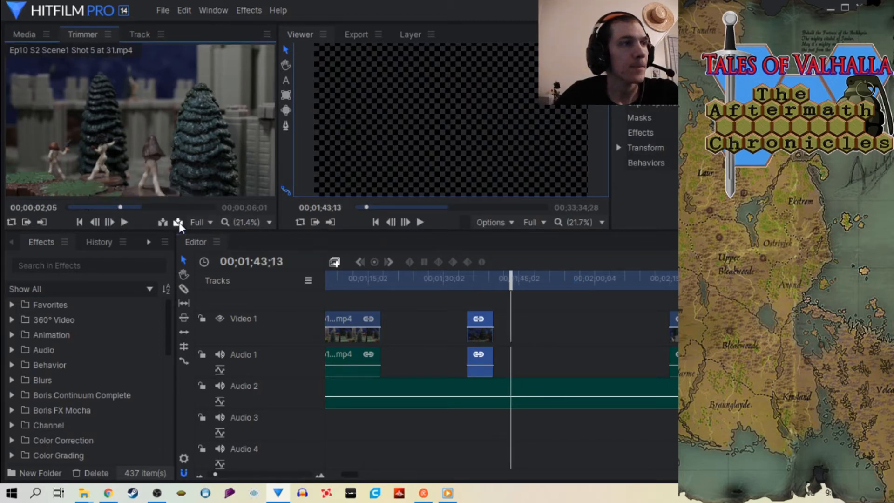
left_click_drag(517, 335, 508, 331)
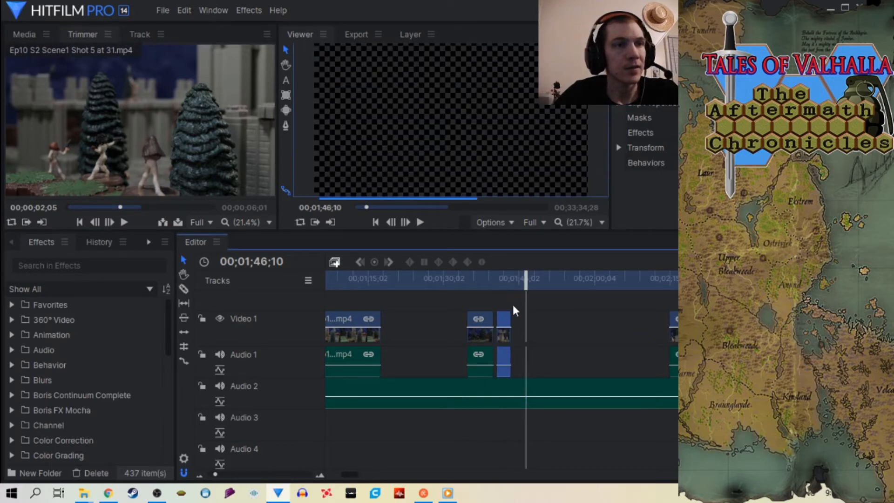
left_click_drag(525, 279, 516, 279)
Step: Load Ep10 S2 Scene1 Shot 4 at 31.mp4 into the trimmer and scrub through its footage
left_click(26, 35)
double_click(70, 117)
left_click(107, 208)
left_click_drag(135, 207, 163, 208)
Step: Find Ep10 S2 Scene1 Shot 3 at 30.mp4 in the project media and load it into the trimmer
left_click(23, 33)
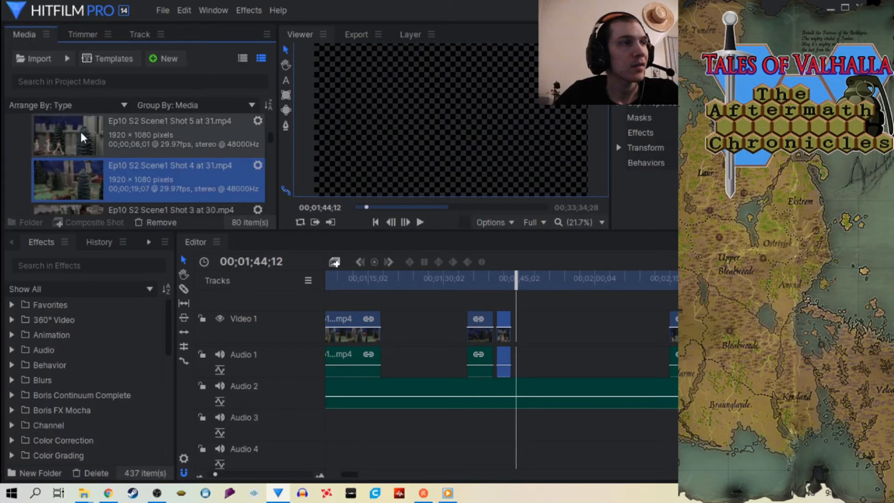
scroll(131, 159, "down", 3)
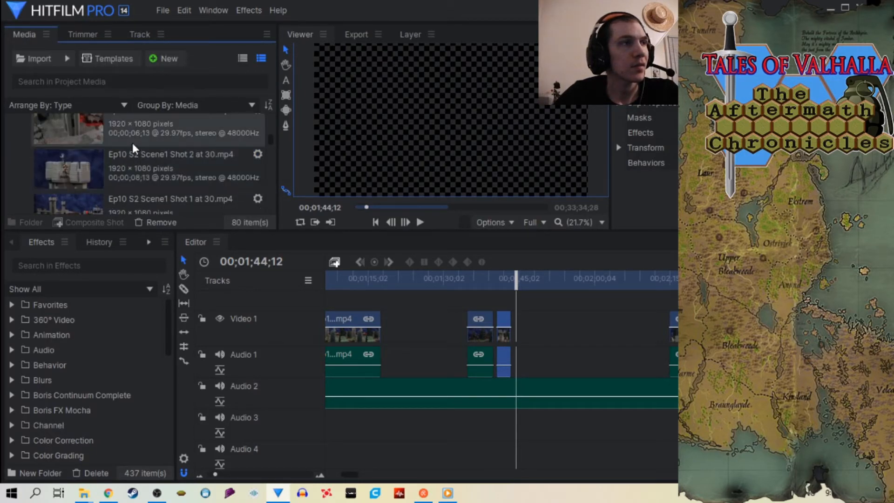
left_click(132, 141)
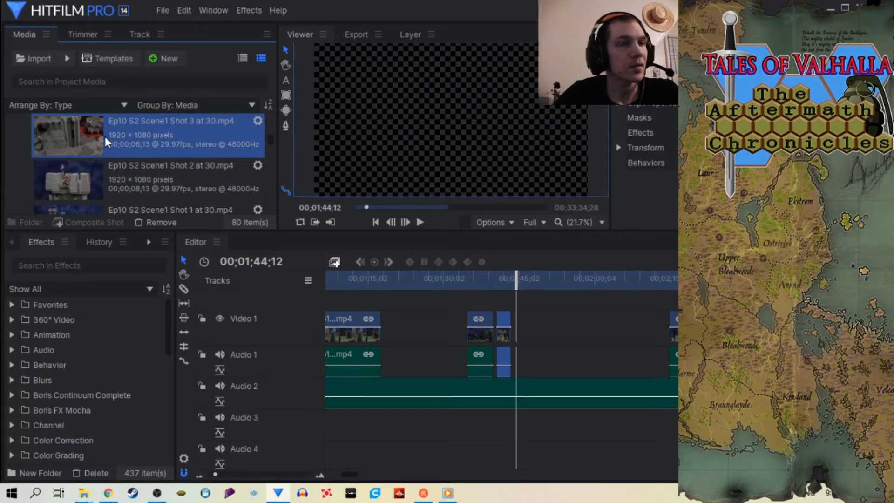
left_click_drag(105, 136, 72, 134)
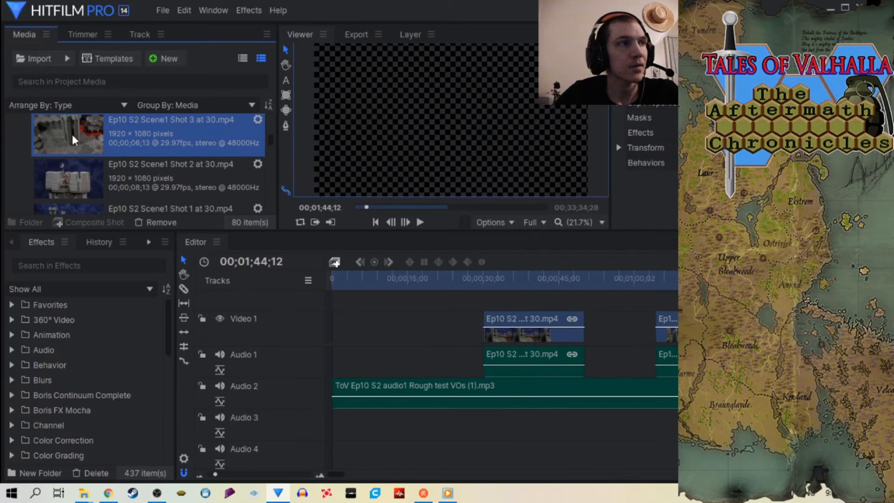
left_click(80, 31)
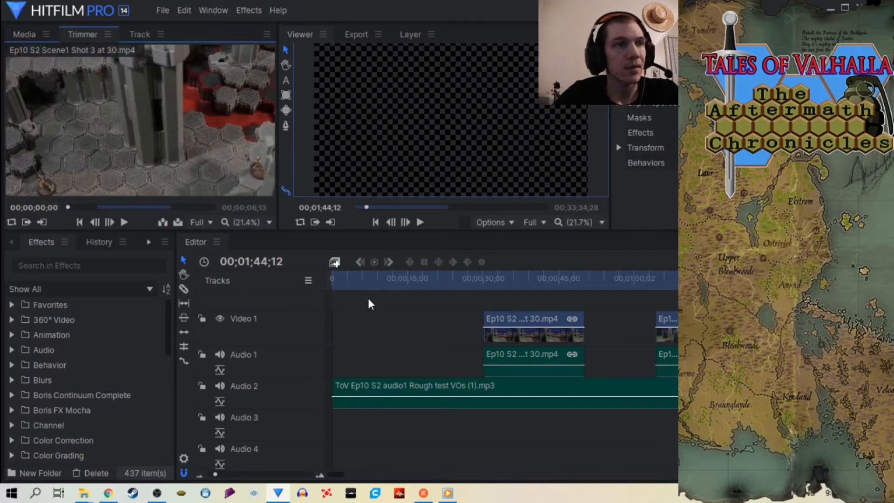
Step: Delete the Shot 7 clip at the end of the video track and place Shot 3 from the trimmer at 00;01;50;17
left_click_drag(215, 475, 214, 474)
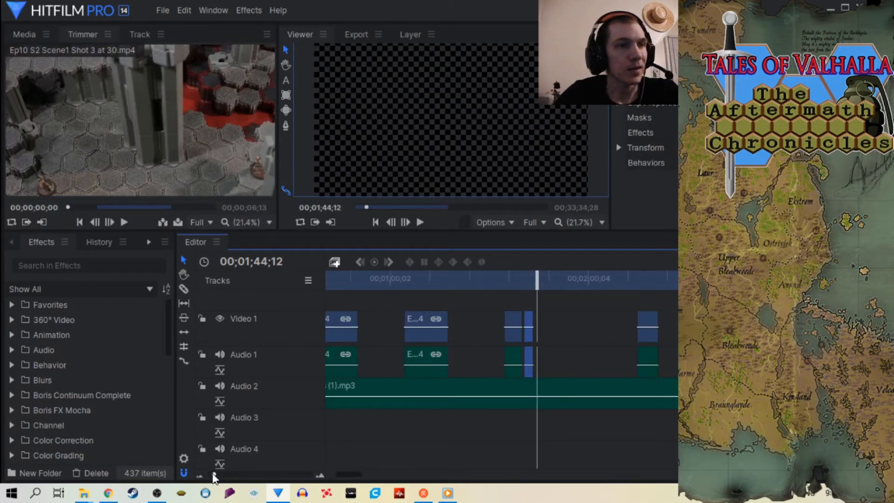
left_click(649, 332)
key("Delete")
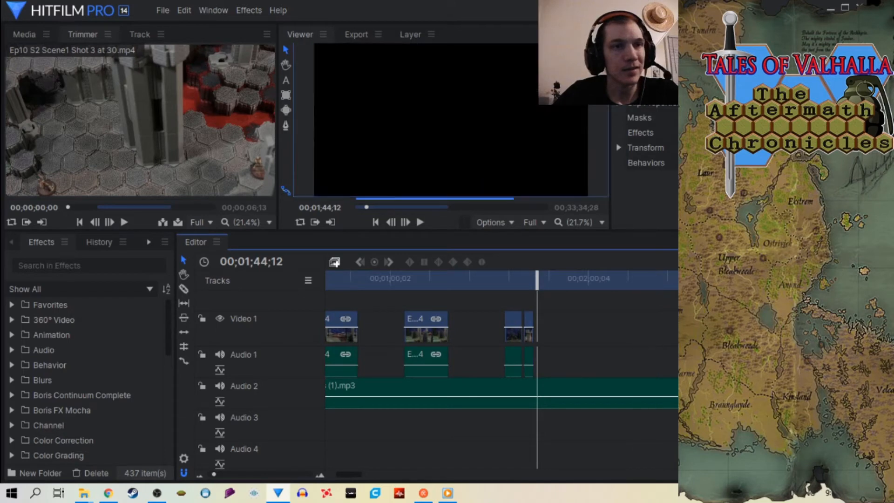
left_click(557, 280)
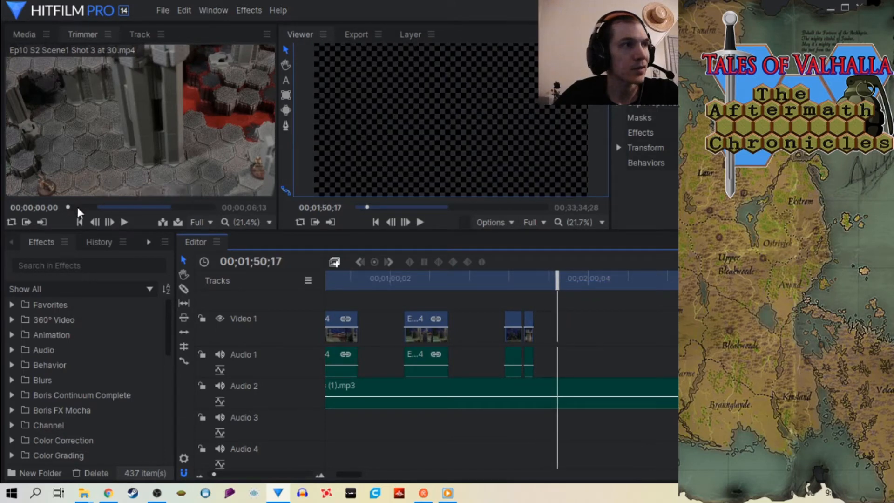
left_click(163, 222)
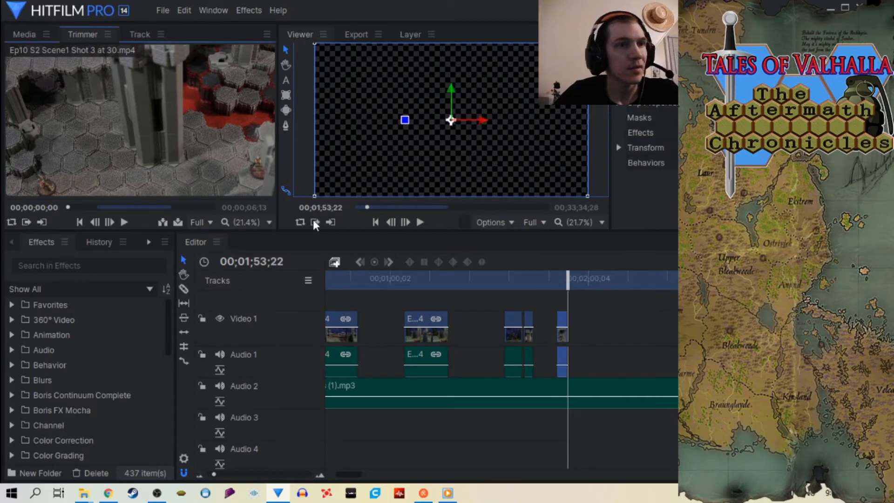
Step: Overlay Ep10 S2 Scene1 Shot 2 at 30.mp4 at 00;01;53;22 and move the Shot 3 clip directly after it
left_click(27, 35)
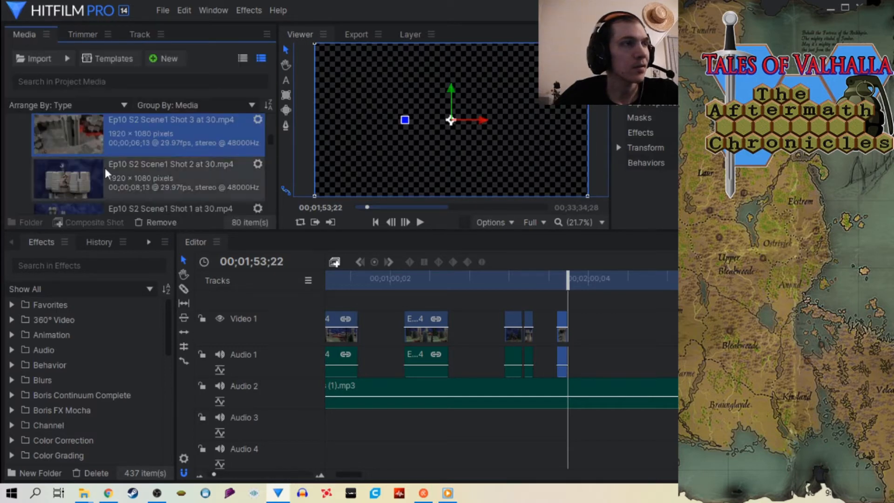
left_click(114, 177)
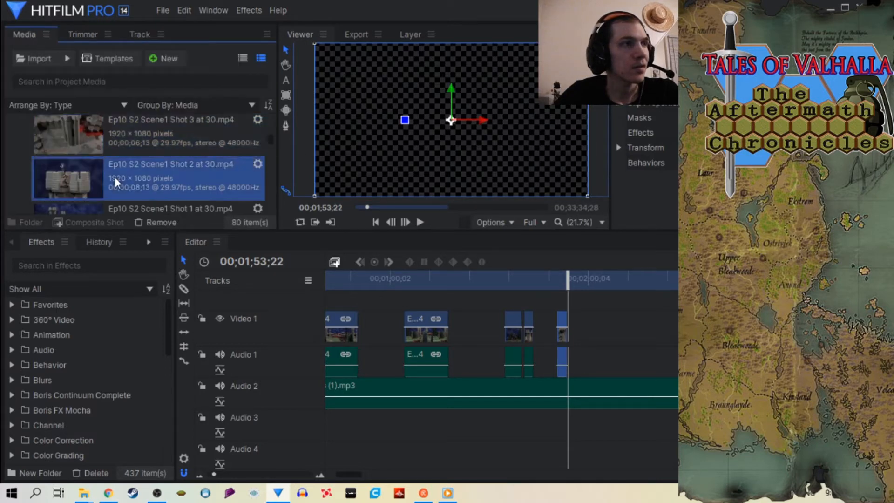
left_click(78, 36)
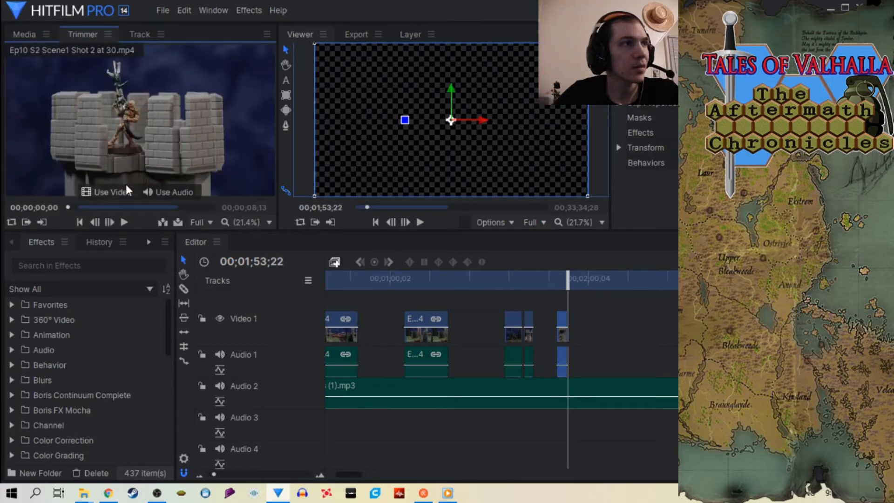
left_click(177, 223)
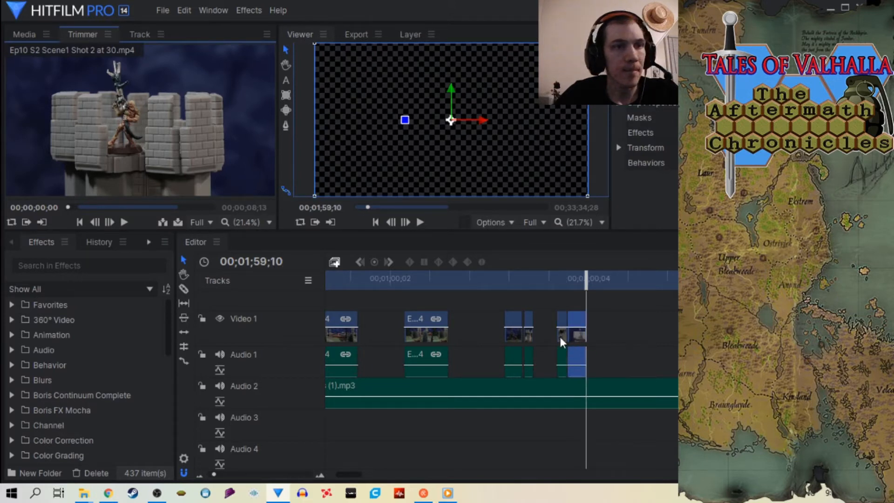
left_click_drag(560, 334, 589, 336)
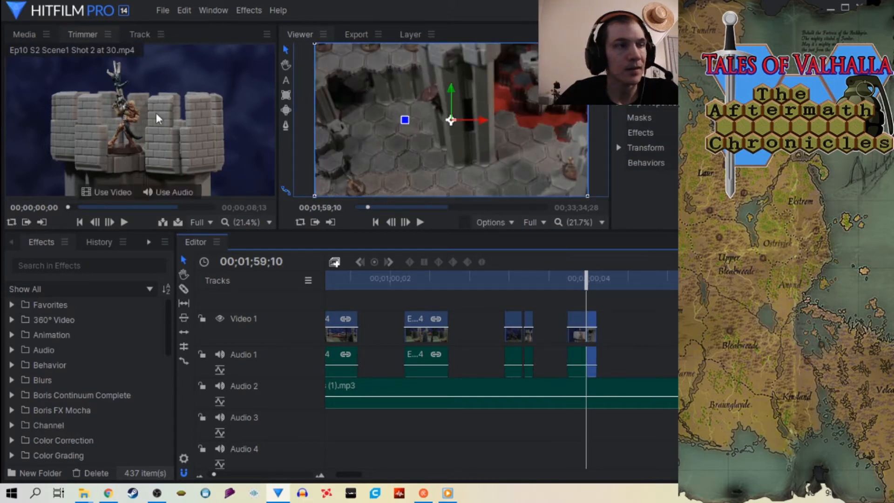
Step: Load Ep10 S2 Scene1 Shot 1 at 30.mp4 into the trimmer and scrub through it to 00;00;15;27
left_click(23, 34)
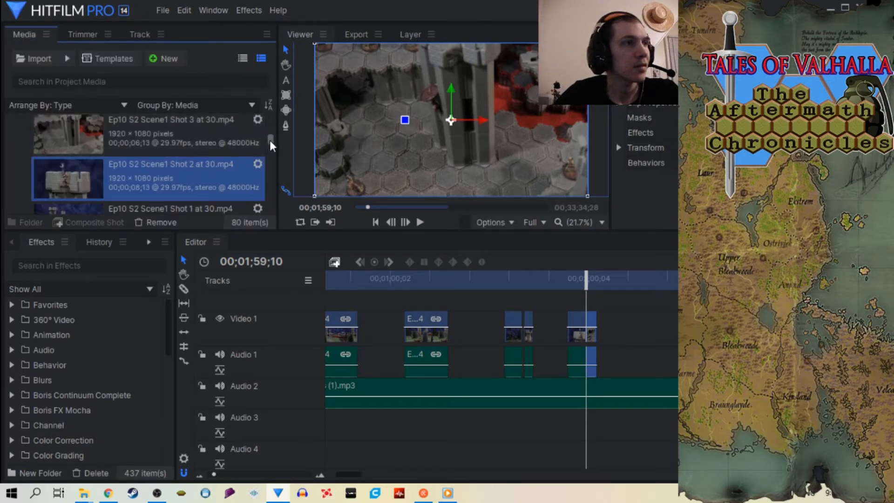
scroll(270, 141, "down", 1)
left_click(153, 168)
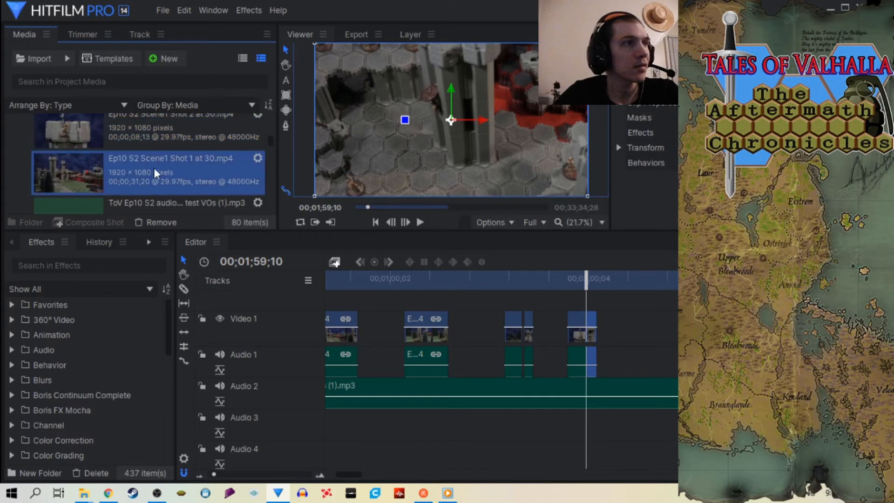
left_click(74, 34)
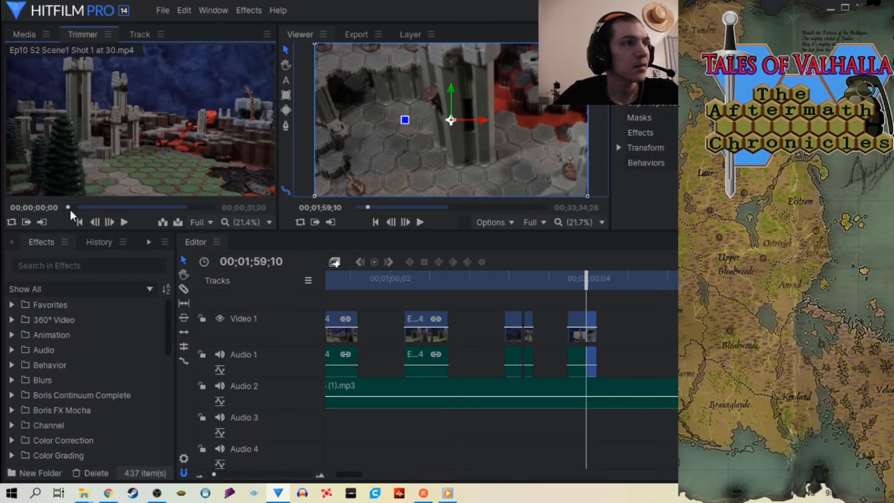
left_click_drag(79, 208, 154, 207)
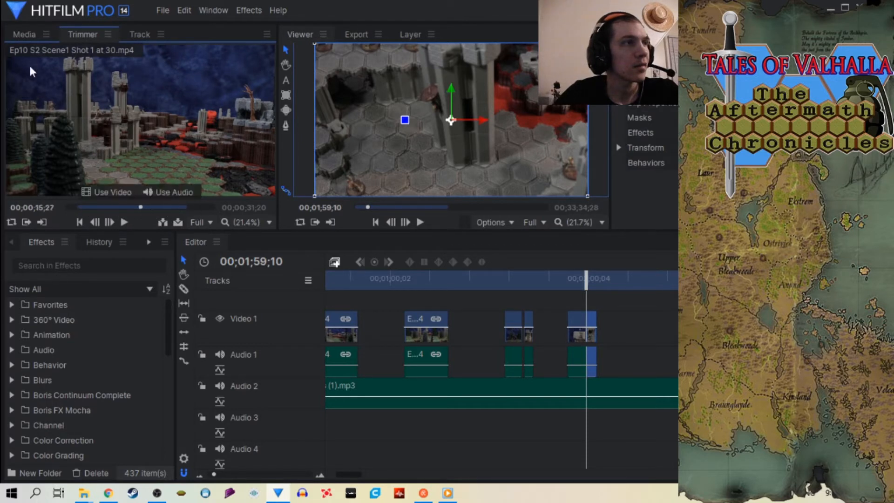
Step: Look through the Scene 1 shots in the project media, from Shot 1 up to Shot 13 and back down
left_click(25, 34)
scroll(211, 170, "down", 2)
scroll(211, 169, "up", 3)
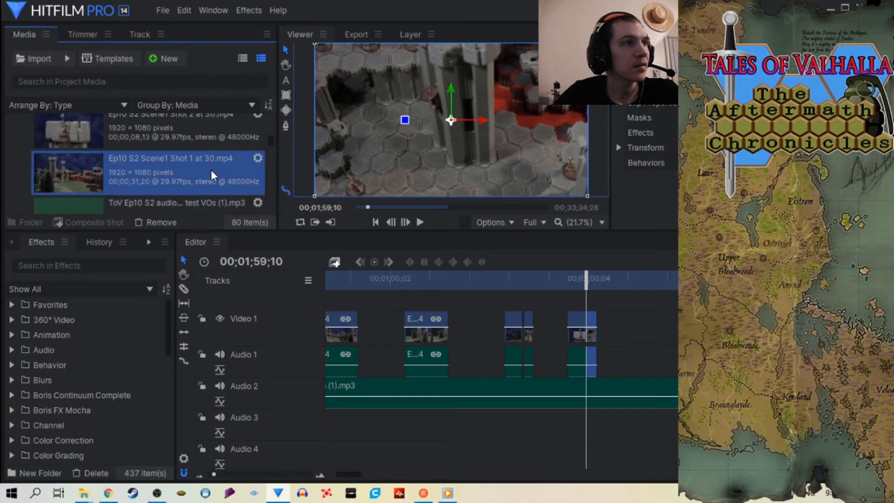
scroll(211, 170, "up", 2)
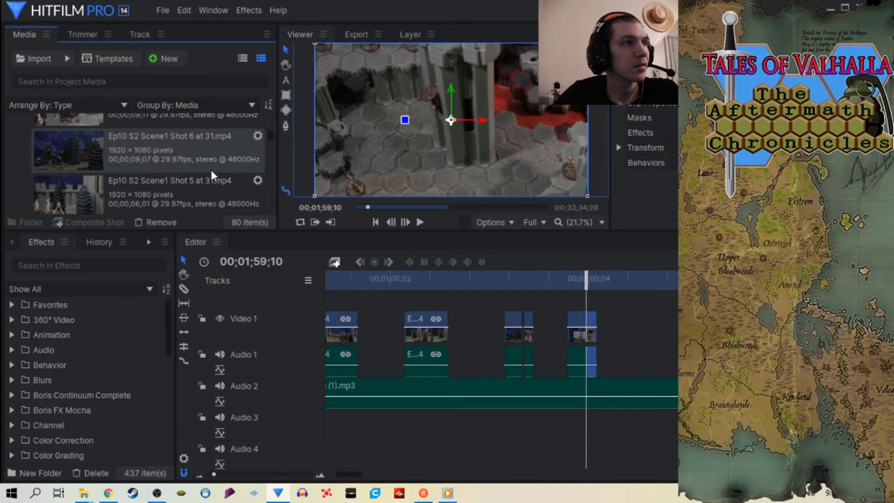
scroll(211, 172, "up", 8)
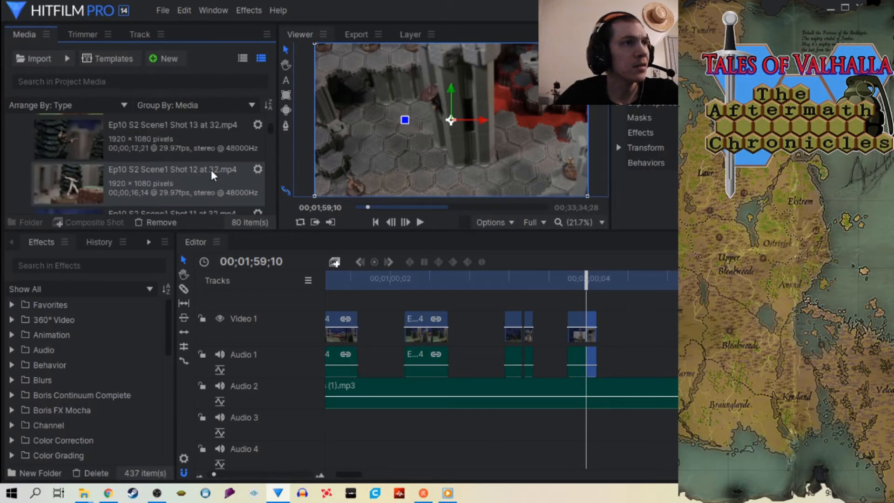
scroll(211, 169, "down", 8)
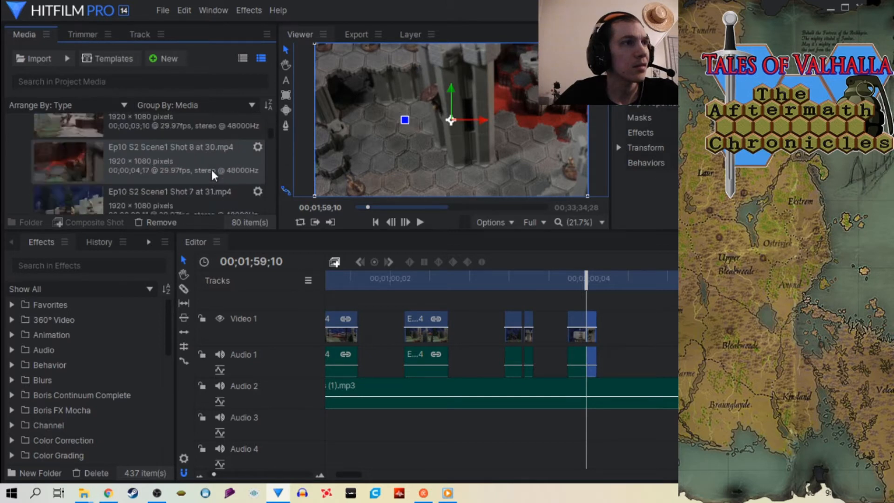
scroll(212, 171, "down", 2)
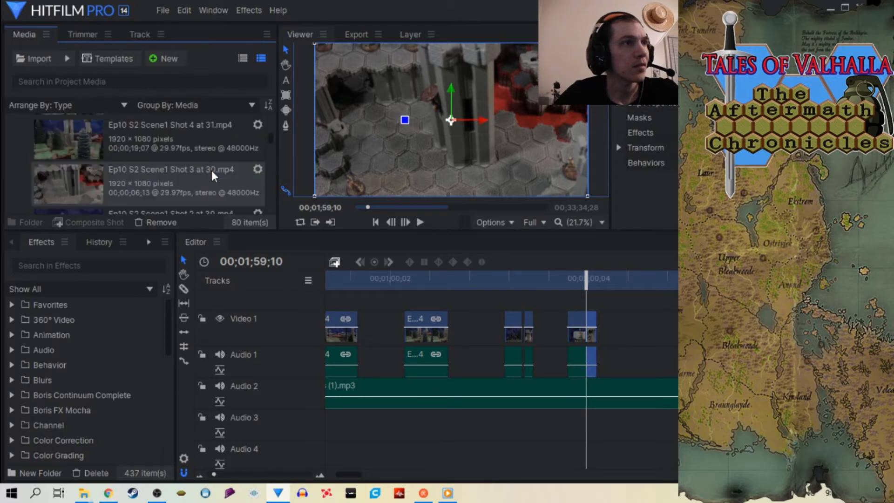
scroll(211, 172, "down", 2)
scroll(212, 171, "up", 2)
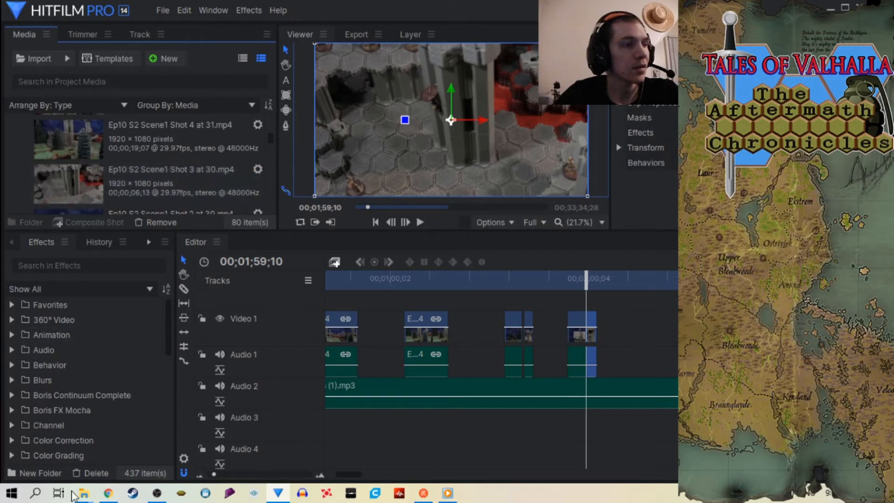
Step: Compare the Scene 1 footage folder with the project media, looking from Shot 1 up through Shot 19
mouse_move(88, 497)
left_click(77, 466)
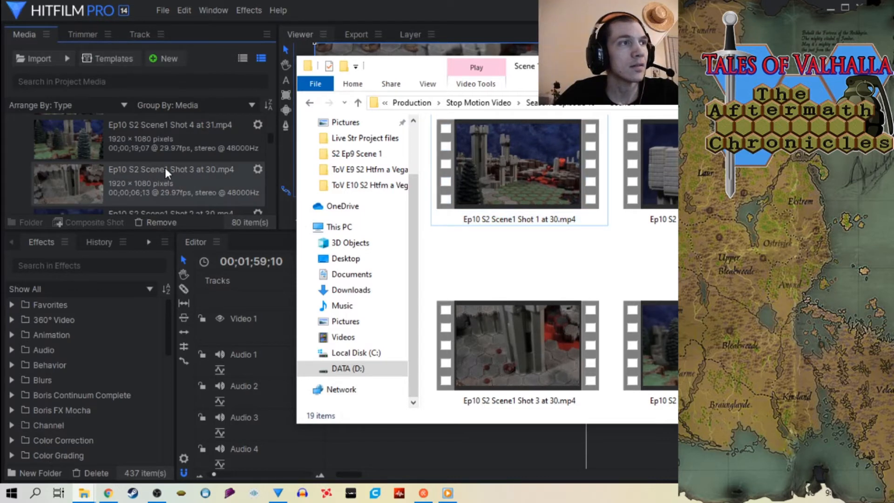
scroll(180, 169, "down", 2)
left_click(189, 170)
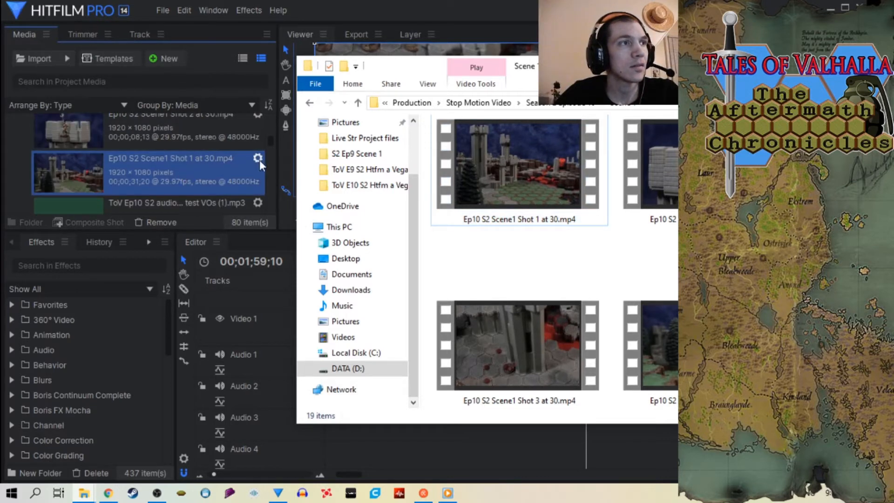
left_click_drag(271, 142, 272, 138)
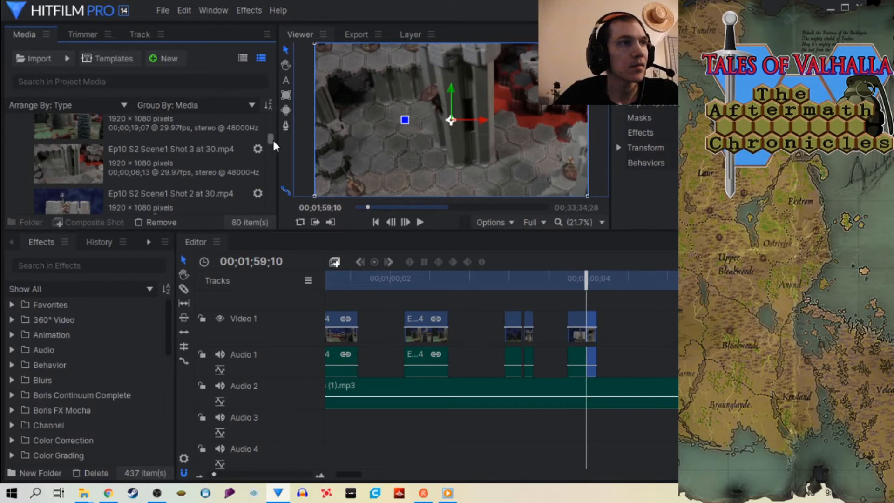
scroll(198, 155, "up", 3)
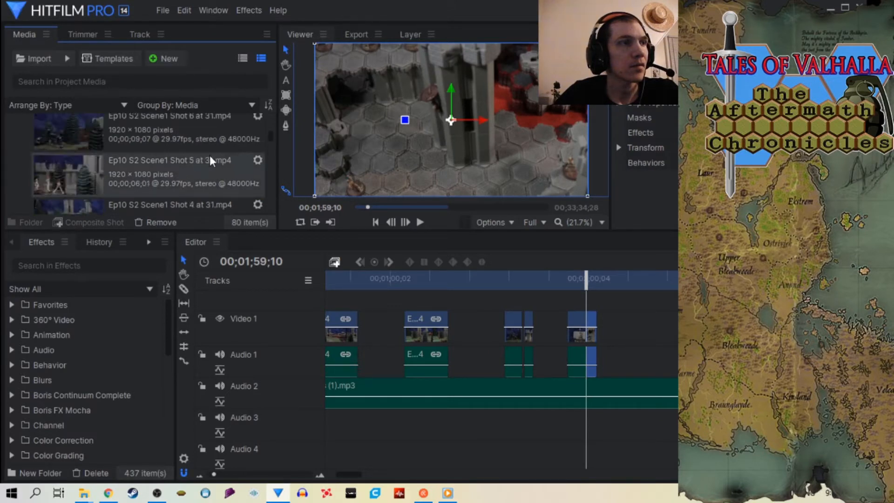
scroll(219, 158, "up", 5)
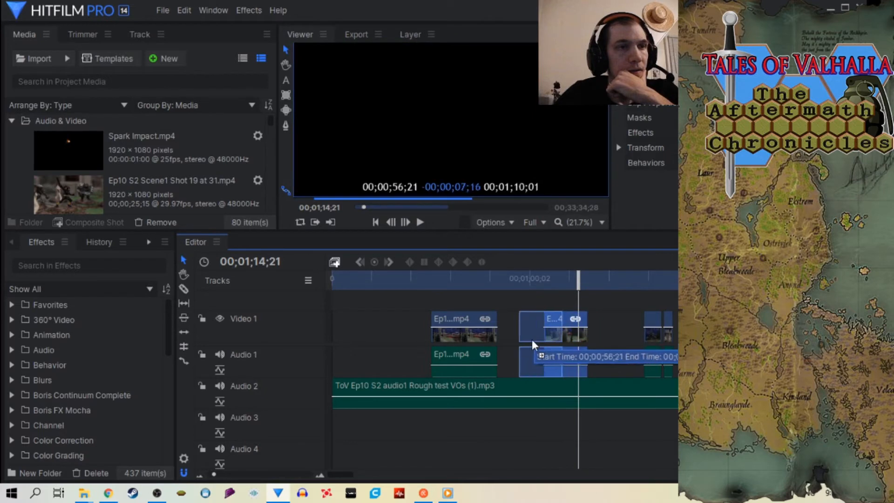
Step: Move the Shot 4 clip up to the end of the Shot 1 clip and play the transition from 00;00;49;06
left_click_drag(531, 339, 522, 339)
left_click(498, 285)
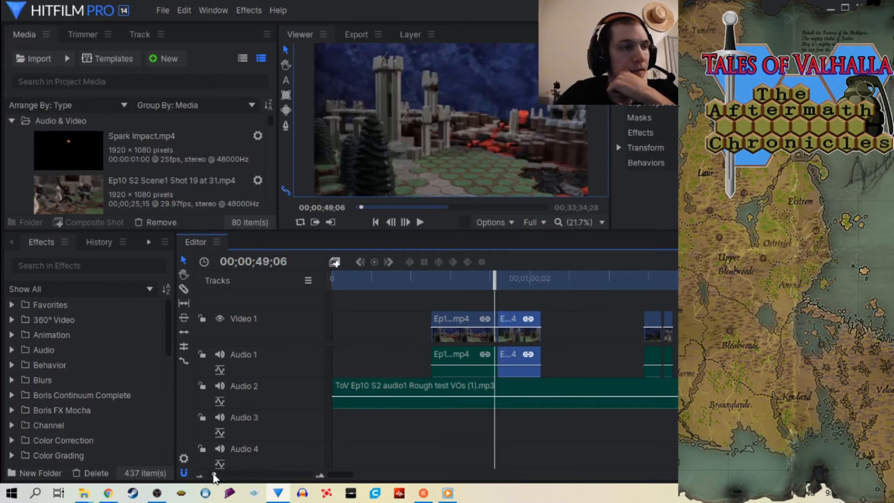
left_click_drag(214, 475, 219, 475)
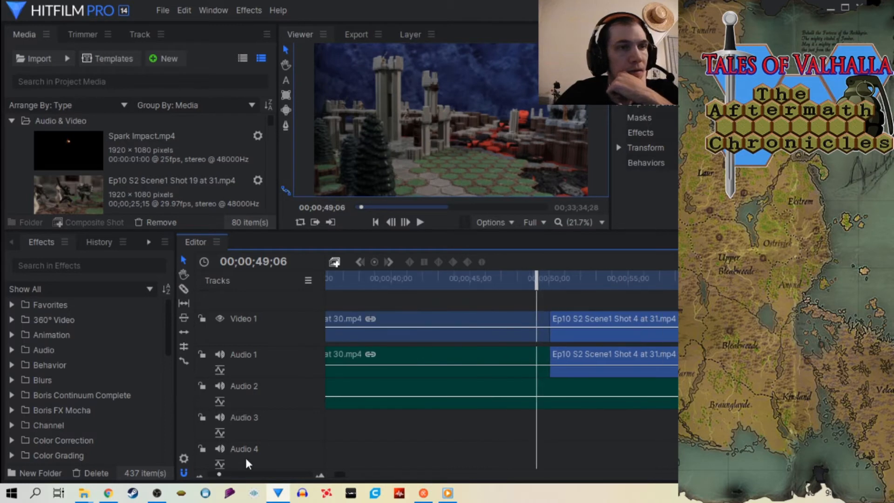
left_click(419, 222)
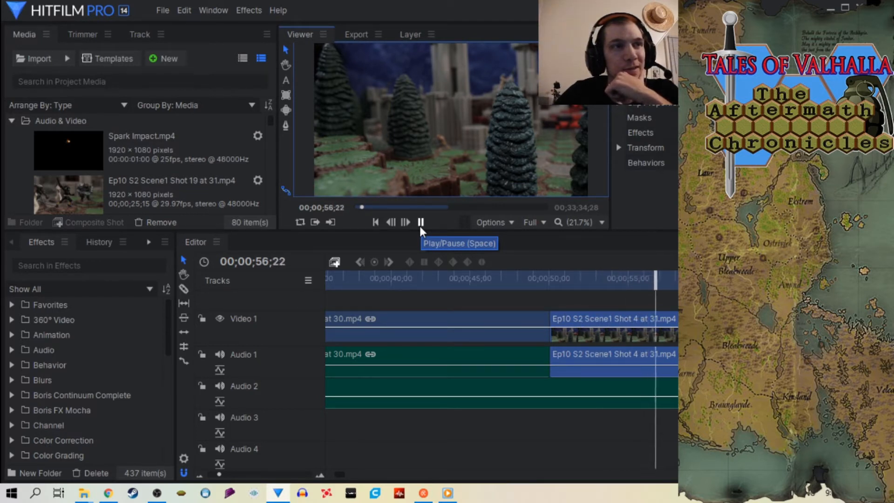
left_click(420, 223)
Step: Trim the Shot 1 clip's end back to 00;00;43;18 and move the Shot 4 clip directly against it
left_click_drag(663, 279, 634, 281)
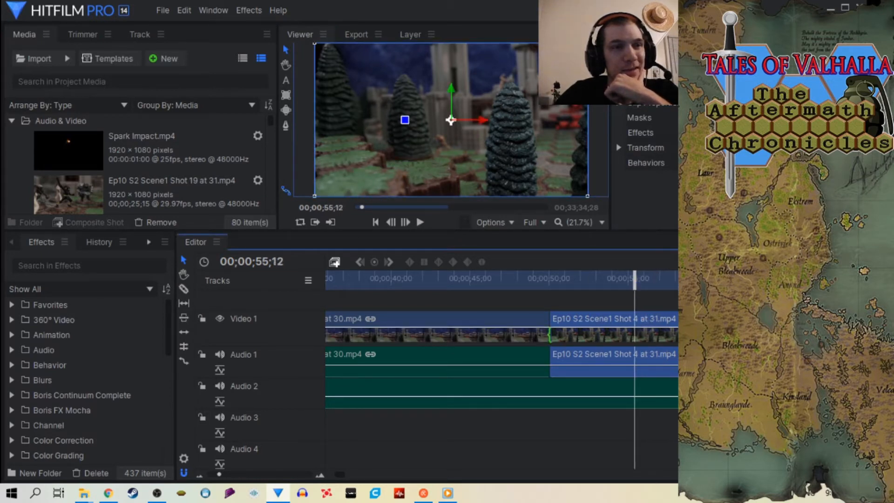
mouse_move(551, 335)
left_mouse_down()
mouse_move(623, 334)
mouse_move(550, 336)
left_mouse_up()
left_click_drag(632, 284, 449, 310)
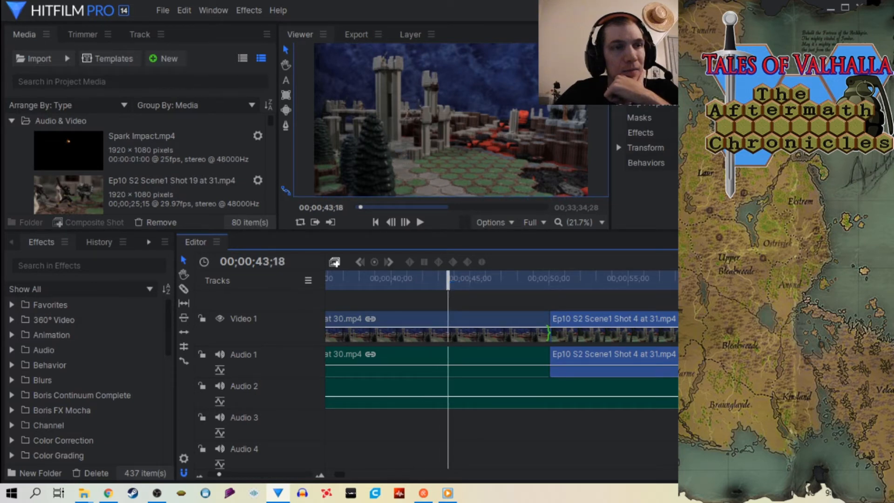
left_click_drag(549, 333, 448, 333)
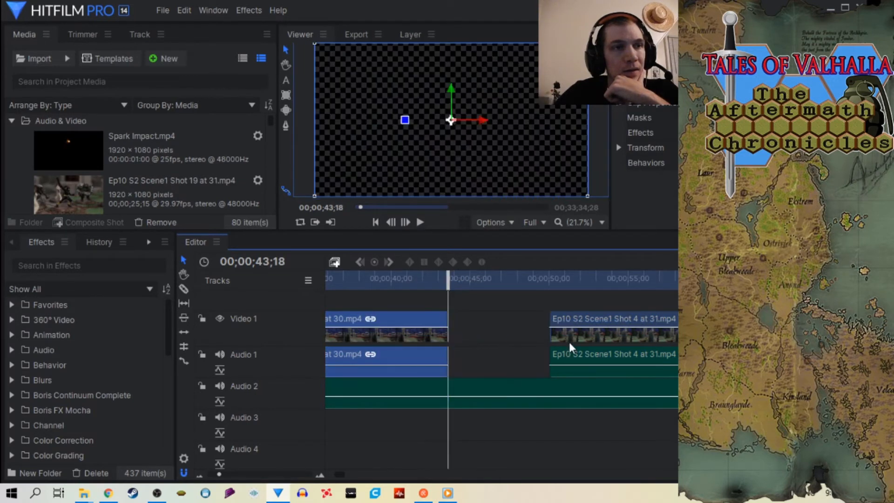
left_click_drag(569, 347, 470, 338)
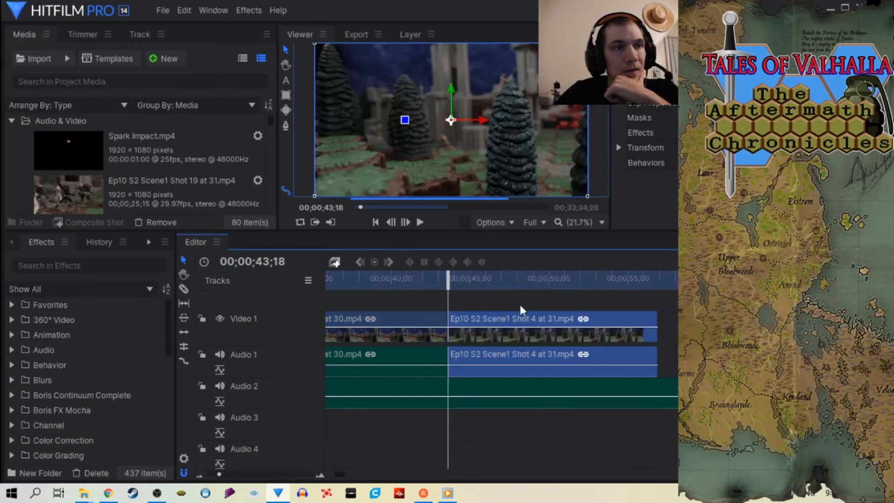
Step: Trim the opening of the Shot 4 clip while keeping it directly after Shot 1, and play the cut from 00;00;43;09
mouse_move(448, 286)
left_mouse_down()
mouse_move(426, 287)
mouse_move(472, 282)
mouse_move(459, 283)
left_mouse_up()
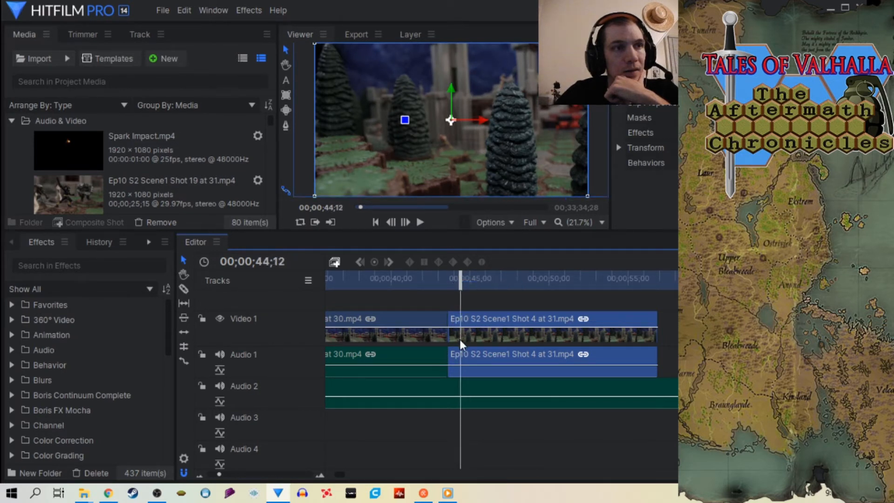
mouse_move(448, 335)
left_mouse_down()
mouse_move(468, 333)
mouse_move(456, 334)
left_mouse_up()
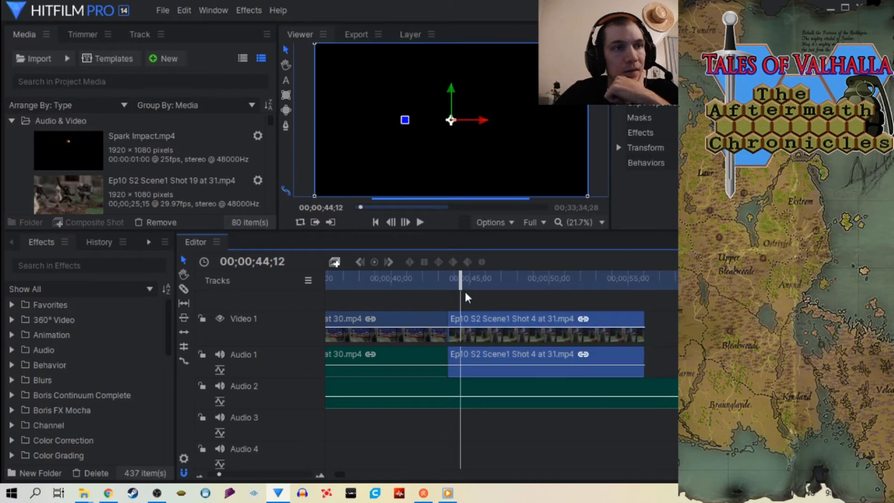
mouse_move(461, 285)
left_mouse_down()
mouse_move(409, 288)
mouse_move(463, 283)
left_mouse_up()
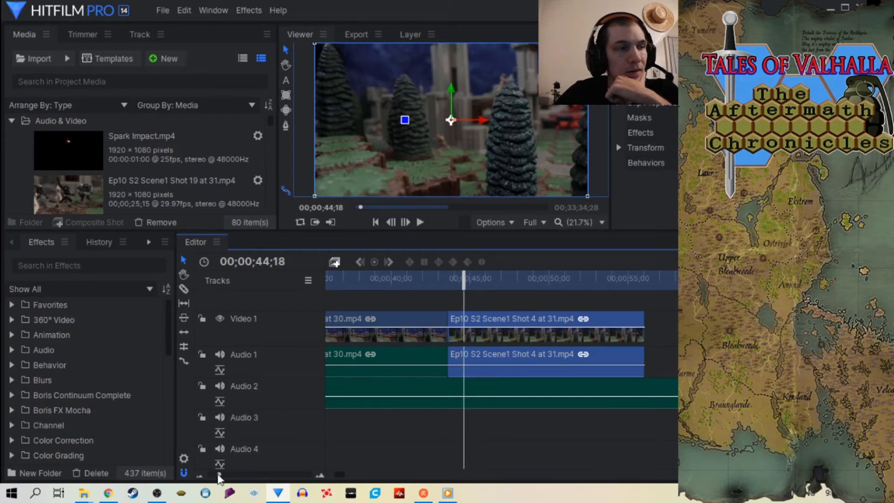
left_click_drag(221, 473, 227, 474)
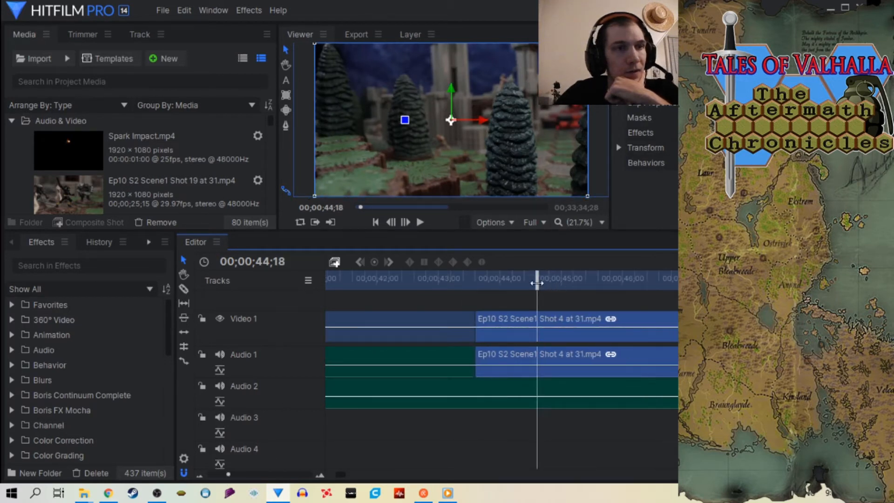
left_click_drag(537, 283, 494, 288)
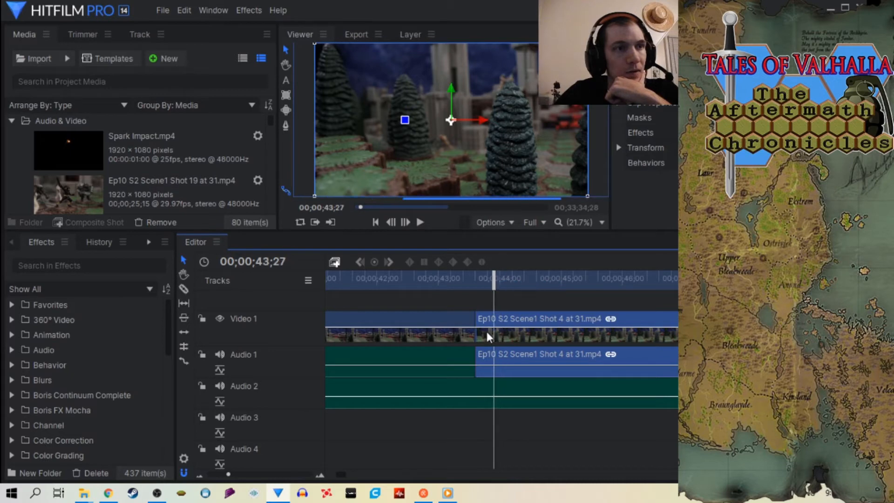
mouse_move(474, 331)
left_mouse_down()
mouse_move(497, 339)
mouse_move(476, 338)
left_mouse_up()
left_click(456, 286)
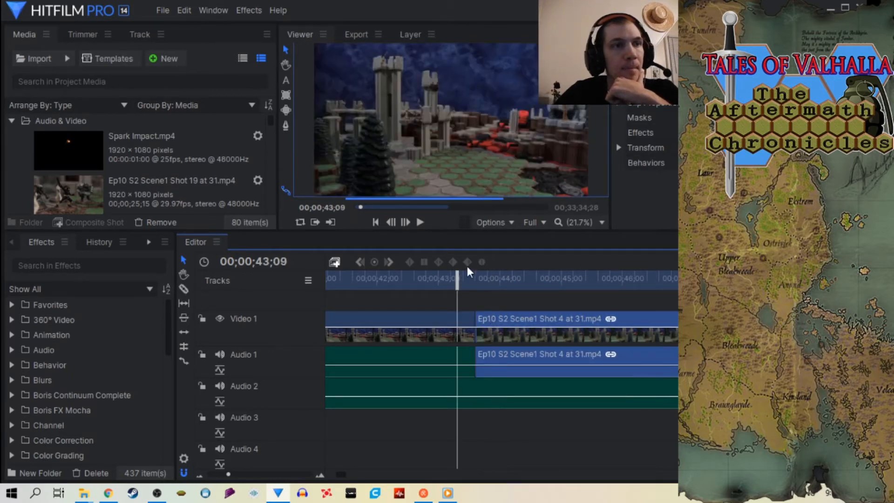
left_click(421, 222)
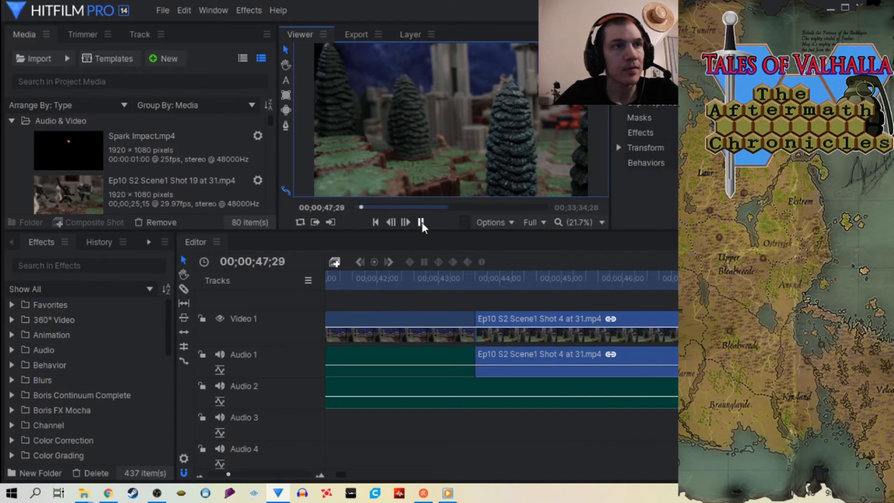
left_click(422, 222)
Step: Slice the Shot 4 clip at 00;00;45;12, trim the start of its second part and move that part back against the cut
left_click_drag(746, 280, 445, 315)
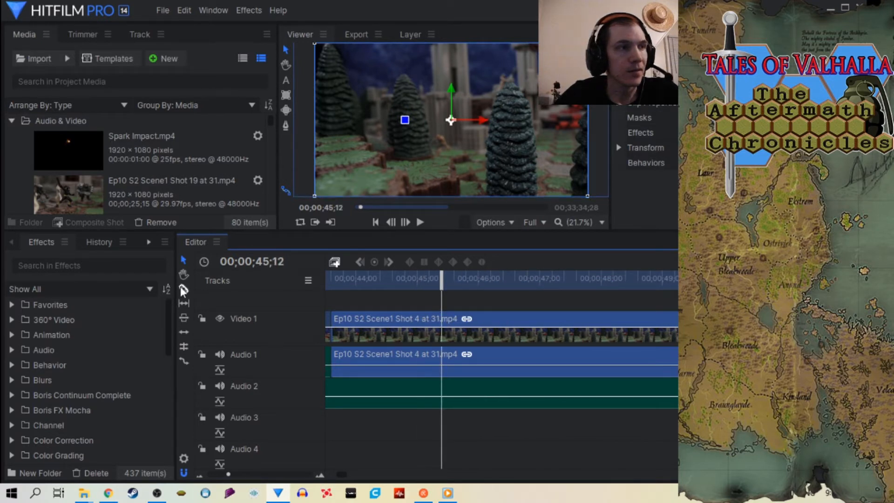
left_click(443, 334)
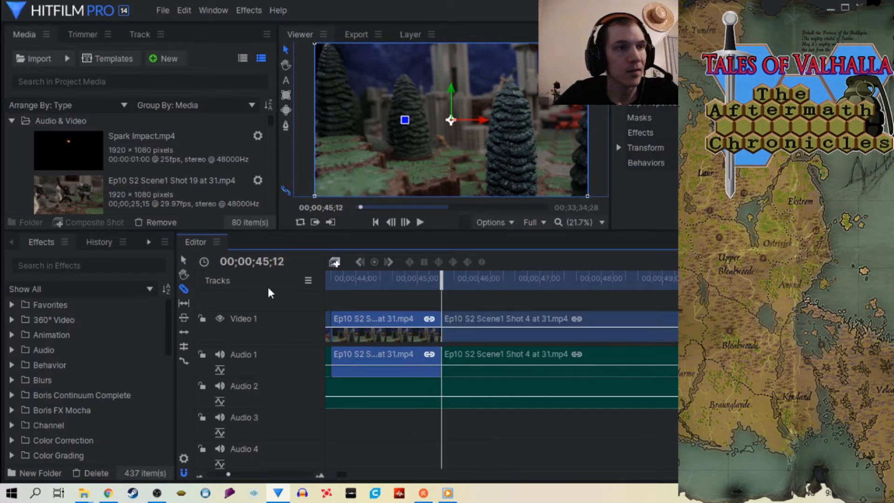
left_click(185, 261)
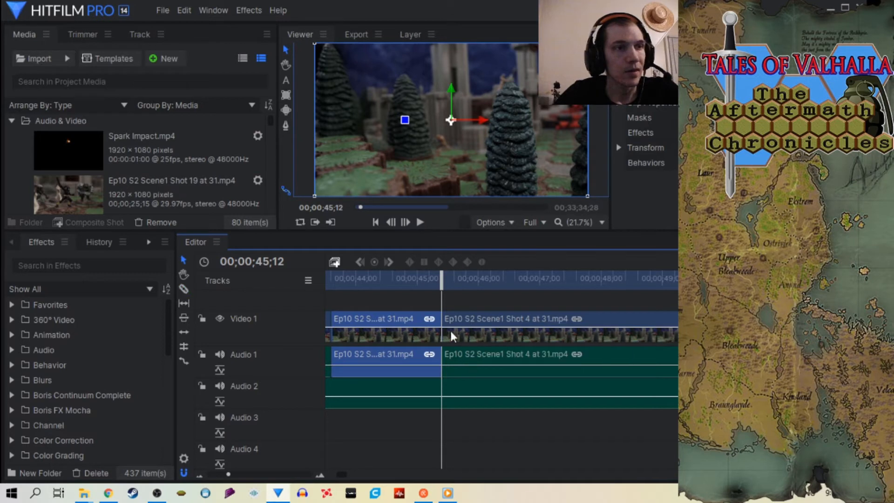
left_click_drag(450, 329, 606, 329)
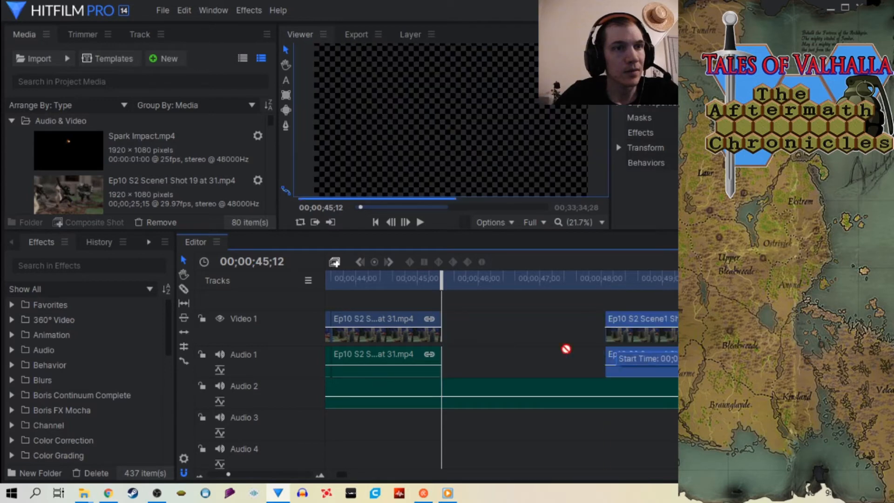
left_click_drag(483, 349, 469, 336)
Step: Play the cut inside Shot 4 from 00;00;44;22 and scrub through the clip past its end to 00;00;52;21
left_click(401, 277)
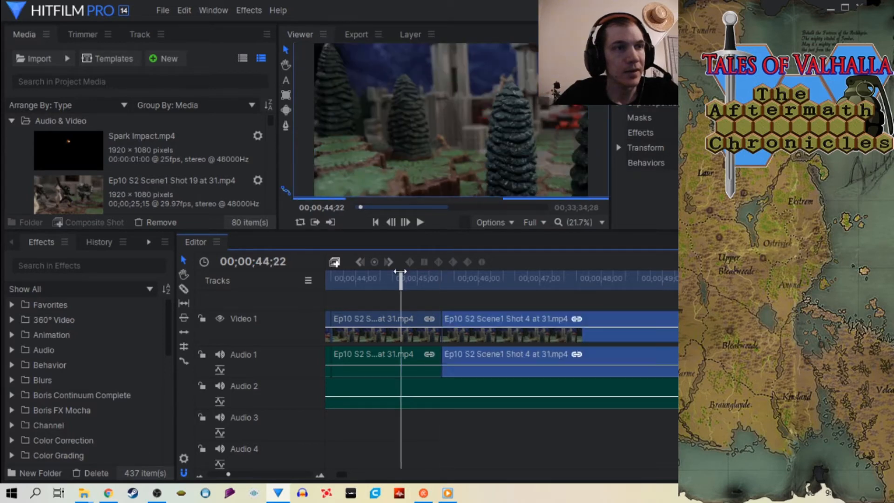
left_click(419, 223)
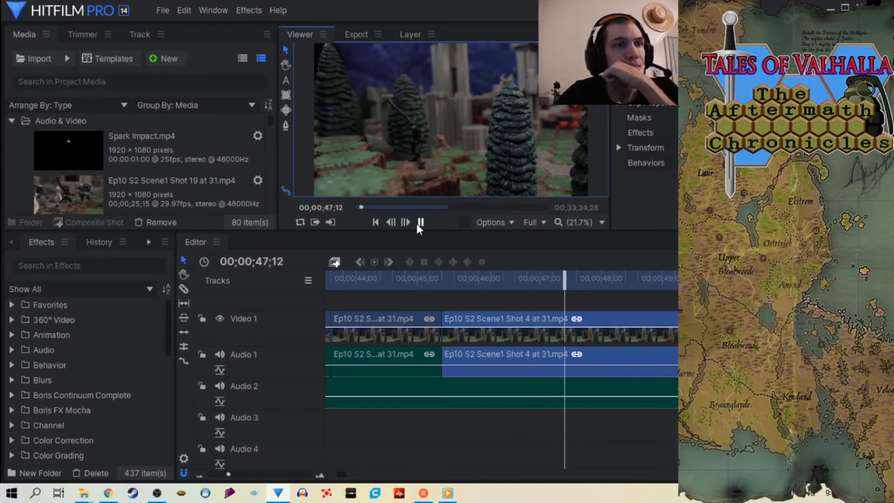
left_click(418, 223)
left_click_drag(565, 285, 489, 285)
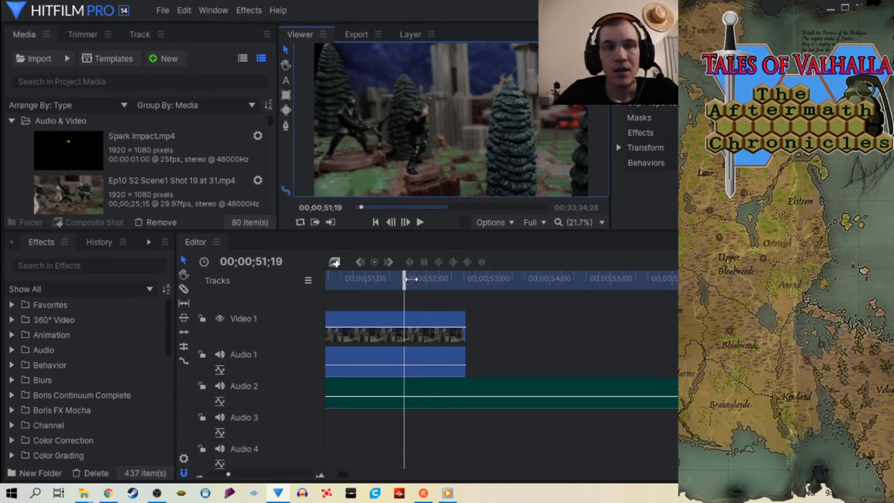
left_click_drag(404, 280, 469, 274)
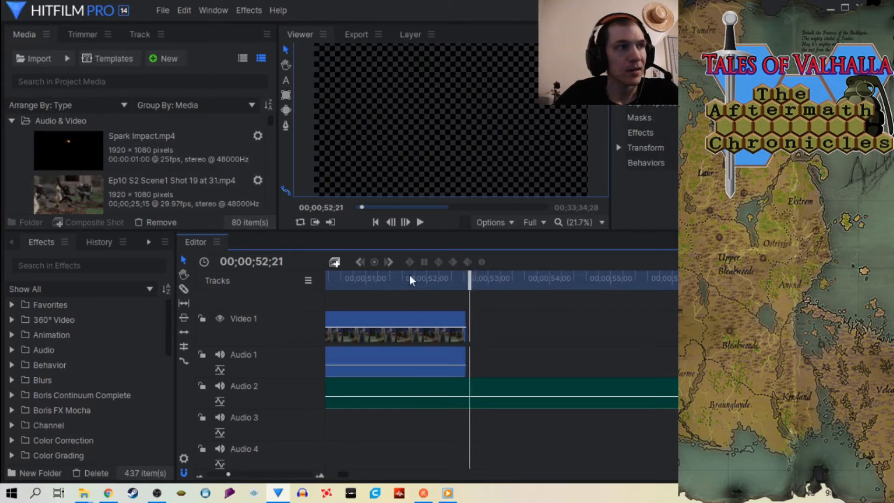
Step: Scan the timeline beyond the Shot 4 clip, past 00;01;20;27
left_click_drag(228, 474, 219, 476)
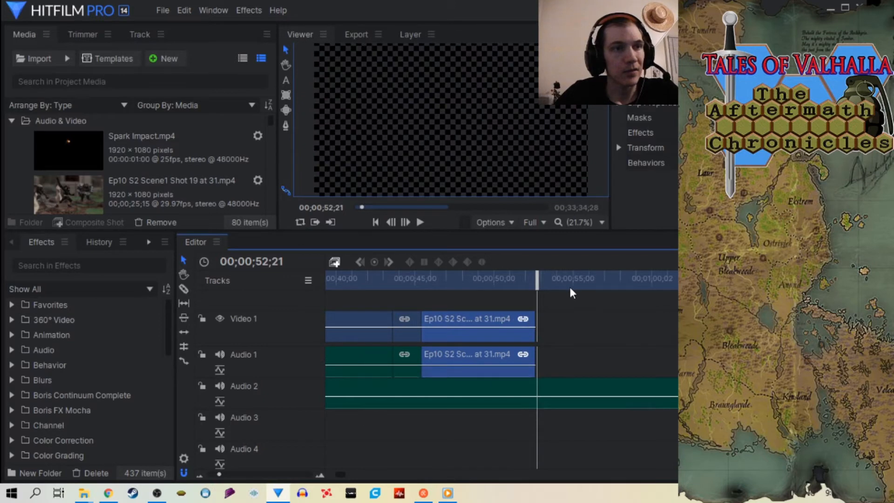
left_click_drag(540, 284, 582, 286)
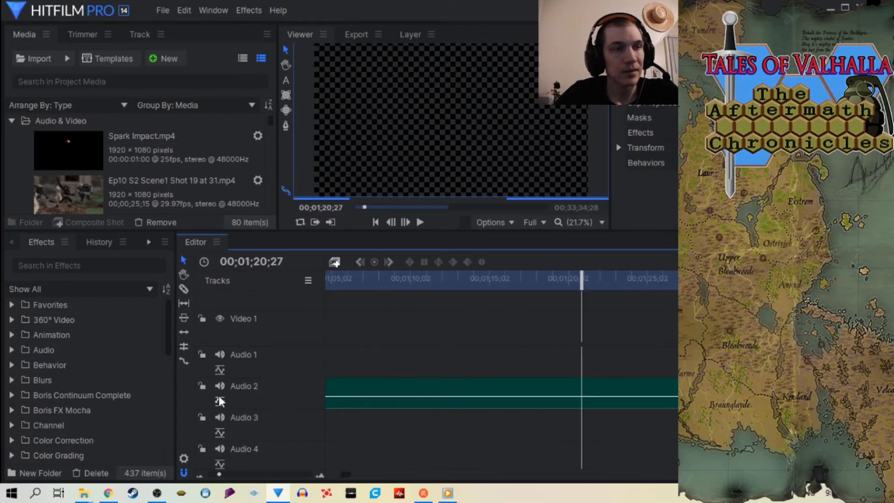
left_click_drag(218, 475, 214, 474)
left_click_drag(529, 279, 635, 303)
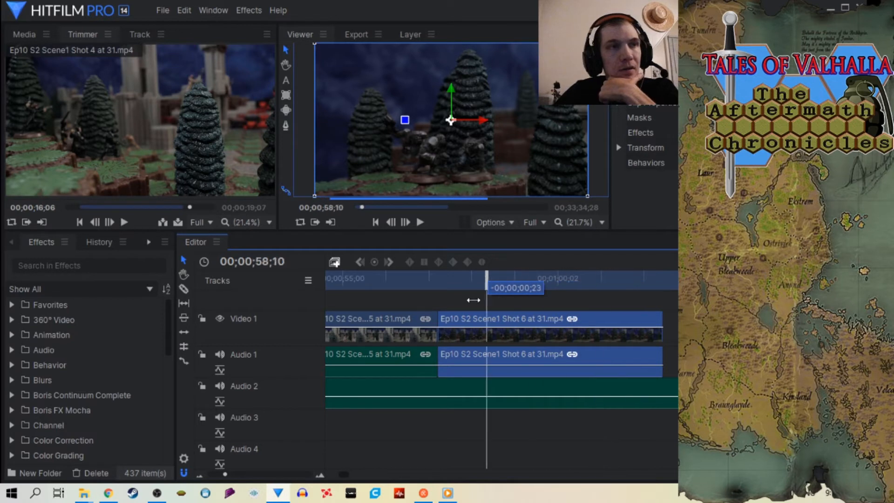
Step: Trim the end of the Shot 6 clip to 00;01;02;01
left_click_drag(473, 299, 643, 289)
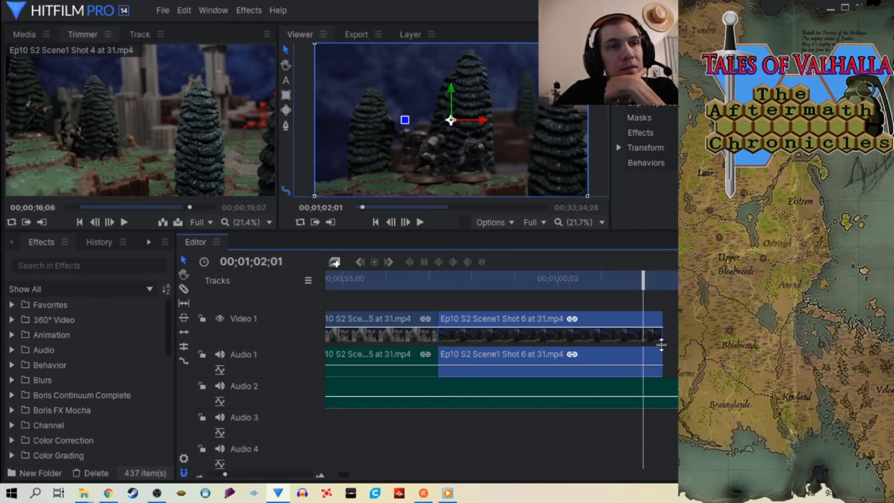
left_click_drag(662, 337, 644, 337)
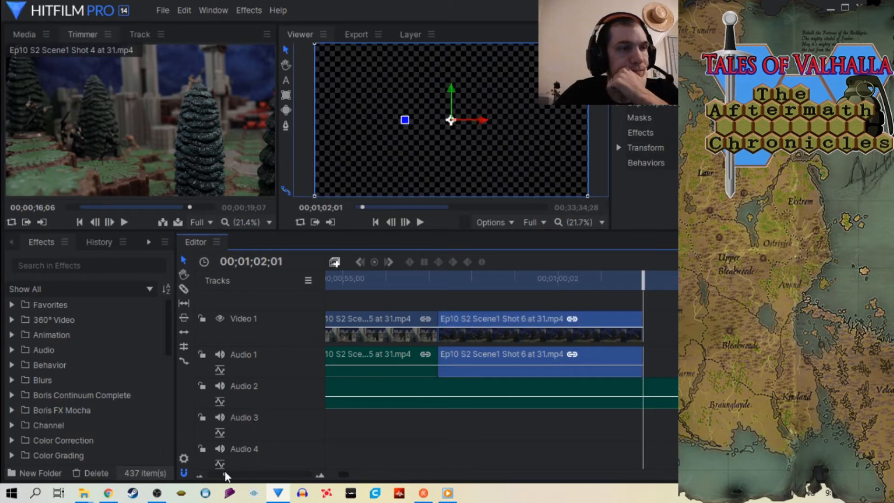
Step: Trim the end of the Shot 14 clip to 00;01;20;25
left_click_drag(225, 475, 217, 474)
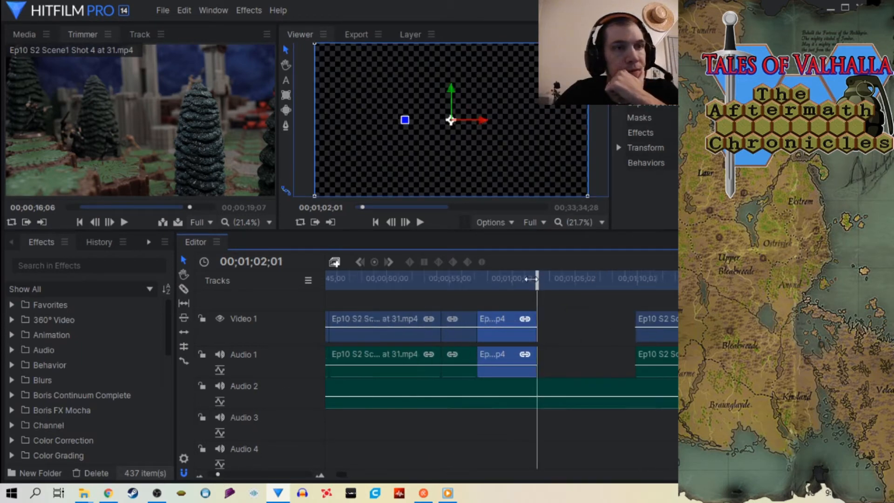
left_click_drag(531, 279, 668, 278)
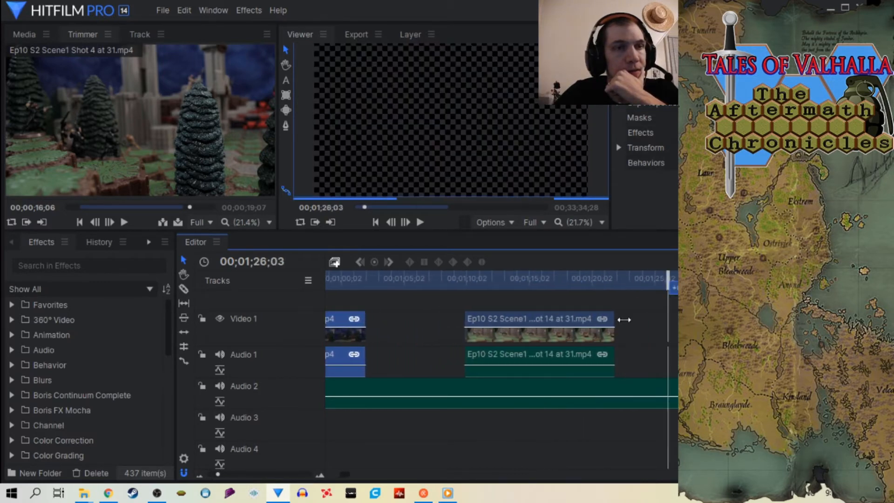
left_click_drag(624, 320, 601, 296)
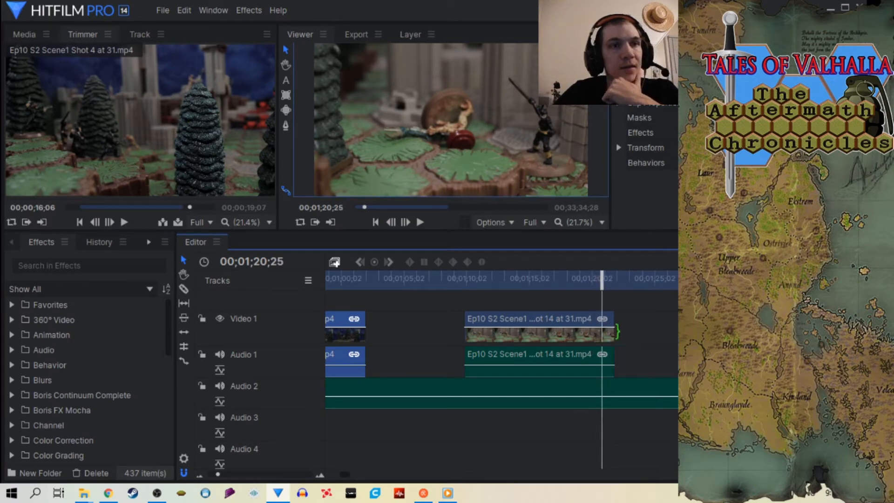
left_click_drag(617, 331, 603, 332)
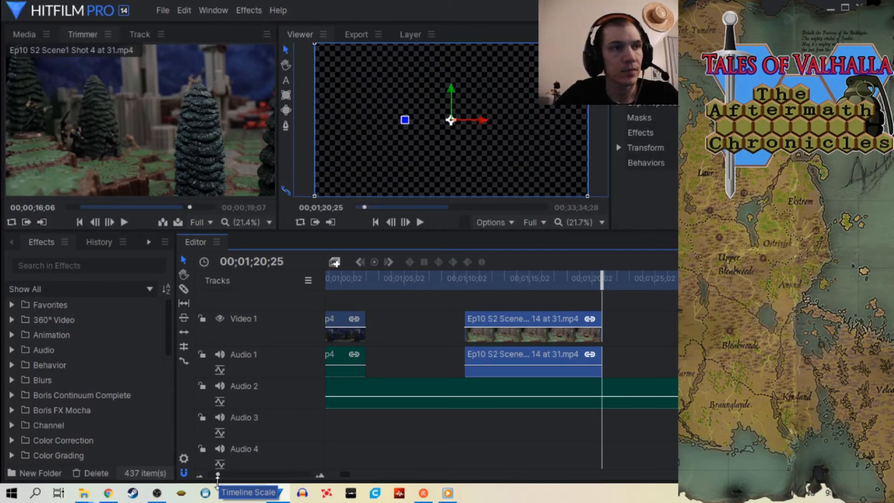
Step: Move the Shot 2 clip and the clip following it back to about 00;01;26, and extend the start of Shot 2 earlier
left_click_drag(217, 475, 214, 474)
left_click_drag(540, 284, 658, 294)
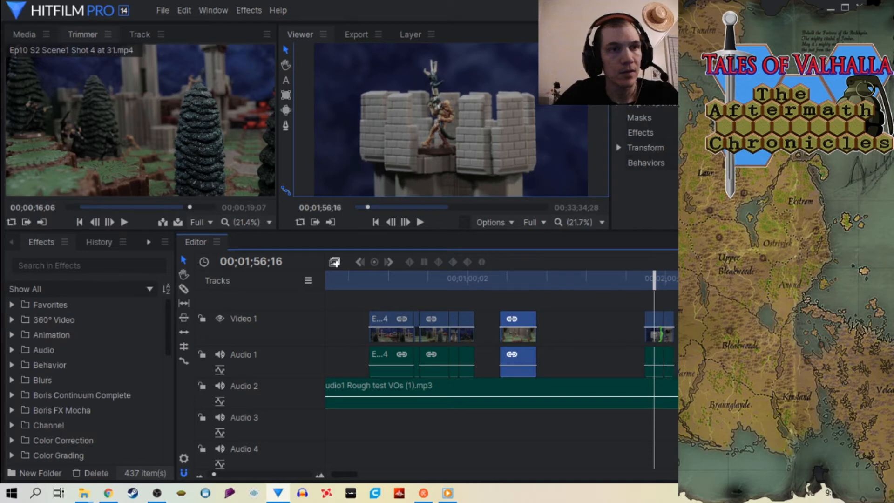
left_click_drag(655, 333, 565, 333)
left_click_drag(669, 335, 579, 335)
left_click(559, 283)
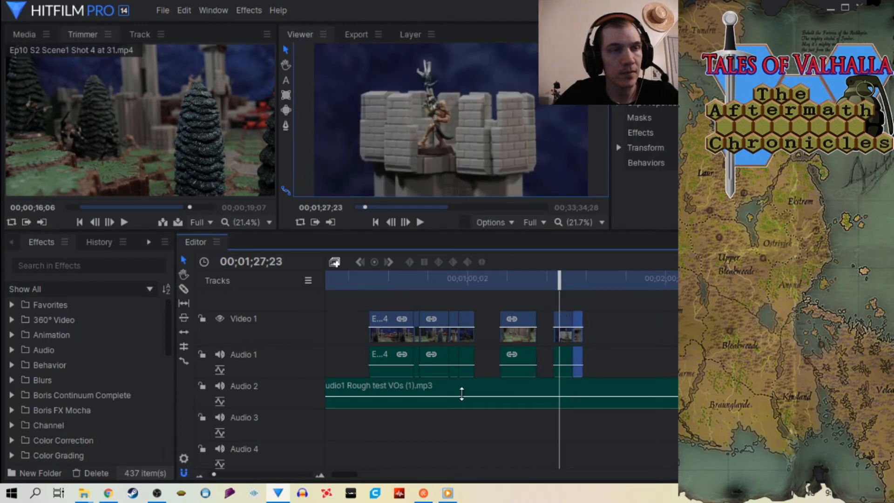
left_click_drag(214, 474, 224, 474)
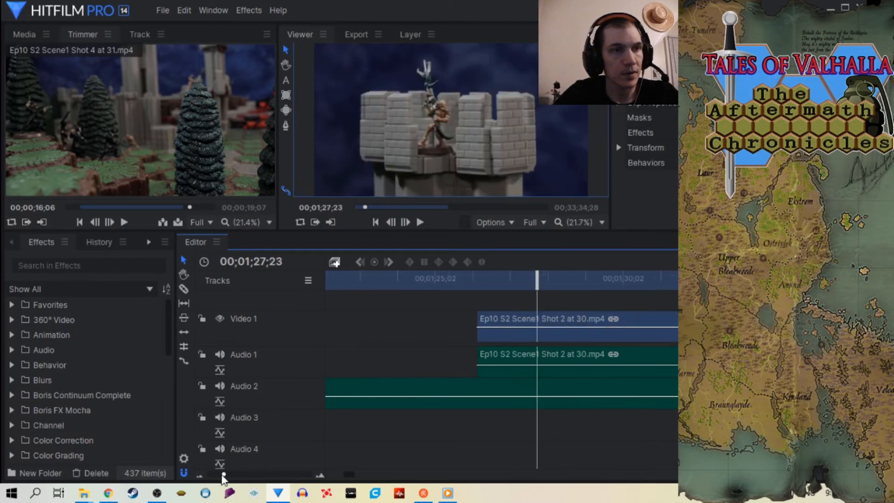
left_click_drag(474, 341, 382, 342)
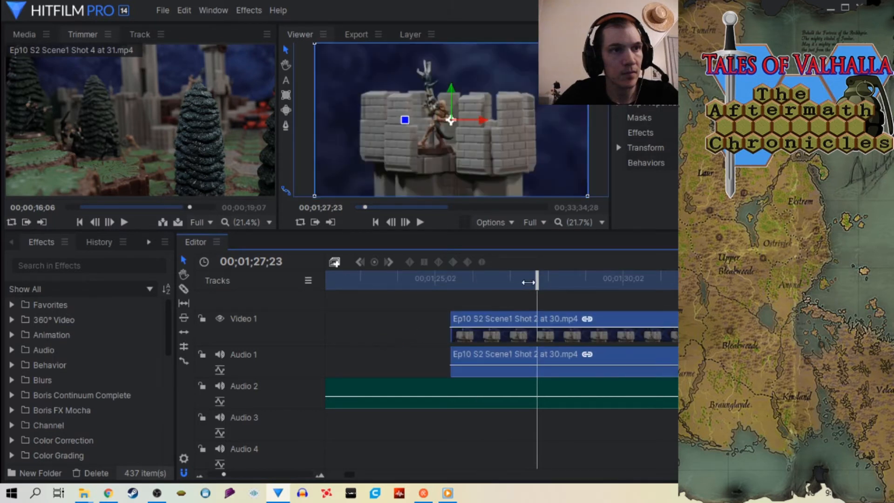
Step: Slice the Shot 2 clip at 00;01;28;12 and move its first part back against the end of the Shot 6 clip
left_click_drag(528, 283, 554, 280)
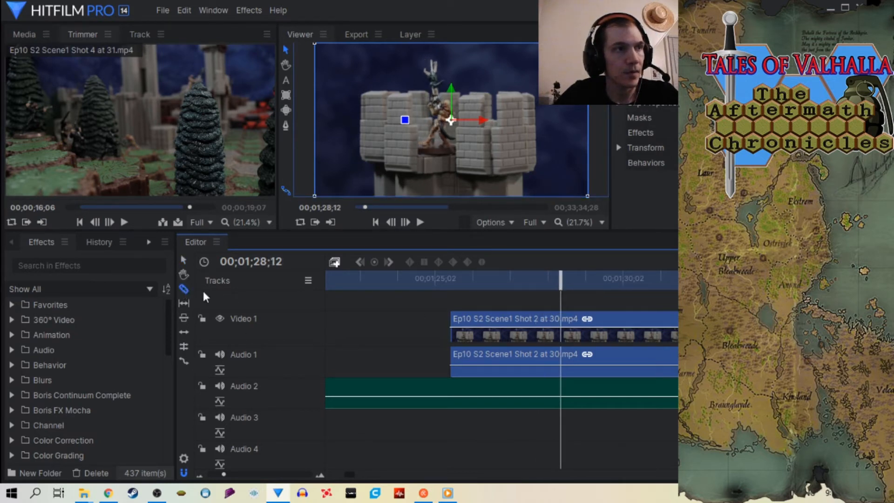
left_click(565, 334)
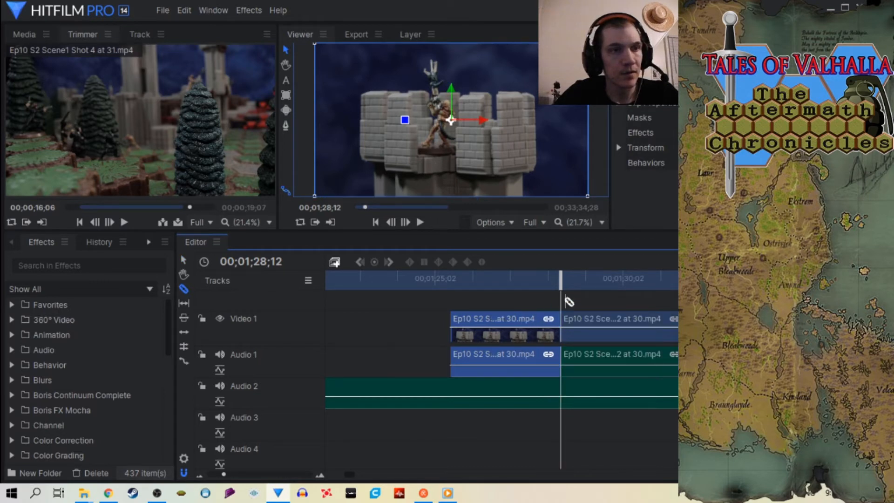
left_click(183, 259)
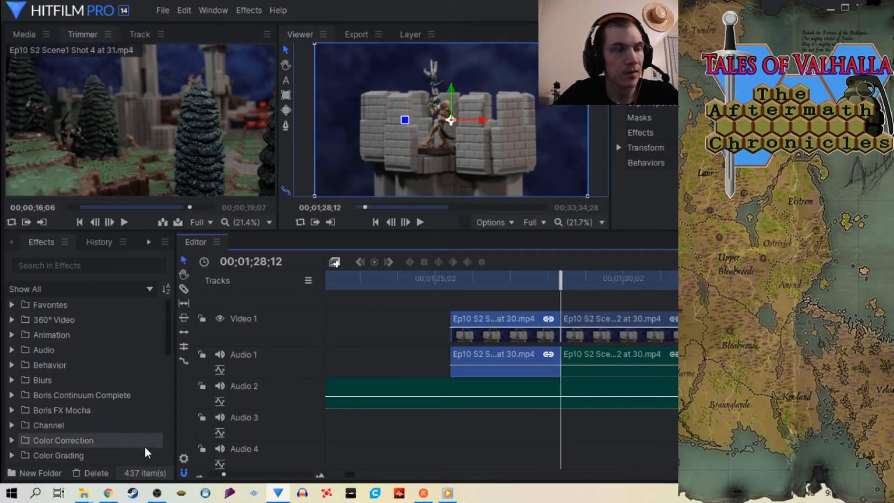
left_click_drag(224, 476, 214, 481)
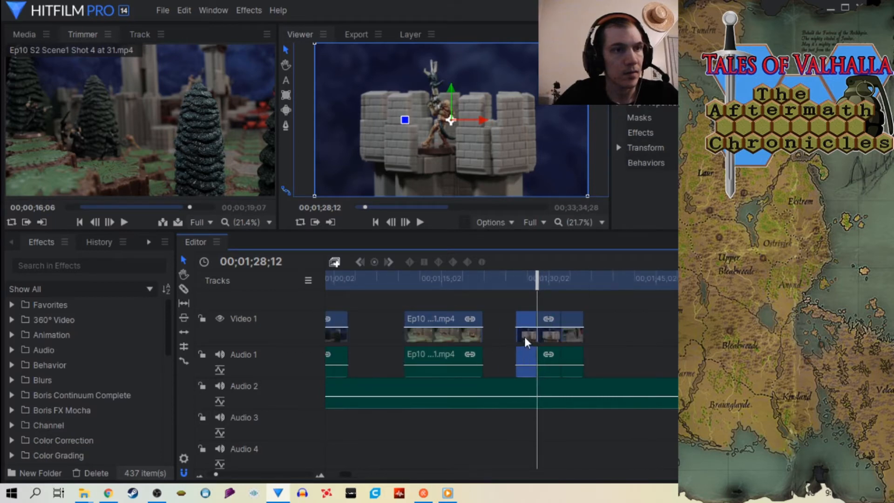
left_click_drag(525, 335, 362, 339)
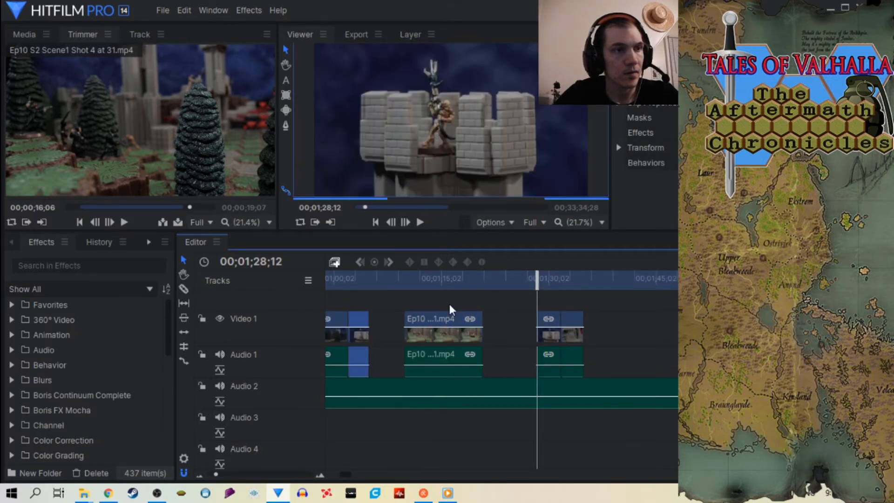
Step: Scrub past the Shot 14 clip to 00;01;25;17 and look through the Scene 1 shots in the project media
left_click_drag(538, 282, 441, 295)
left_click_drag(445, 295, 556, 293)
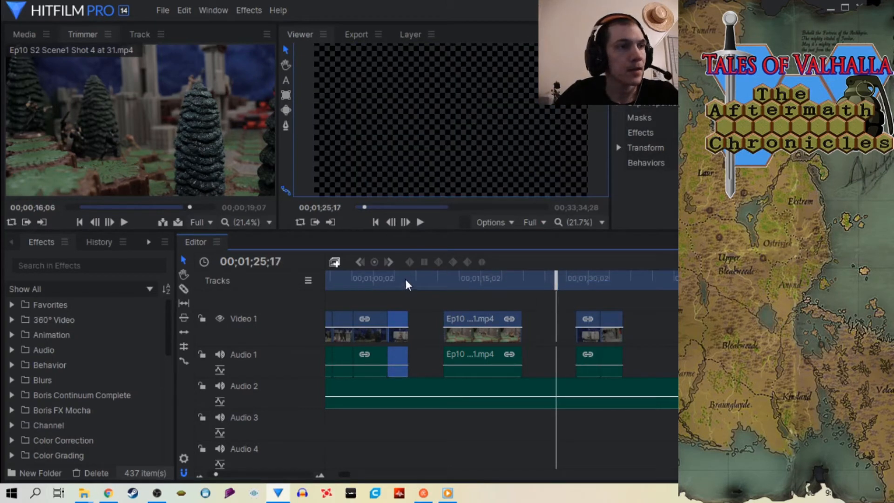
left_click(15, 33)
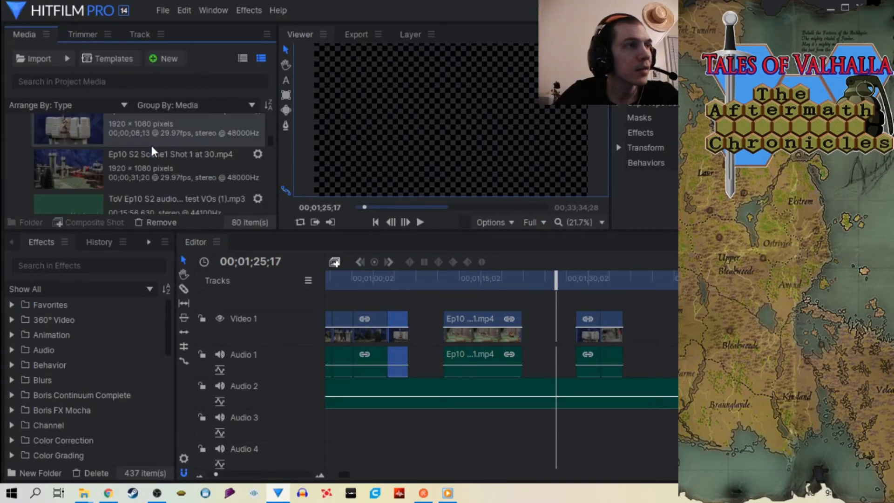
scroll(151, 143, "down", 3)
scroll(153, 145, "up", 5)
scroll(153, 145, "up", 3)
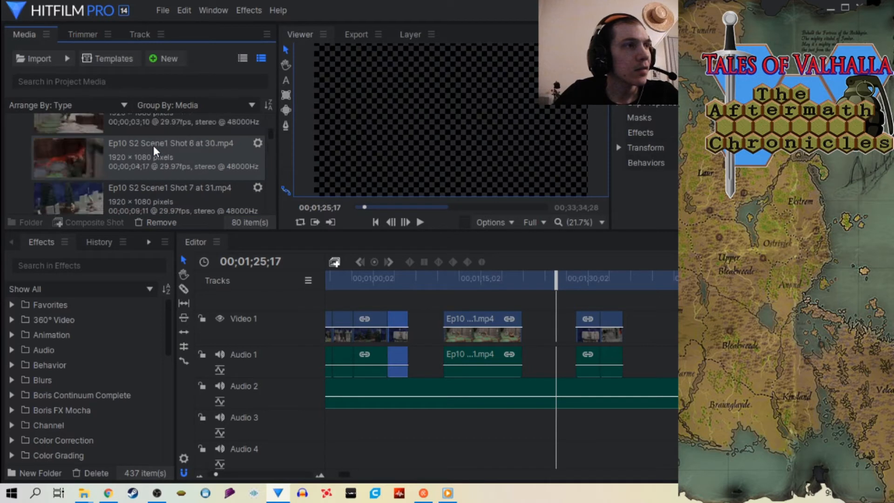
scroll(153, 145, "up", 2)
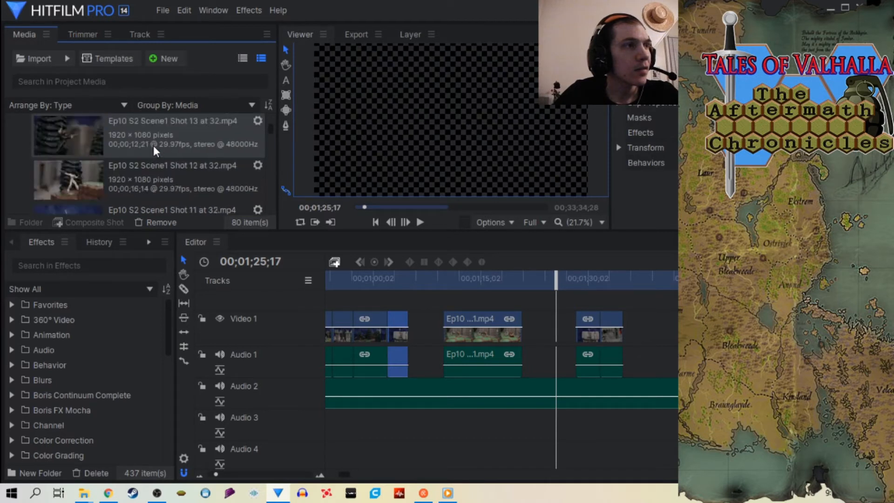
left_click(77, 178)
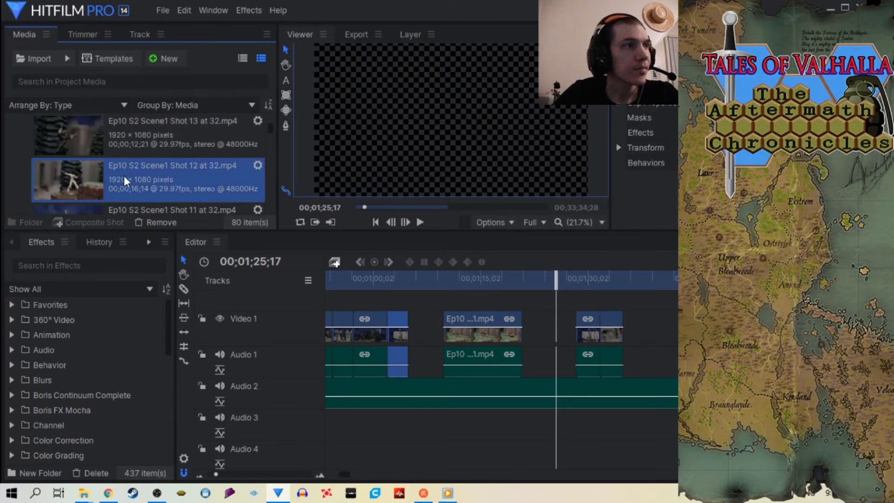
scroll(125, 175, "up", 2)
scroll(124, 175, "up", 2)
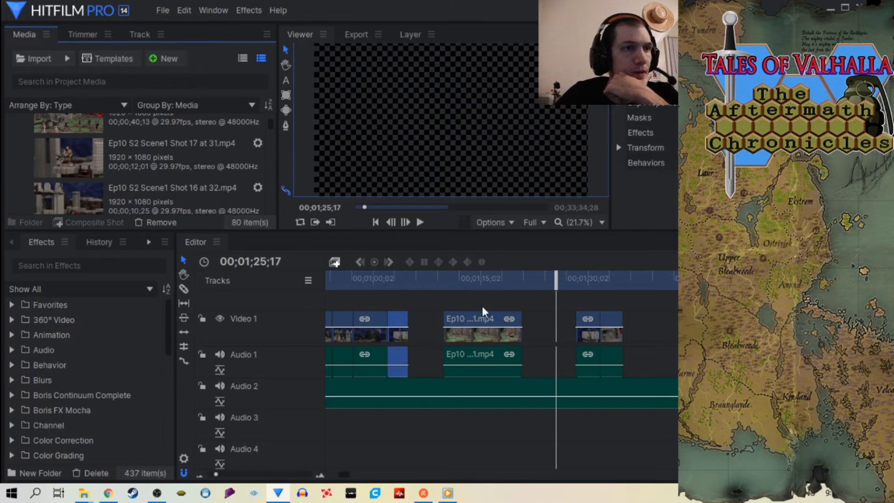
Step: Play the remaining Shot 2 part from 00;01;29;09 into the following clip, and trim its start to 00;01;29;24
left_click_drag(558, 284, 582, 288)
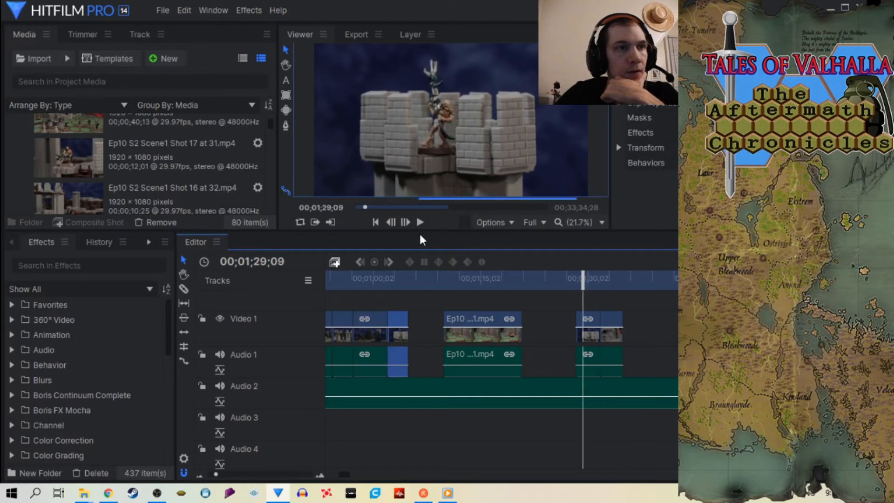
left_click(420, 223)
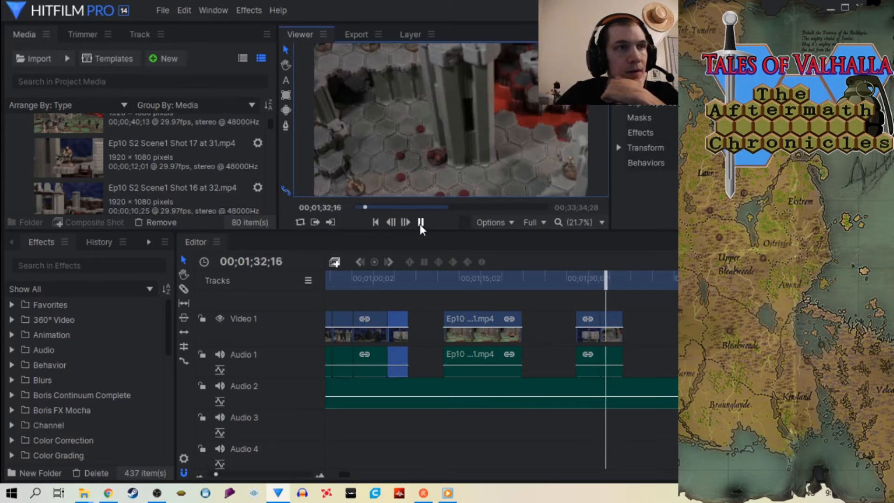
left_click(421, 223)
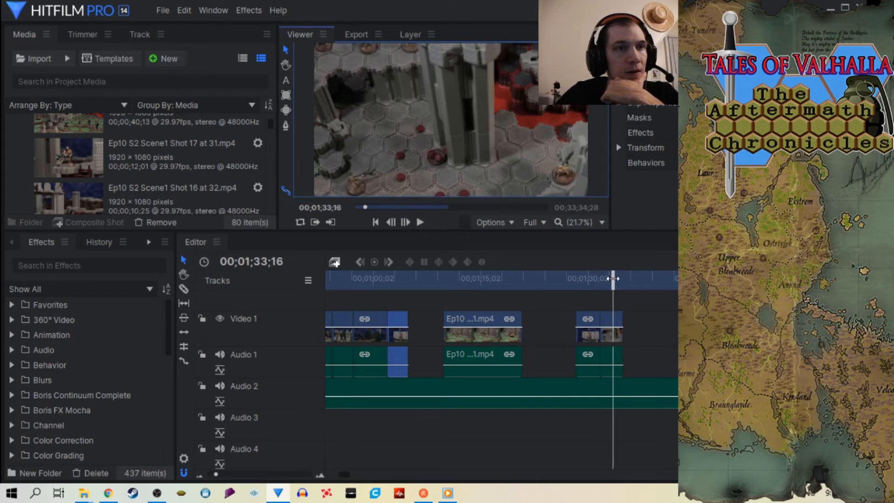
left_click_drag(611, 279, 587, 284)
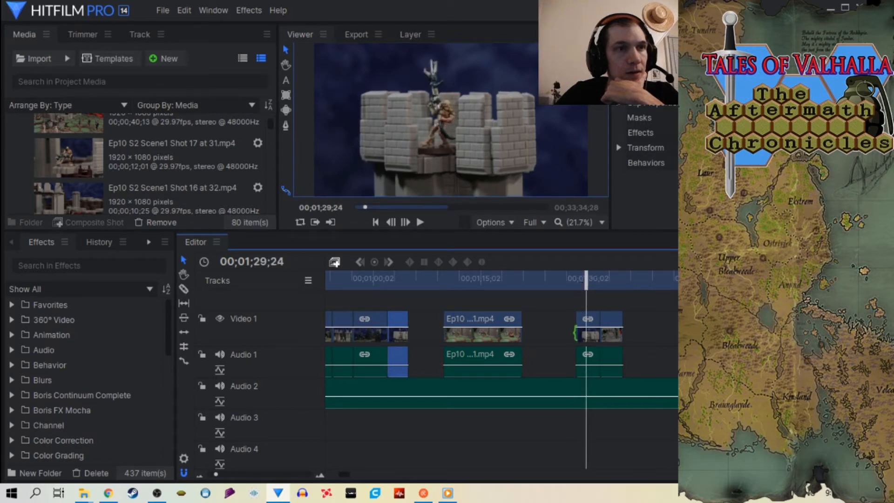
left_click_drag(575, 333, 586, 333)
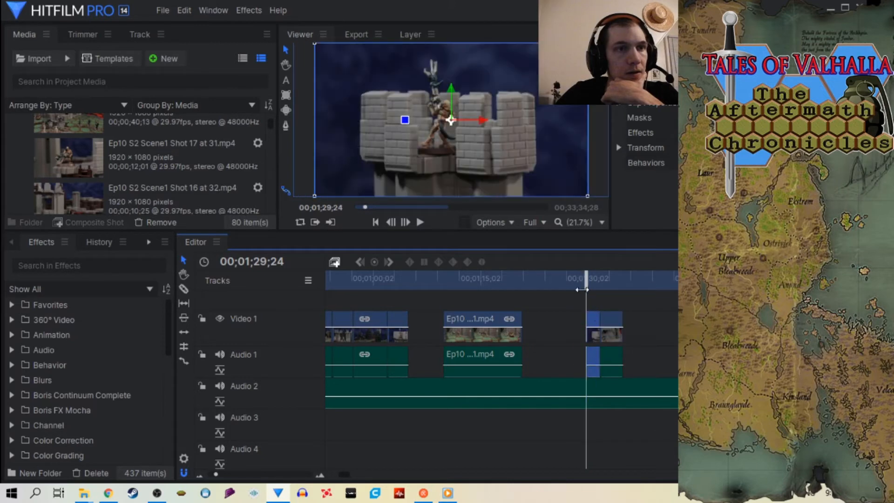
Step: Move the playhead to 00;01;26;23, find Scene 1 Shot 13 in the project media and preview it from 00;00;01;26
left_click_drag(582, 290, 401, 285)
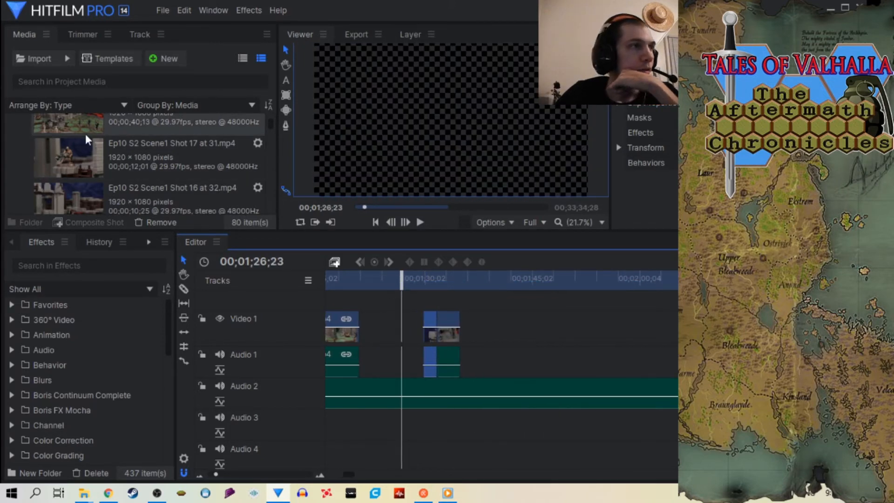
scroll(85, 133, "up", 3)
scroll(93, 139, "down", 2)
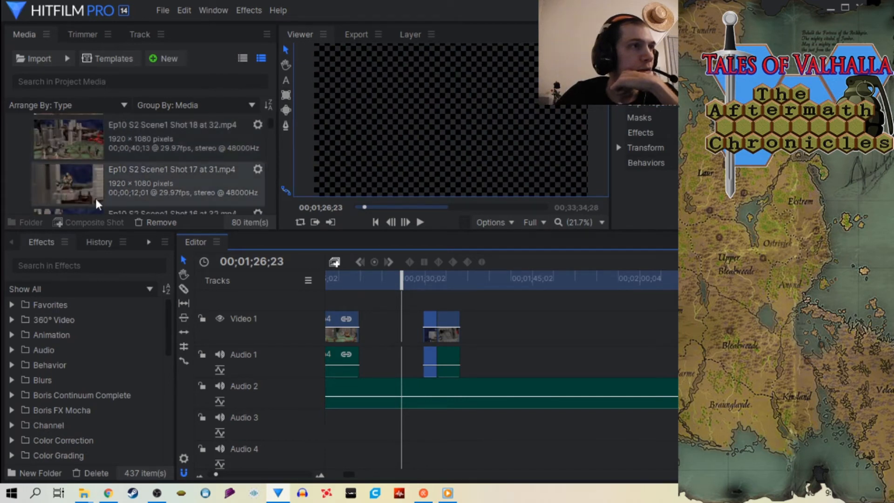
scroll(92, 179, "down", 1)
scroll(99, 166, "down", 1)
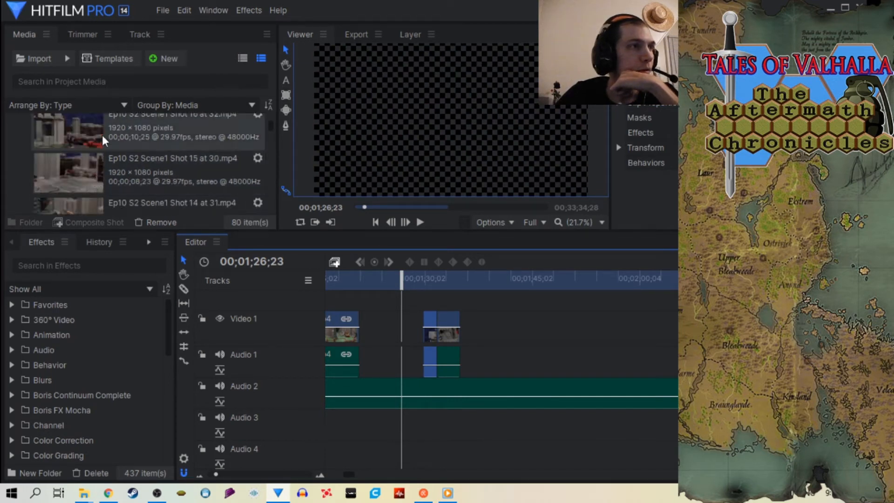
scroll(103, 147, "down", 2)
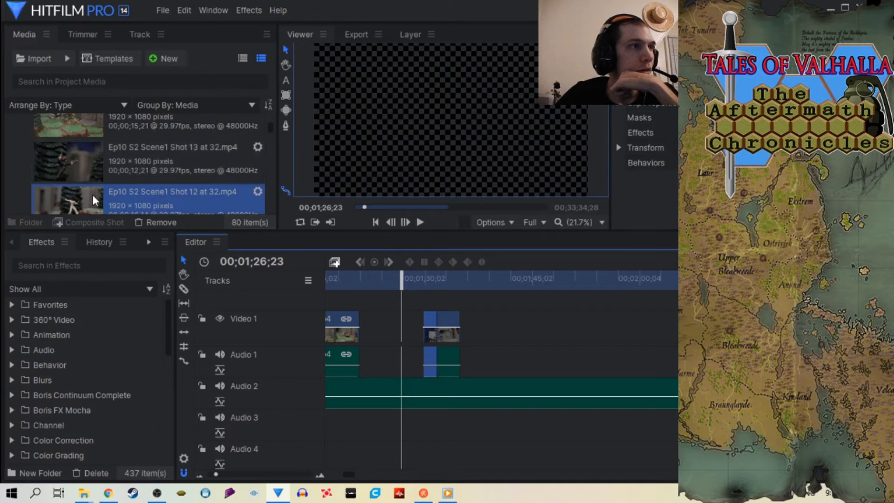
left_click(93, 157)
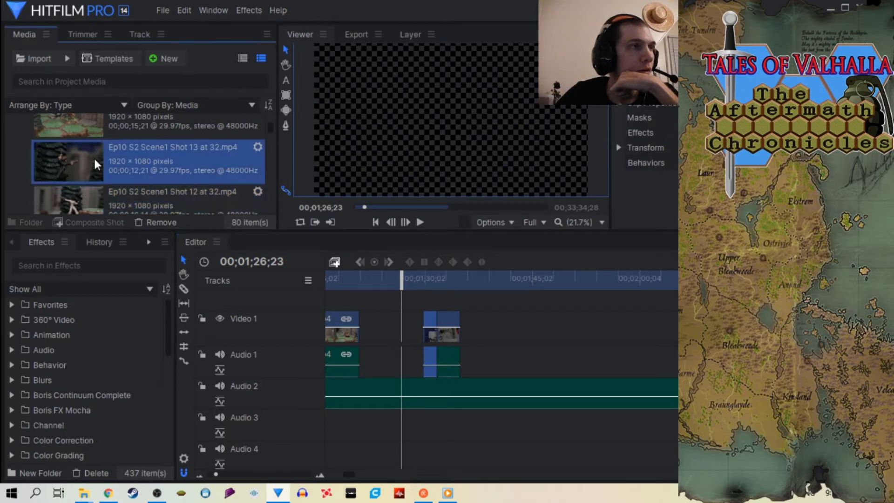
left_click(82, 34)
left_click_drag(110, 207, 89, 207)
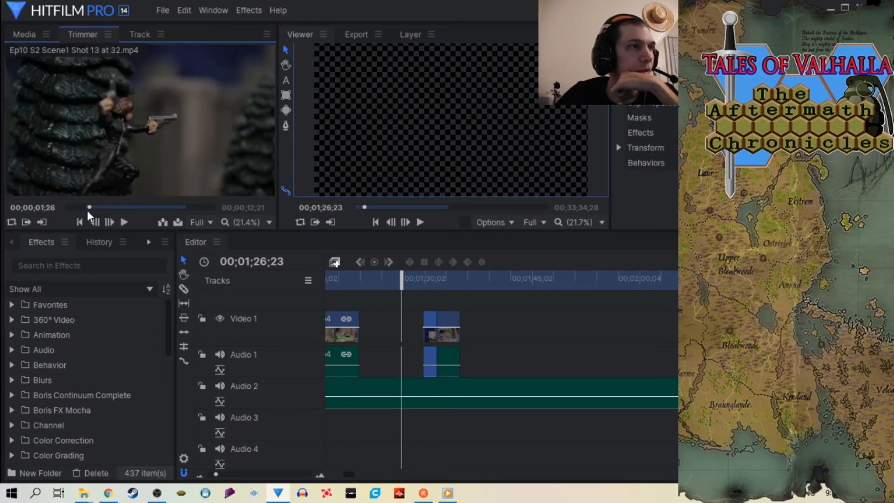
left_click(124, 223)
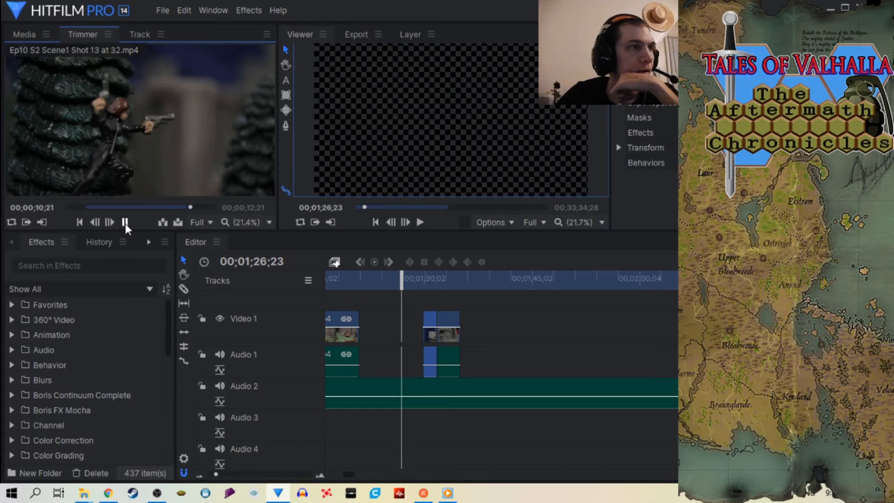
left_click(124, 222)
Step: Load Scene 1 Shot 12 in the Trimmer and preview it from 00;00;01;16
left_click(26, 33)
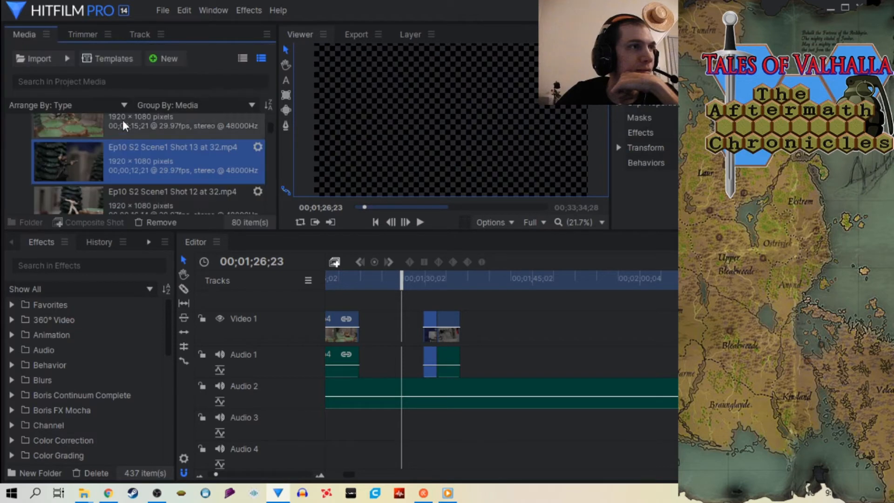
left_click(117, 195)
left_click(72, 35)
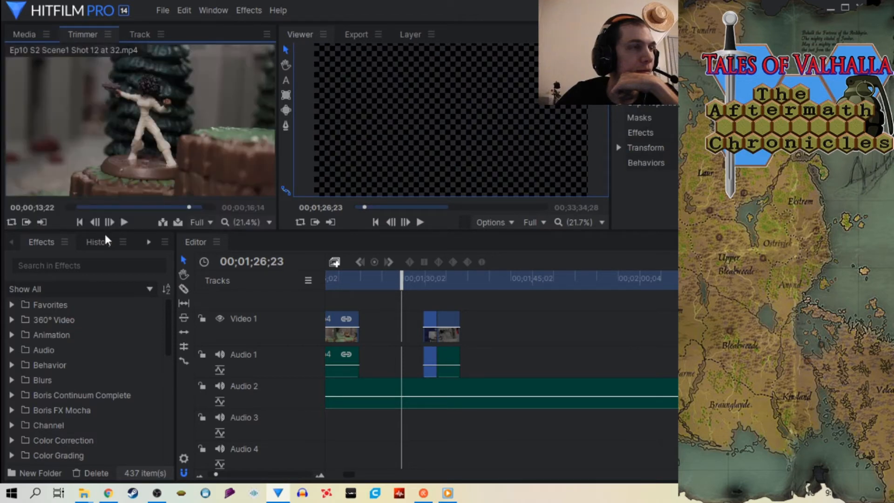
left_click_drag(188, 207, 81, 208)
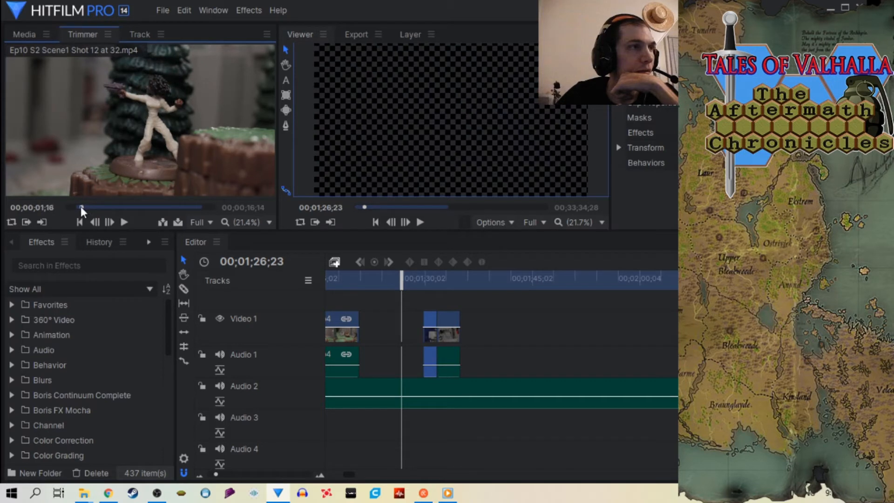
left_click(127, 221)
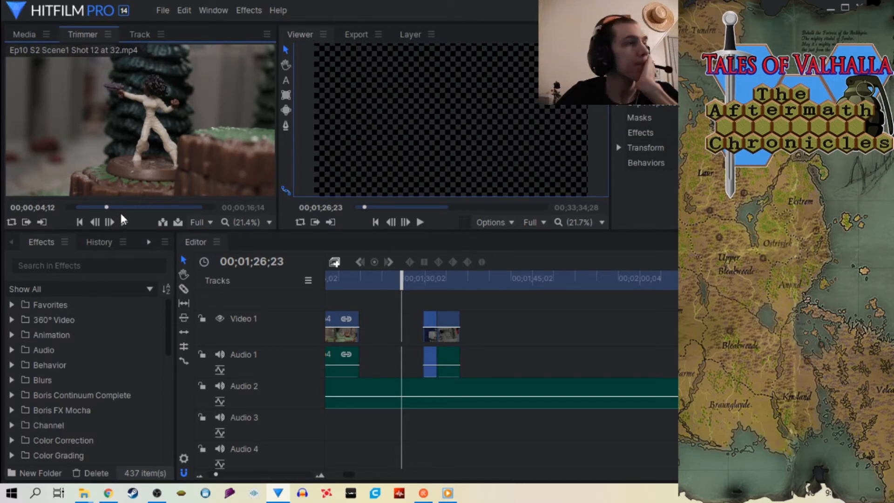
Step: Scrub through Scene 1 Shot 12 in the Trimmer, via 00;00;05;25 to 00;00;08;03
mouse_move(134, 191)
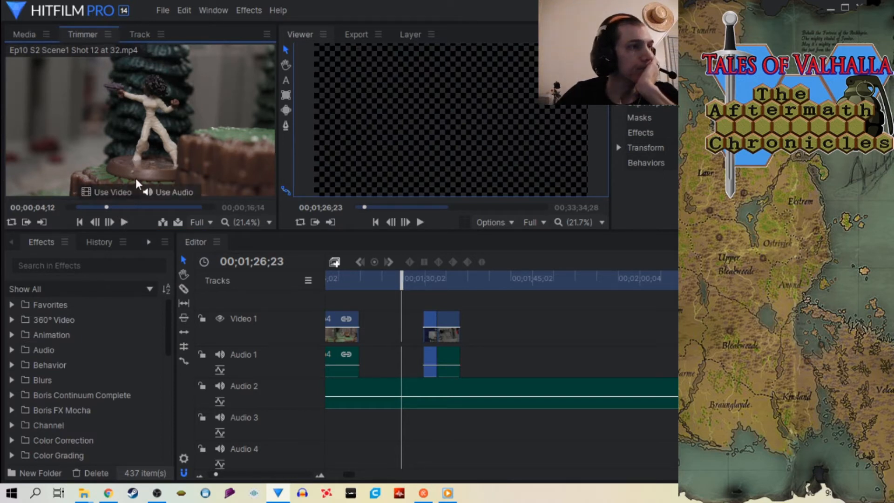
mouse_move(105, 206)
left_mouse_down()
mouse_move(83, 207)
mouse_move(186, 204)
mouse_move(119, 206)
left_mouse_up()
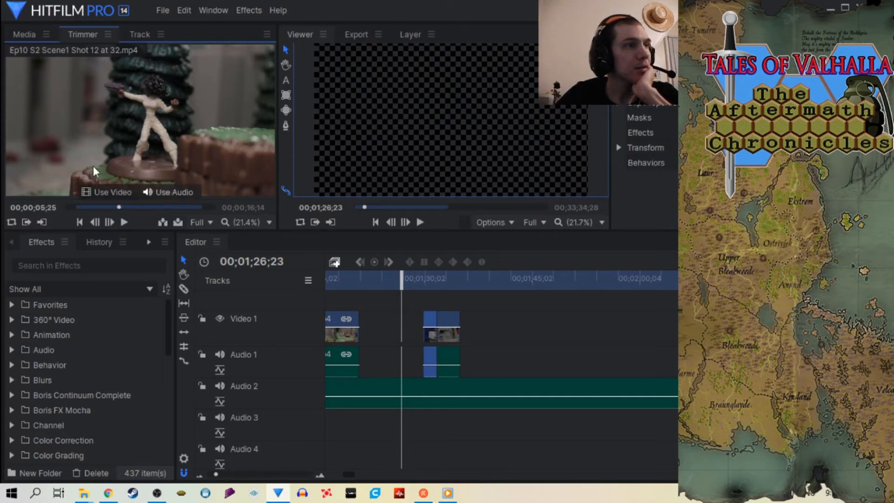
left_click(23, 37)
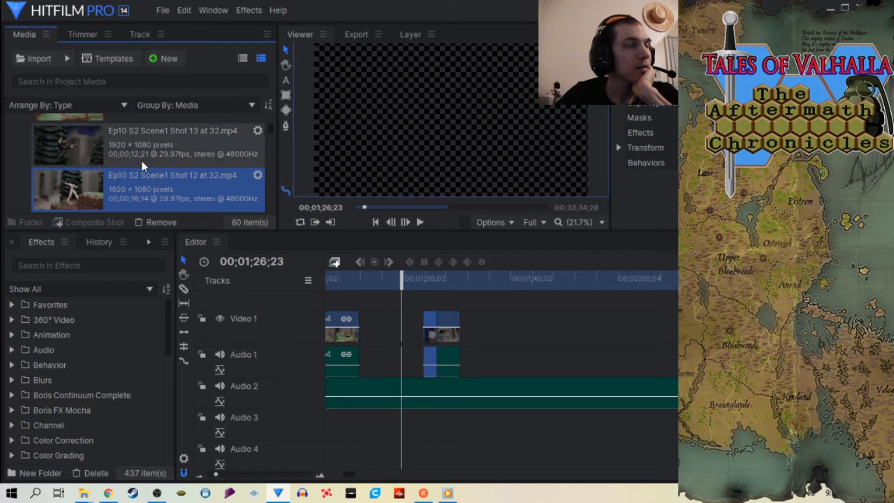
left_click(79, 33)
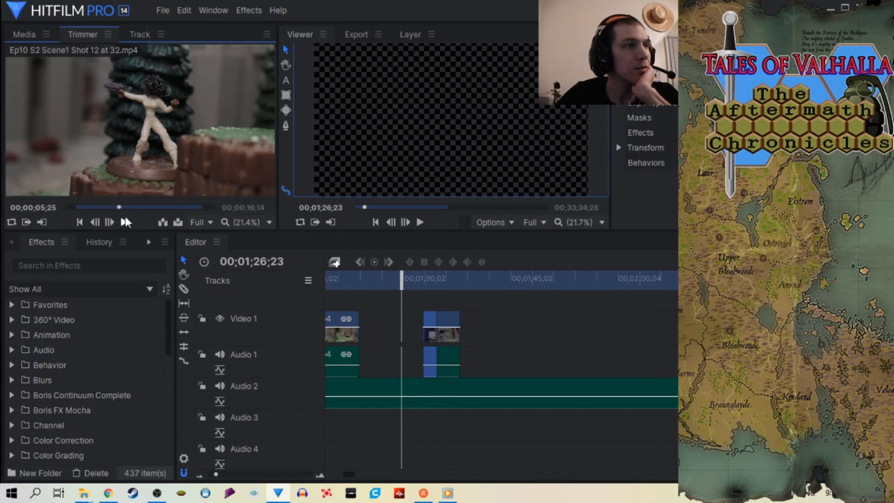
left_click_drag(119, 208, 139, 208)
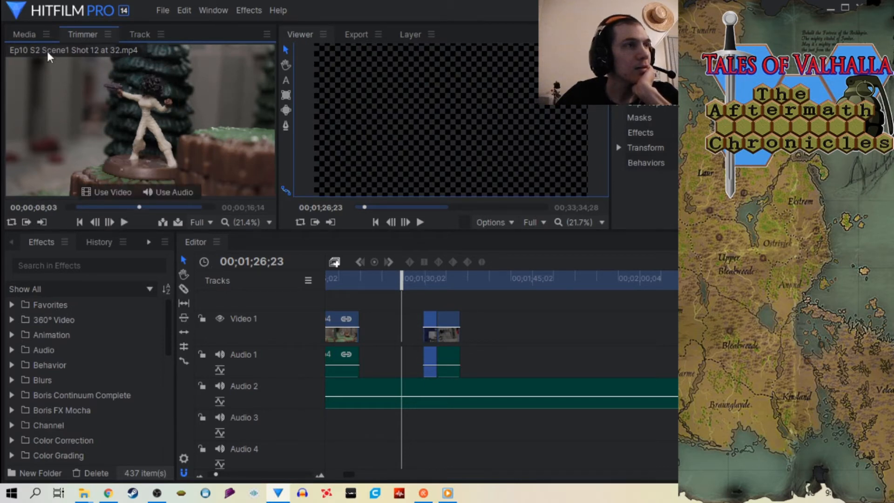
Step: Load Scene 1 Shot 13 in the Trimmer, look through the other Scene 1 shots, and scrub Shot 13 to 00;00;06;16
left_click(26, 34)
left_click(122, 151)
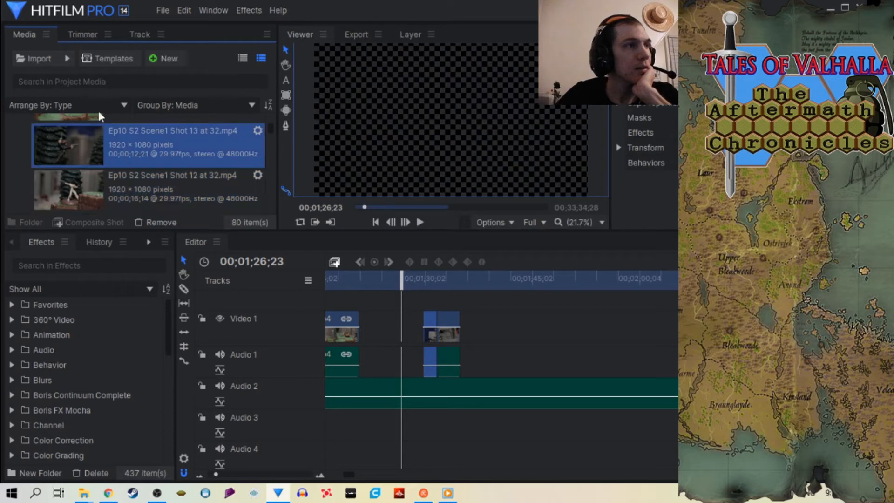
scroll(150, 183, "down", 2)
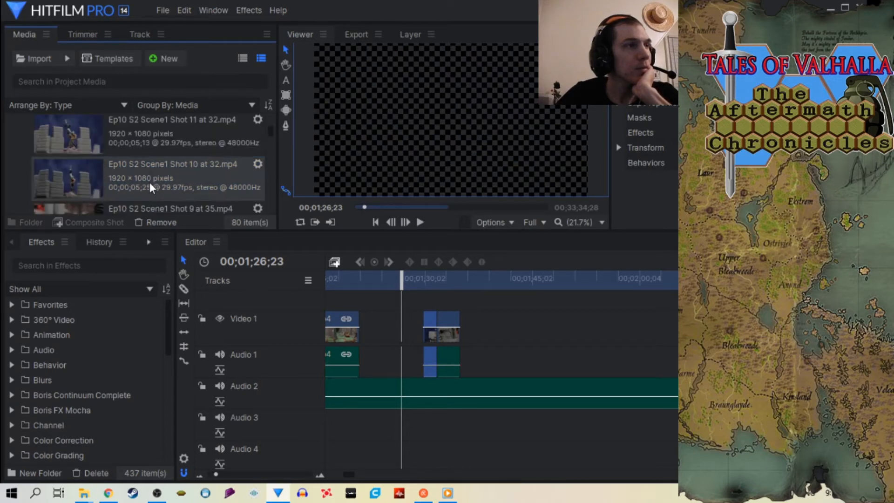
scroll(150, 183, "up", 2)
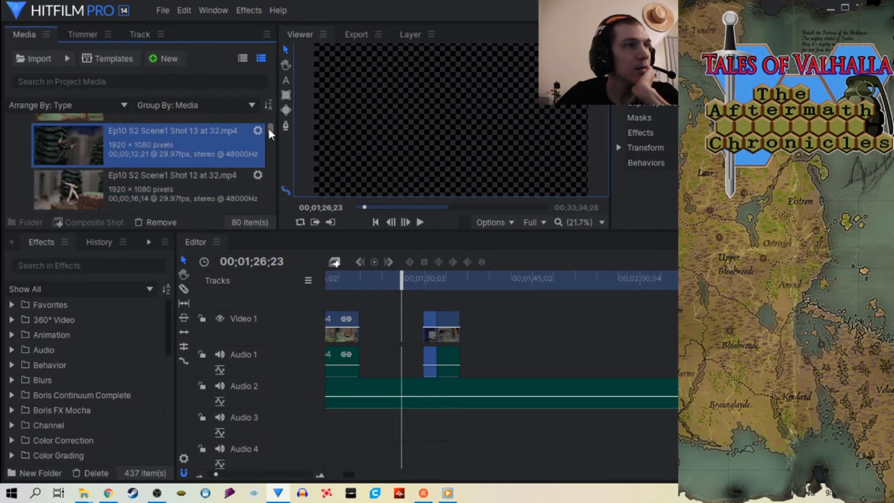
left_click_drag(269, 131, 271, 137)
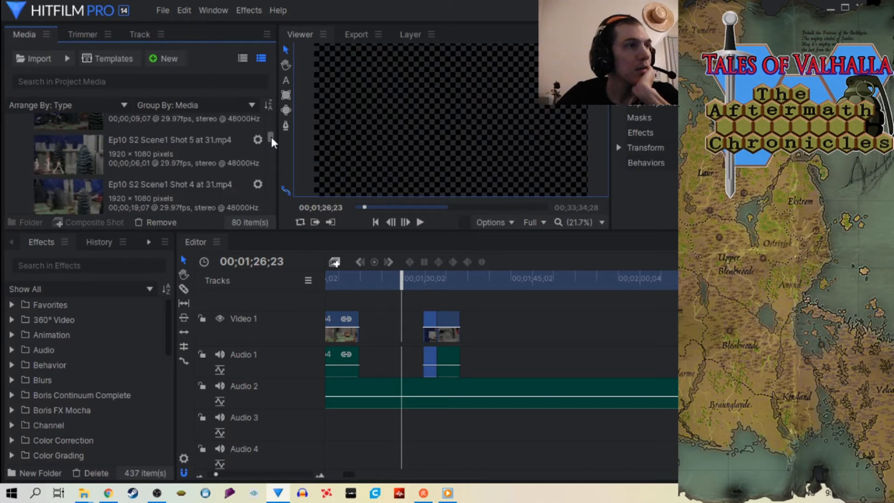
left_click(86, 34)
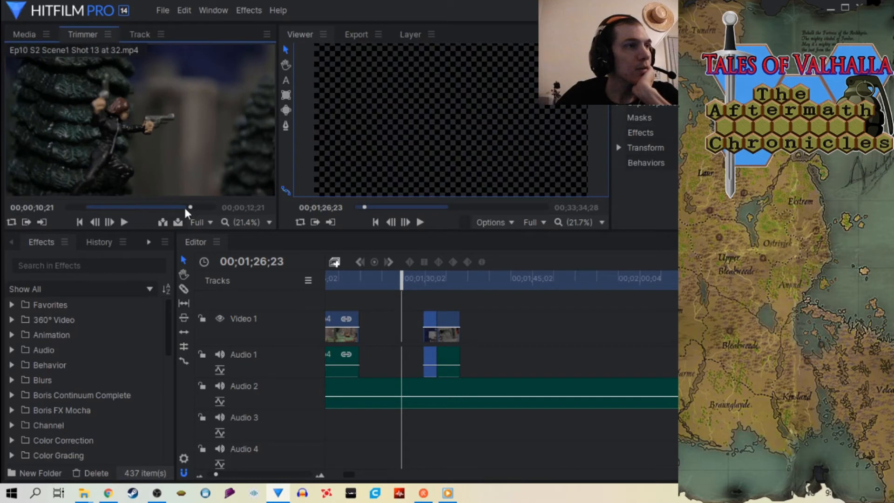
left_click_drag(186, 209, 142, 208)
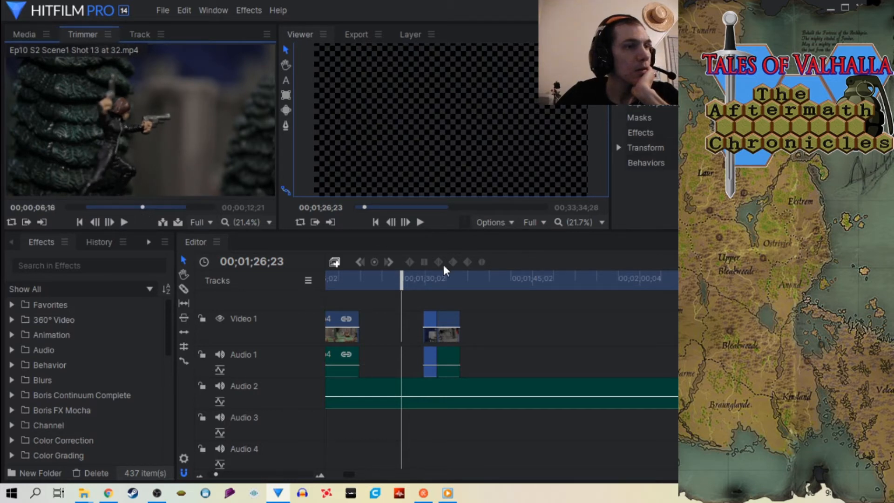
Step: Place the Scene 1 Shot 13 excerpt from the Trimmer on the timeline at 00;01;46;10
left_click(541, 278)
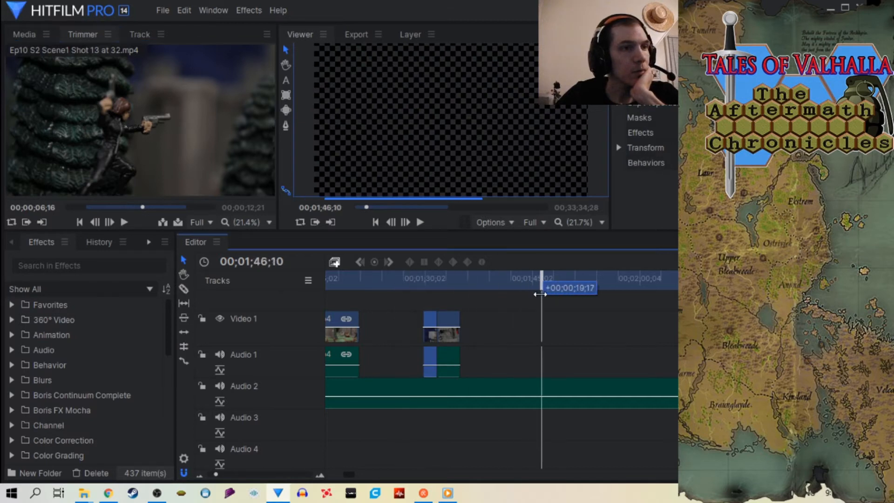
left_click(178, 222)
left_click_drag(216, 474, 215, 474)
Step: Split the Shot 13 clip at 00;01;51;12
left_click_drag(540, 279, 474, 298)
left_click_drag(214, 474, 219, 474)
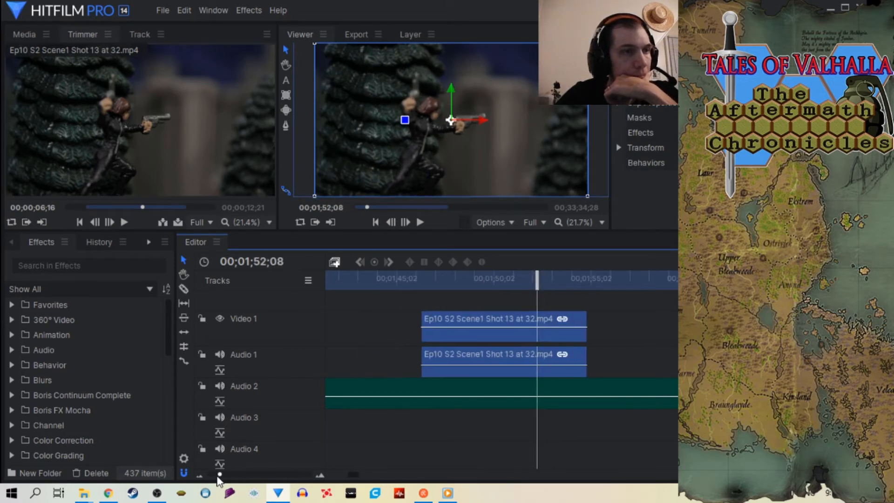
left_click_drag(538, 286, 520, 288)
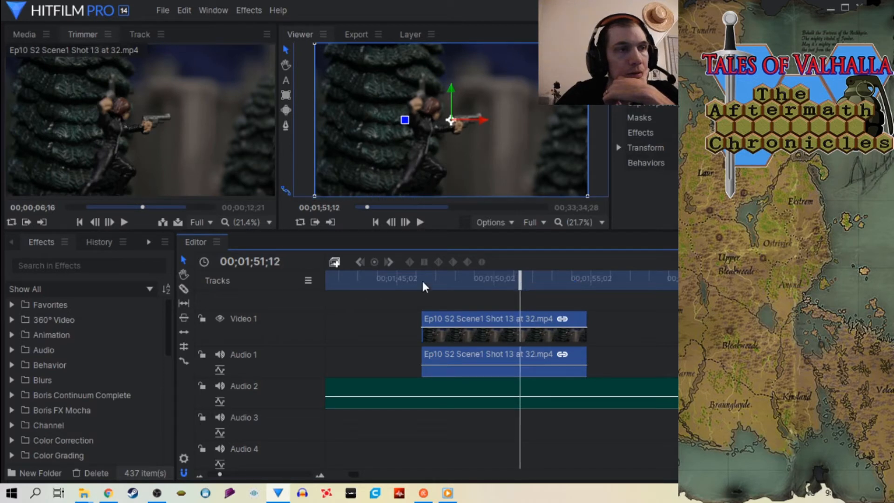
left_click(183, 288)
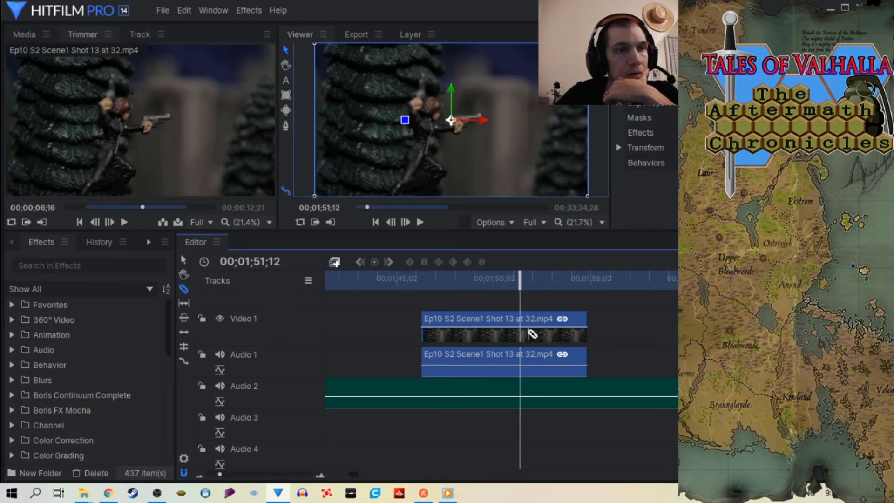
left_click(522, 334)
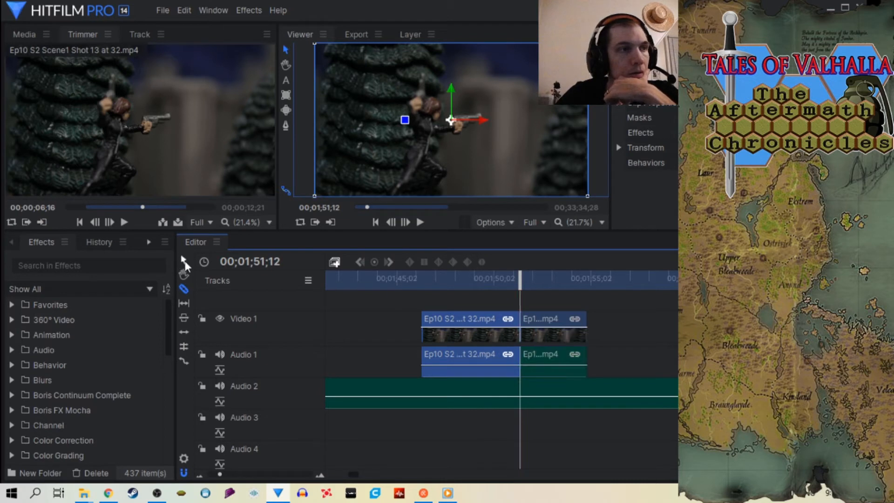
left_click(180, 260)
Step: Play the second part of Shot 13, trim its end to 00;01;52;21, and move it directly after the Shot 14 clip
left_click(421, 223)
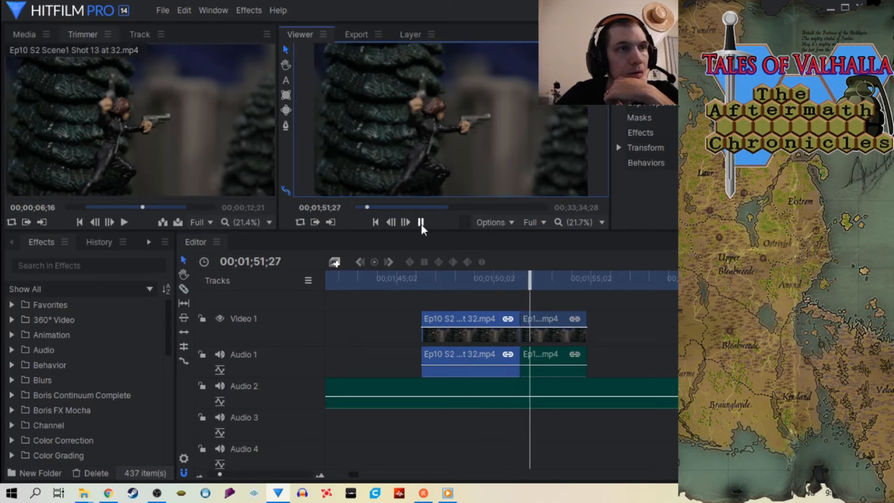
left_click(421, 224)
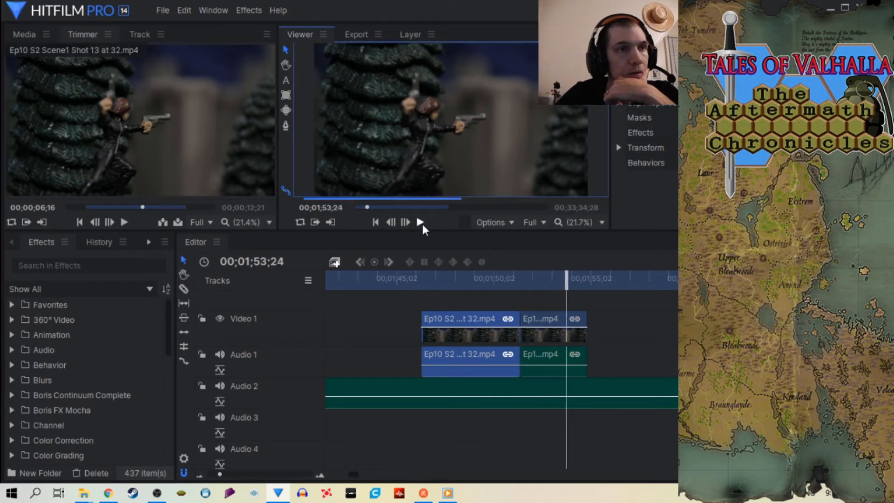
left_click_drag(567, 276, 545, 284)
left_click_drag(586, 326, 557, 348)
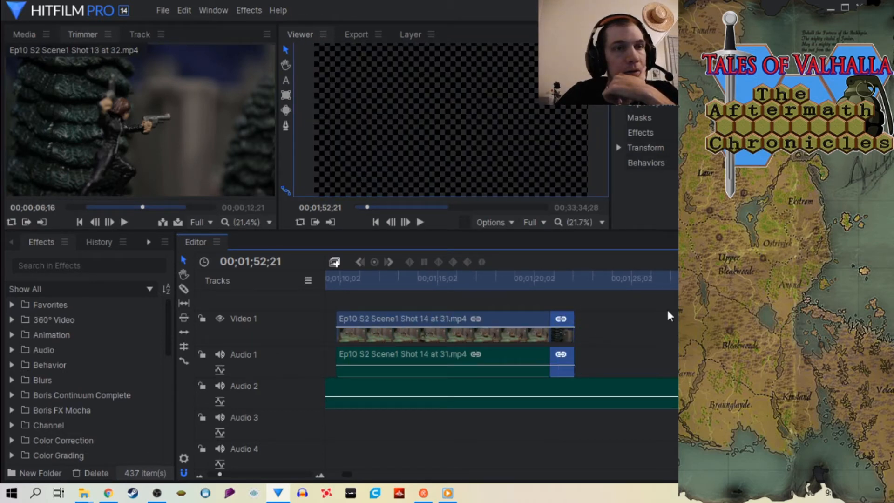
Step: Move the Shot 2 and Shot 3 clips together directly behind the short Shot 13 part, and play the sequence from 00;01;20;11
left_click_drag(219, 473, 217, 473)
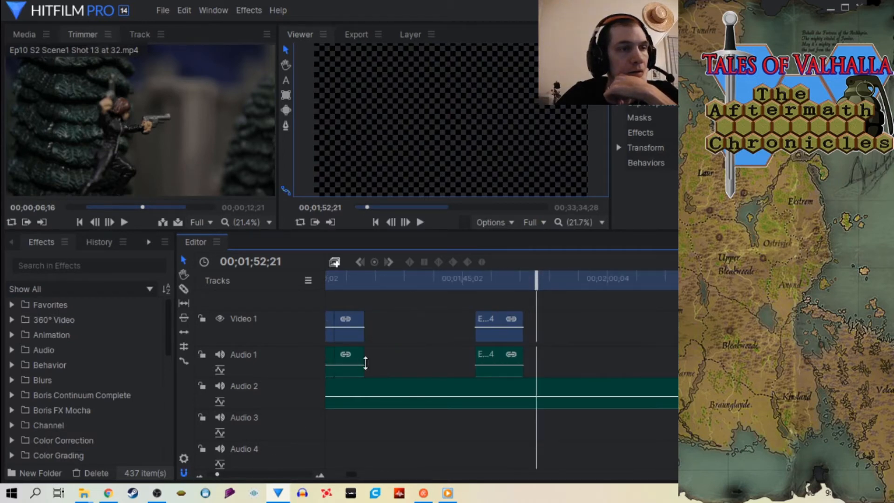
left_click_drag(540, 276, 408, 278)
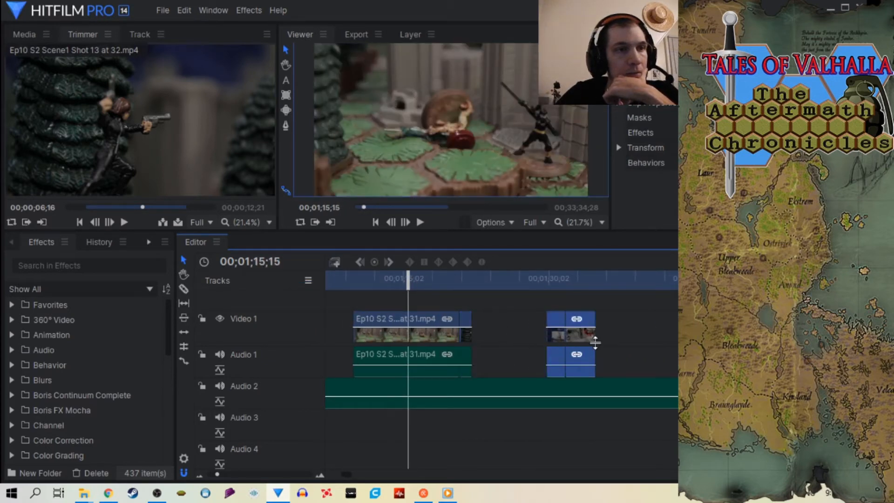
left_click_drag(595, 343, 518, 336)
left_click(455, 279)
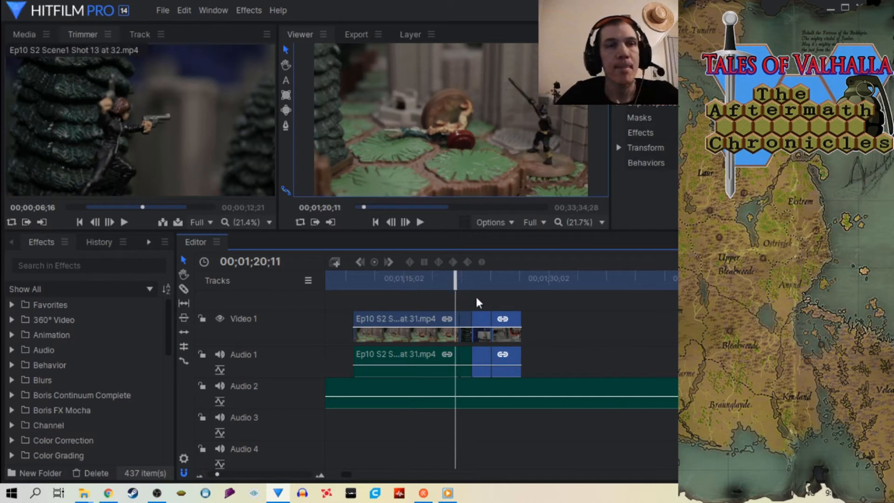
left_click(418, 222)
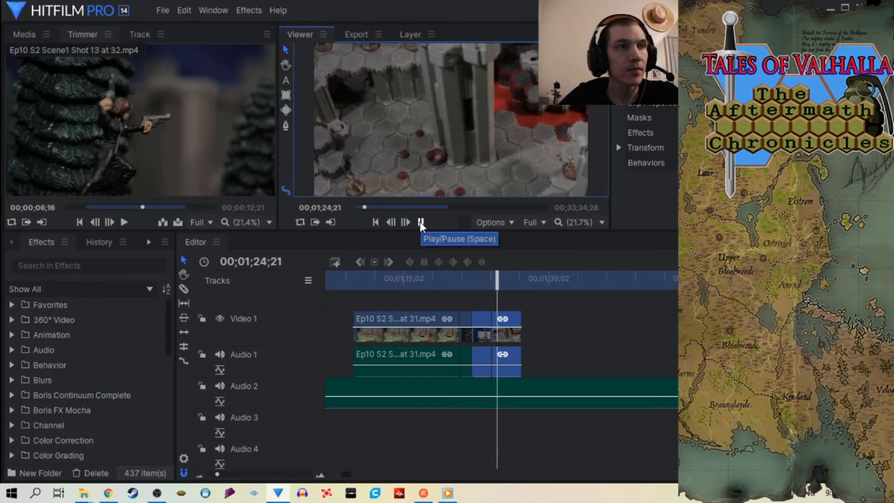
left_click(421, 222)
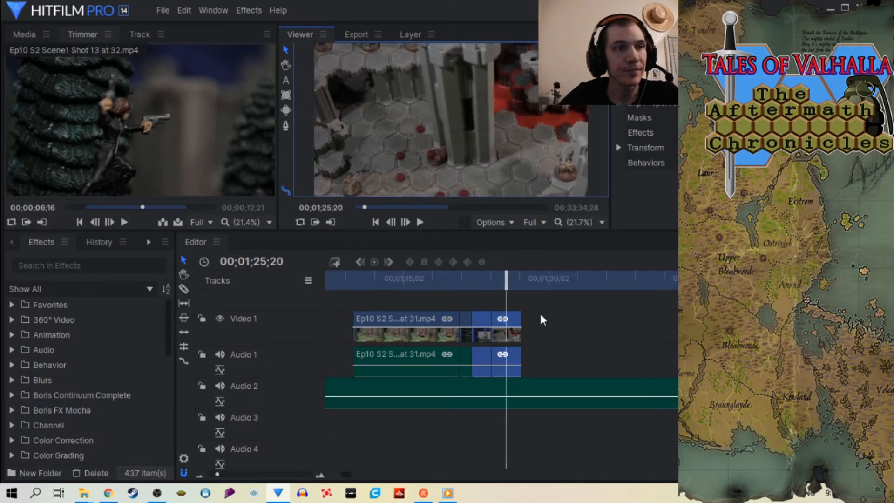
Step: Shift the Shot 3 clip slightly later, extend the end of Shot 2, and close the gap between them at about 00;01;24;09
mouse_move(506, 281)
left_mouse_down()
mouse_move(482, 287)
mouse_move(493, 292)
left_mouse_up()
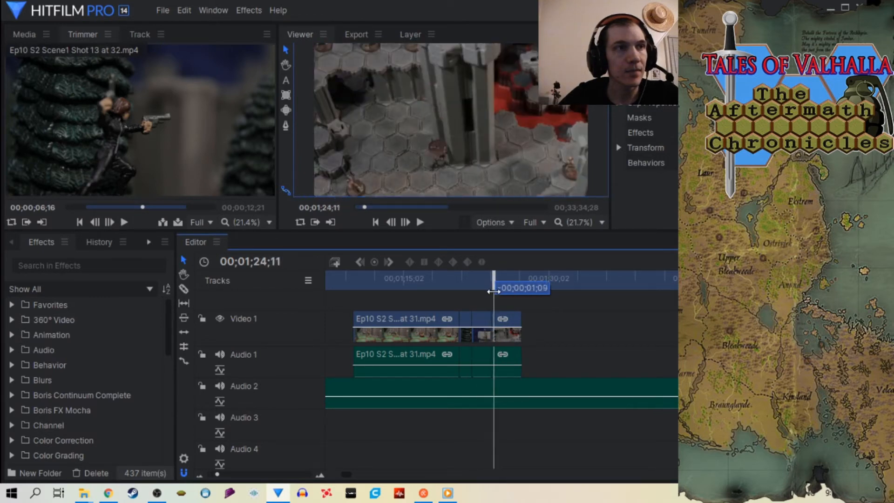
left_click_drag(217, 474, 232, 474)
left_click_drag(563, 340, 595, 335)
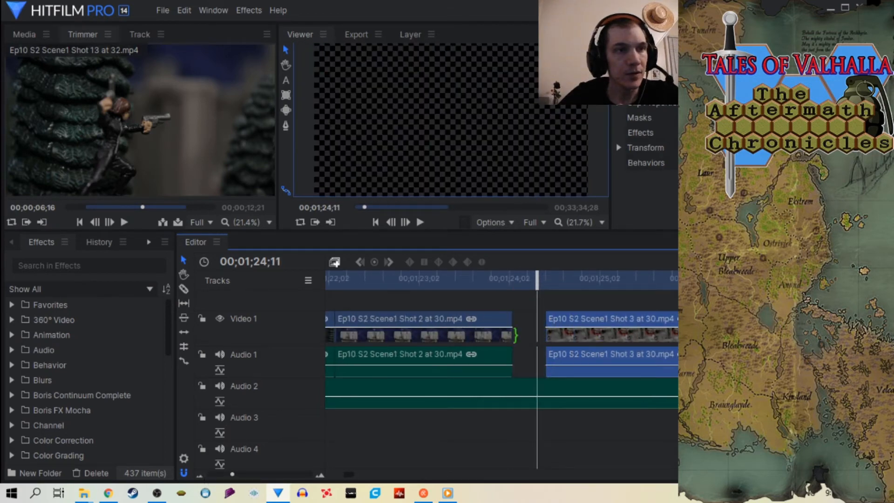
left_click_drag(513, 334, 546, 338)
Step: Play the cut from Shot 2 to Shot 3 from 00;01;23;24 and again from 00;01;23;08
left_click(486, 287)
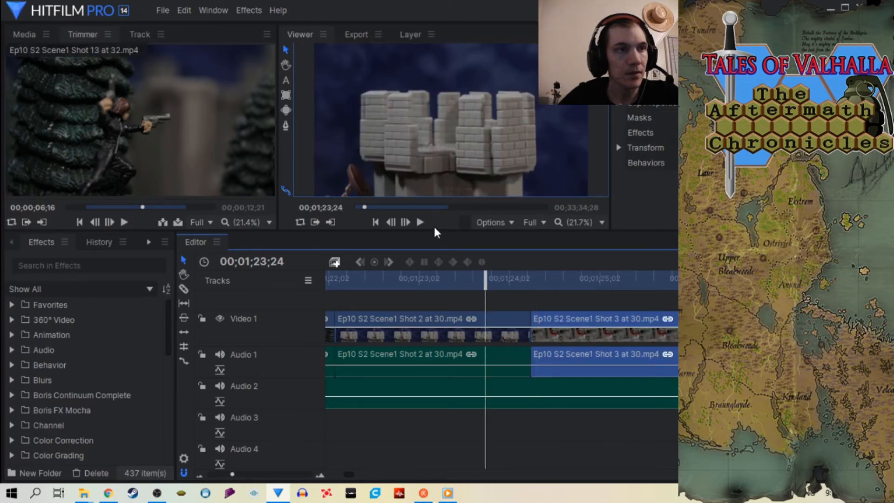
left_click(421, 223)
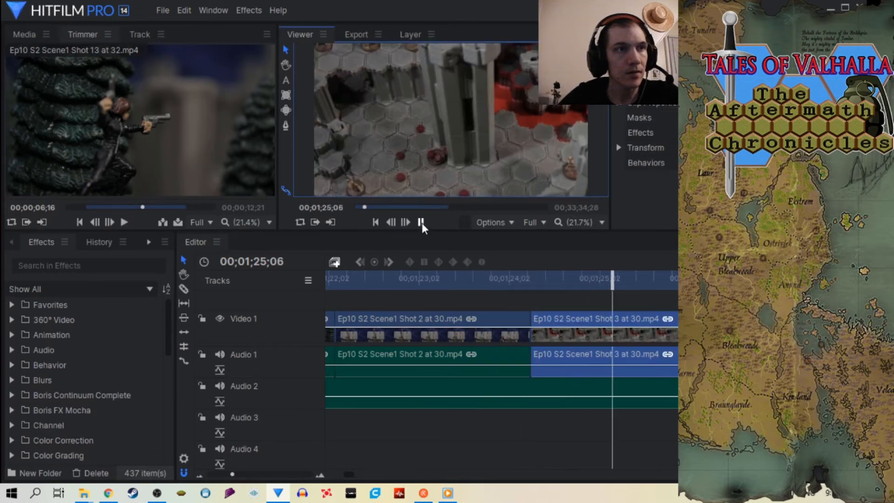
left_click(422, 222)
left_click_drag(620, 282, 438, 282)
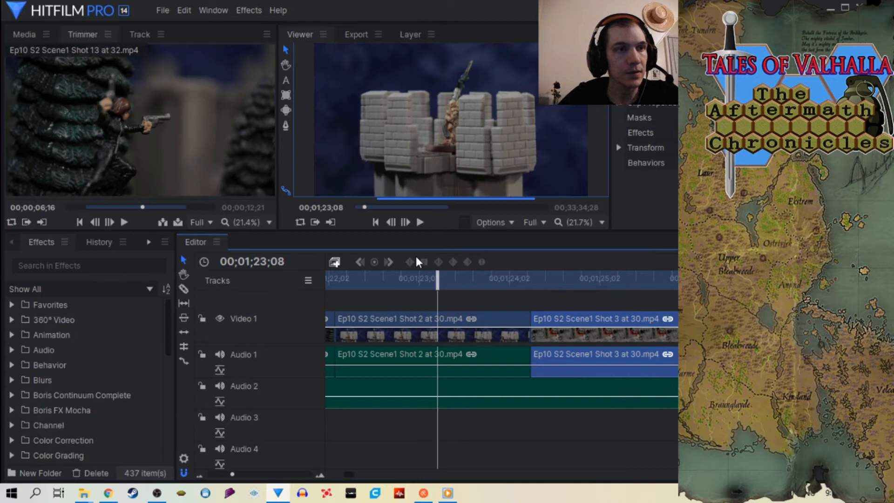
left_click(421, 222)
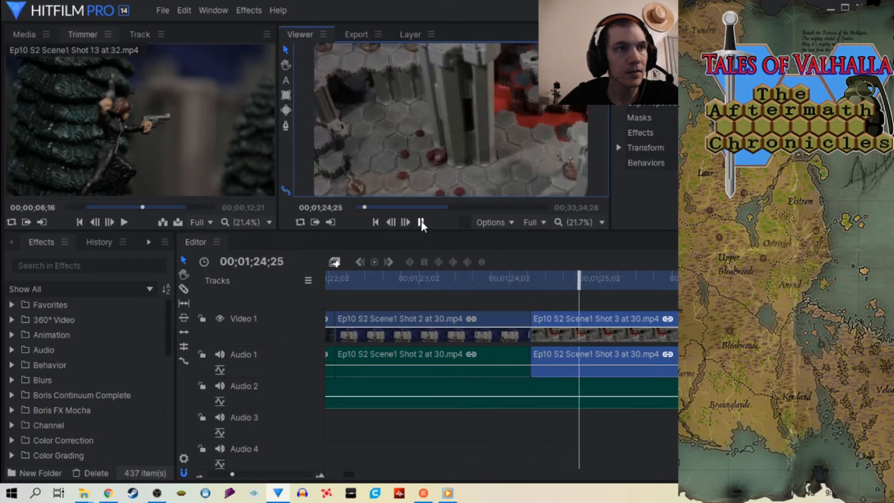
left_click(421, 223)
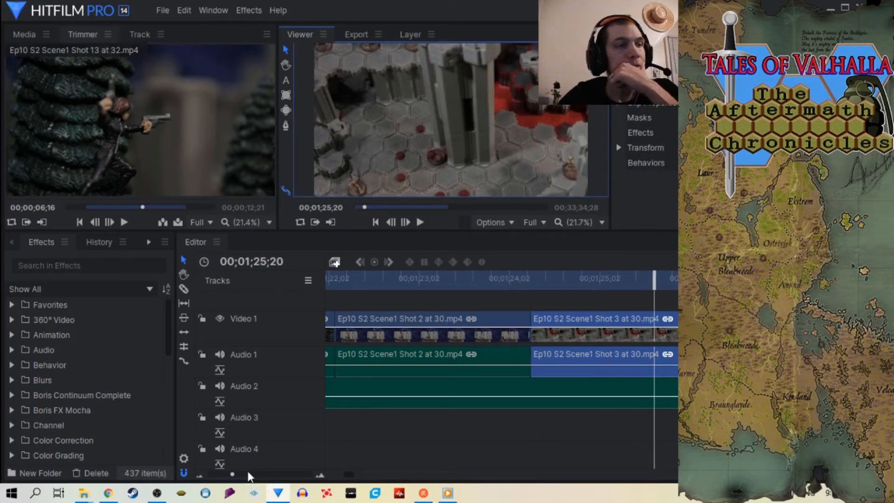
Step: Trim the end of the Shot 3 clip to 00;01;26;18
left_click_drag(232, 474, 223, 474)
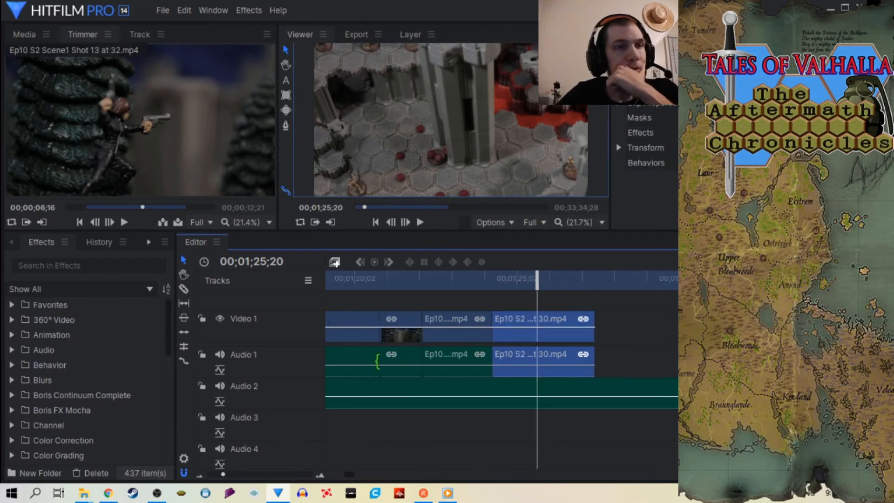
left_click_drag(534, 279, 567, 286)
left_click_drag(597, 334, 567, 335)
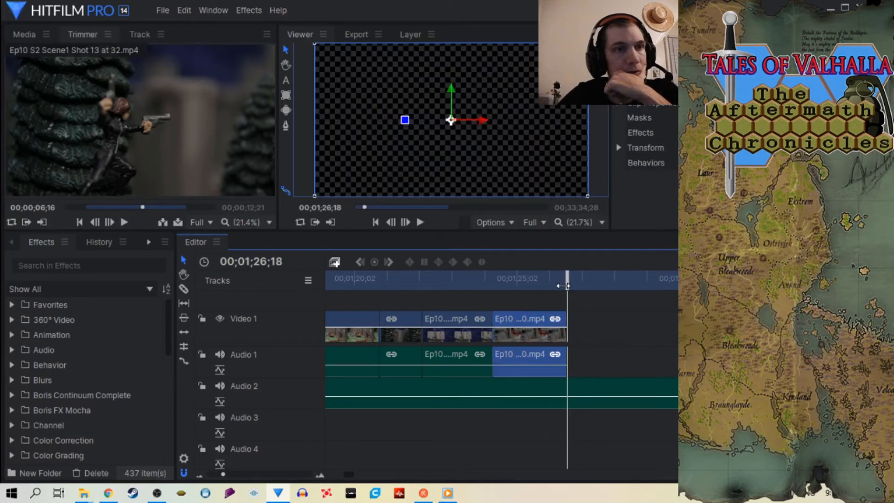
Step: Move the clip of the armed soldiers on the battlements directly after Shot 3, and place the playhead at 00;01;28;23
left_click_drag(567, 285, 578, 329)
left_click_drag(222, 476, 214, 476)
left_click_drag(652, 332, 428, 332)
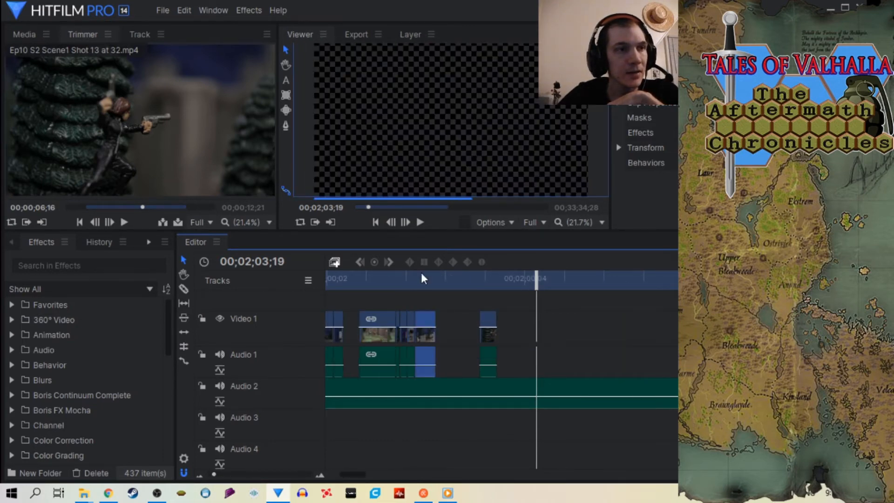
left_click(421, 275)
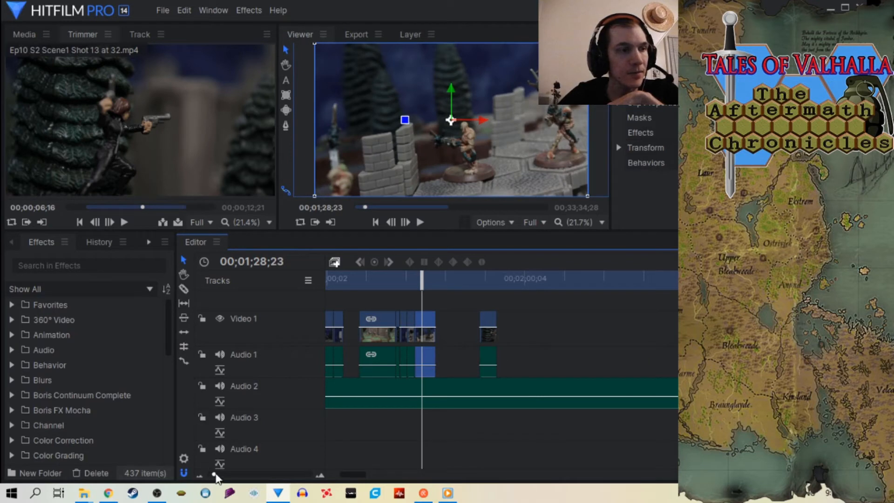
Step: Trim the start of the Shot 7 clip to 00;01;27;02 and close the gap to Shot 3
left_click_drag(215, 476, 220, 476)
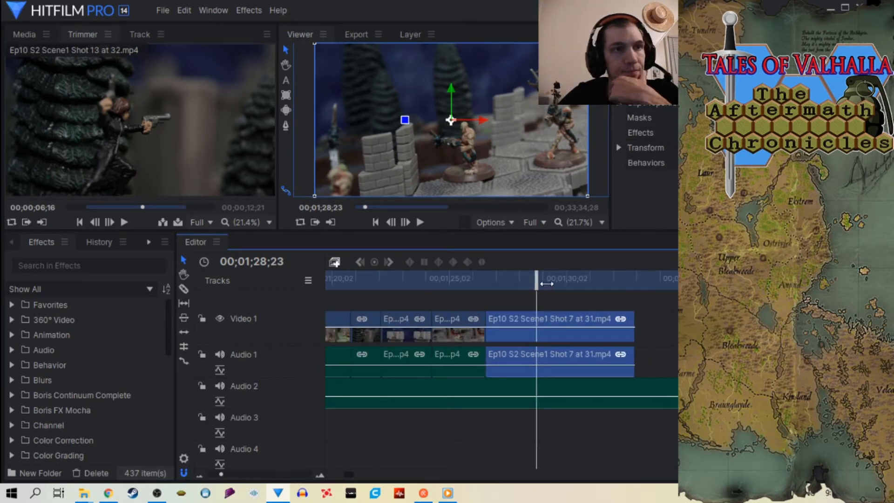
left_click_drag(537, 282, 501, 302)
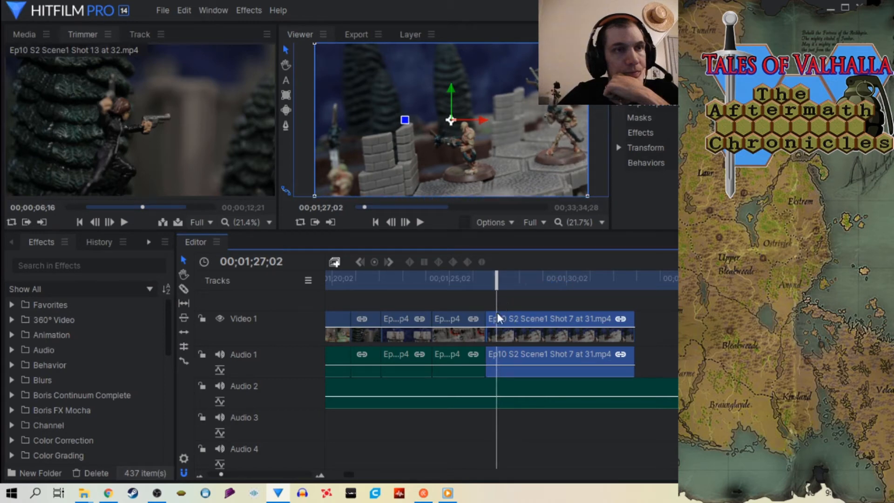
mouse_move(486, 326)
left_mouse_down()
mouse_move(510, 335)
mouse_move(500, 333)
left_mouse_up()
Step: Play Shot 7 from 00;01;26;12 through to its end, pausing around 00;01;29;13 and 00;01;29;29
left_click_drag(497, 281, 480, 285)
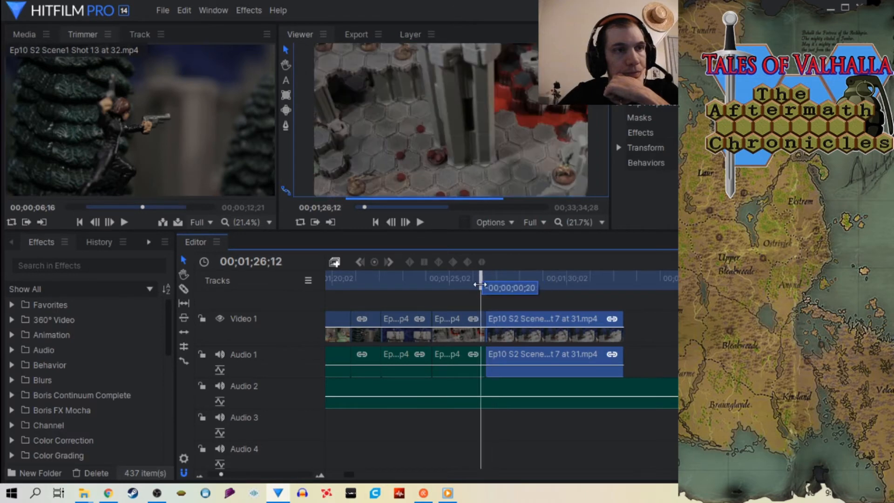
left_click(419, 222)
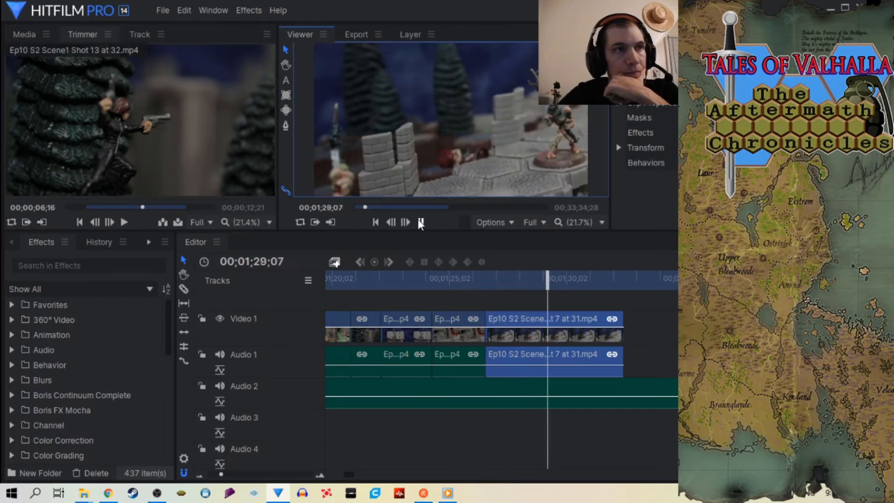
left_click(420, 223)
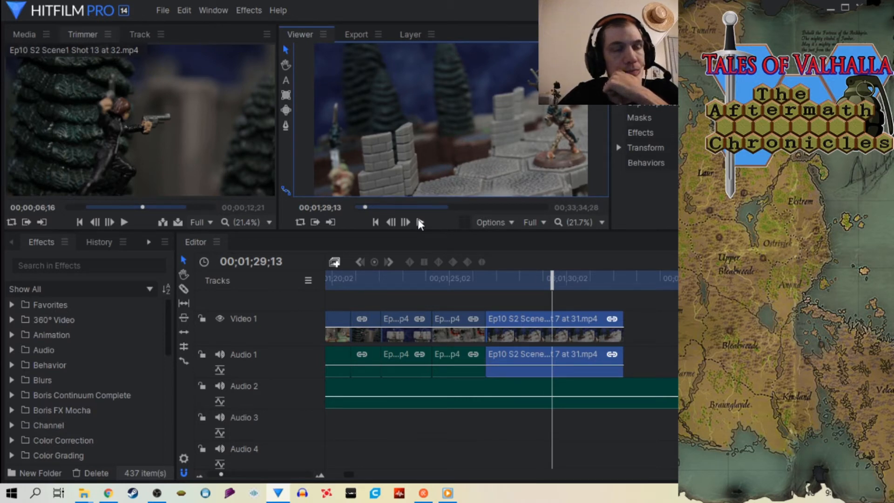
left_click(419, 222)
left_click(420, 223)
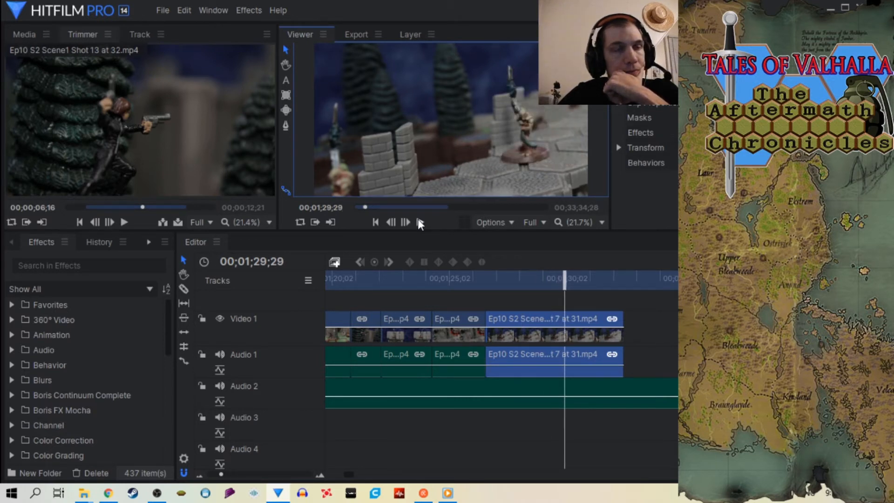
left_click(420, 223)
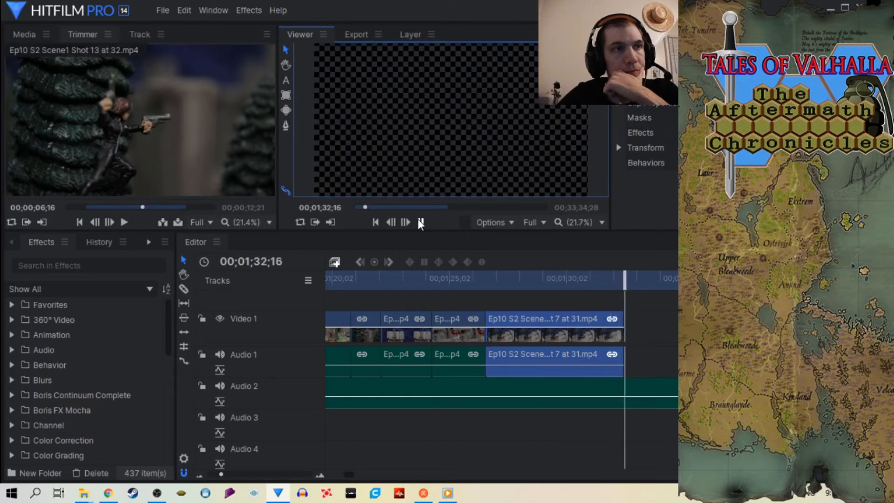
left_click(420, 222)
Step: Split the Shot 7 clip at 00;01;29;13, once the fallen soldier is out of frame
left_click_drag(624, 286, 550, 297)
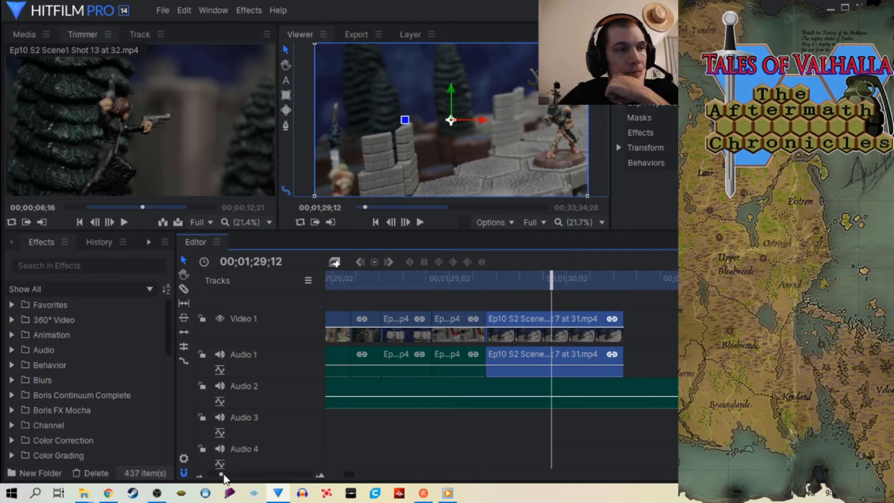
left_click_drag(222, 475, 233, 474)
mouse_move(537, 286)
left_mouse_down()
mouse_move(491, 288)
mouse_move(540, 286)
left_mouse_up()
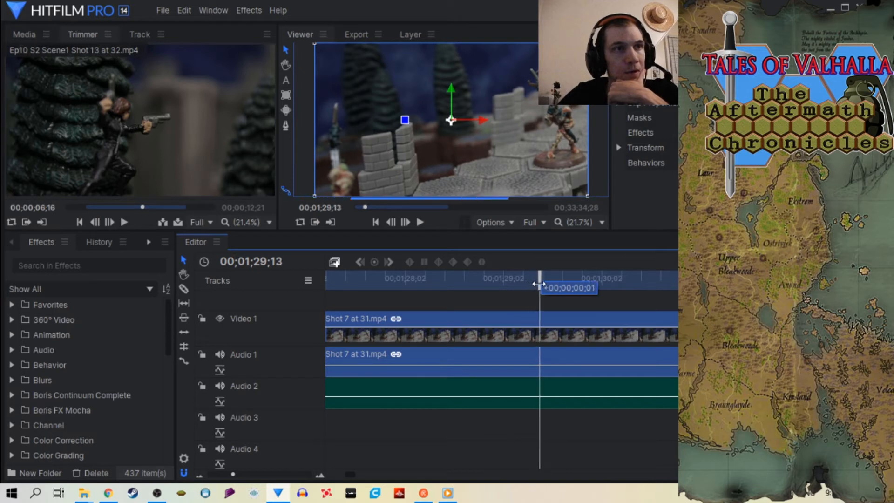
left_click(183, 291)
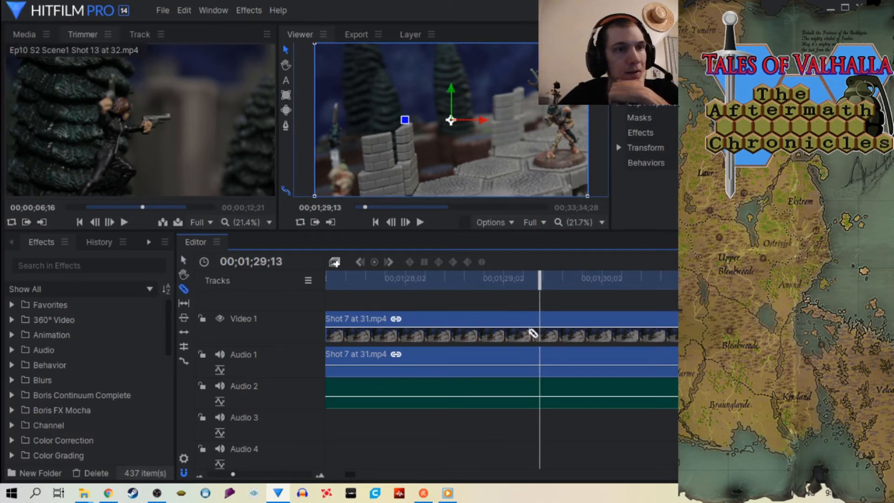
left_click(542, 333)
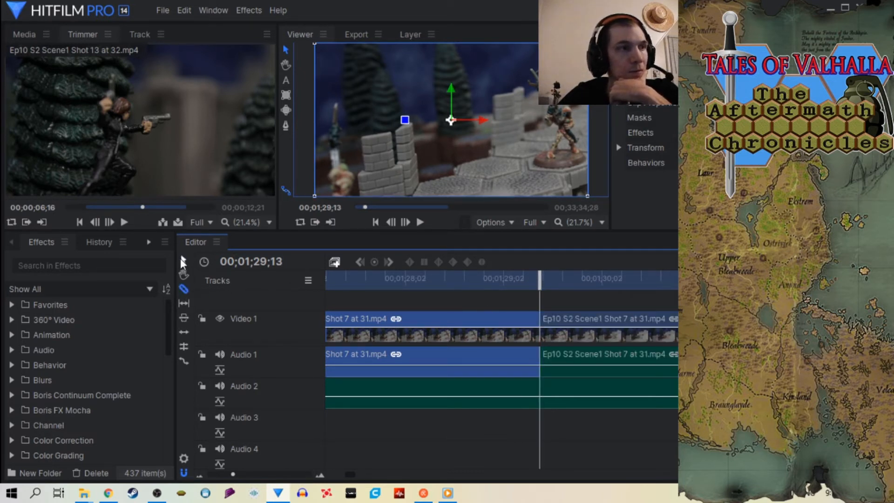
left_click(184, 260)
Step: Load Ep10 S2 Scene1 Shot 8 at 30.mp4 into the Trimmer and scrub it to 00;00;01;03
left_click(14, 36)
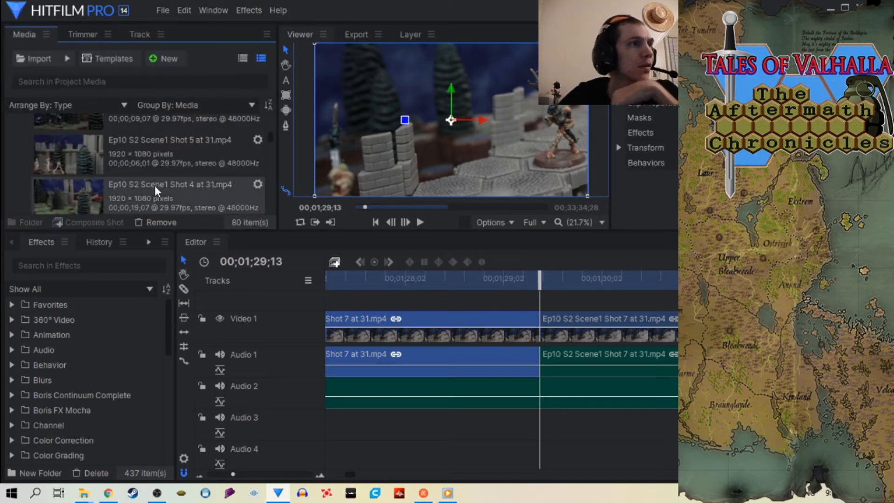
scroll(158, 177, "up", 3)
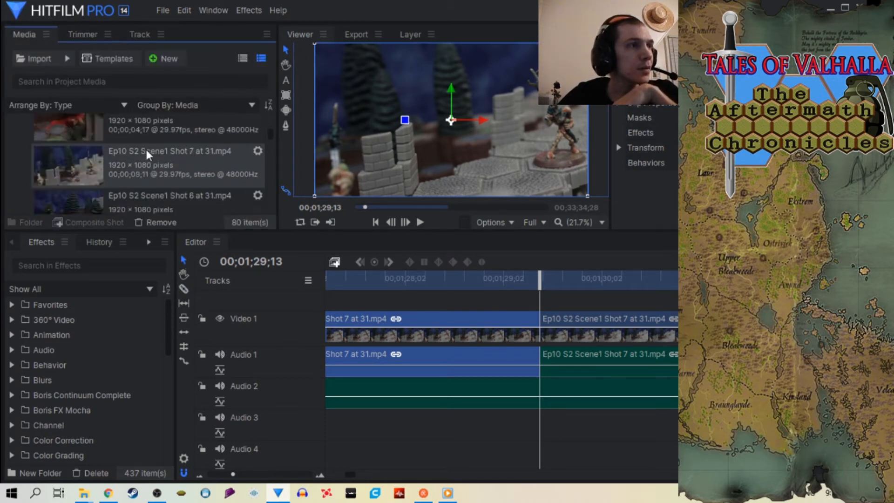
left_click(145, 134)
left_click(80, 35)
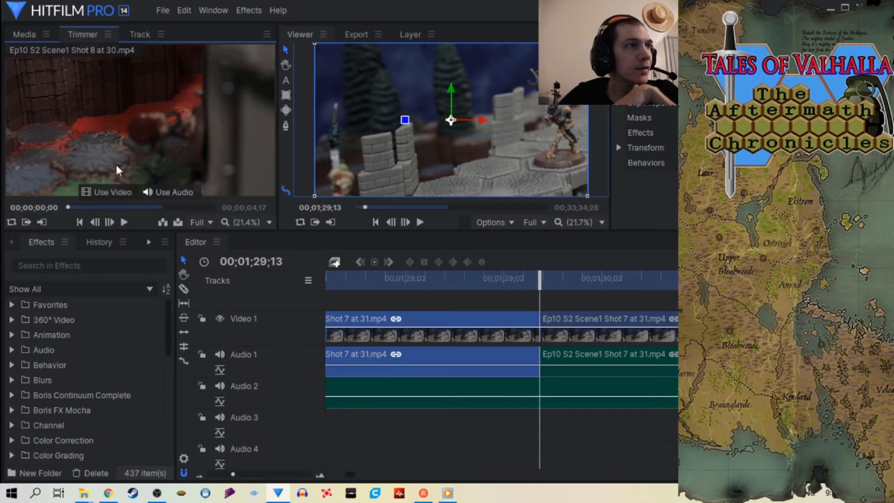
left_click_drag(66, 209, 102, 207)
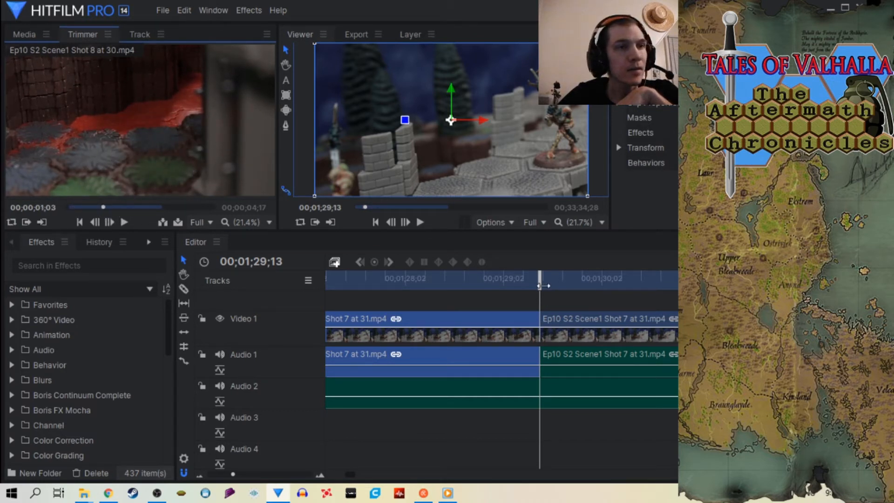
Step: Move the second part of Shot 7 later to about 00;01;32;02, opening a gap after the split
left_click_drag(540, 284, 510, 284)
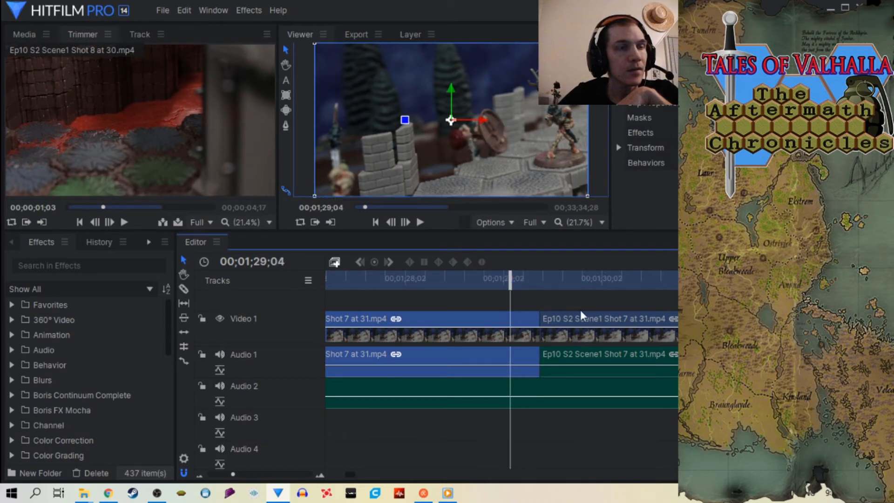
left_click_drag(574, 334, 624, 340)
left_click_drag(233, 474, 228, 474)
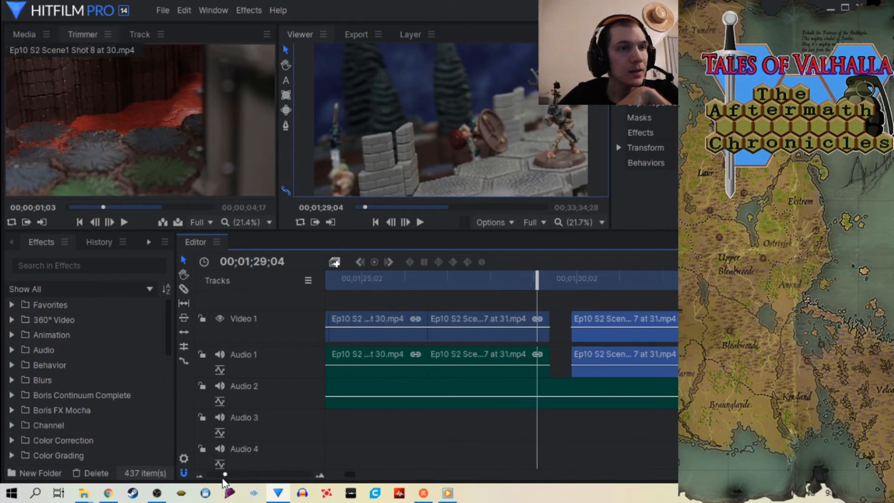
left_click_drag(619, 339, 638, 334)
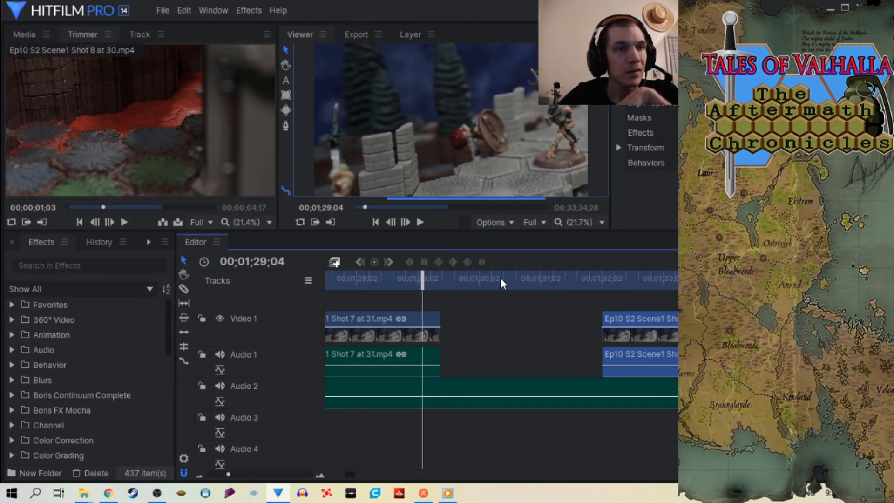
Step: Cue the Shot 8 source at 00;00;01;19 and overlay it on the timeline at 00;01;29;15
mouse_move(108, 147)
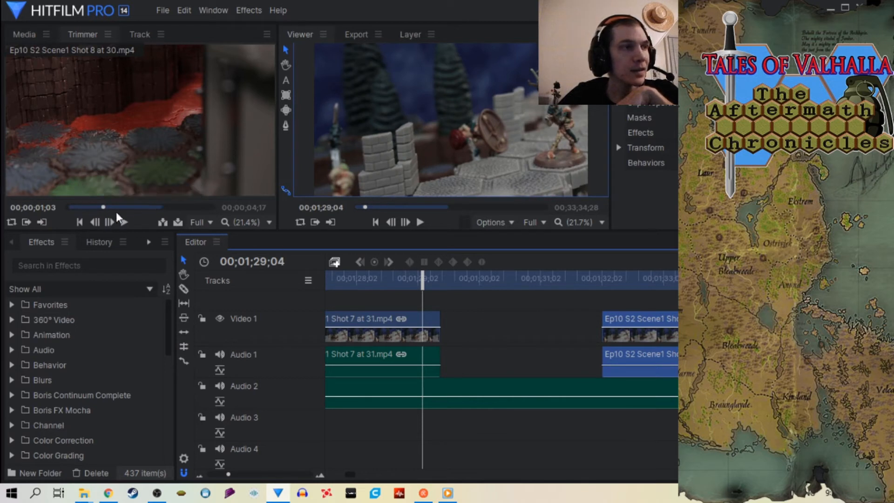
mouse_move(104, 206)
left_mouse_down()
mouse_move(60, 208)
mouse_move(112, 206)
left_mouse_up()
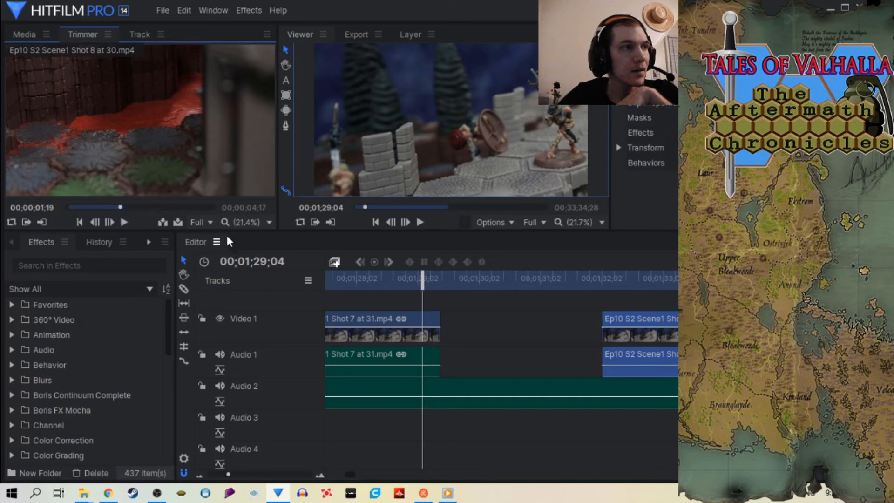
left_click_drag(424, 280, 445, 282)
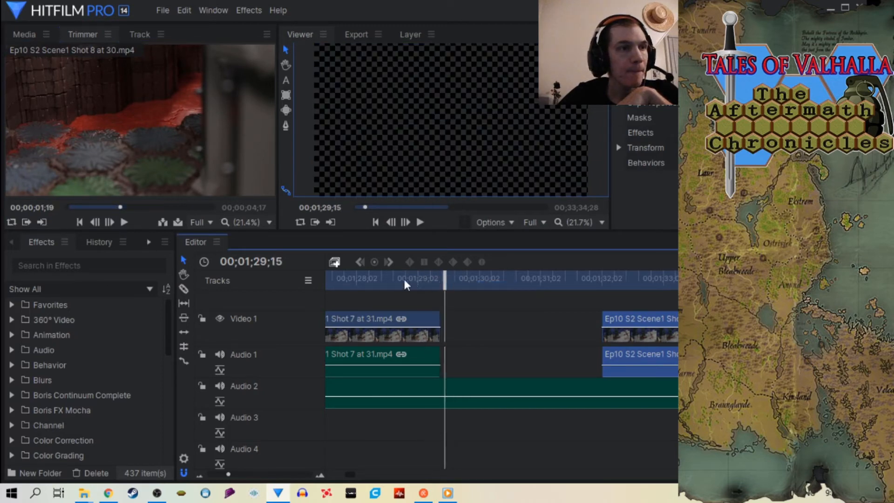
left_click(177, 222)
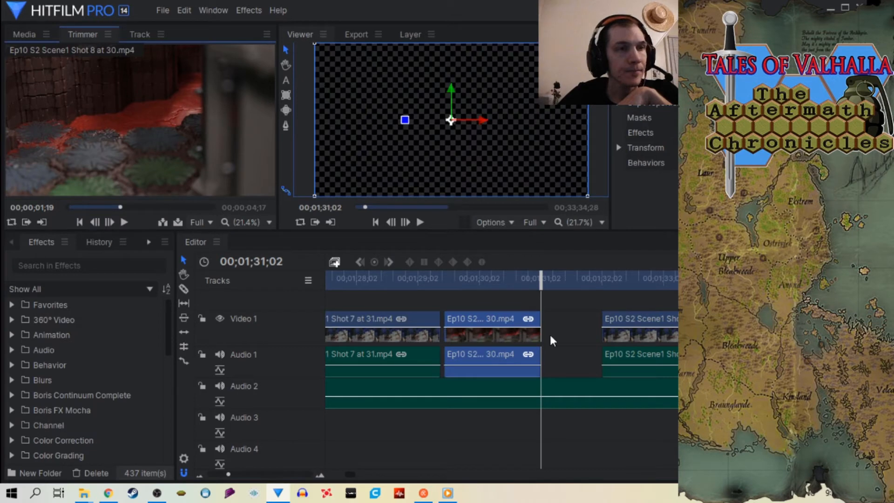
Step: Extend the end of the Shot 8 clip slightly and move the clip directly against the first part of Shot 7
left_click_drag(541, 335, 560, 334)
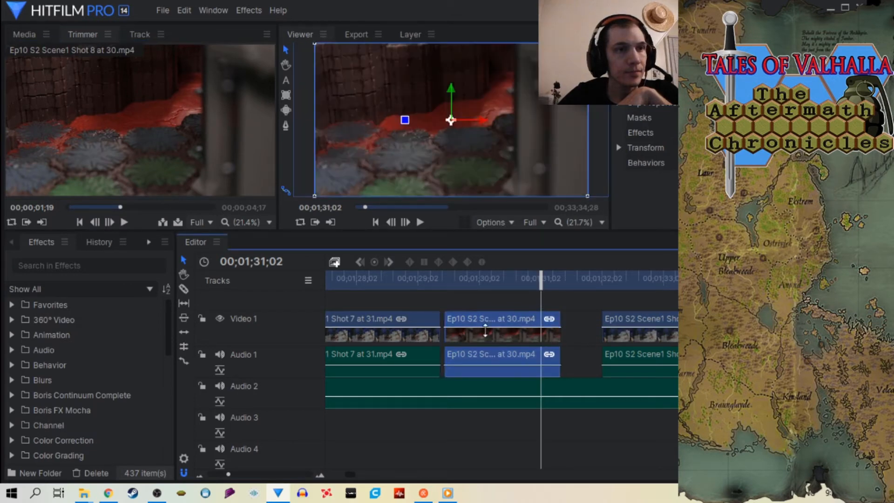
left_click_drag(485, 331, 466, 333)
Step: Play the cut from Shot 7 to Shot 8 starting at 00;01;28;22
left_click(398, 279)
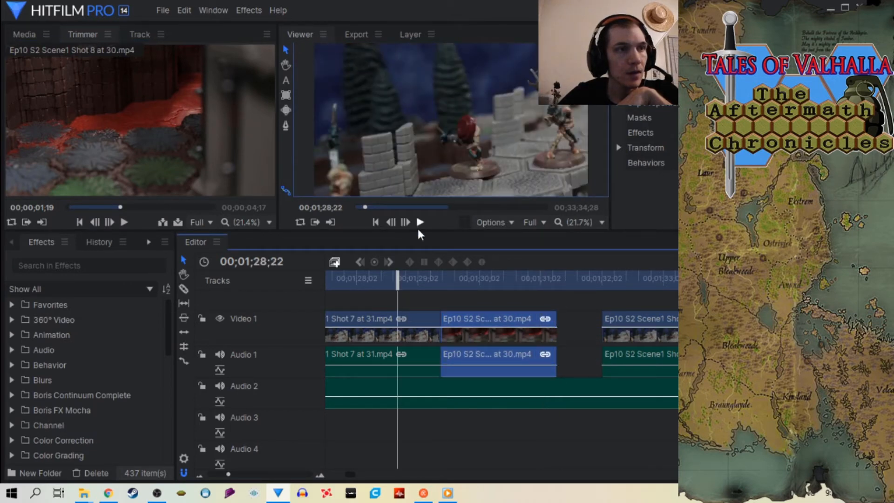
left_click(419, 226)
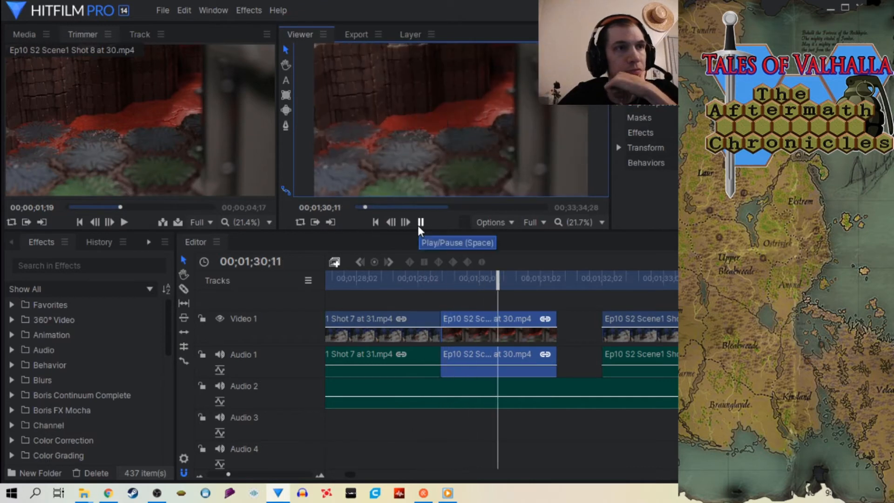
left_click(418, 223)
Step: Move the Shot 8 clip slightly later and extend its start a few frames earlier
left_click_drag(522, 280, 446, 295)
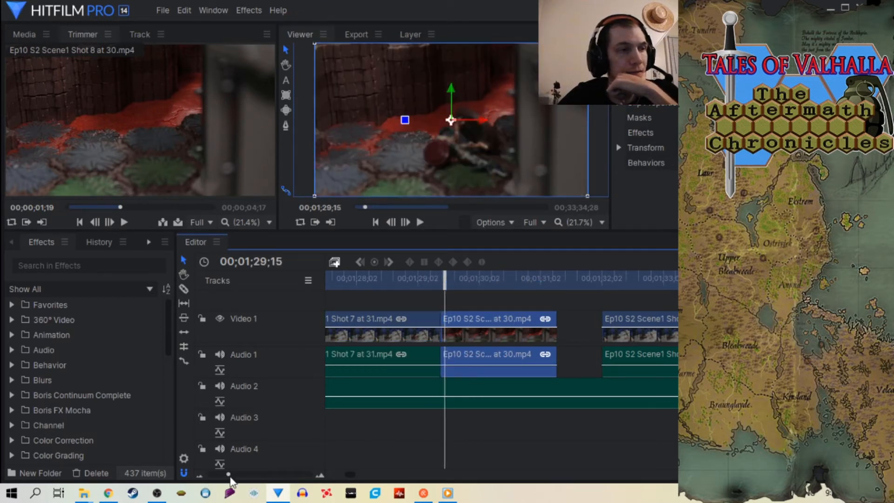
left_click_drag(230, 478, 234, 474)
mouse_move(590, 333)
left_mouse_down()
mouse_move(614, 329)
mouse_move(586, 340)
left_mouse_up()
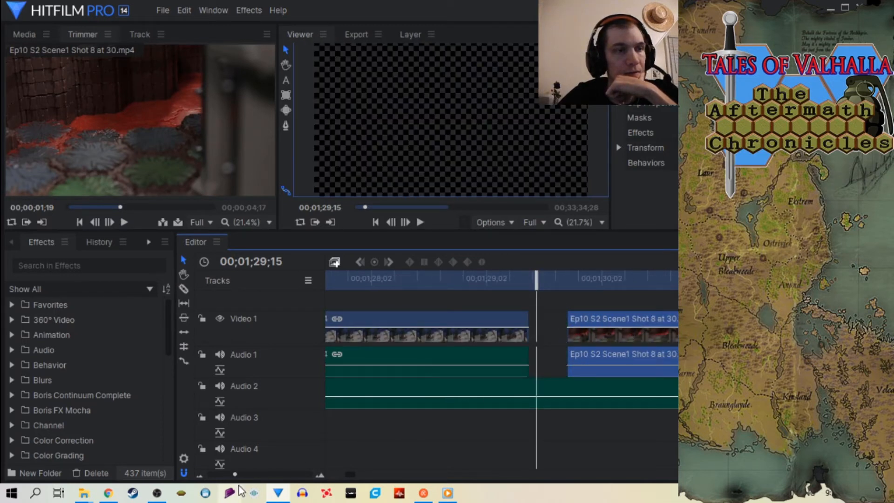
left_click_drag(234, 474, 230, 477)
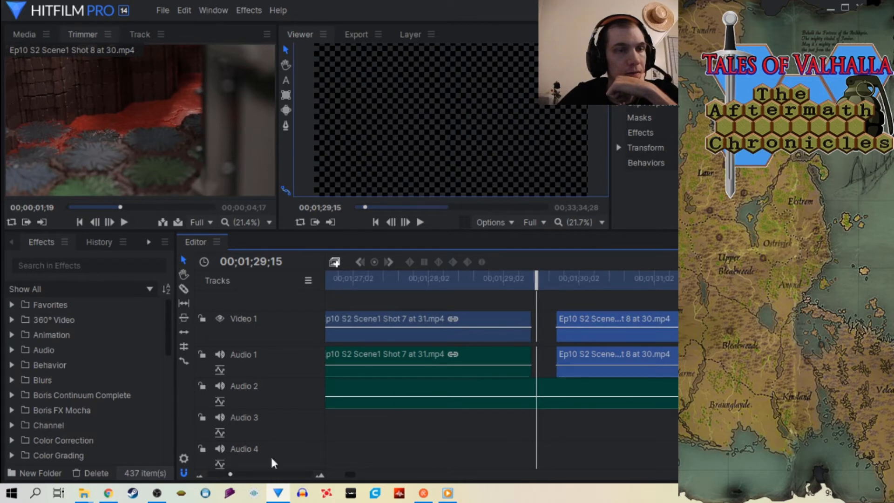
left_click_drag(557, 334, 546, 334)
Step: Check Shot 8's opening frames between 00;01;29;21 and 00;01;29;25, and move the clip back directly after Shot 7
mouse_move(545, 278)
left_mouse_down()
mouse_move(537, 281)
mouse_move(562, 281)
left_mouse_up()
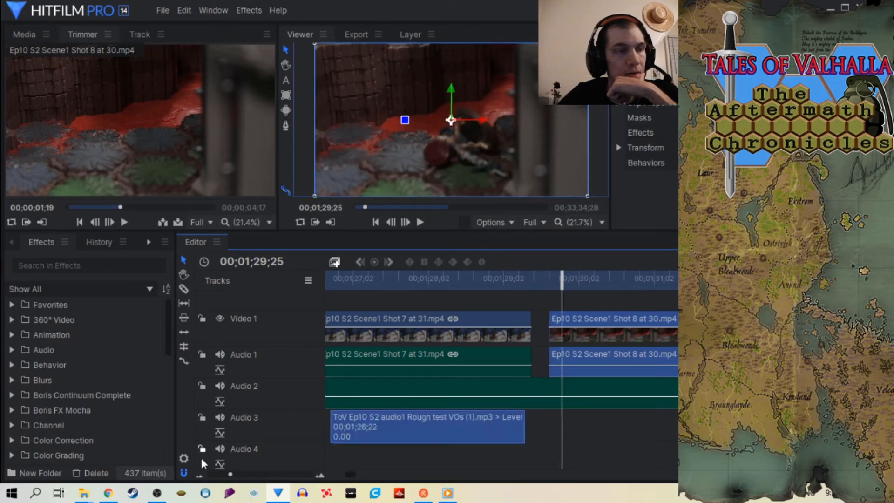
left_click_drag(231, 474, 240, 474)
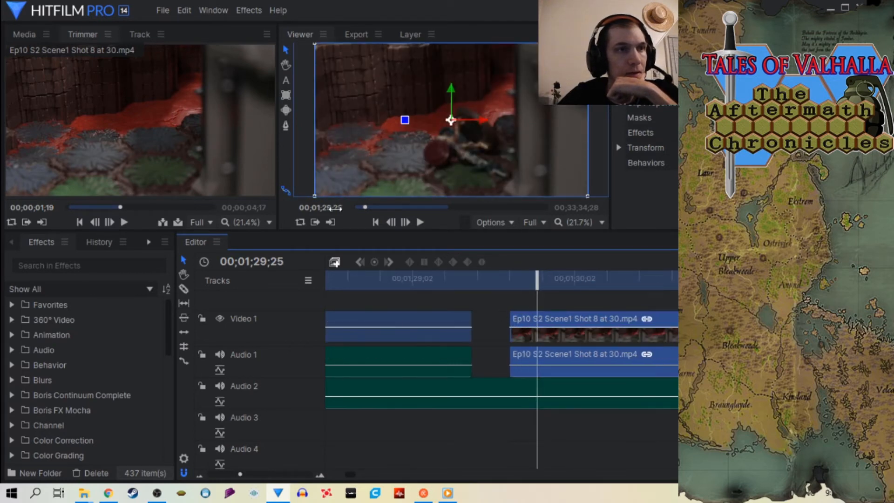
left_click(393, 223)
left_click(393, 223)
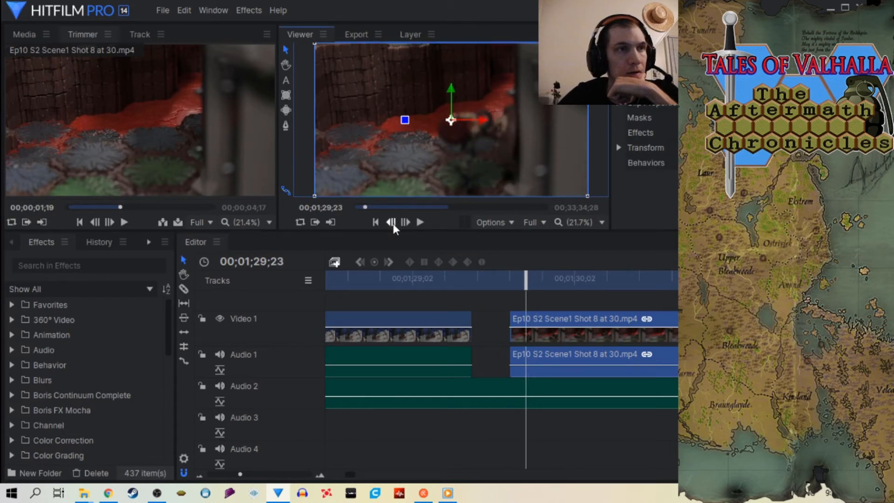
left_click(393, 224)
left_click(394, 223)
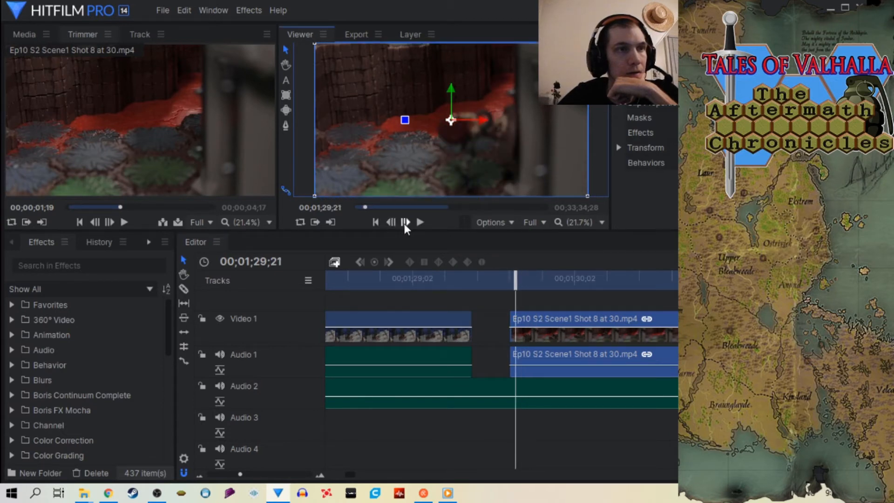
left_click(404, 223)
left_click(405, 222)
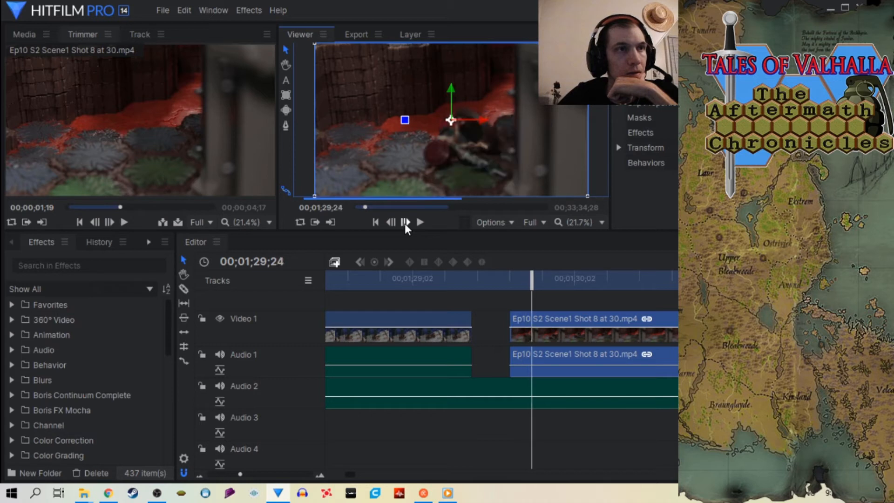
left_click(391, 222)
left_click(390, 222)
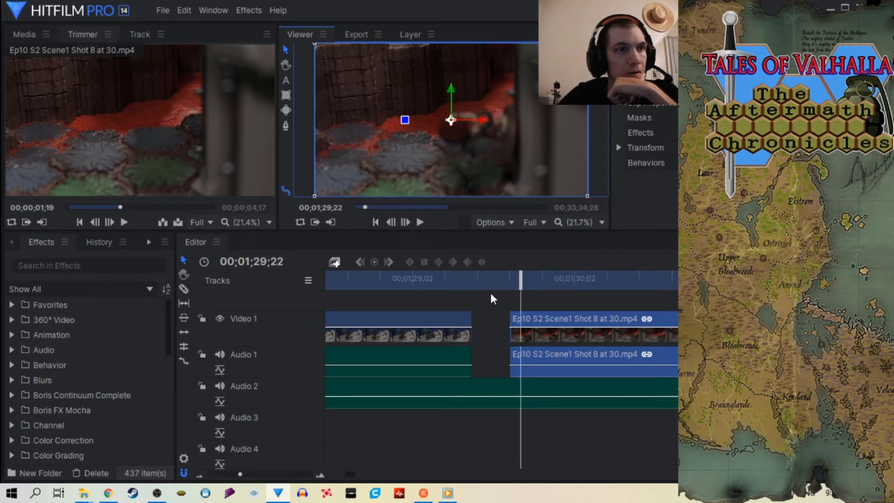
left_click_drag(508, 339, 489, 334)
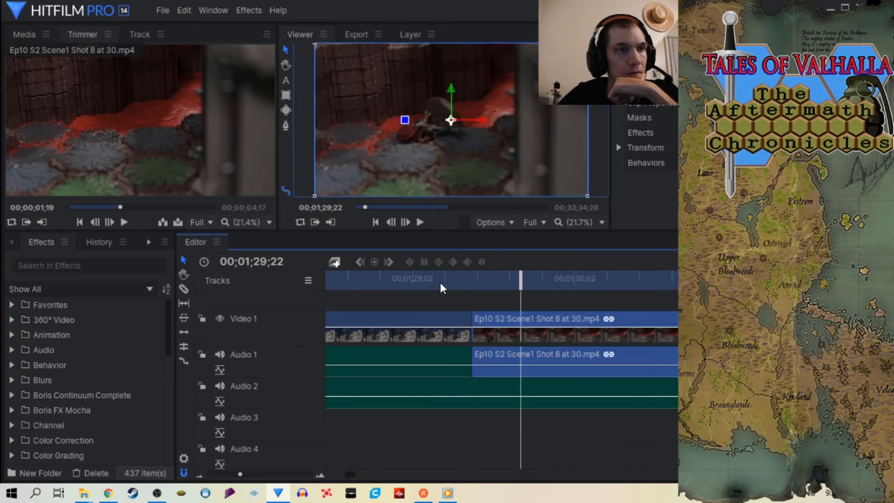
Step: Play the cut from Shot 7 to Shot 8 twice, starting about 00;01;29;02 each time
left_click(440, 281)
left_click(421, 222)
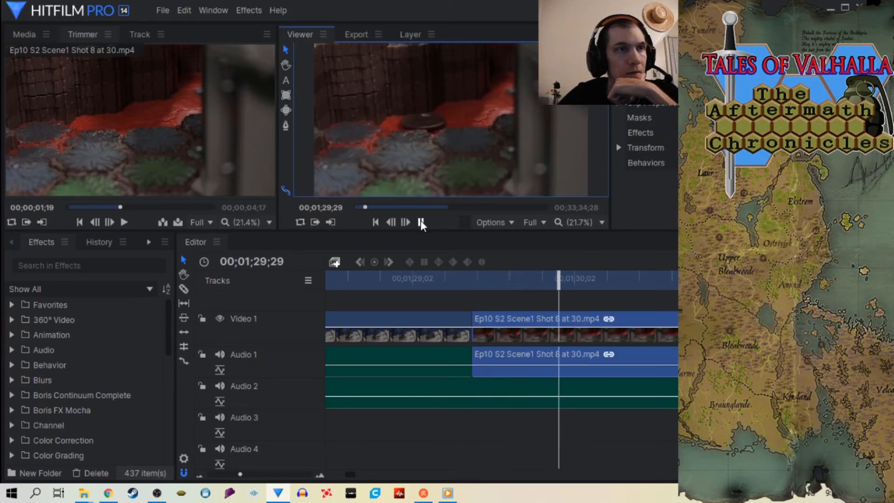
left_click(420, 222)
left_click_drag(621, 281, 408, 295)
left_click(421, 222)
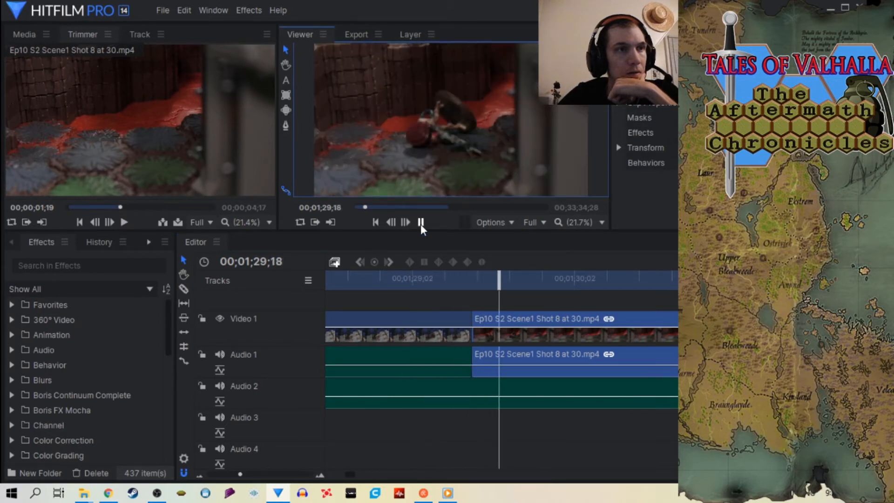
left_click(420, 222)
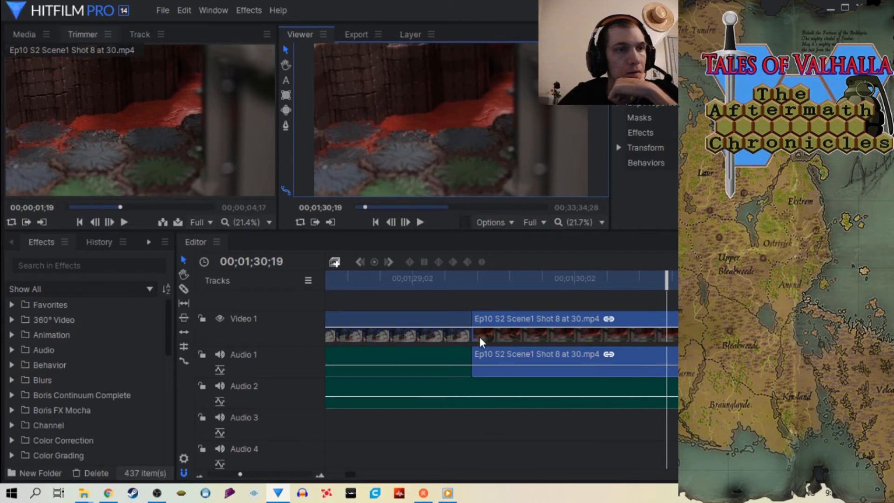
Step: Move the cut between Shot 7 and Shot 8 a few frames later and play it from 00;01;28;29
mouse_move(482, 335)
left_mouse_down()
mouse_move(498, 331)
mouse_move(480, 334)
left_mouse_up()
left_click(461, 285)
left_click_drag(458, 282, 394, 290)
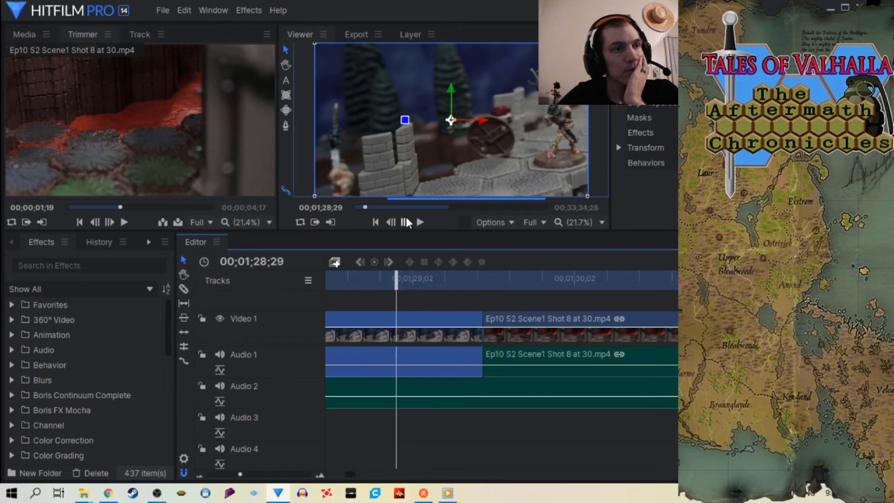
left_click(419, 222)
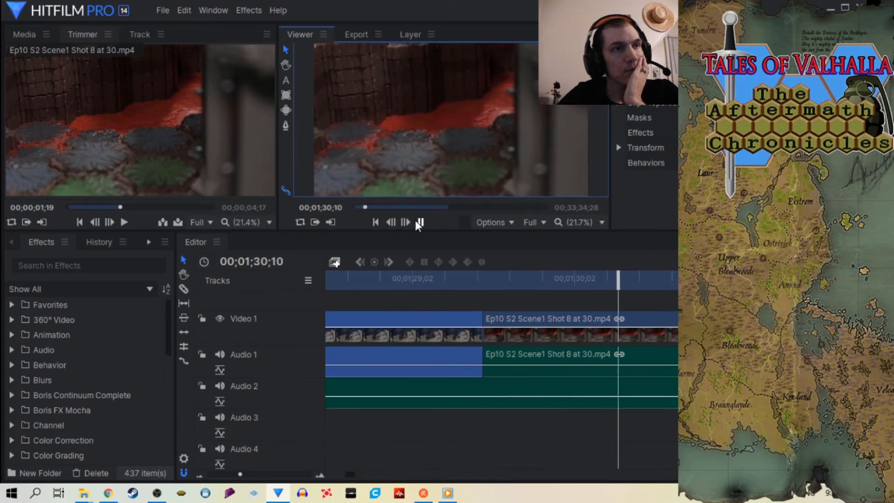
left_click(418, 222)
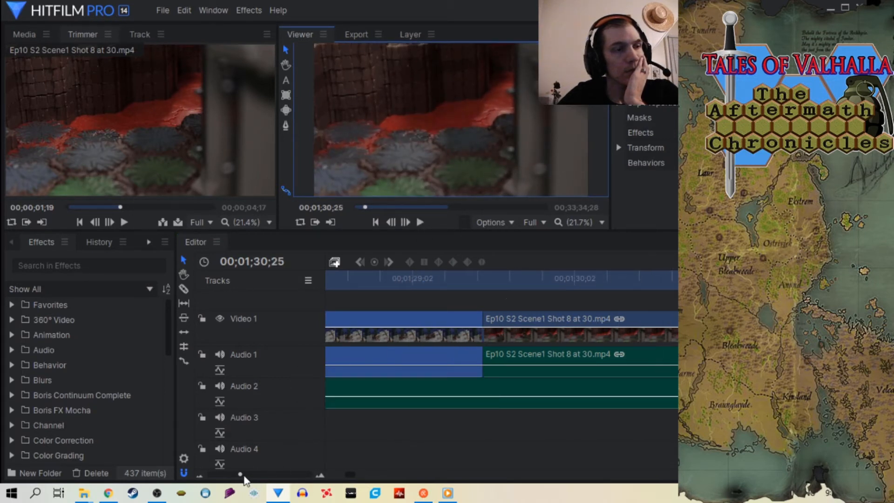
Step: Play Shot 8 and the gap before the second part of Shot 7, including once from 00;01;29;04
left_click_drag(240, 474, 228, 475)
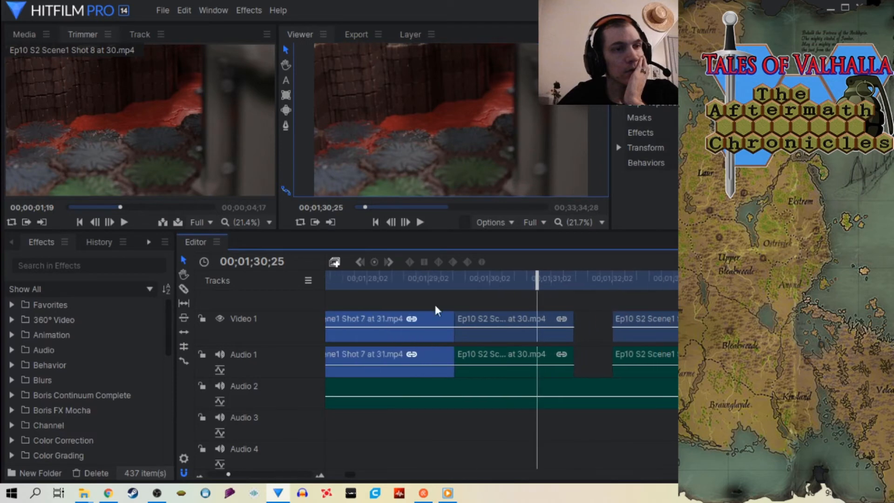
left_click(422, 223)
left_click(423, 223)
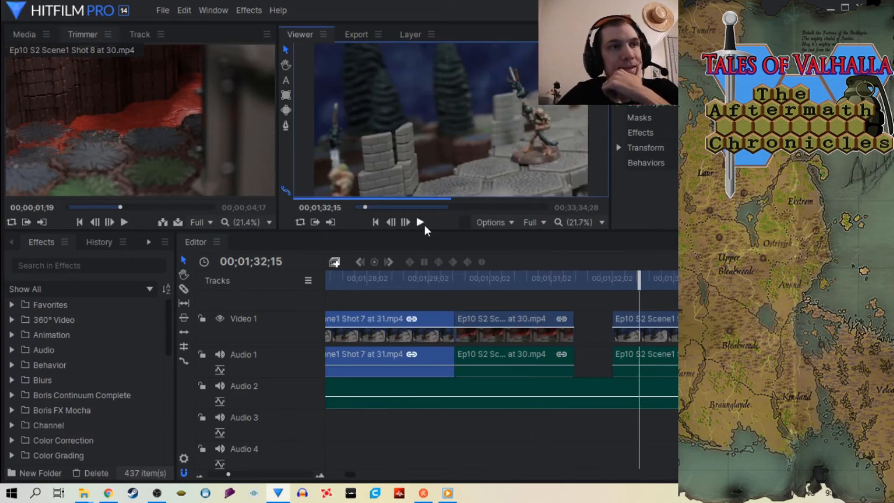
left_click_drag(637, 282, 432, 288)
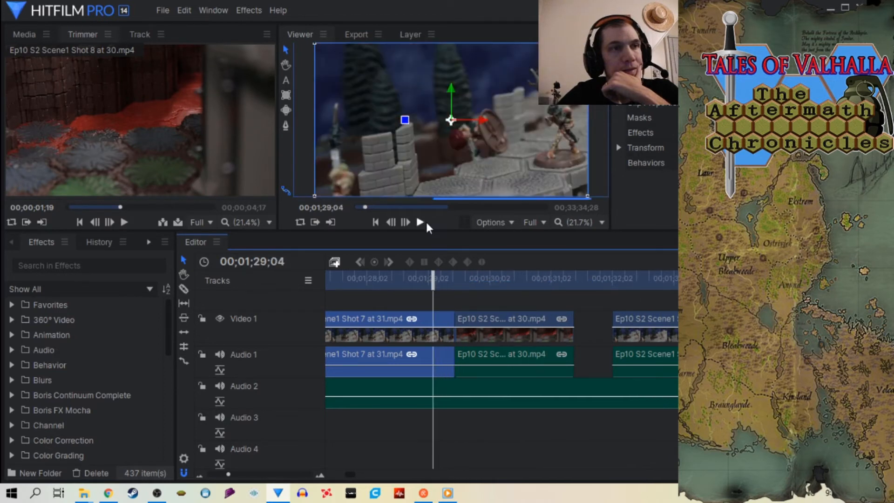
left_click(424, 220)
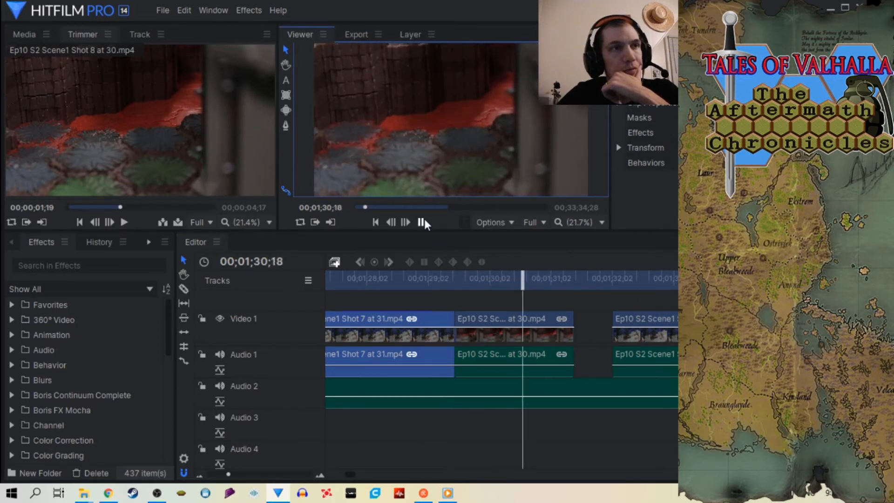
left_click(422, 222)
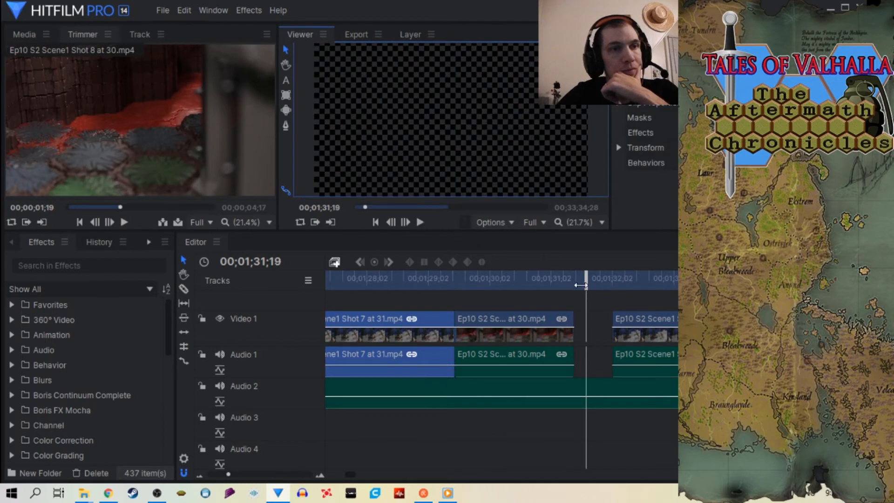
Step: Move the second part of Shot 7 directly against the end of Shot 8 and play the join from 00;01;31;02
left_click_drag(581, 285, 591, 335)
left_click(552, 281)
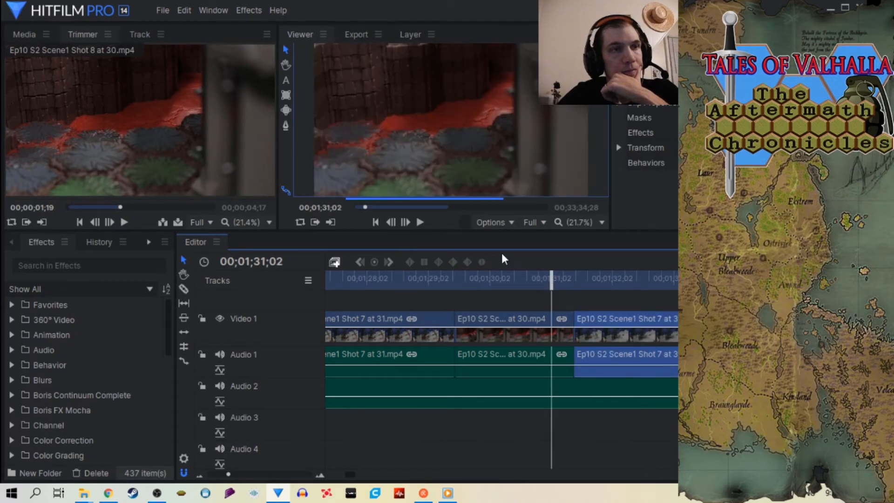
left_click(422, 223)
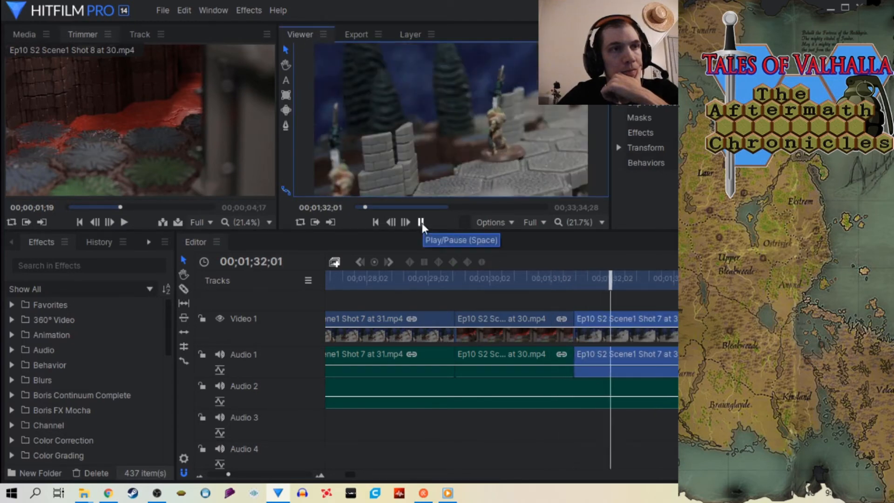
left_click(422, 223)
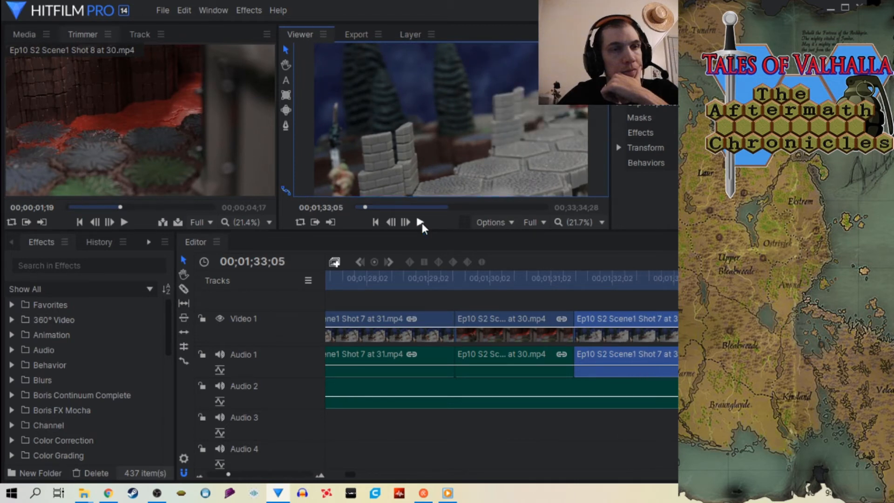
Step: Trim the end of the second Shot 7 part to 00;01;34;00 and save the project
left_click_drag(680, 281, 698, 282)
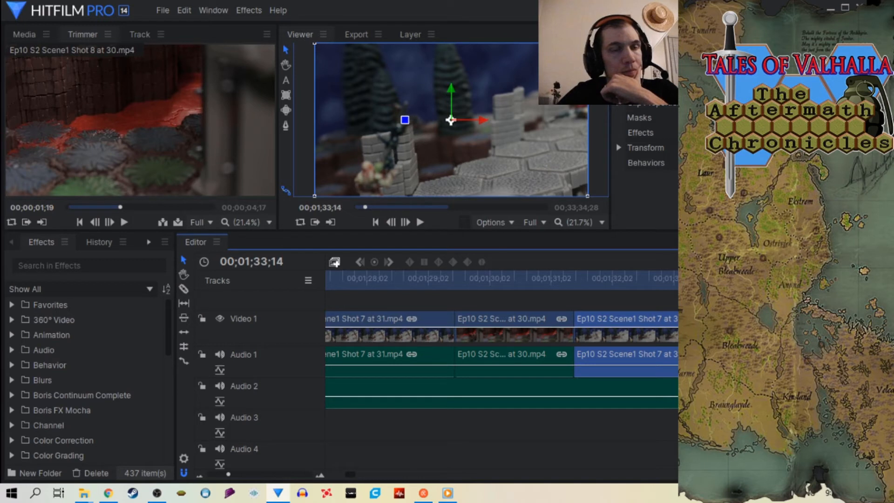
key("period")
key("period")
key("period")
key("period")
key("period")
key("period")
key("period")
key("period")
key("period")
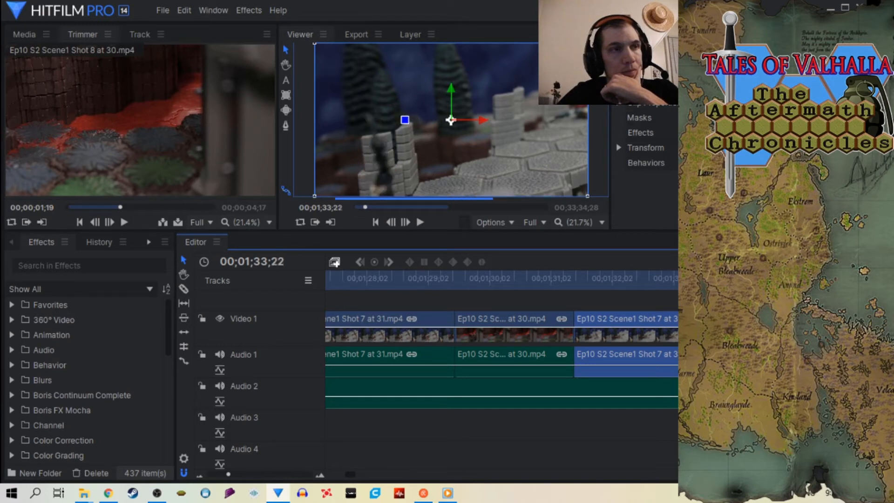
key("period")
key("period")
key("period")
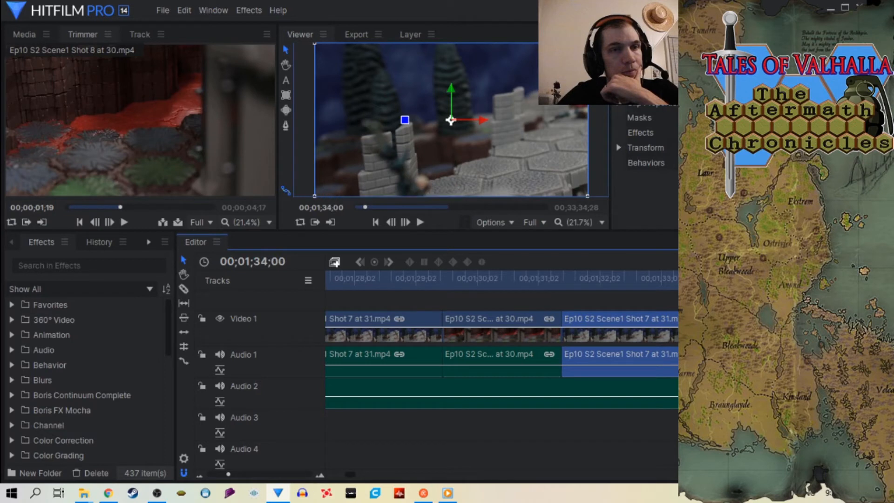
left_click_drag(562, 326, 551, 326)
left_click(663, 290)
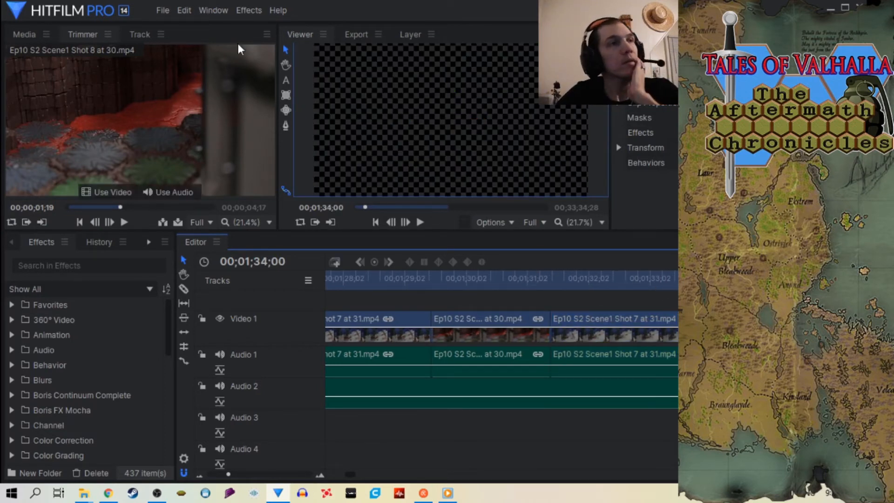
left_click(163, 9)
left_click(178, 85)
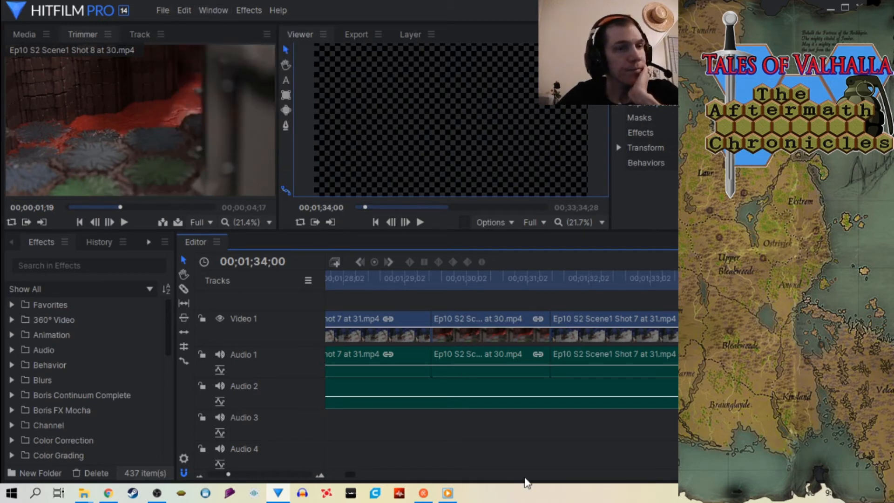
Step: Check the next clip at 00;01;50;06 and move it later on the timeline, widening the gap after Shot 7
left_click_drag(228, 478, 217, 474)
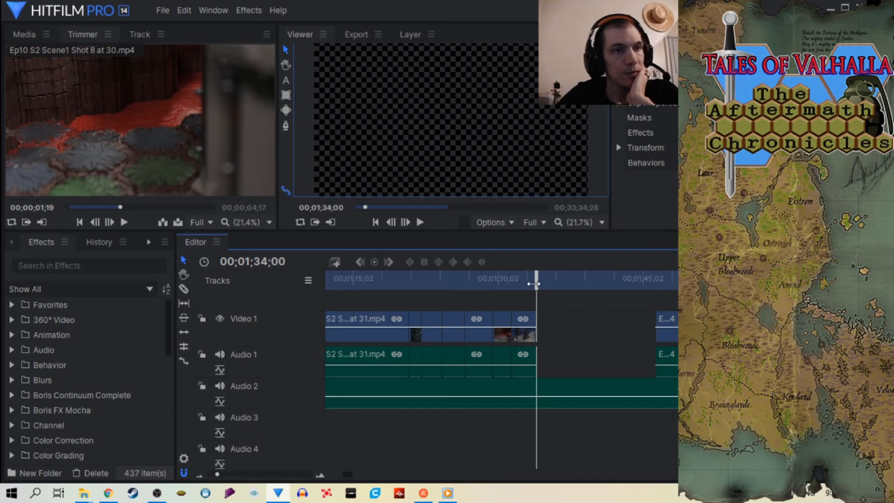
left_click_drag(537, 280, 692, 294)
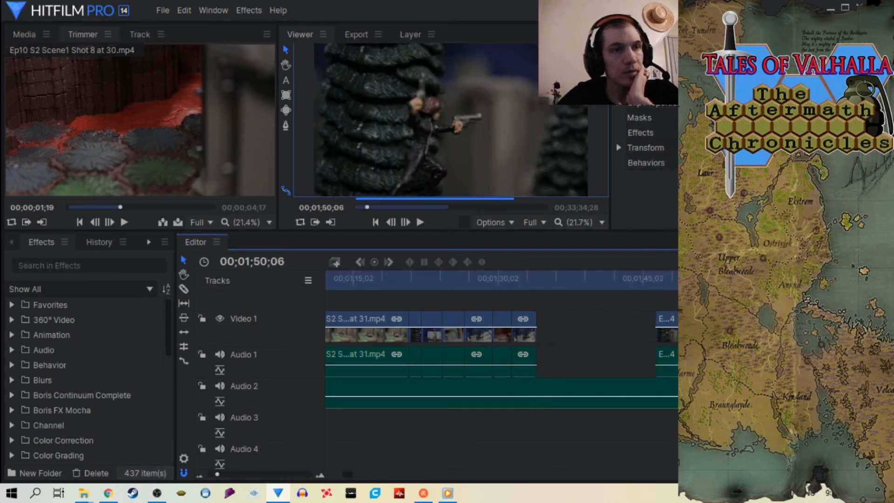
left_click_drag(673, 337, 726, 337)
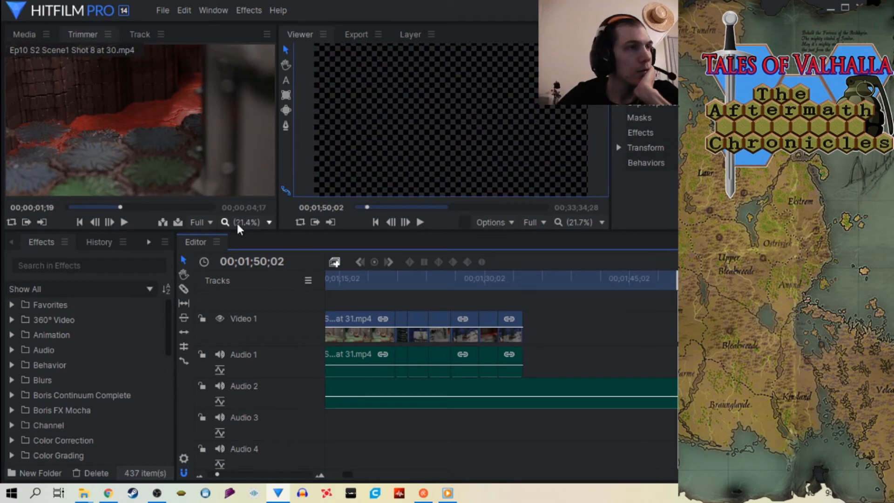
Step: Find Ep10 S2 Scene1 Shot 9 at 35.mp4 in the project media and open it in the trimmer
mouse_move(147, 142)
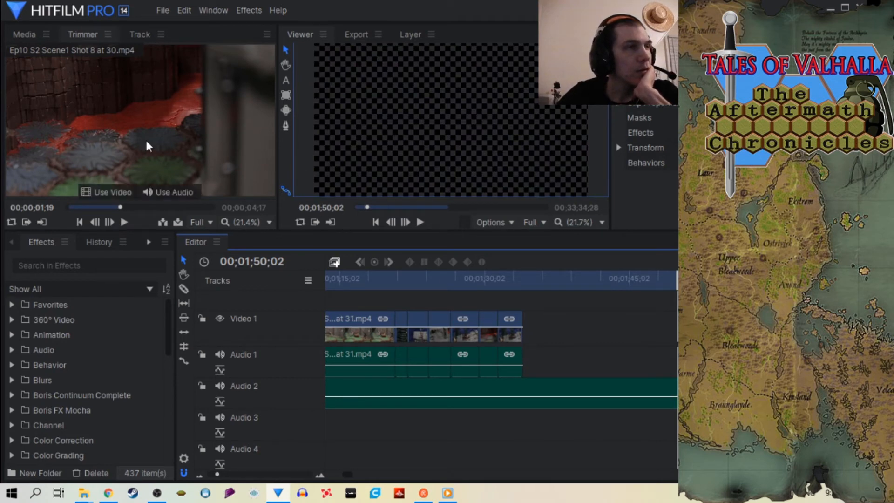
left_click(14, 37)
scroll(146, 156, "down", 7)
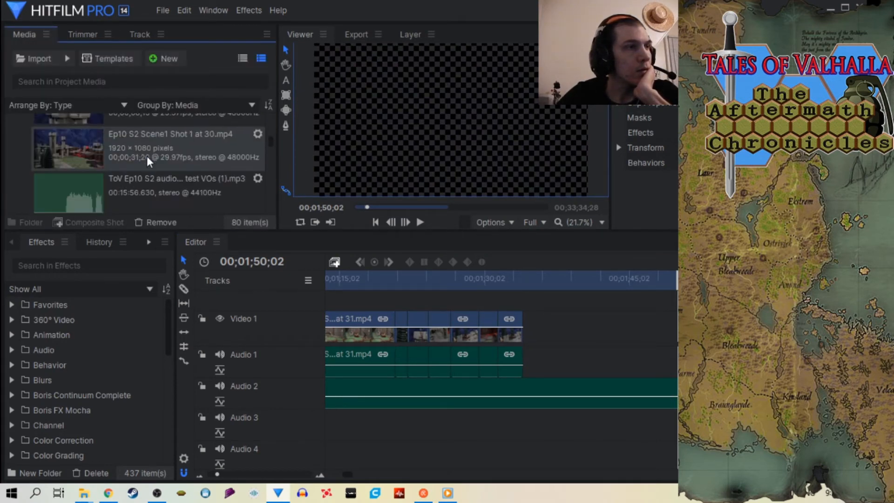
scroll(147, 156, "up", 3)
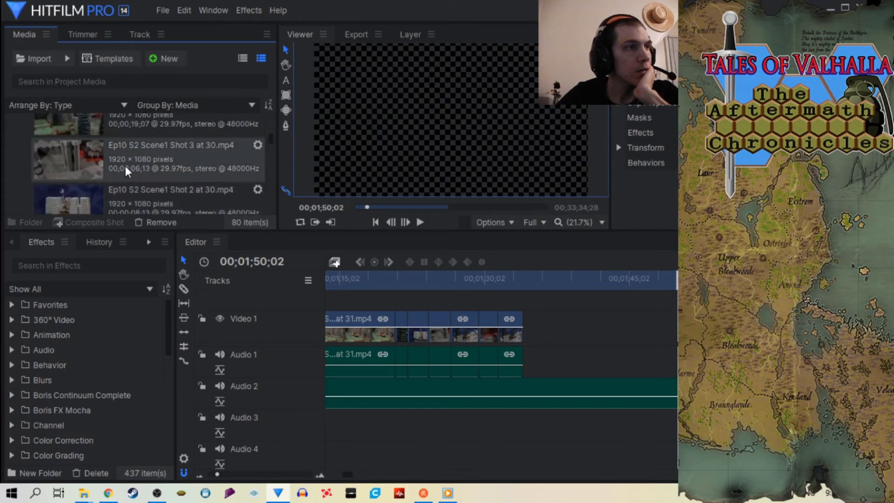
left_click(125, 130)
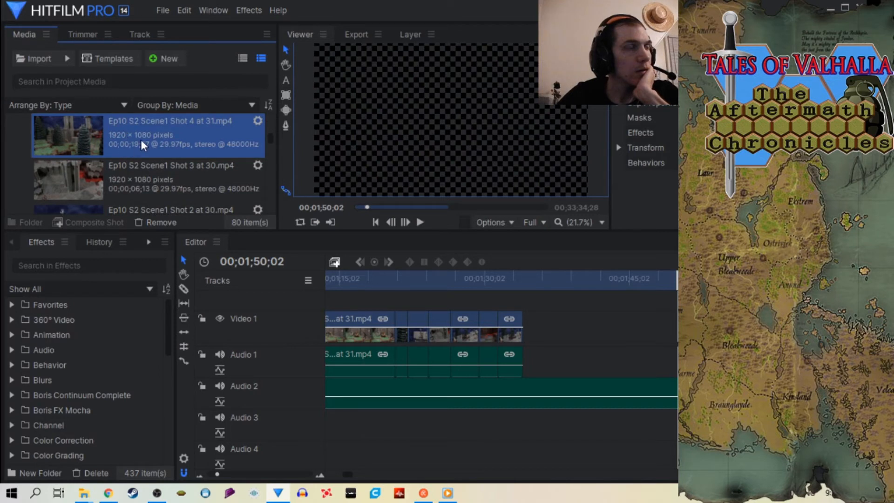
scroll(141, 141, "up", 3)
scroll(124, 177, "down", 3)
left_click_drag(271, 142, 272, 137)
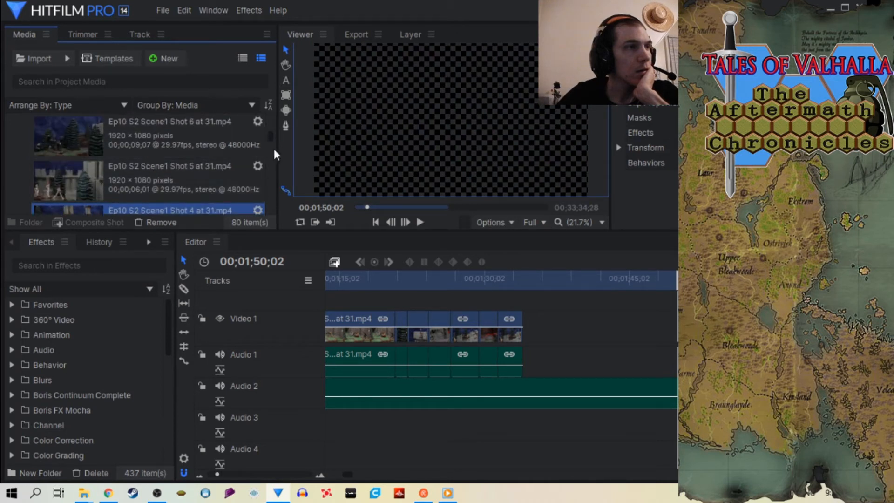
left_click_drag(271, 140, 272, 139)
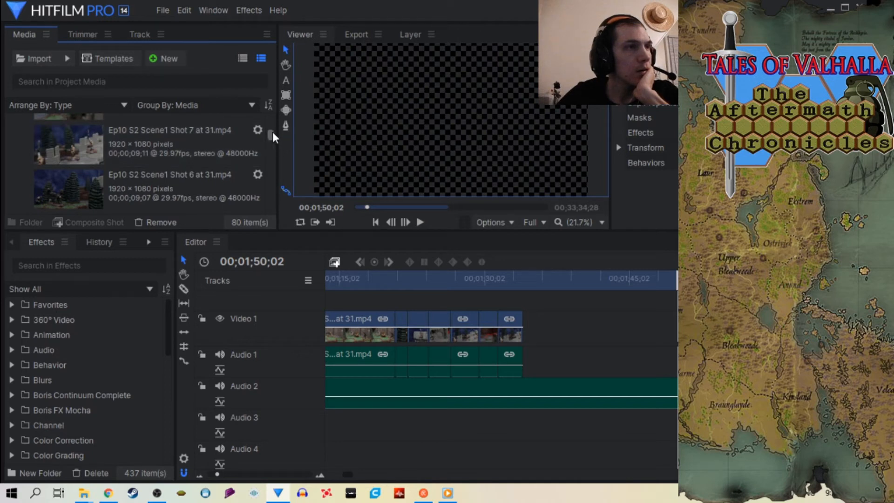
scroll(272, 132, "up", 4)
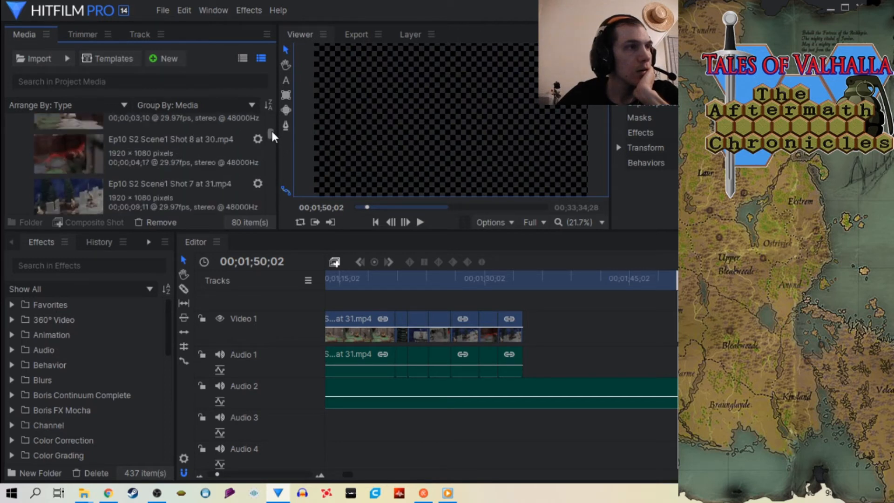
left_click(120, 176)
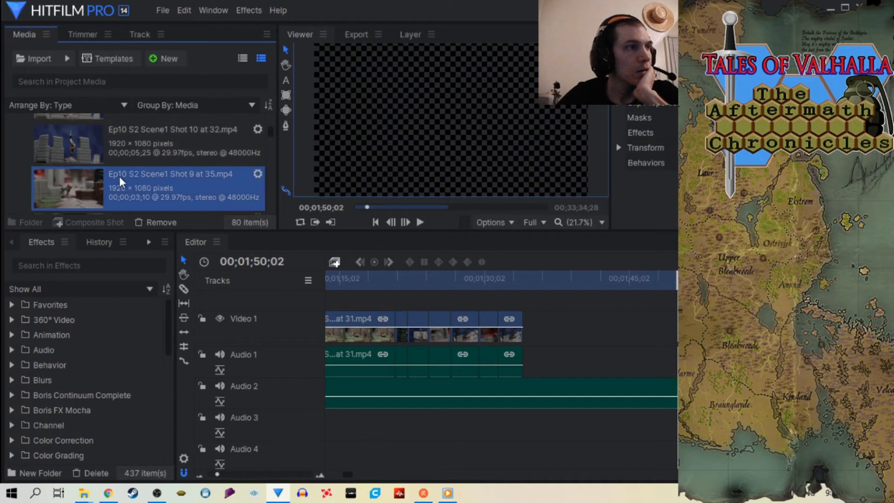
left_click(77, 37)
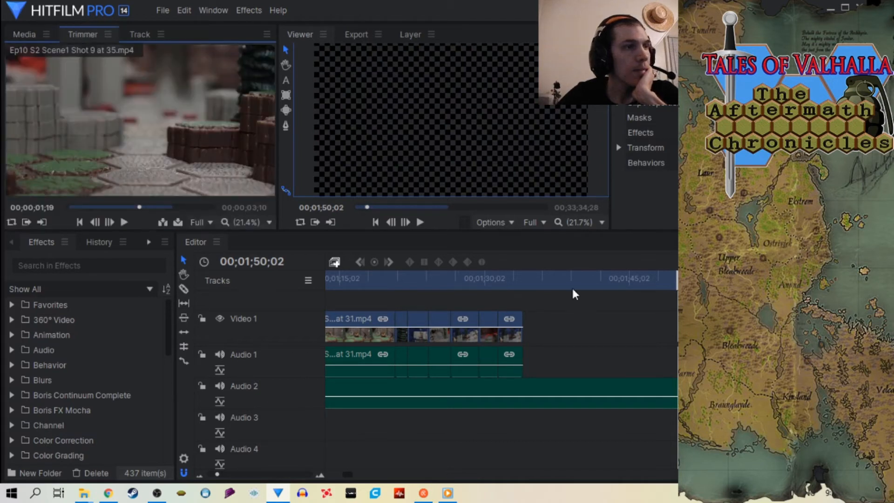
Step: Place Shot 9 on the timeline at 00;01;35;27 and check its frame at 00;01;37;20
left_click_drag(675, 283, 540, 283)
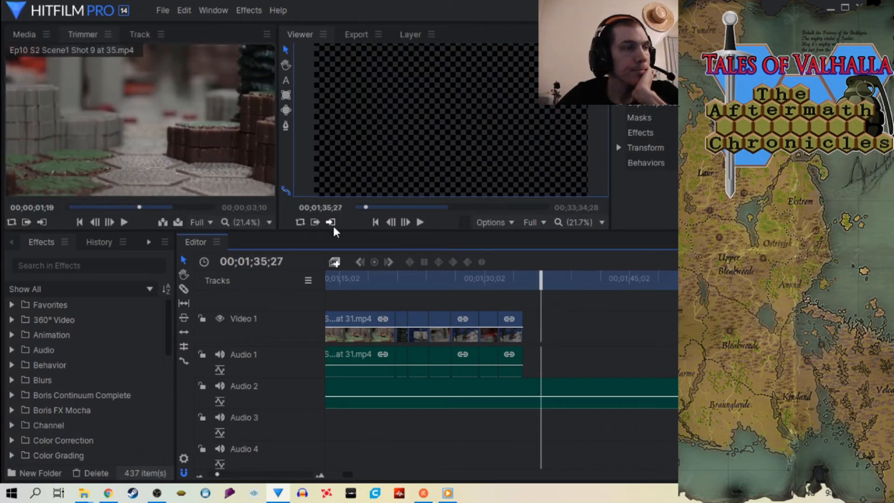
left_click(178, 222)
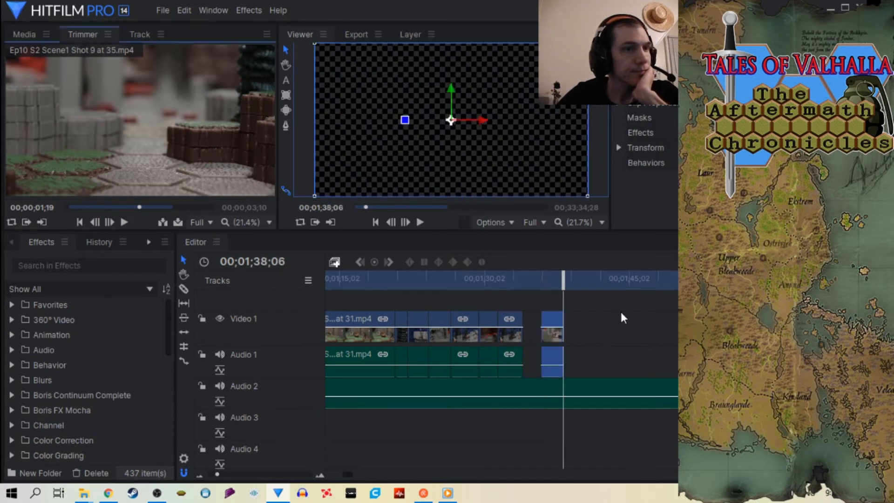
mouse_move(556, 287)
left_mouse_down()
mouse_move(535, 287)
mouse_move(561, 288)
mouse_move(553, 288)
left_mouse_up()
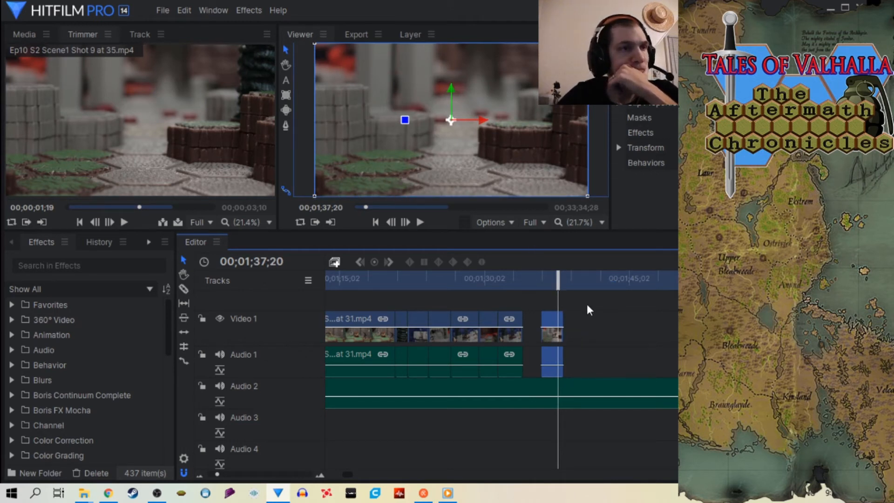
Step: Open Ep10 S2 Scene1 Shot 10 at 32.mp4 in the trimmer and go to its frame at 00;00;02;01
left_click(32, 32)
left_click(136, 149)
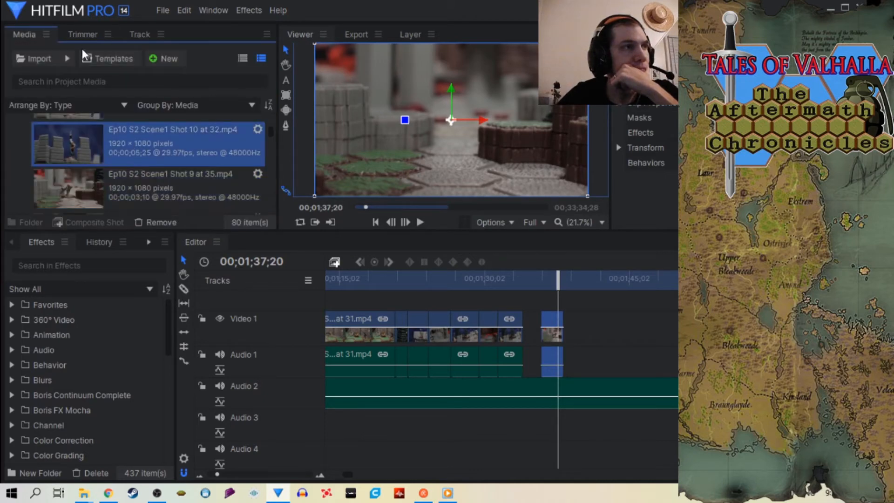
left_click(80, 35)
left_click(118, 208)
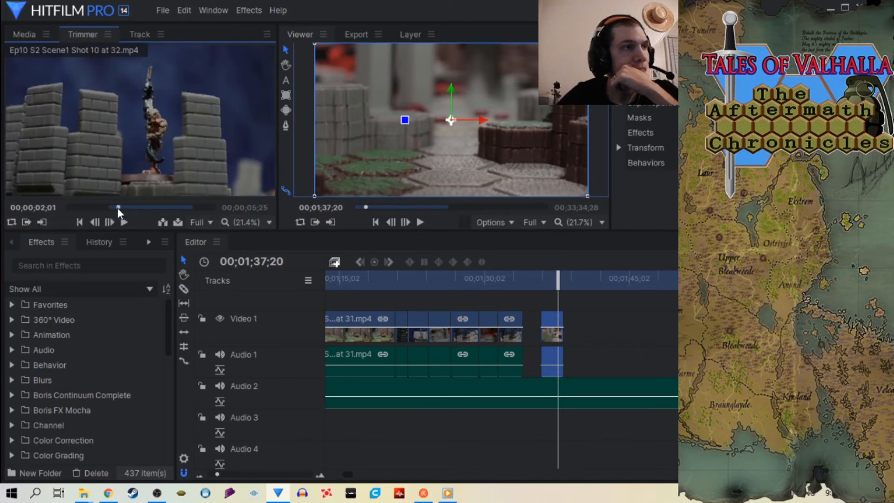
Step: Overlay the trimmed Ep10 S2 Scene1 Shot 10 at 32.mp4 clip on Video 1, flush against the end of the last clip
left_click_drag(118, 208, 140, 208)
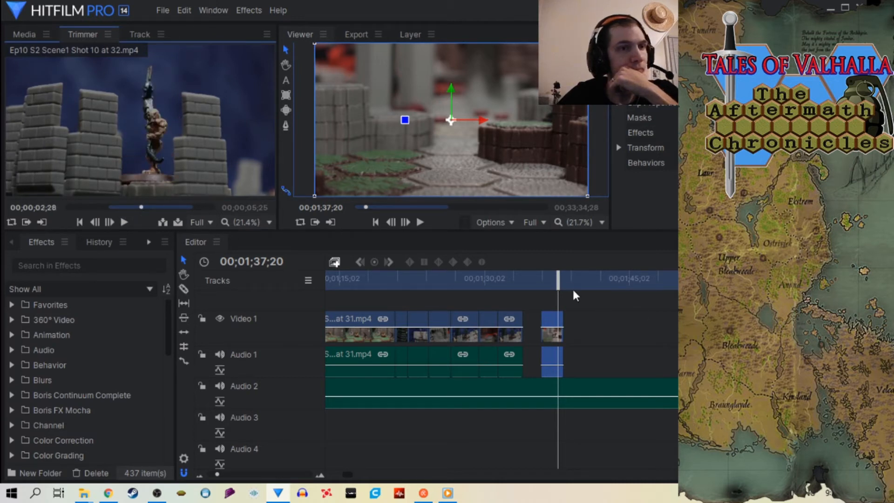
left_click_drag(573, 281, 570, 284)
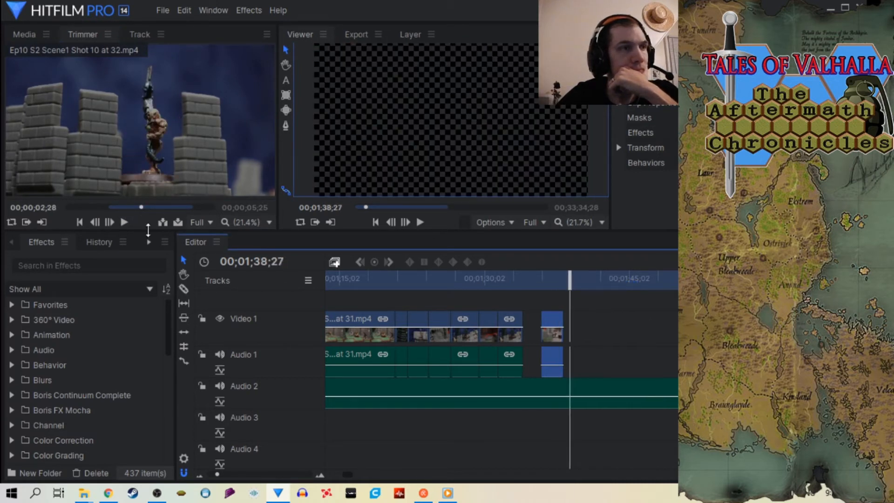
left_click(178, 222)
left_click_drag(585, 332, 582, 332)
Step: Overlay the trimmed Ep10 S2 Scene1 Shot 11 at 32.mp4 clip on the timeline at 00;01;42;01
left_click_drag(600, 288, 597, 288)
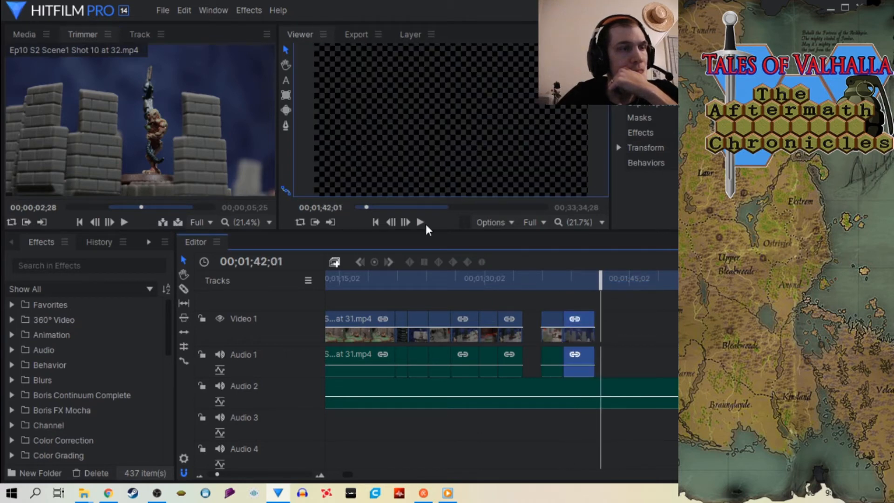
left_click(21, 35)
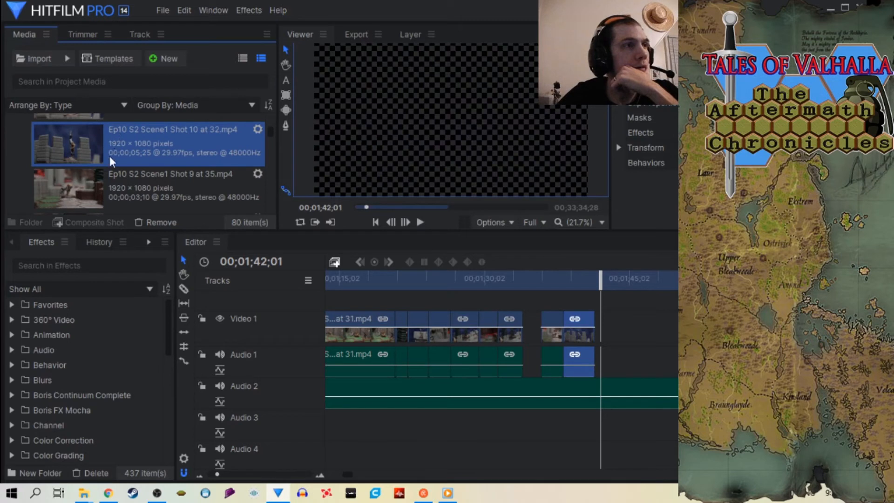
scroll(110, 158, "up", 1)
scroll(109, 158, "down", 1)
scroll(110, 154, "up", 1)
left_click(93, 179)
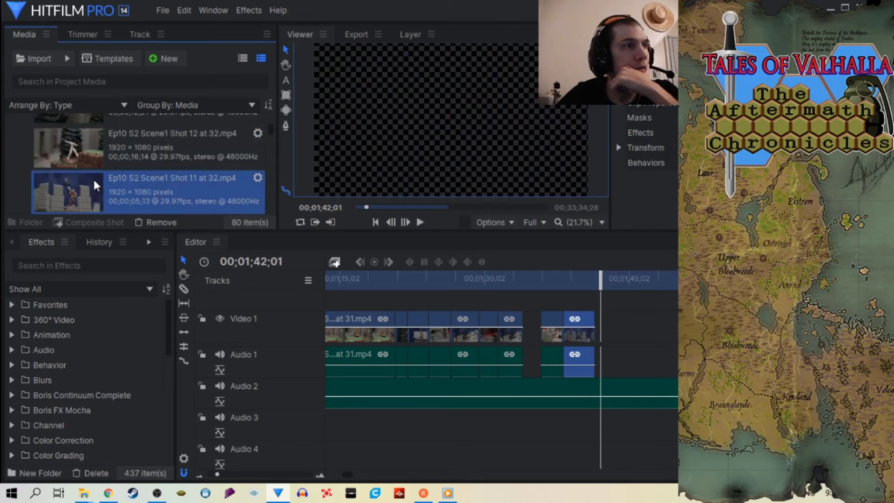
left_click(74, 34)
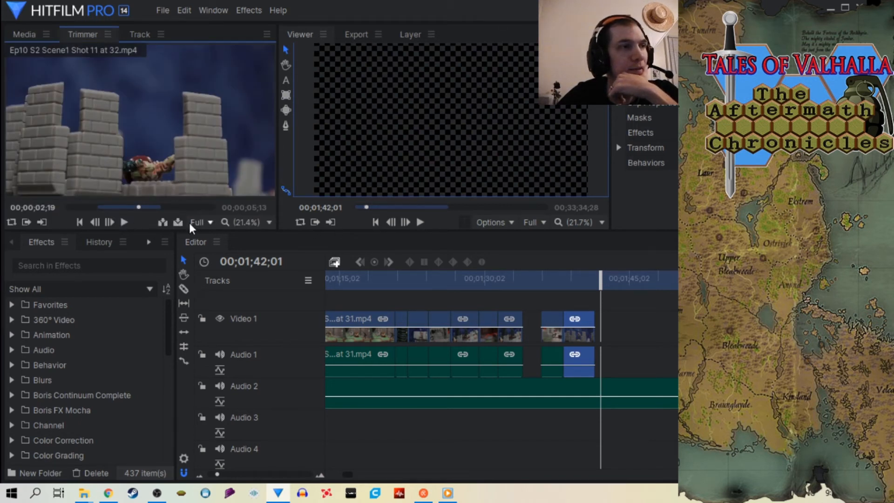
left_click(176, 222)
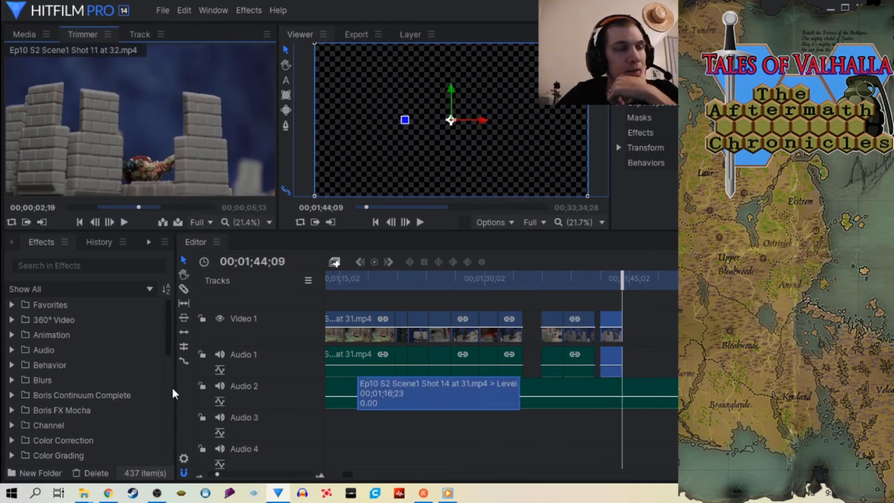
Step: Move the Shot 11 clip earlier so it starts exactly at the end of the Shot 10 clip
left_click_drag(220, 475, 229, 475)
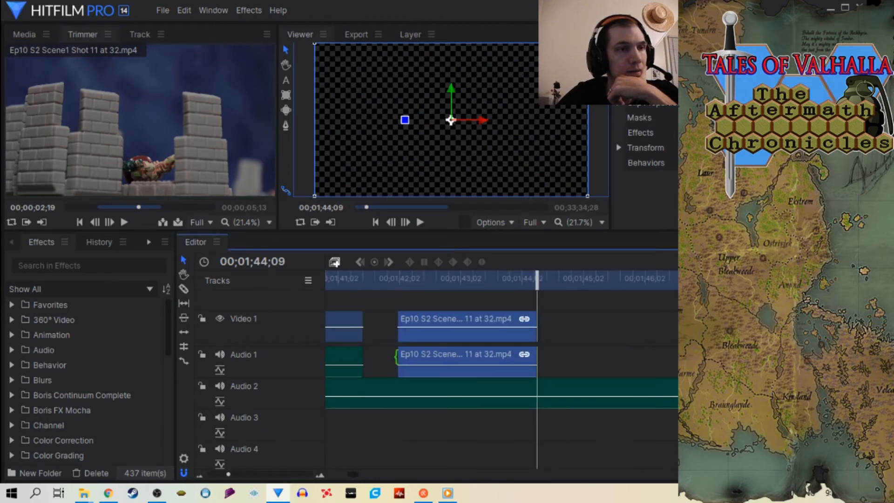
left_click_drag(408, 334, 381, 334)
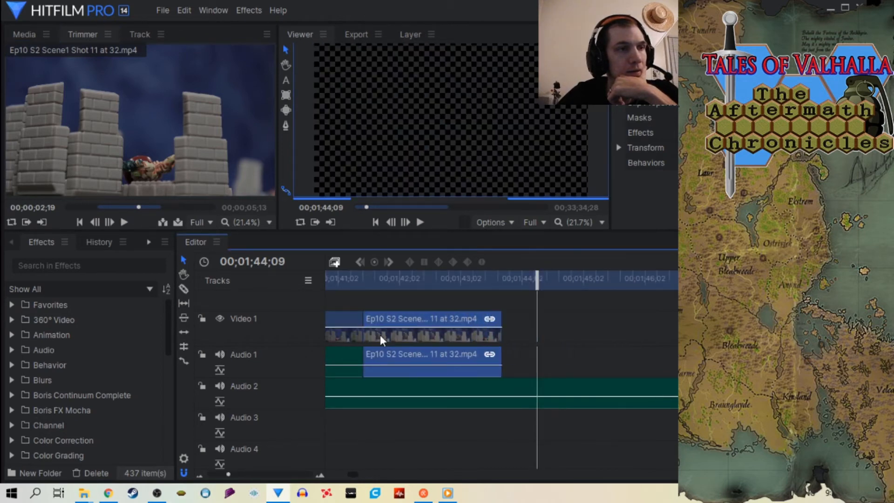
left_click_drag(538, 277, 522, 278)
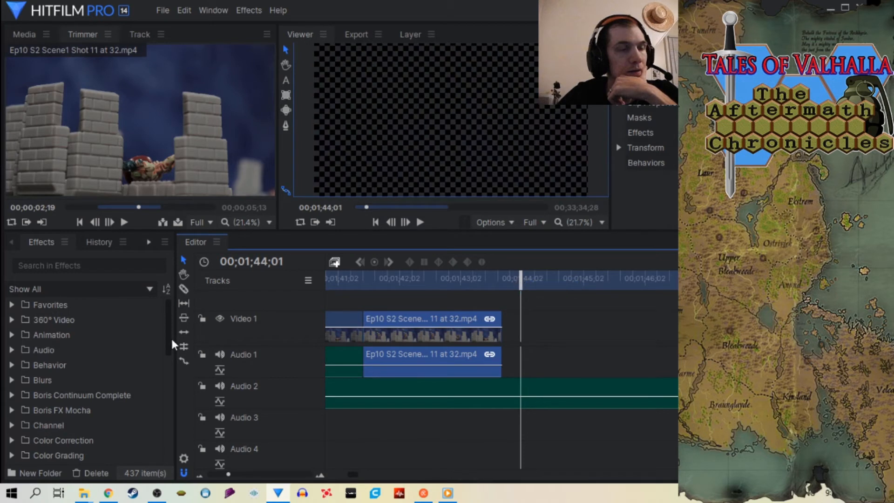
left_click_drag(228, 475, 221, 475)
Step: Overlay the trimmed Ep10 S2 Scene1 Shot 12 at 32.mp4 clip on the timeline at 00;01;58;07
left_click(26, 33)
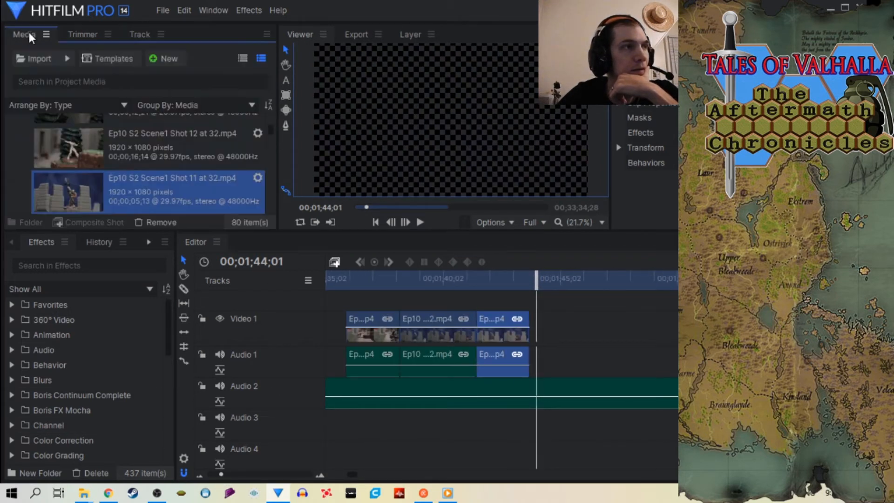
left_click(134, 152)
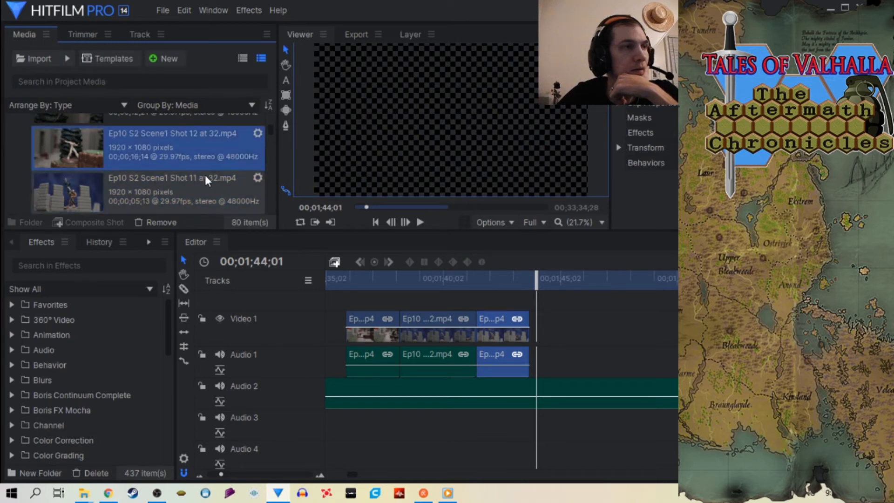
left_click(80, 35)
left_click_drag(537, 282, 604, 281)
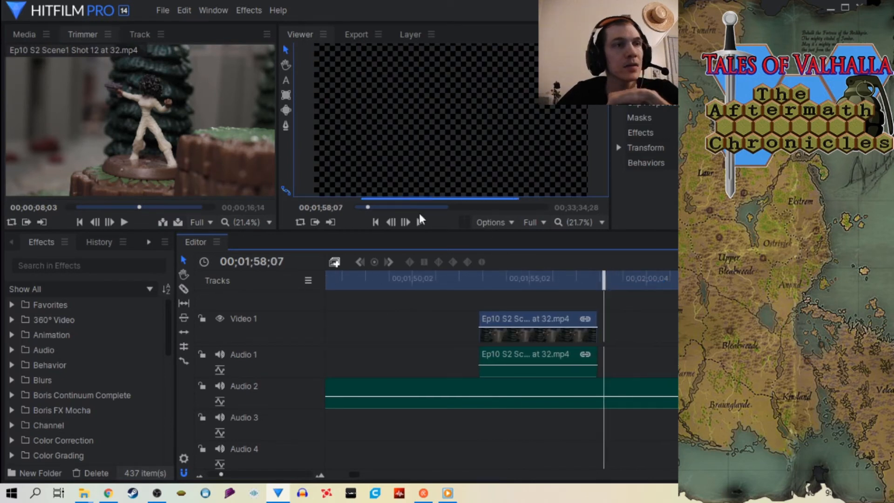
mouse_move(135, 194)
left_click(178, 222)
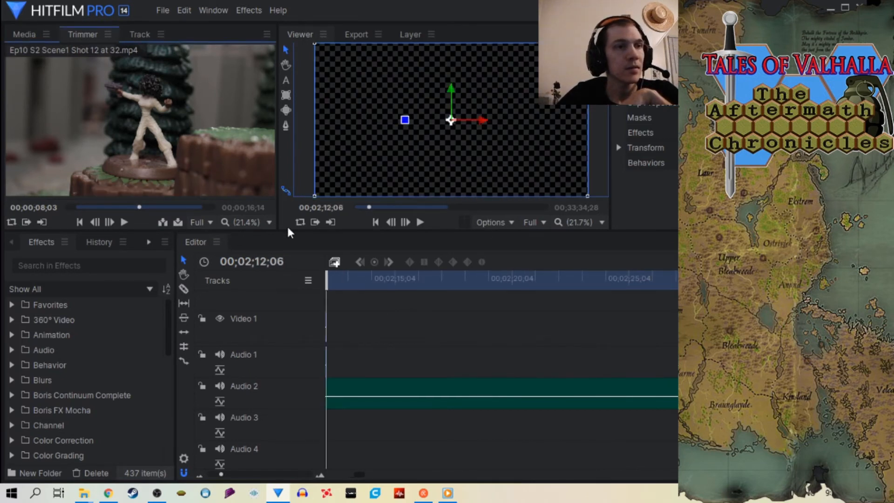
Step: Find Ep10 S2 Scene1 Shot 15 at 30.mp4 in the project media, overlay it on the timeline at 00;02;15;04, and preview it
left_click(23, 35)
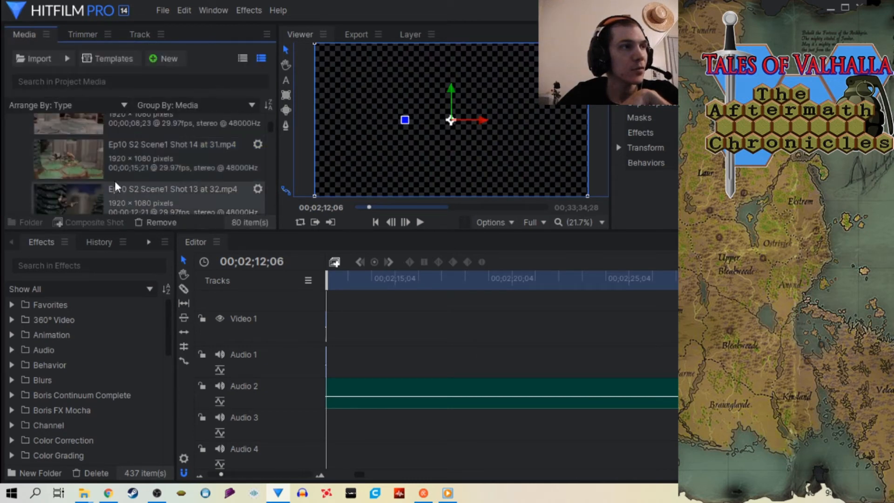
scroll(114, 175, "down", 1)
scroll(139, 174, "up", 1)
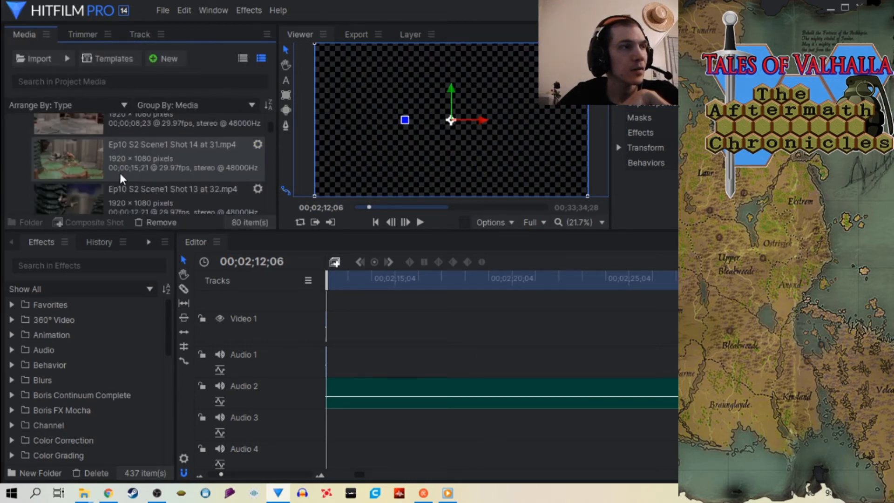
scroll(118, 158, "up", 2)
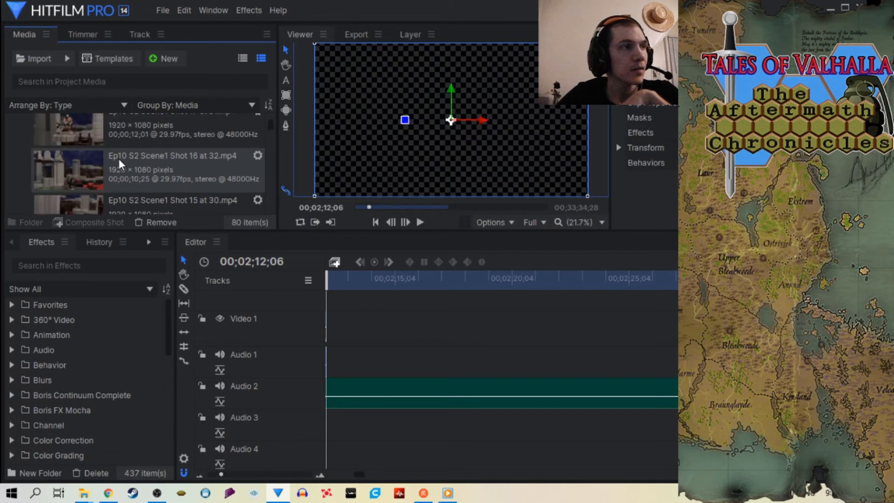
scroll(119, 159, "down", 1)
scroll(264, 195, "down", 1)
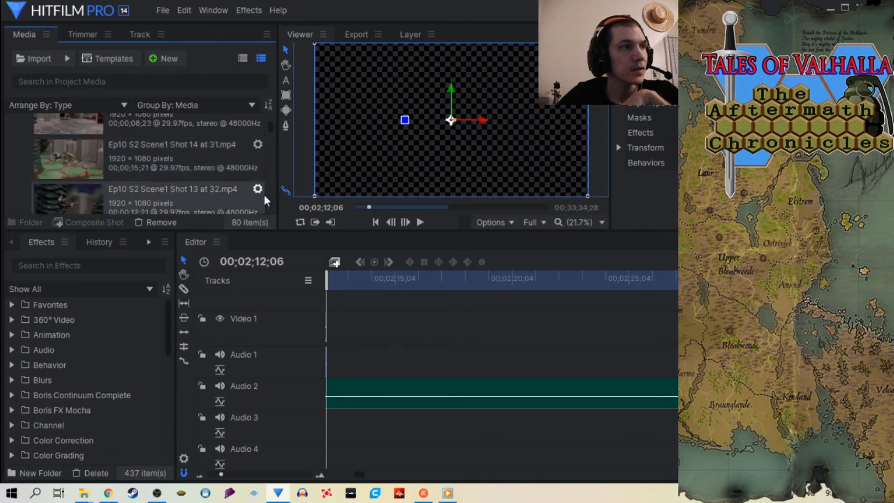
scroll(272, 127, "up", 2)
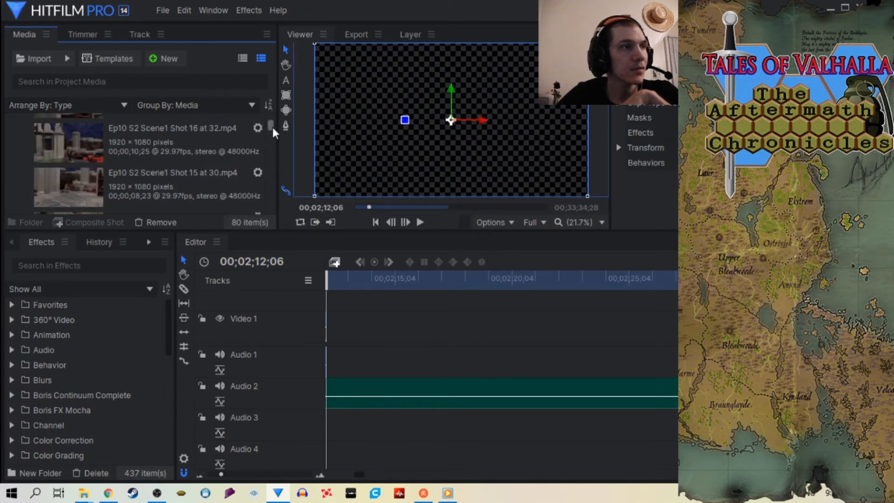
left_click(158, 180)
left_click(83, 41)
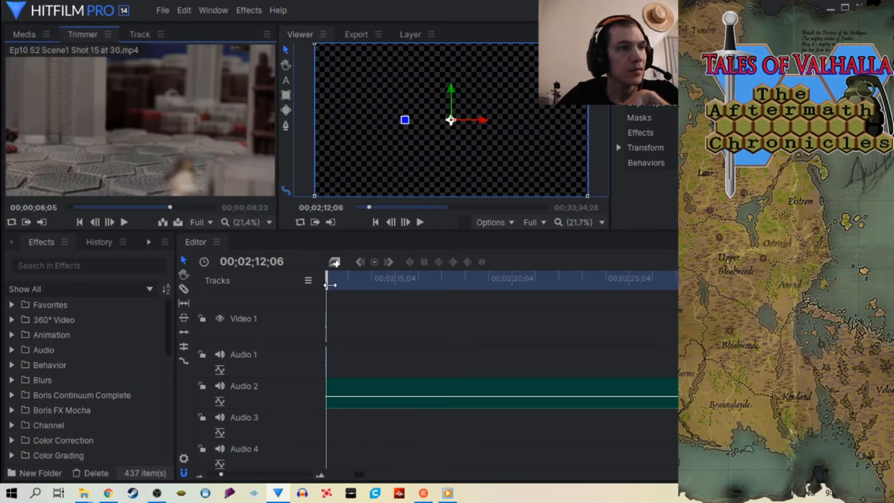
left_click_drag(329, 285, 406, 285)
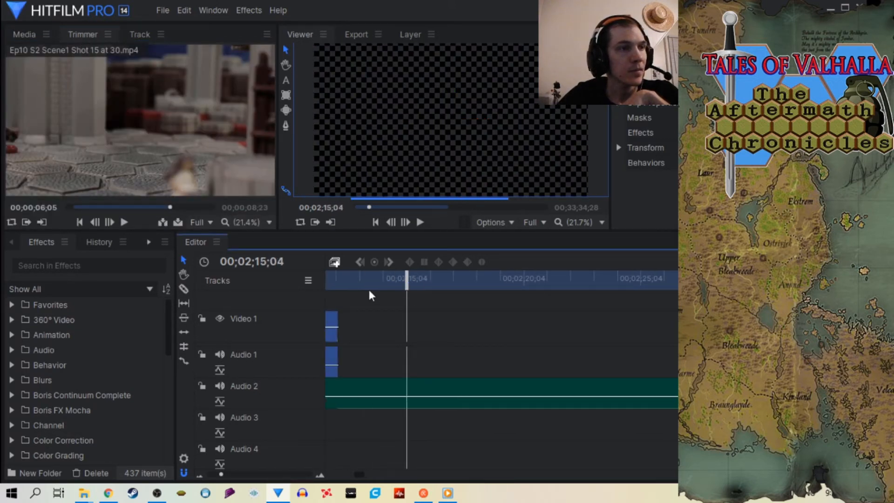
left_click(179, 222)
left_click_drag(540, 282, 479, 305)
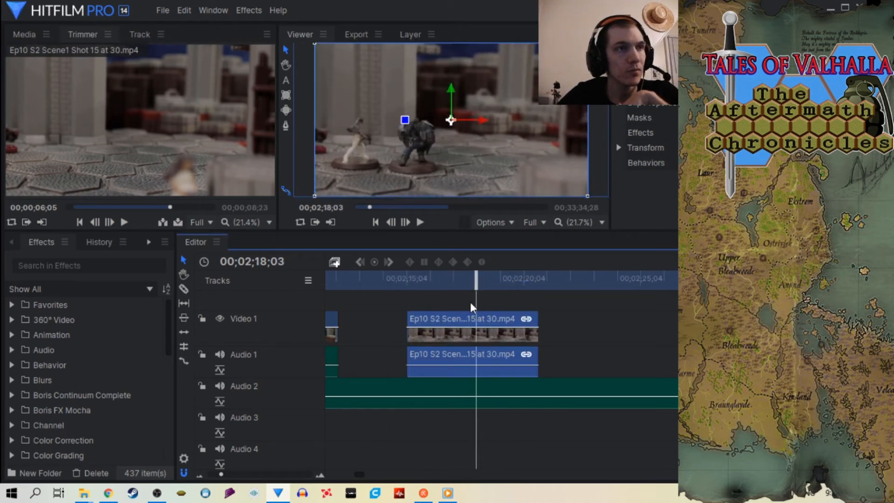
Step: Overlay the trimmed Ep10 S2 Scene1 Shot 16 at 32.mp4 clip on the timeline at 00;02;22;04
mouse_move(180, 109)
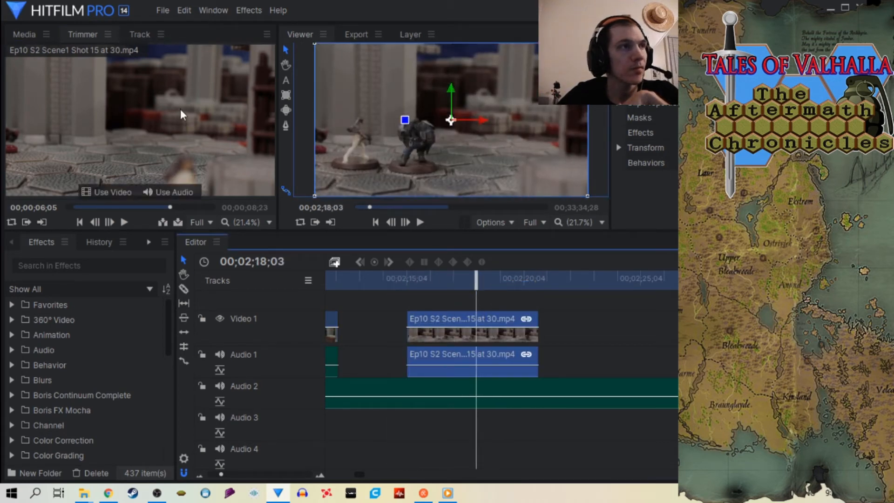
left_click(24, 35)
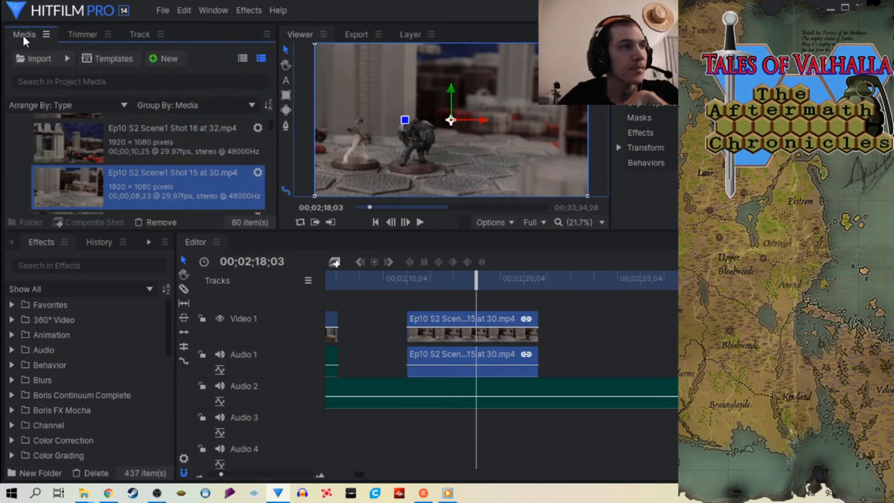
left_click(119, 153)
left_click(83, 35)
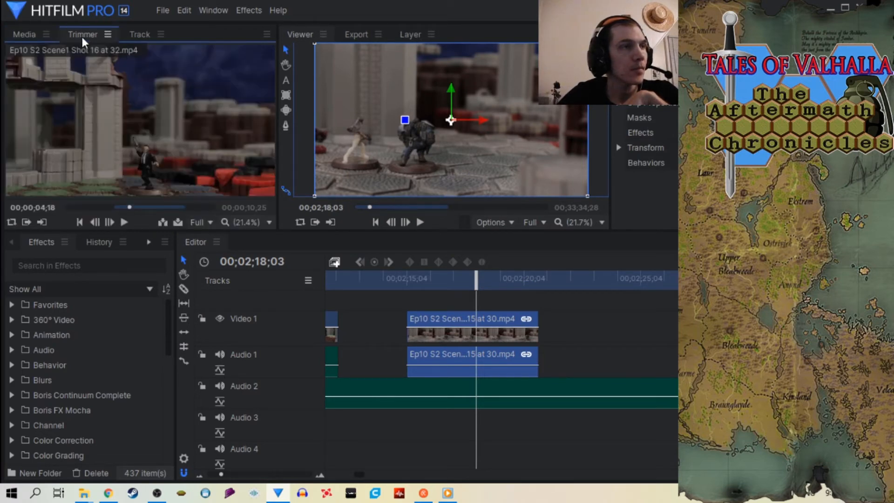
left_click_drag(476, 281, 573, 283)
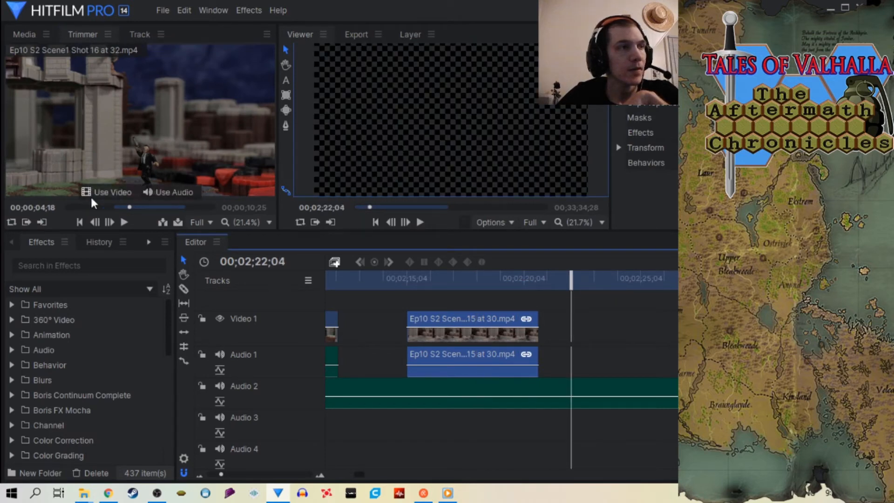
left_click(179, 222)
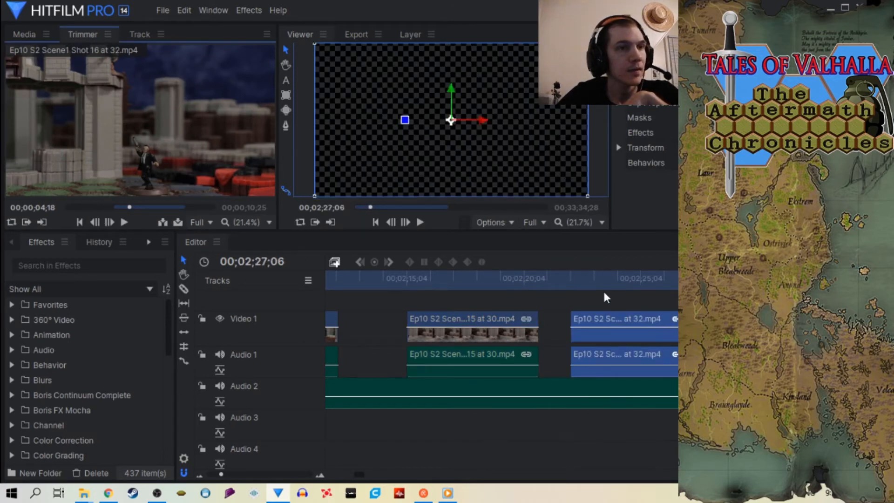
Step: Move the Shot 15 clip later so it ends where Shot 16 begins, and set the playhead to 00;02;27;12
left_click_drag(583, 279, 596, 279)
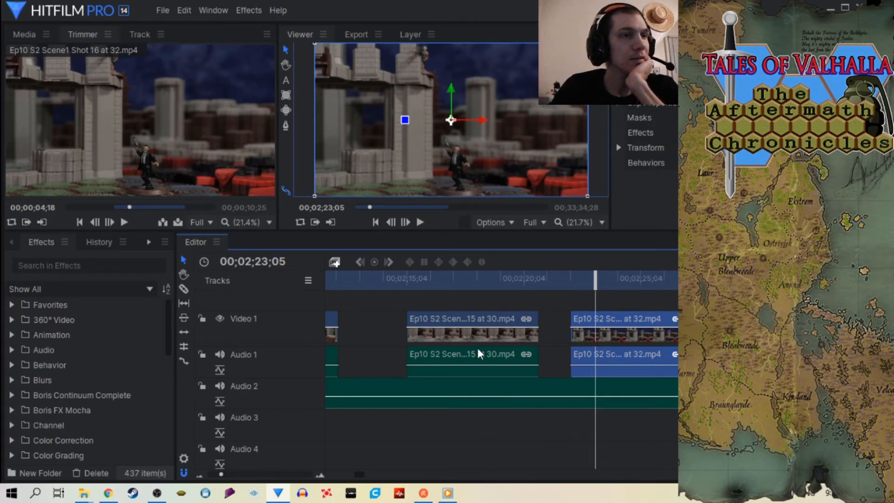
left_click_drag(474, 340, 505, 336)
left_click_drag(593, 284, 693, 285)
left_click(693, 335)
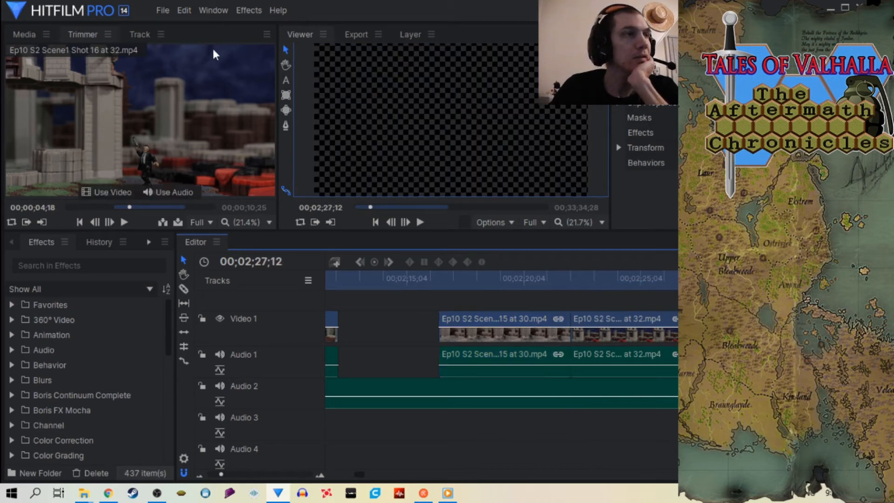
Step: Load Ep10 S2 Scene1 Shot 17 at 31.mp4 for trimming, scrub through it, and overlay the clip on the timeline
mouse_move(70, 65)
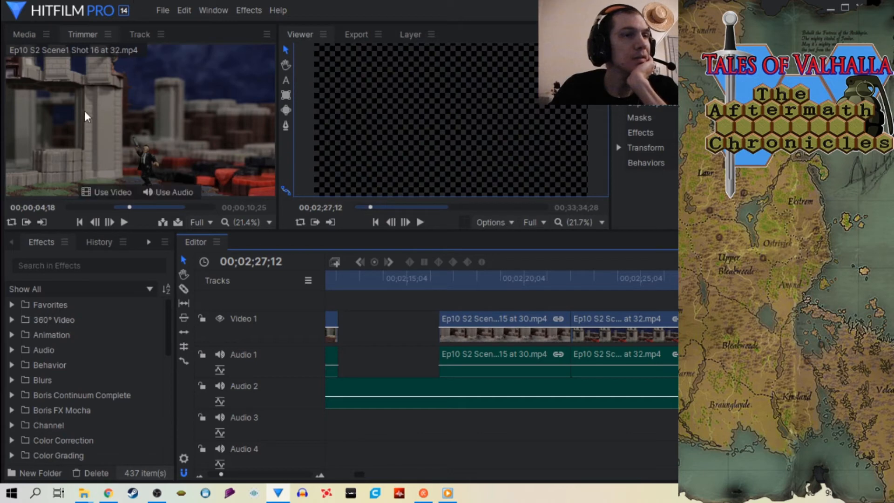
left_click(24, 38)
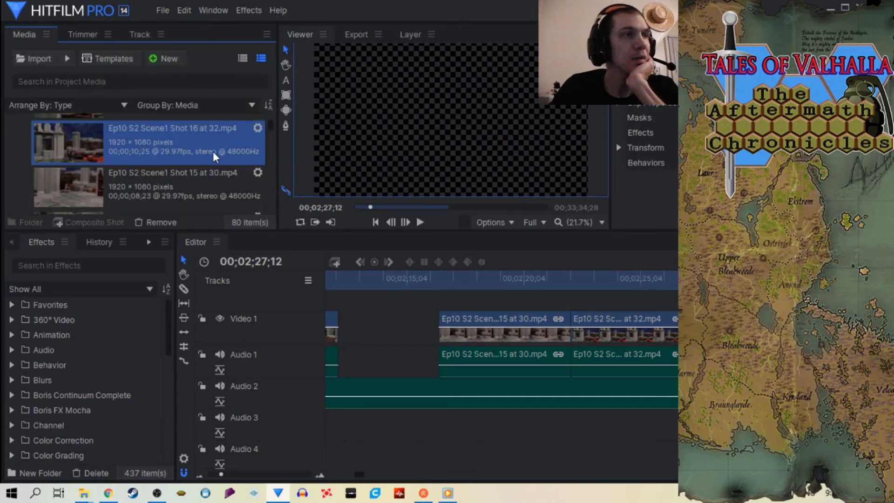
left_click_drag(272, 127, 273, 123)
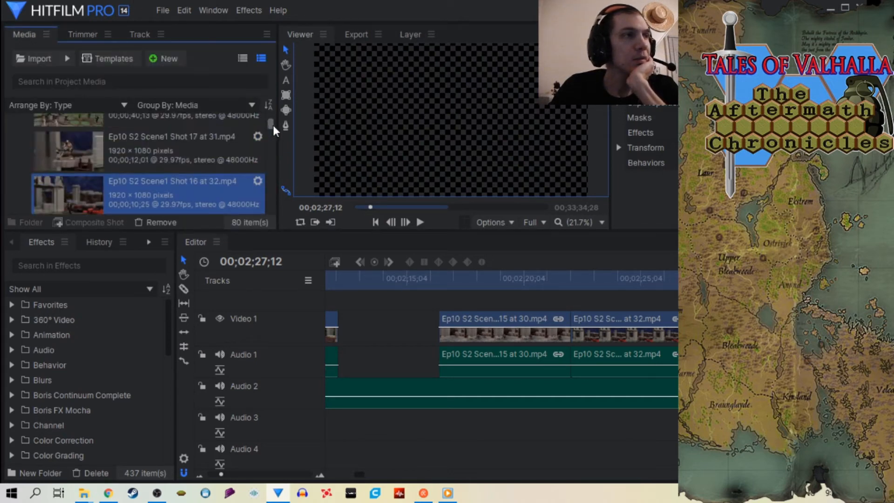
left_click(110, 148)
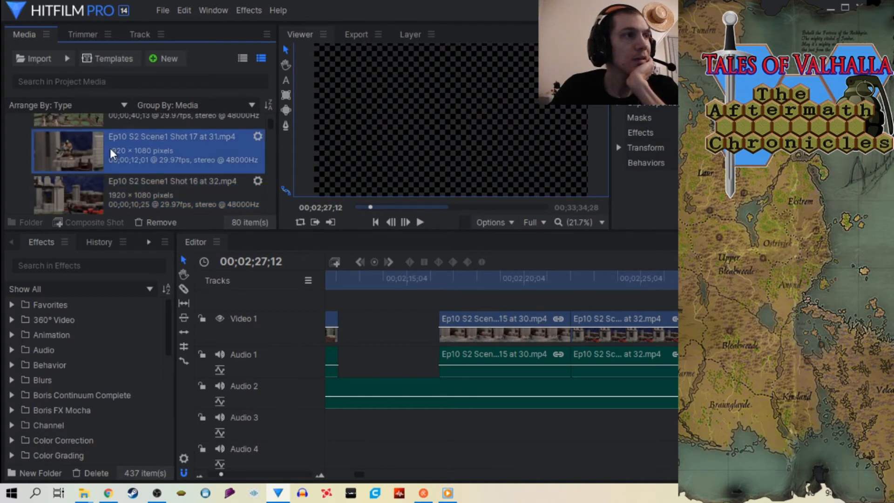
left_click(67, 34)
left_click_drag(85, 206, 171, 211)
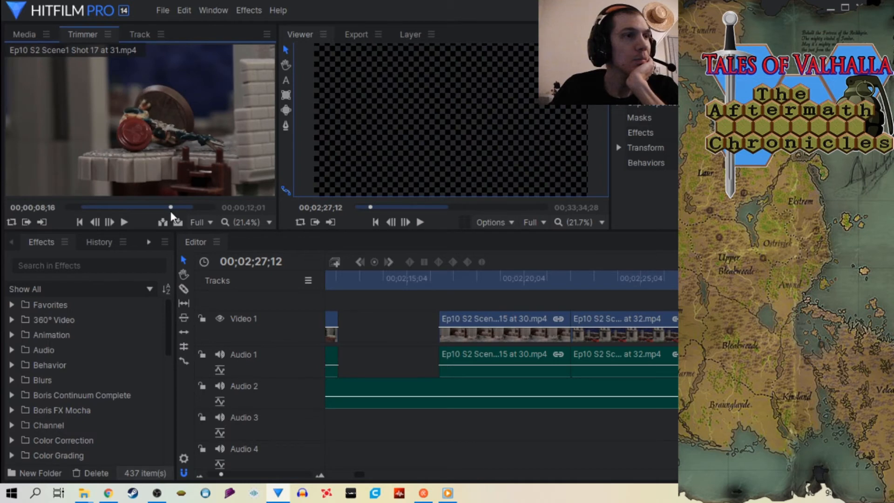
left_click_drag(672, 280, 574, 298)
left_click(183, 221)
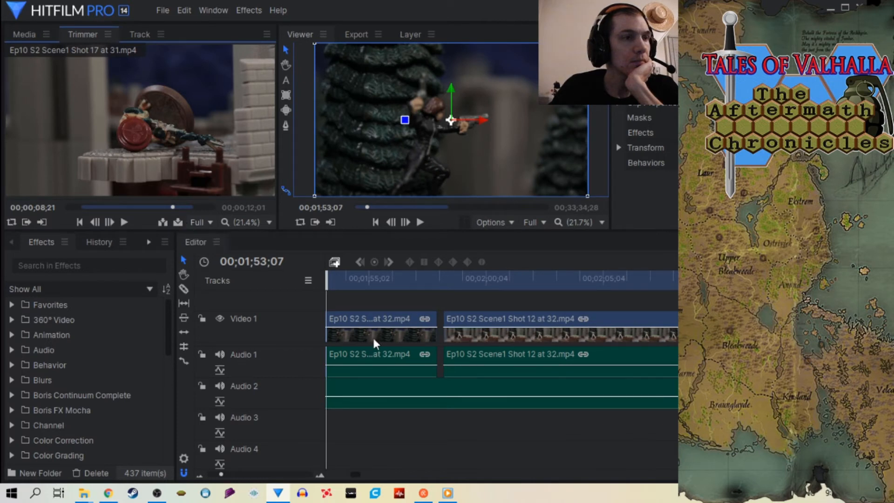
Step: Undo the Shot 17 overlay and move the clip before Shot 12 later so it ends where Shot 12 begins
mouse_move(222, 474)
left_mouse_down()
mouse_move(210, 474)
mouse_move(220, 474)
left_mouse_up()
mouse_move(532, 284)
left_mouse_down()
mouse_move(507, 288)
mouse_move(535, 289)
left_mouse_up()
left_click(184, 10)
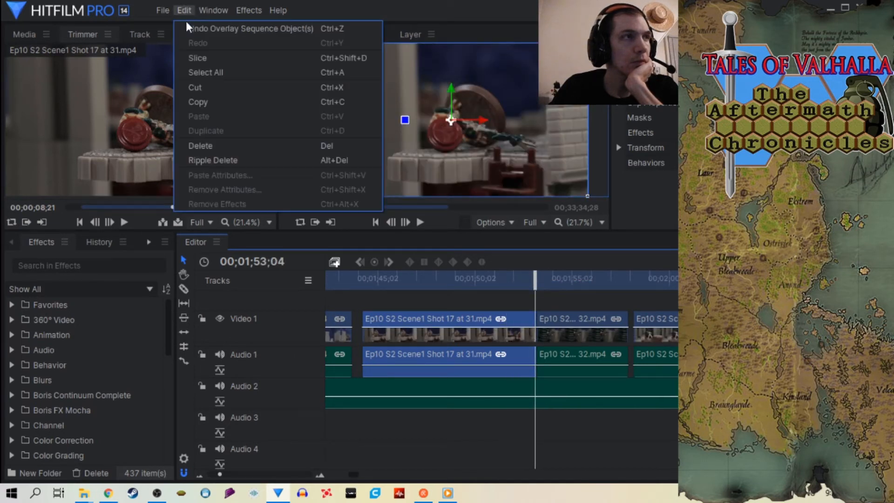
left_click(187, 28)
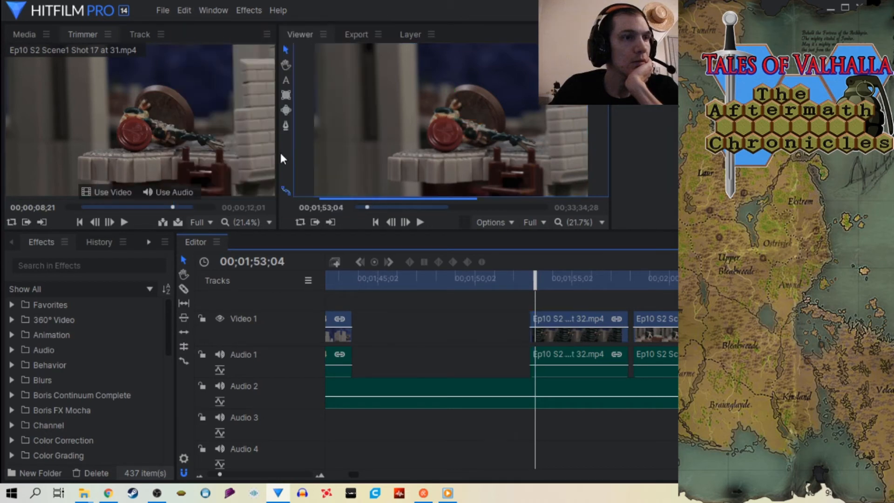
left_click_drag(535, 284, 475, 284)
left_click(568, 335)
left_click_drag(575, 336, 571, 329)
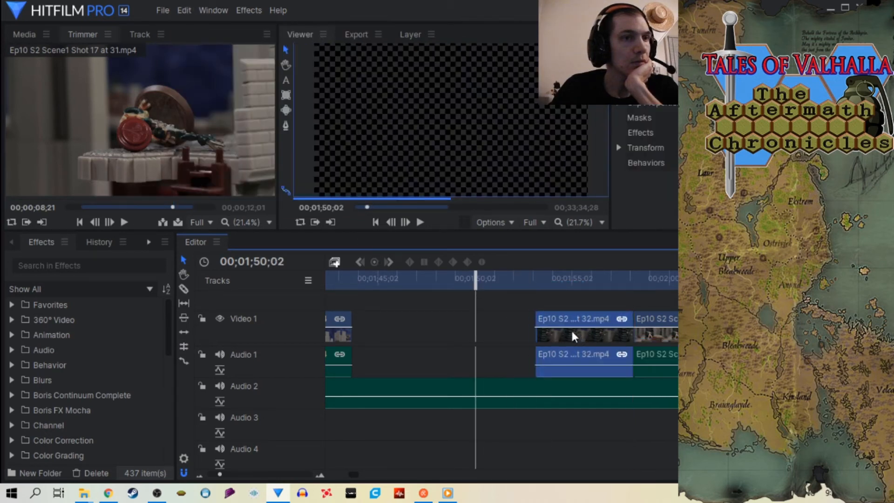
Step: Overlay the trimmed Shot 17 clip on the timeline at 00;01;43;22 and slice it at 00;01;47;02
left_click_drag(475, 283, 353, 284)
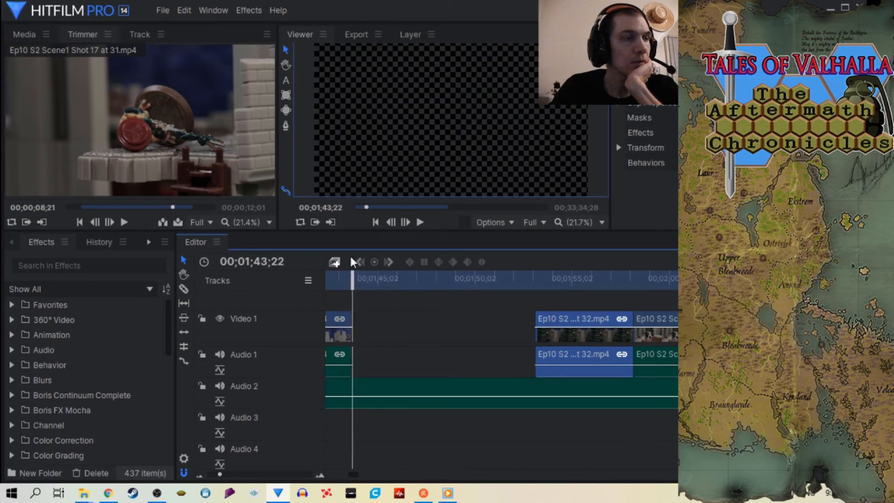
left_click(175, 222)
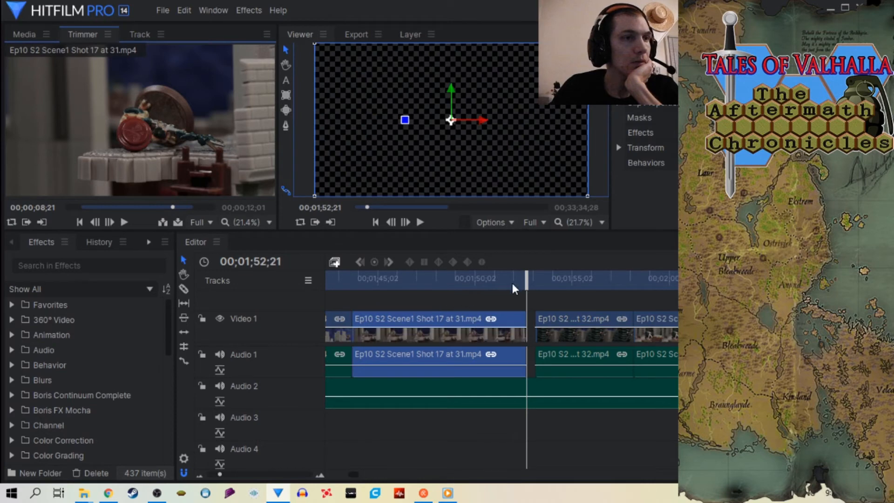
left_click_drag(511, 281, 436, 298)
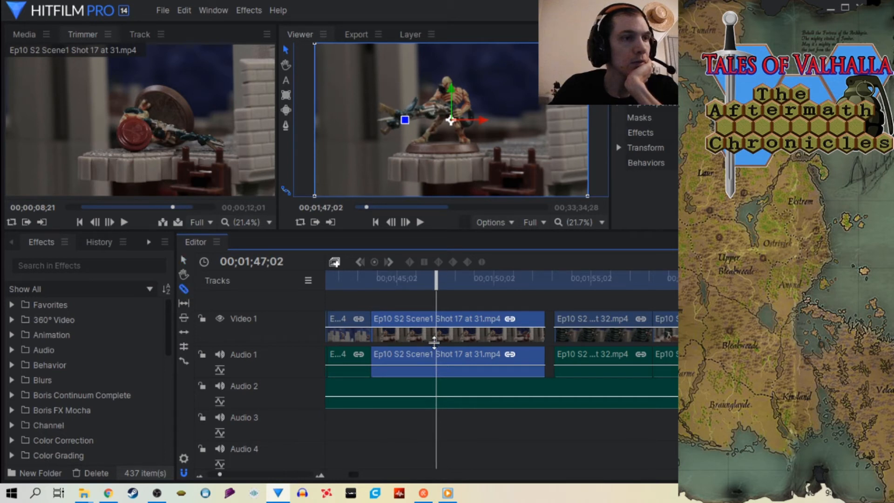
left_click(438, 336)
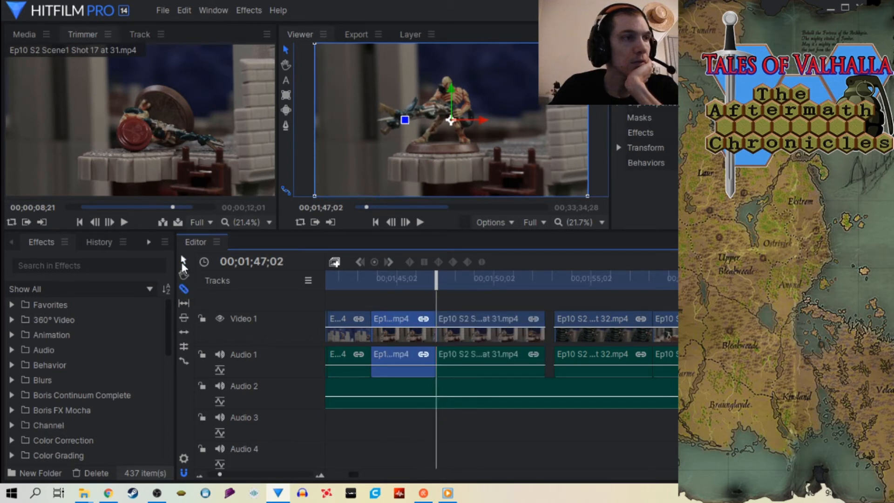
left_click(182, 259)
Step: Move the first piece of Shot 17 into the earlier gap near 00;01;05;02 and trim its end to 00;01;07;16
left_click_drag(387, 340, 584, 288)
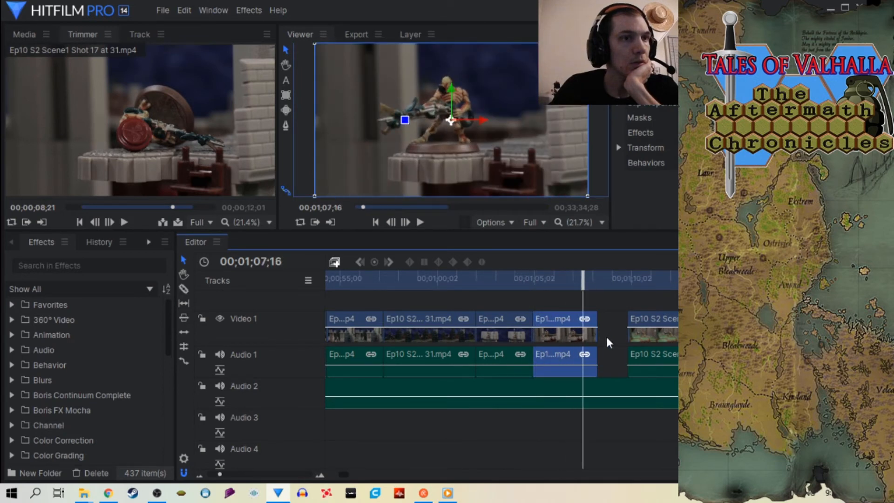
left_click_drag(602, 333, 582, 313)
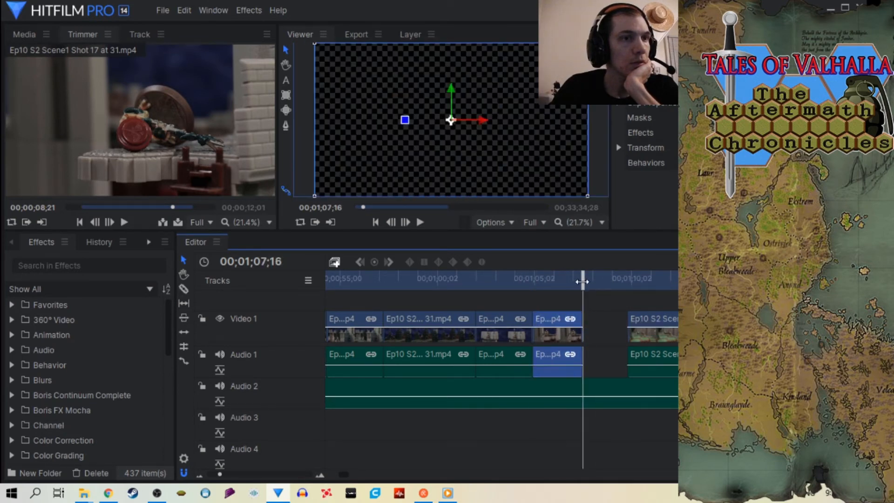
Step: Move the remaining piece of Shot 17 earlier so it starts exactly where the Shot 11 clip ends
left_click_drag(582, 282, 643, 342)
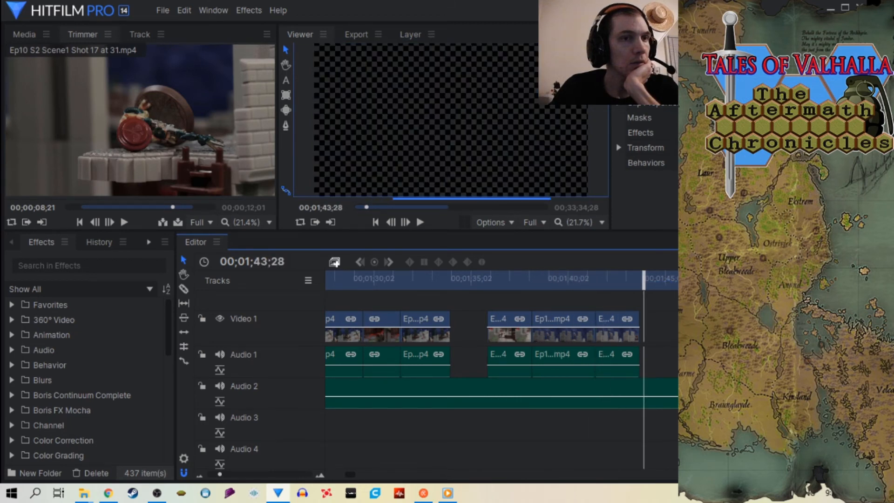
left_click_drag(714, 335, 653, 334)
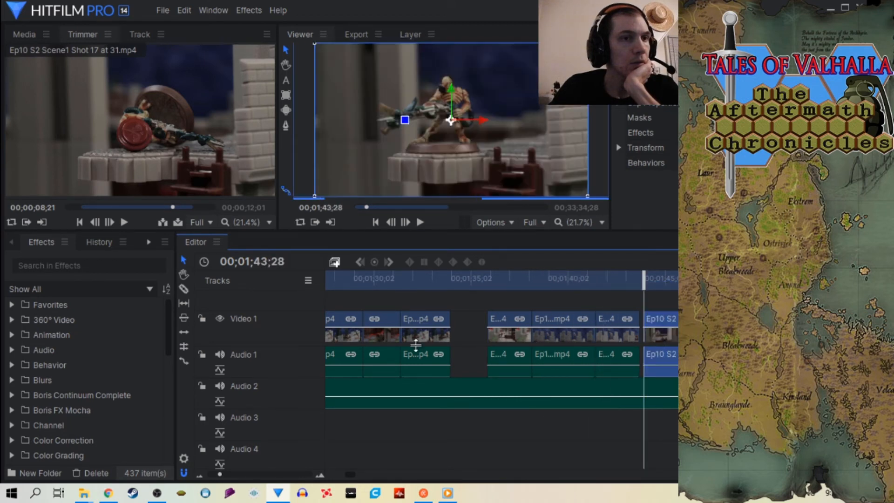
left_click_drag(220, 474, 228, 475)
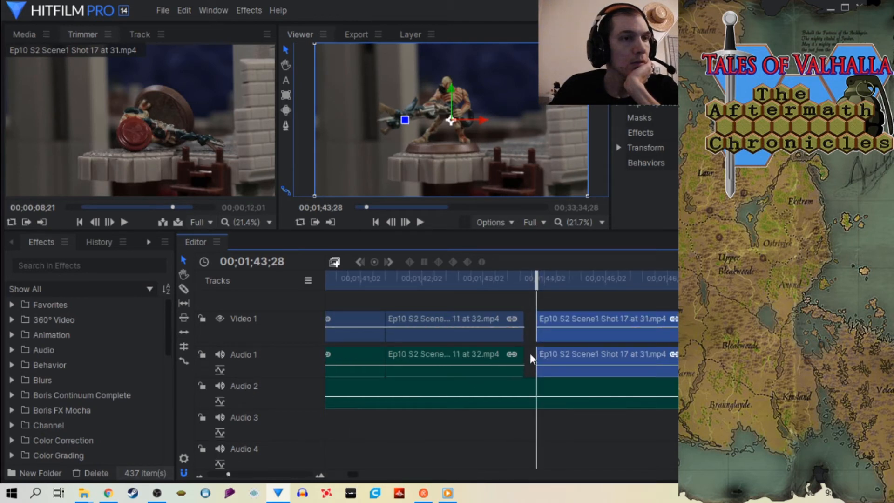
left_click_drag(549, 336, 540, 332)
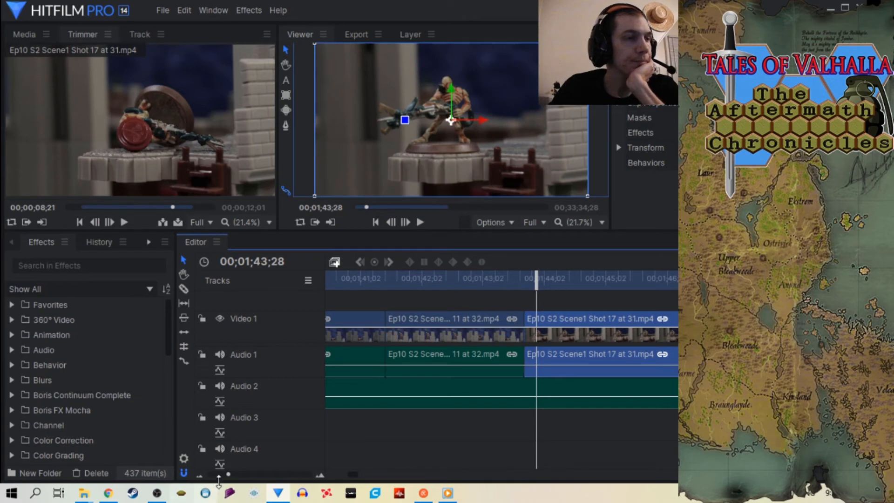
Step: Save the project and play the sequence from 00;00;30;20 to review the assembled shots
left_click_drag(230, 474, 213, 476)
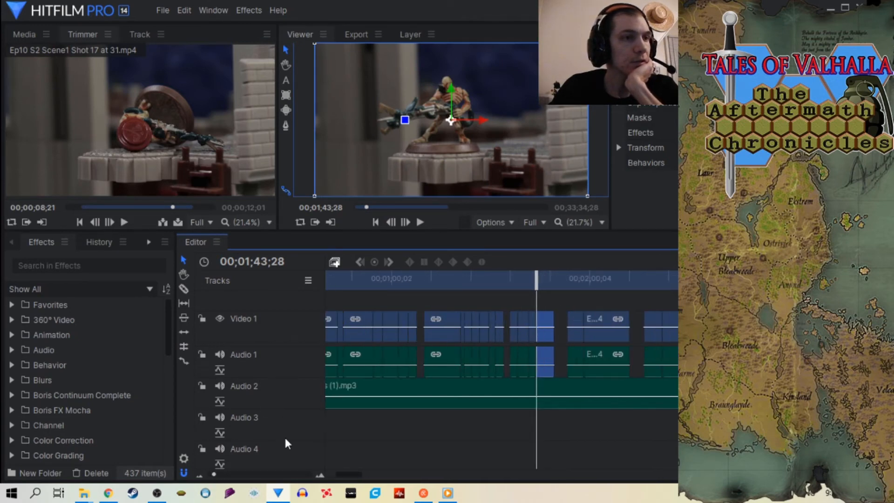
left_click_drag(519, 289, 436, 316)
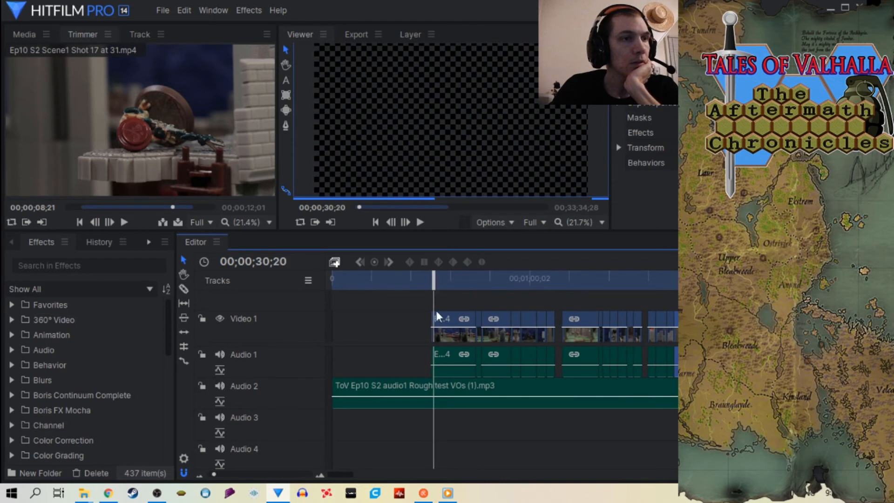
left_click(159, 9)
left_click(174, 85)
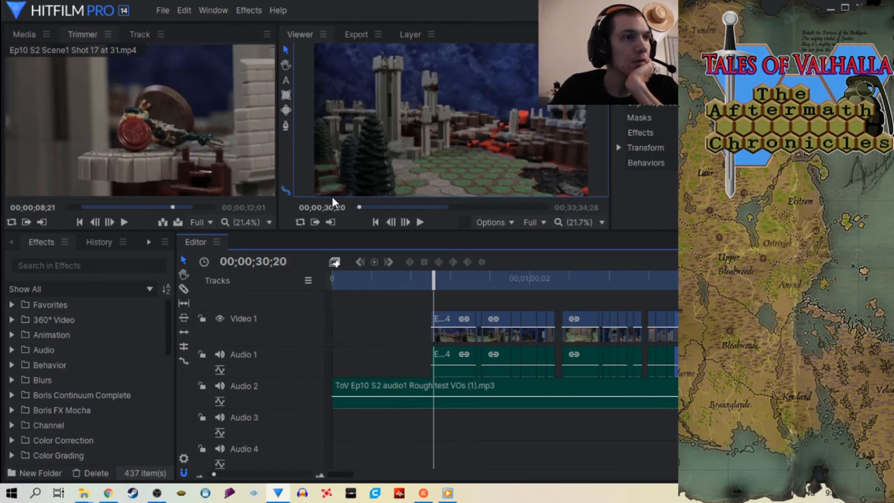
left_click(423, 223)
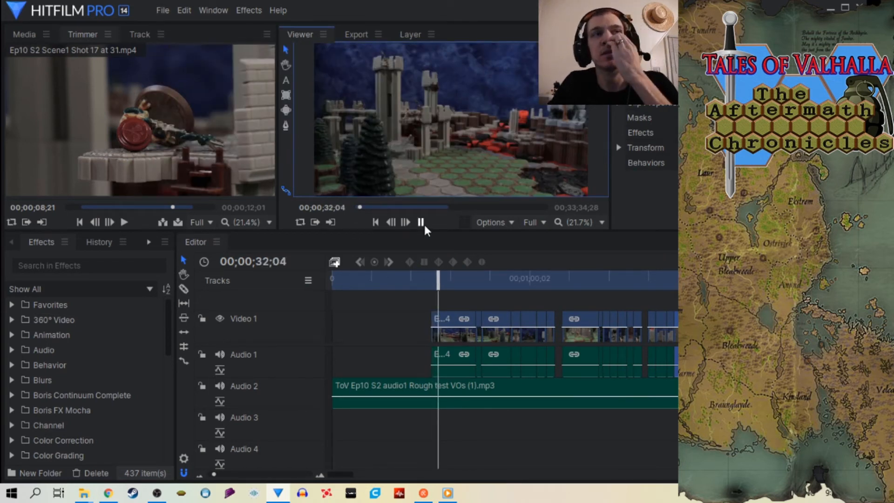
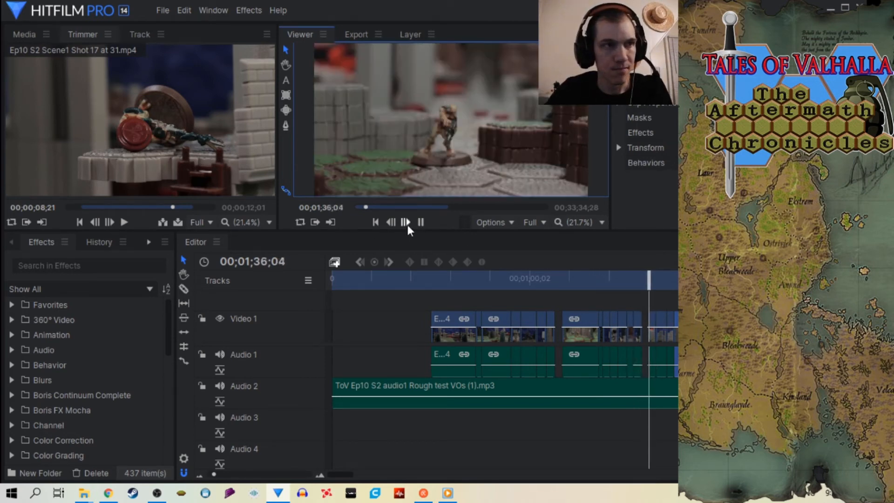
left_click(420, 222)
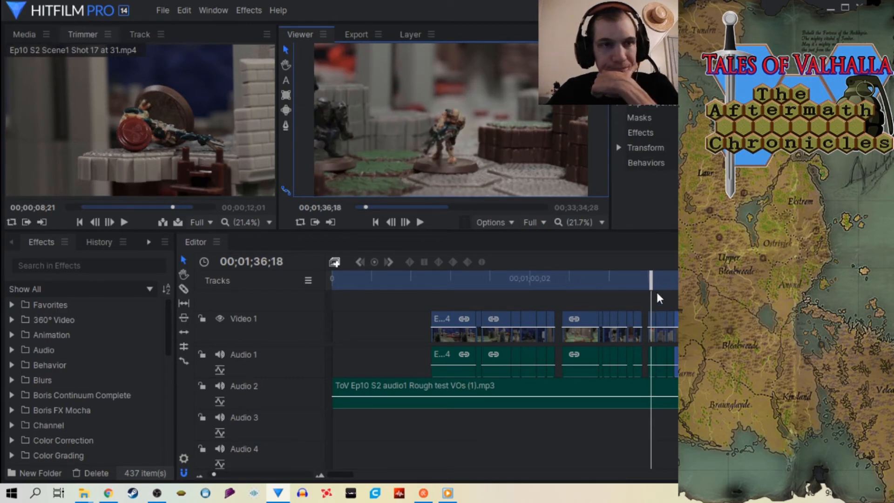
Step: Slice the second Shot 7 clip at 00;01;32;05, remove its footage up to 00;01;32;15, and close the gap
left_click_drag(647, 286, 626, 285)
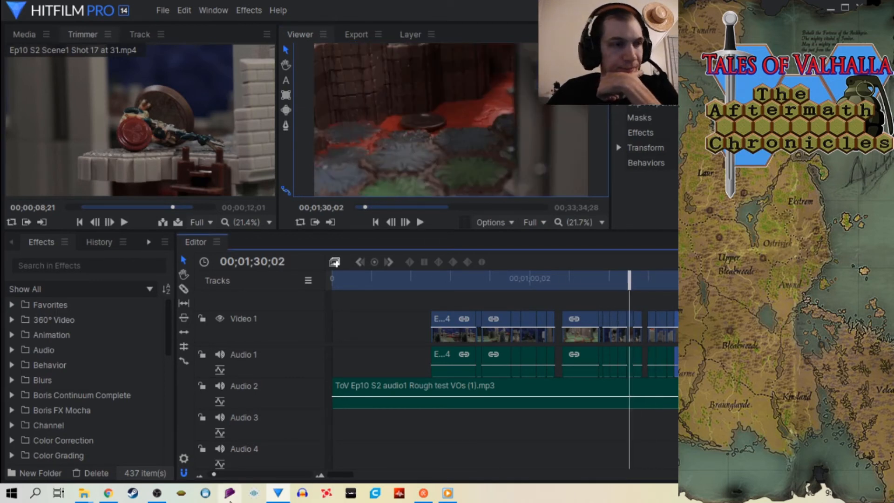
left_click_drag(214, 474, 225, 474)
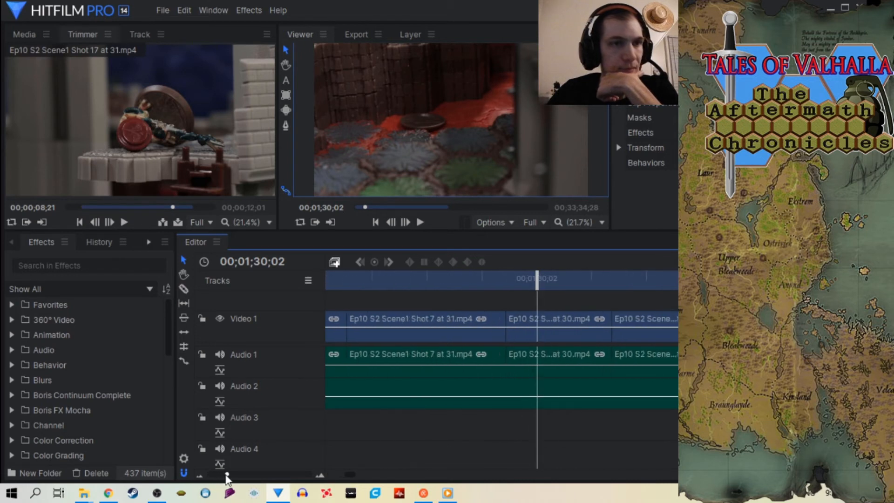
left_click_drag(538, 287, 625, 290)
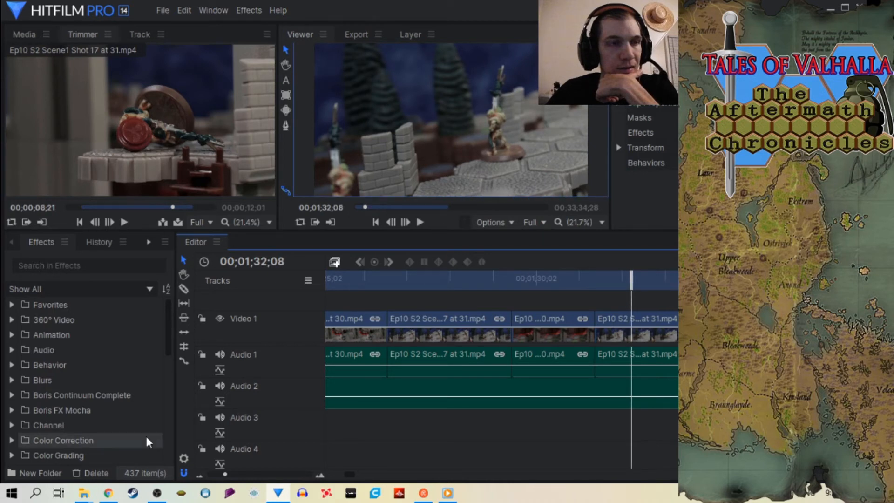
left_click_drag(228, 475, 231, 475)
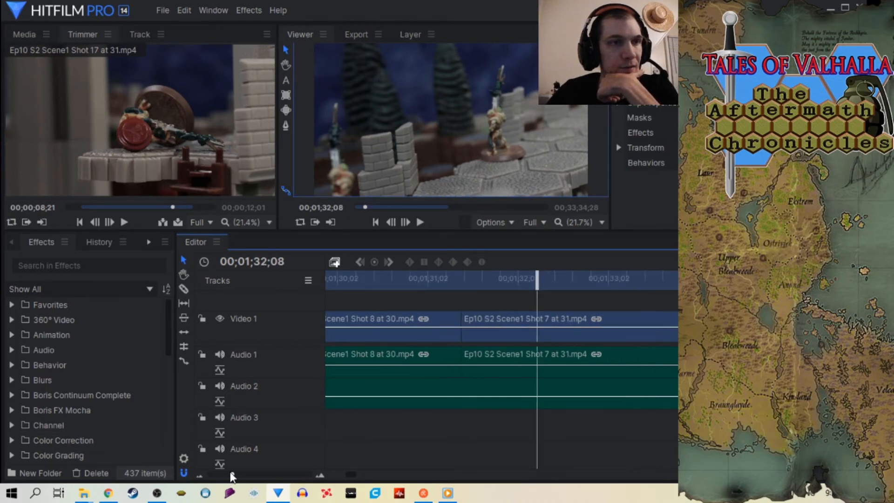
mouse_move(534, 282)
left_mouse_down()
mouse_move(486, 286)
mouse_move(524, 281)
left_mouse_up()
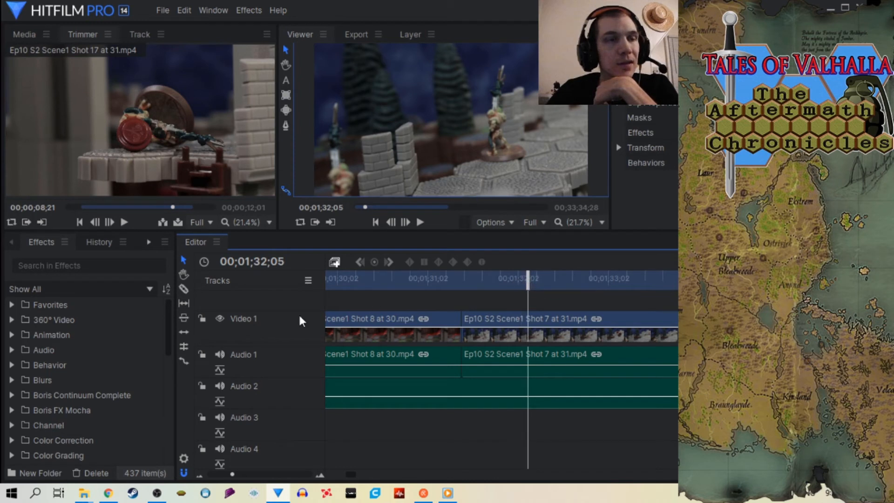
left_click(531, 336)
left_click(184, 260)
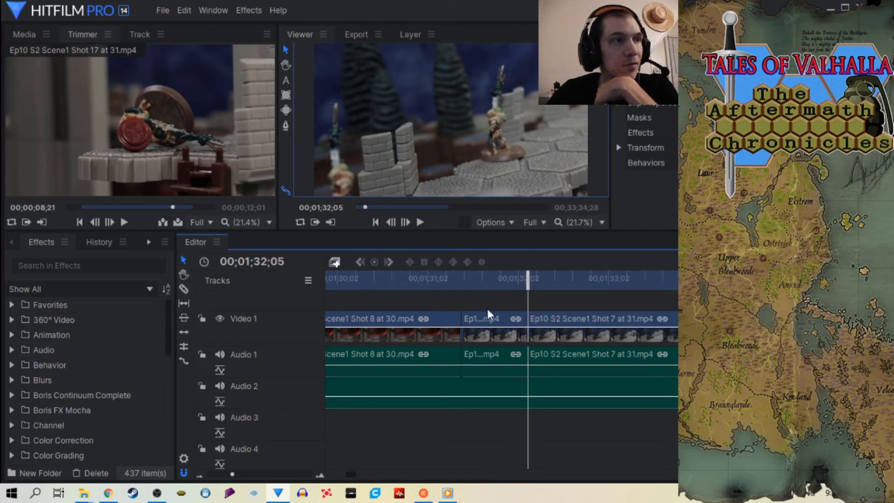
left_click_drag(529, 275, 569, 277)
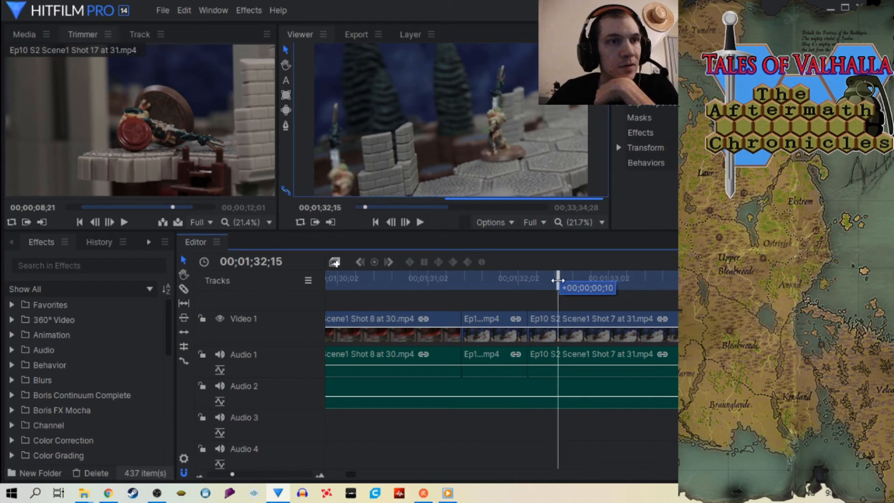
mouse_move(543, 334)
left_mouse_down()
mouse_move(567, 334)
mouse_move(540, 334)
left_mouse_up()
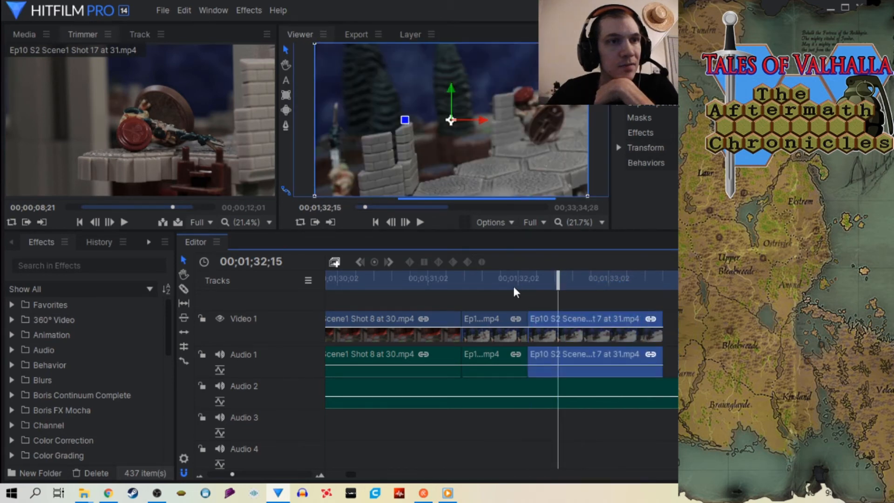
Step: Play back the shortened Shot 7 cut, scrub back to 00;01;29;06, and save the project
left_click(504, 281)
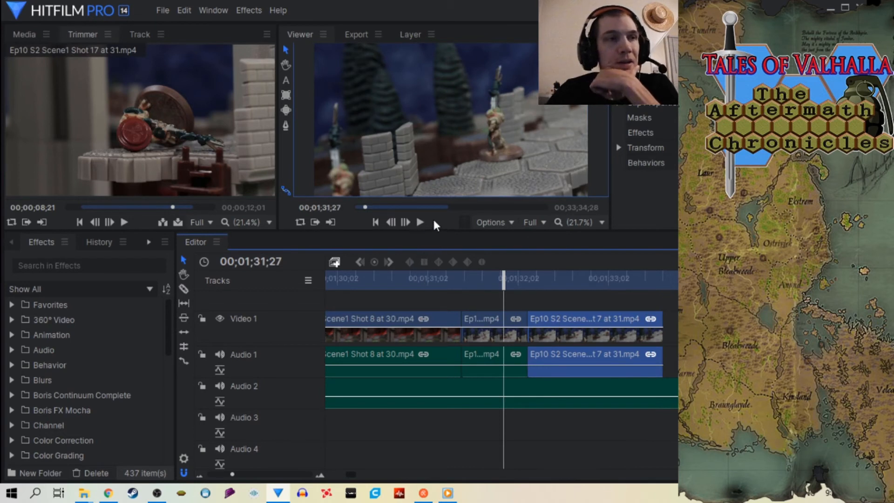
left_click_drag(504, 280, 448, 290)
left_click(420, 222)
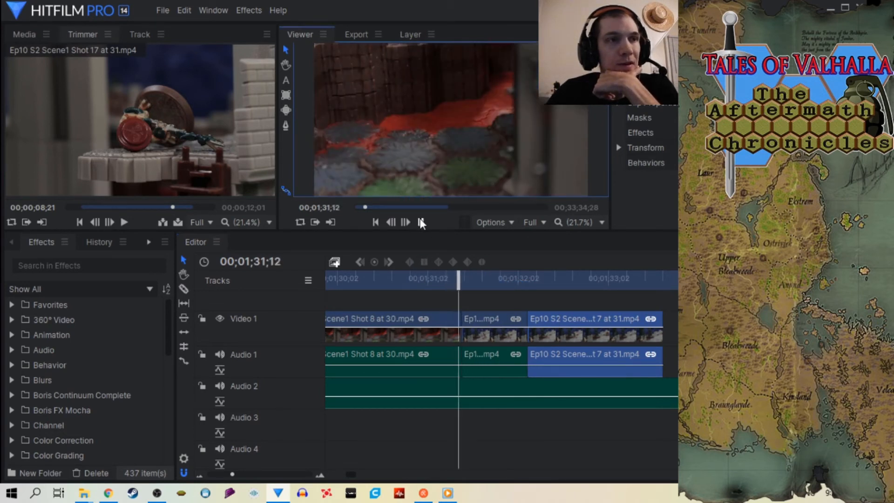
left_click(420, 222)
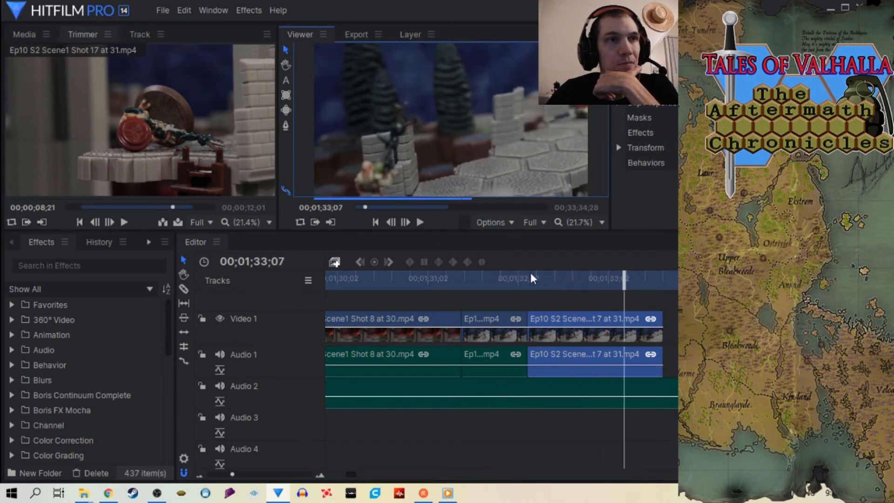
left_click_drag(624, 284, 546, 297)
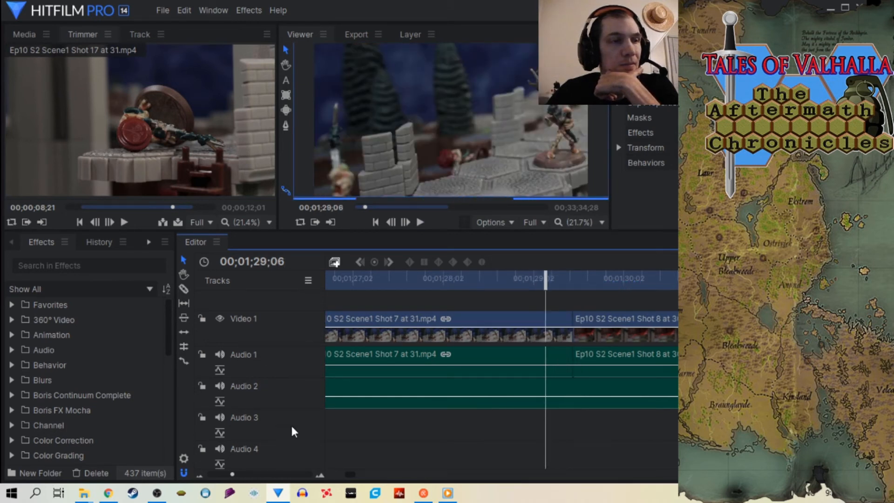
left_click_drag(233, 474, 218, 474)
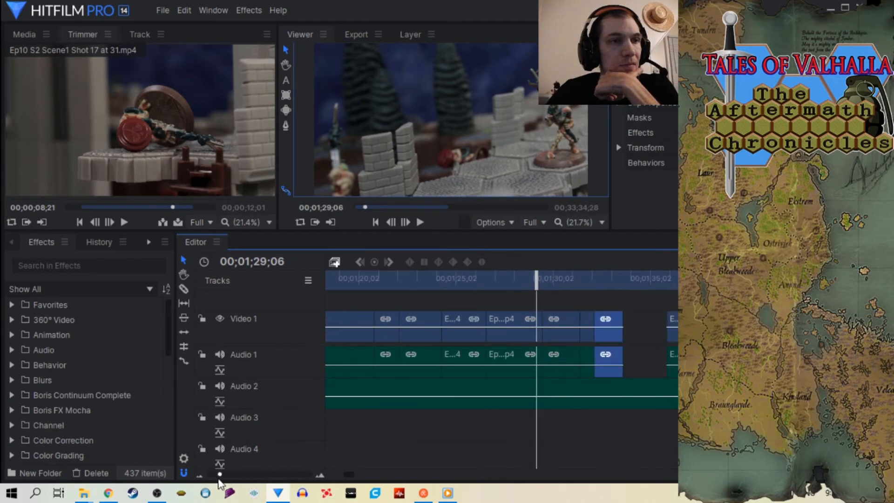
left_click(162, 11)
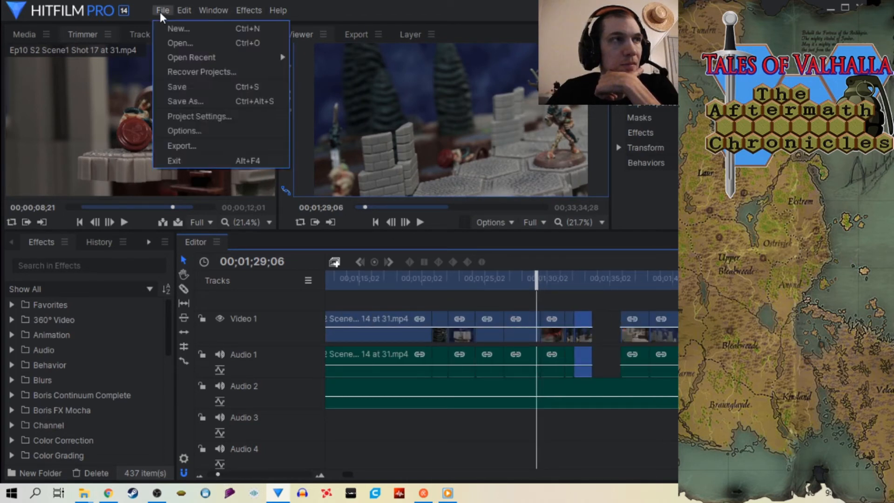
left_click(182, 84)
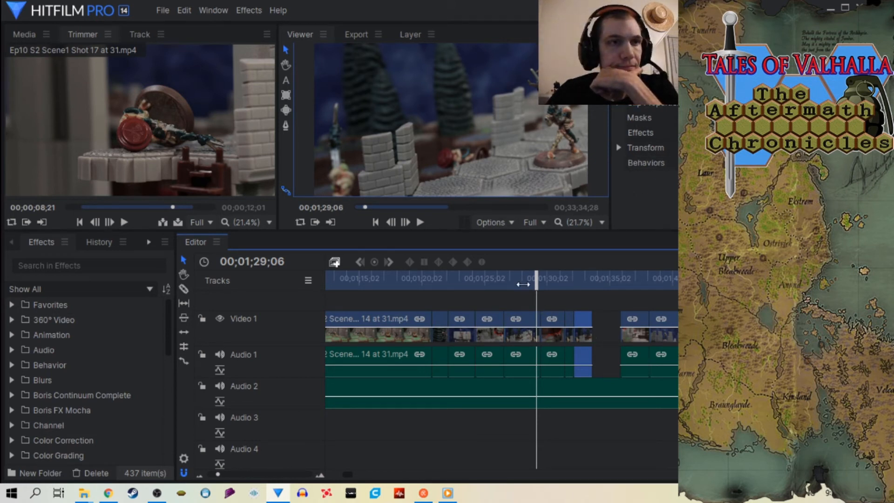
Step: Shift the unassembled clips later on the timeline so they start at about 00;01;58, leaving a wide gap after the assembled shots
left_click_drag(538, 278, 605, 354)
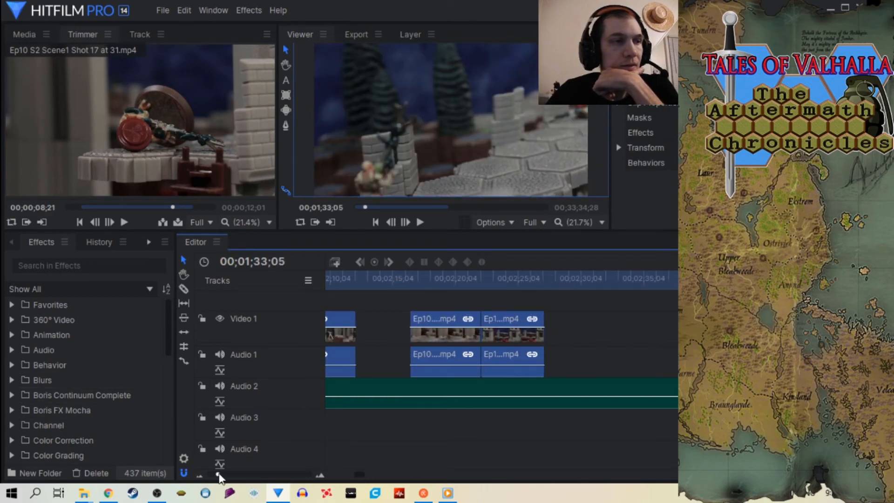
left_click_drag(219, 477, 215, 475)
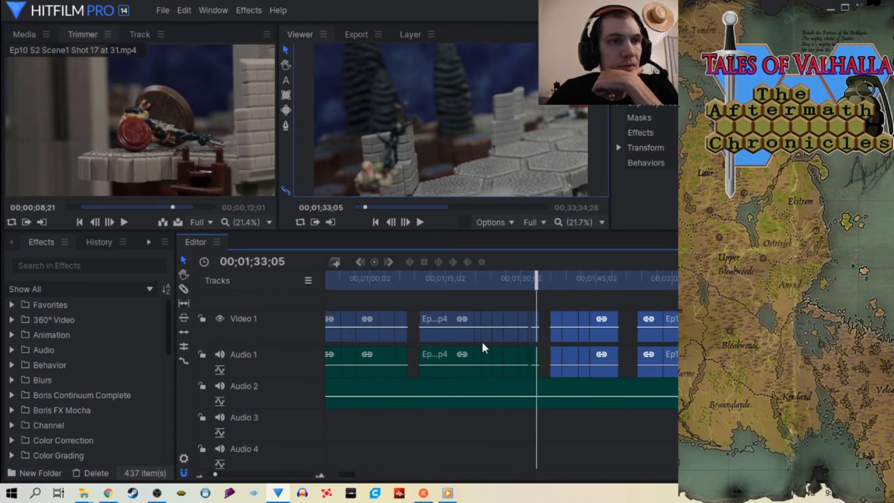
left_click_drag(676, 338, 600, 340)
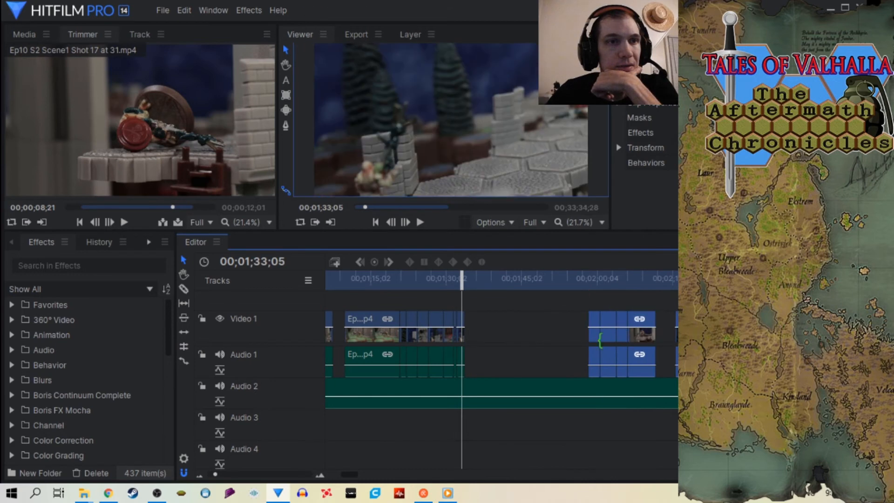
left_click(545, 317)
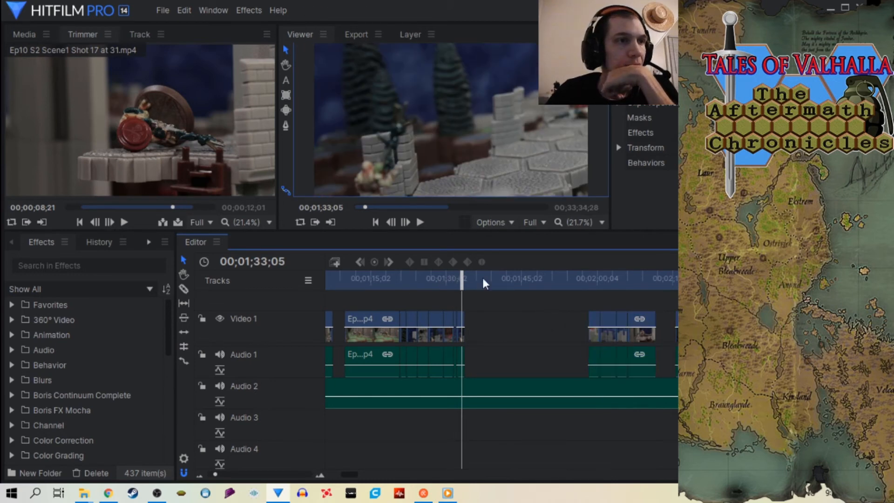
Step: Slice the Shot 10 clip at 00;02;01;23 and move one piece into the gap directly before the Shot 14 clip
left_click_drag(460, 283, 598, 300)
left_click_drag(215, 474, 237, 474)
left_click_drag(537, 285, 624, 288)
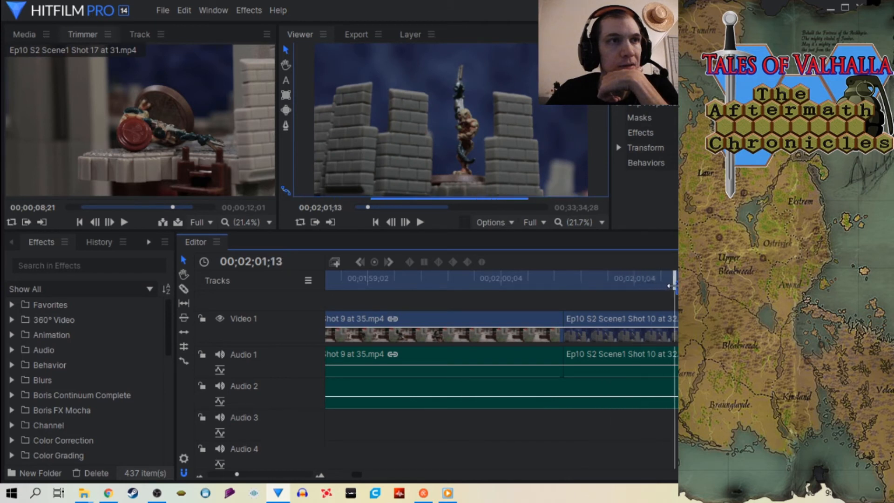
left_click_drag(680, 287, 523, 278)
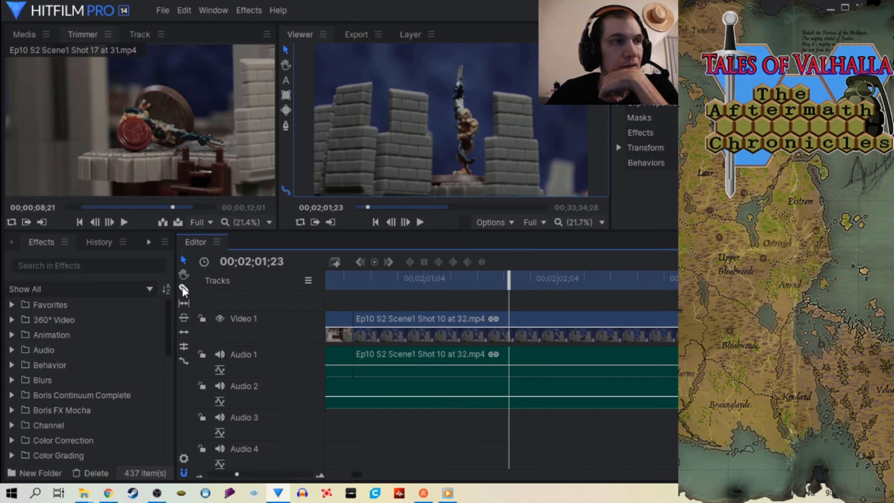
left_click(510, 336)
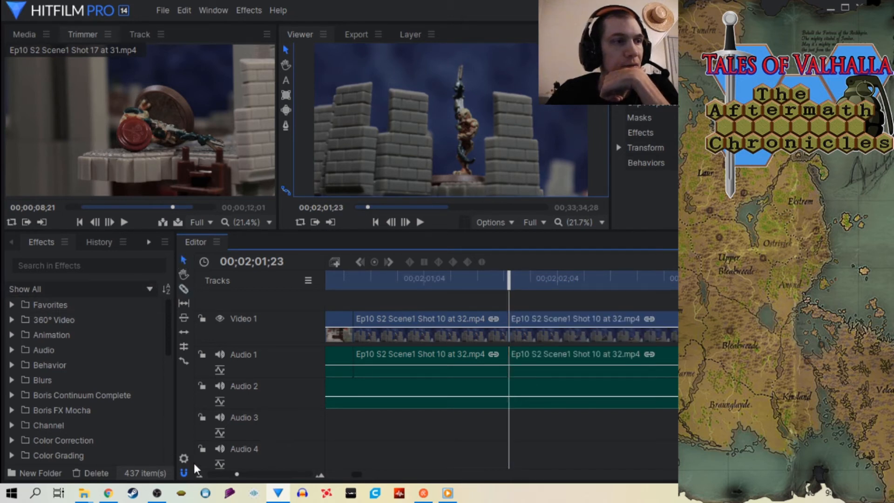
left_click_drag(237, 474, 221, 474)
left_click_drag(525, 333, 359, 335)
Step: Play the sequence from 00;01;06;23 to review the inserted Shot 10 piece, and save the project
left_click(341, 283)
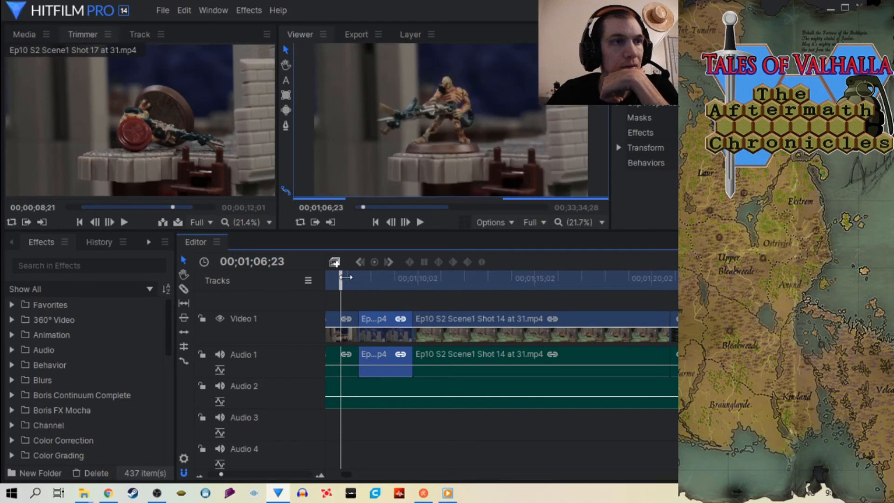
left_click(420, 222)
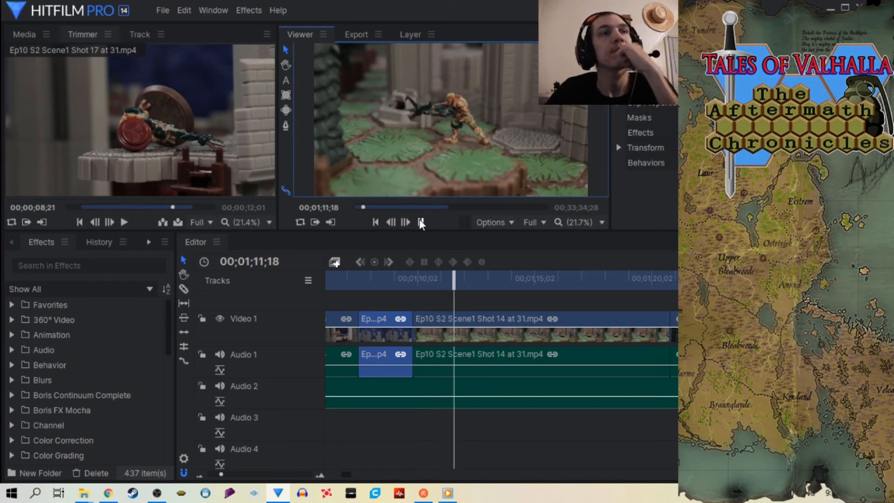
left_click(418, 298)
left_click_drag(501, 282, 612, 305)
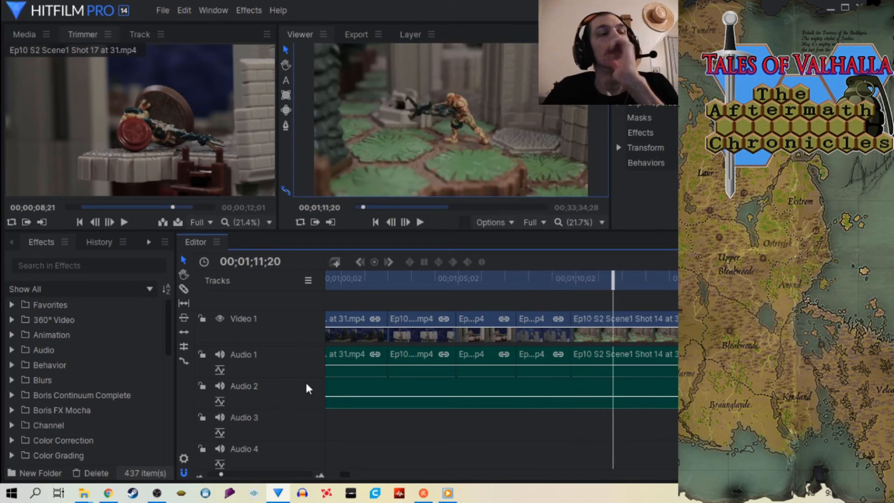
left_click_drag(222, 475, 215, 475)
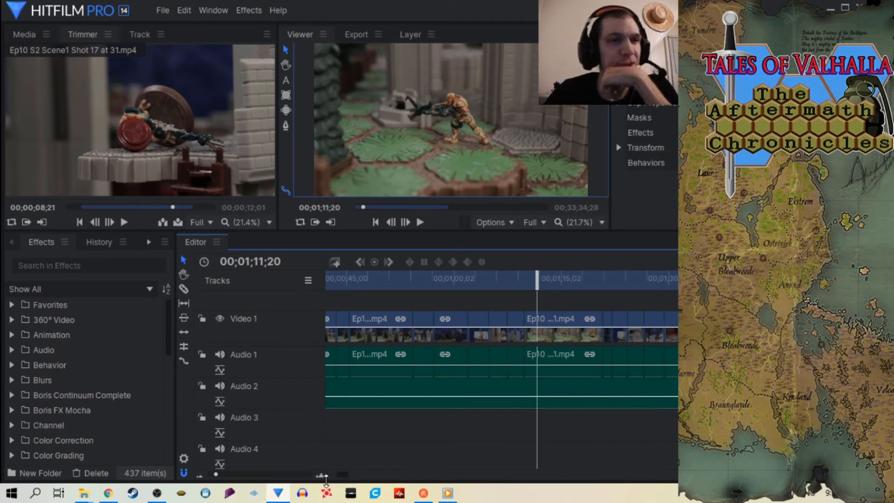
left_click(164, 9)
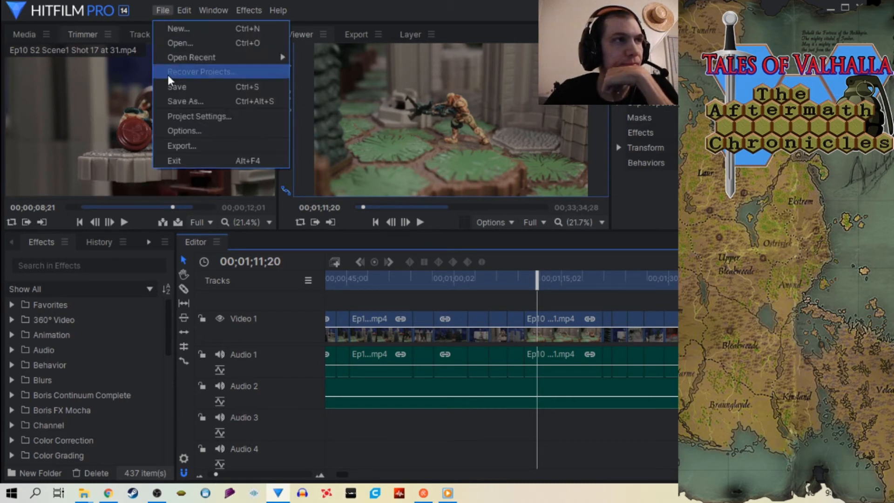
left_click(172, 87)
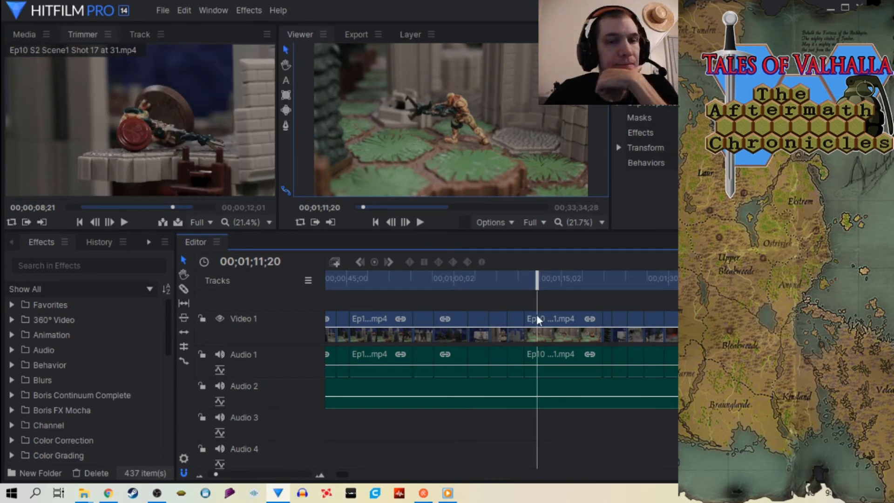
Step: Review the cut from Shot 10 to Shot 14 again and trim the start of the Shot 14 clip to 00;01;10;18
left_click_drag(534, 281, 508, 279)
left_click(420, 221)
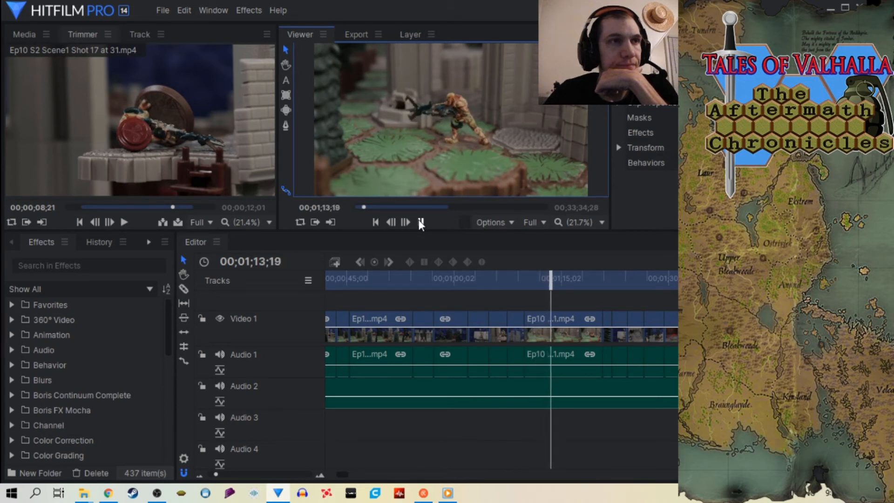
left_click(420, 221)
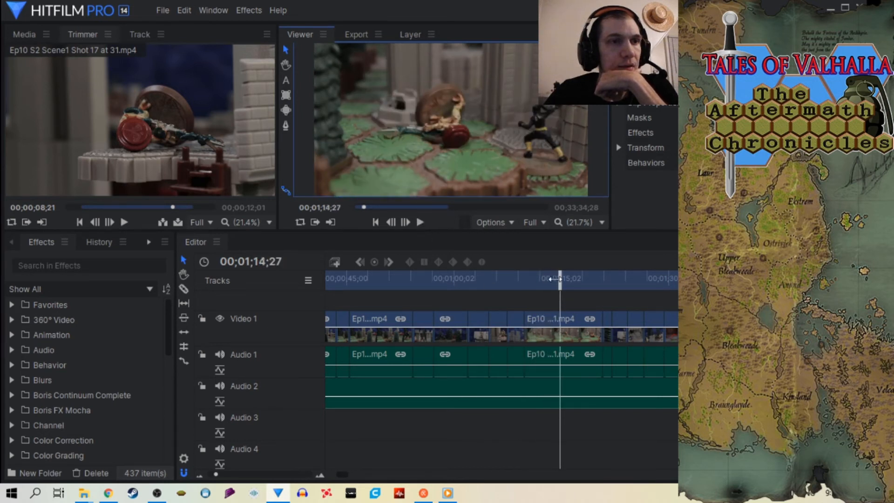
left_click_drag(555, 281, 524, 283)
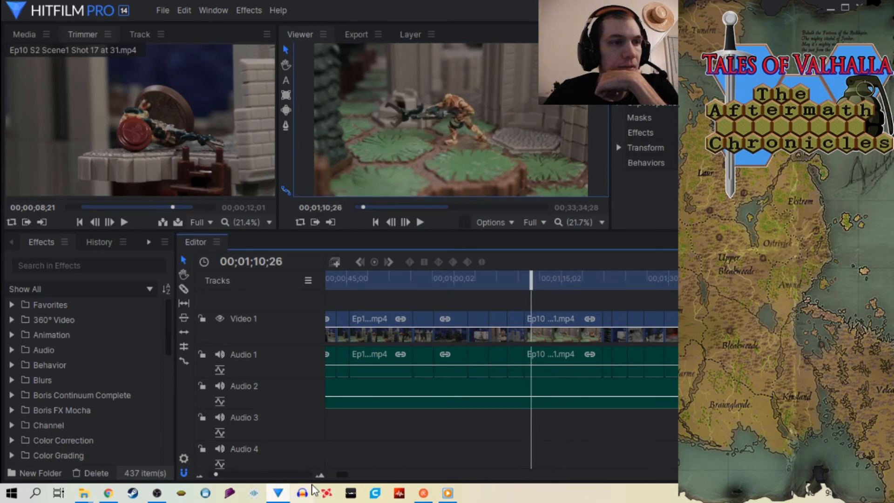
left_click_drag(223, 474, 239, 473)
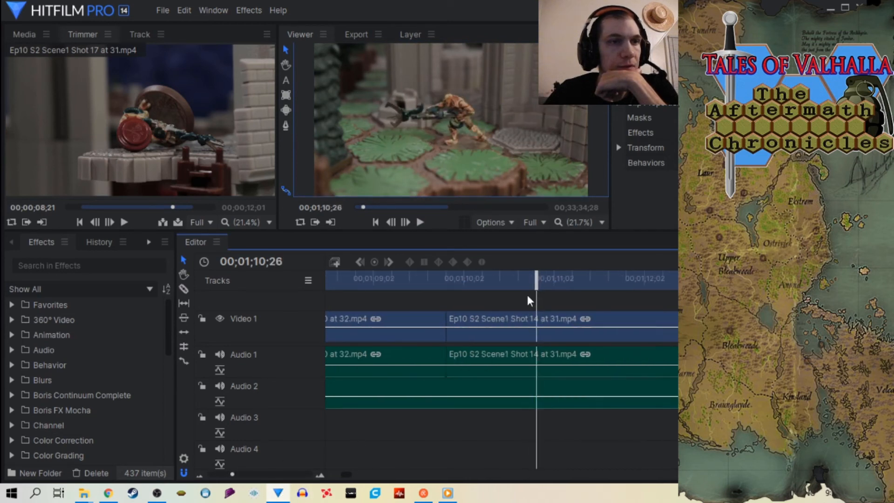
left_click_drag(533, 284, 514, 297)
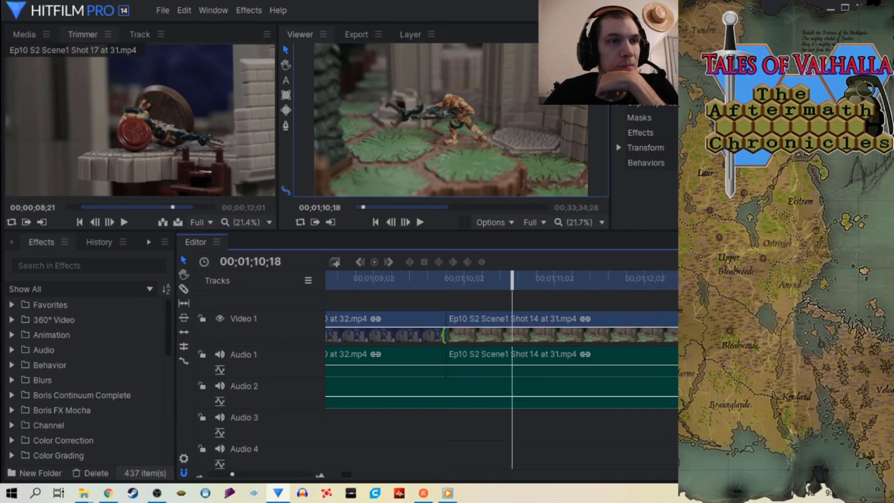
left_click_drag(444, 335, 509, 335)
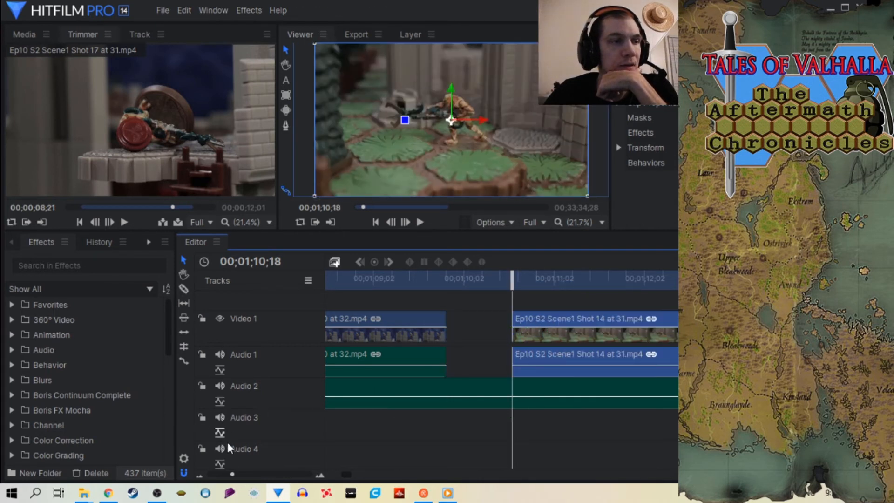
Step: Move the Shot 14 clip and the assembled clips following it earlier to close the gap after the Shot 10 piece
left_click_drag(232, 475, 214, 475)
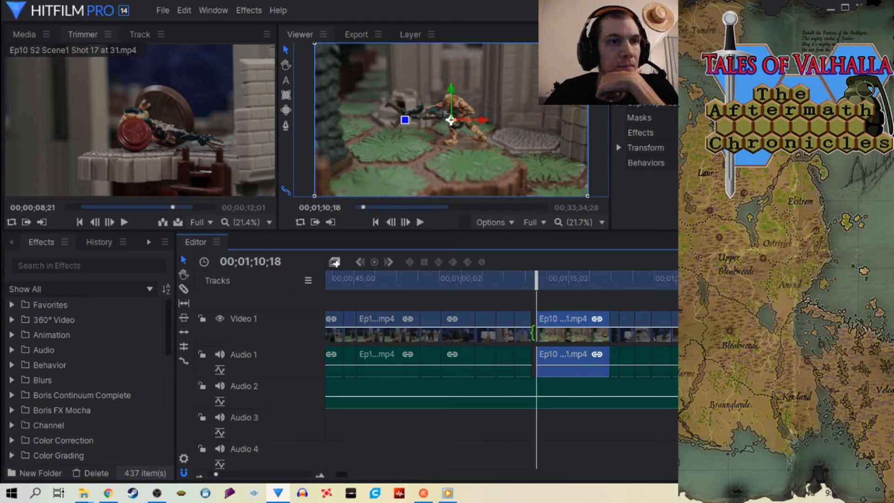
left_click_drag(684, 328, 552, 359)
left_click_drag(223, 468, 248, 468)
left_click_drag(622, 334, 524, 334)
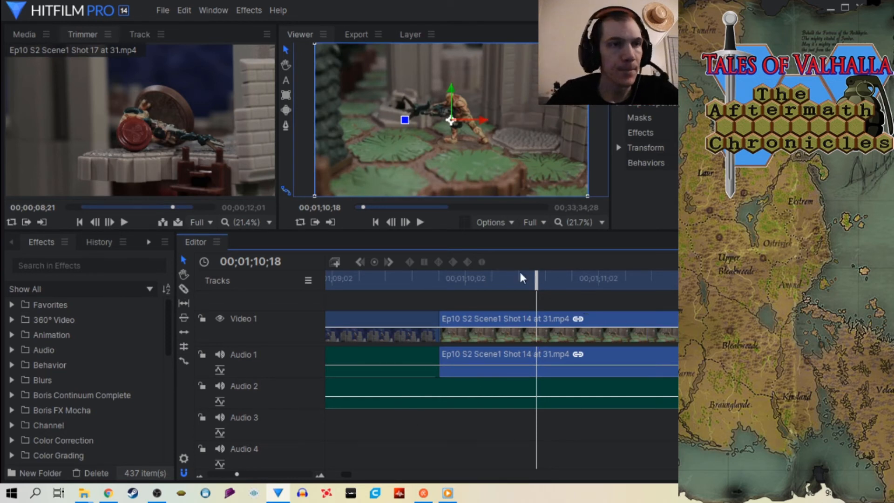
left_click(455, 304)
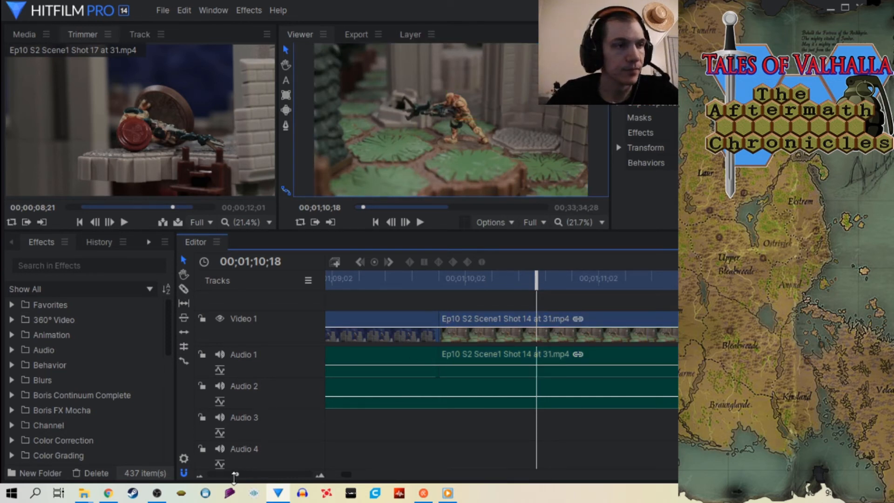
Step: Move the remaining Shot 10 piece so it starts directly after the last assembled clip, near 00;01;33
left_click_drag(237, 475, 213, 478)
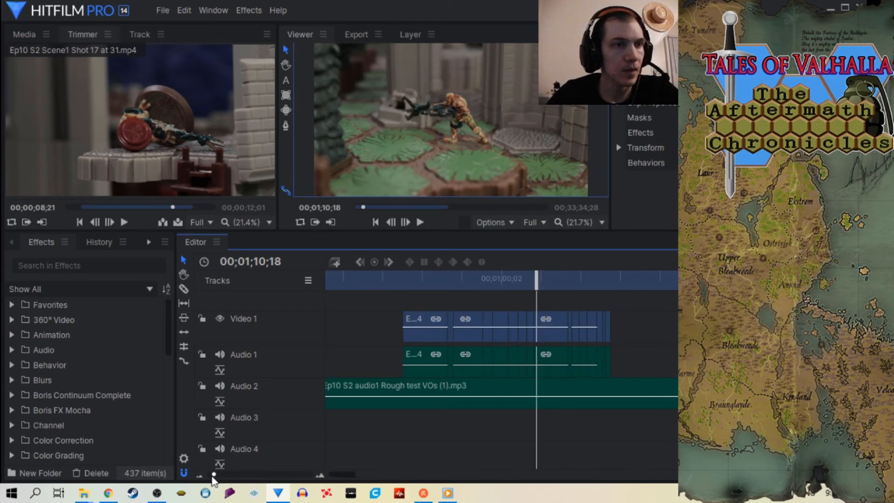
left_click_drag(531, 279, 581, 271)
left_click_drag(583, 333, 494, 331)
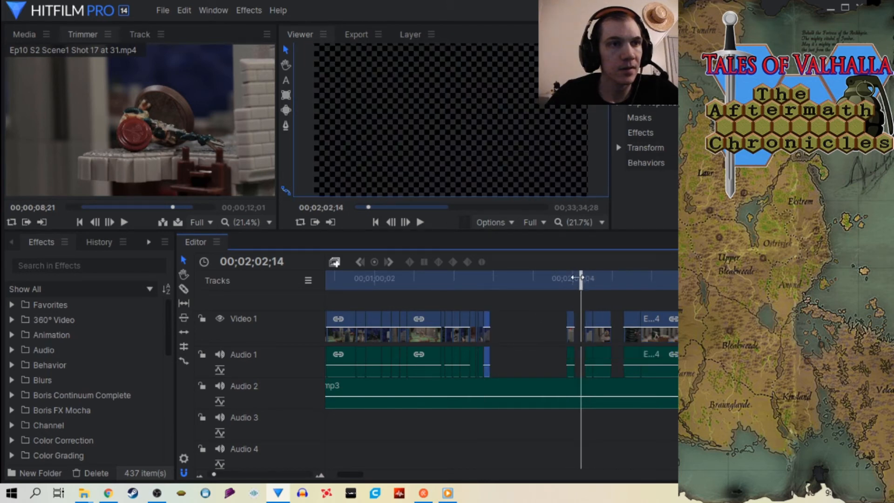
Step: Shift the second Shot 10 piece slightly later to about 00;01;33;09 and trim its end to about 00;01;35;02
left_click_drag(577, 278, 479, 291)
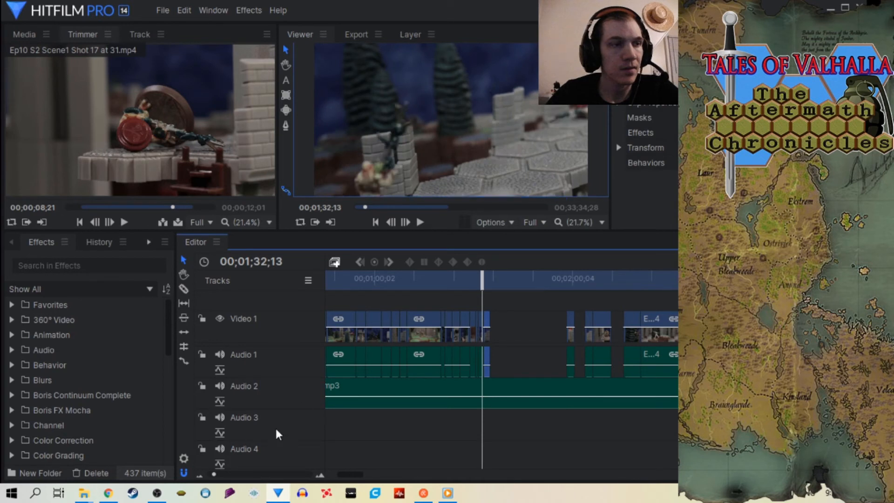
left_click_drag(216, 474, 225, 474)
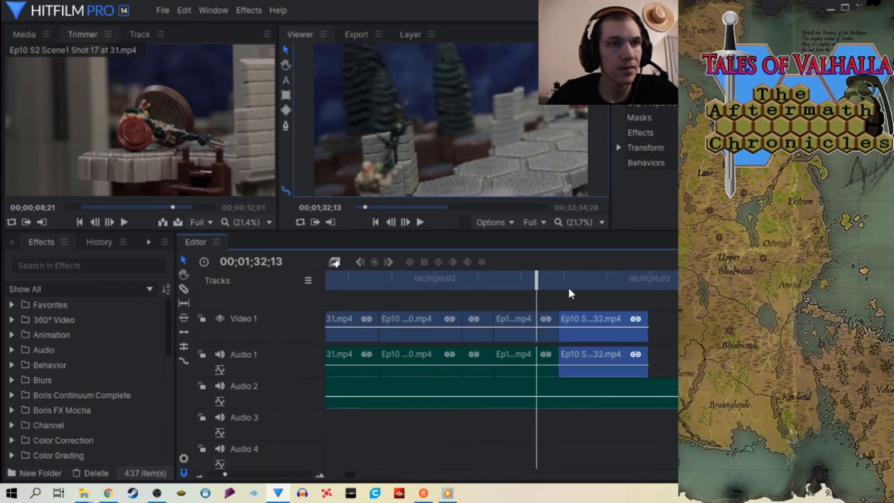
mouse_move(555, 287)
left_mouse_down()
mouse_move(573, 289)
mouse_move(560, 292)
left_mouse_up()
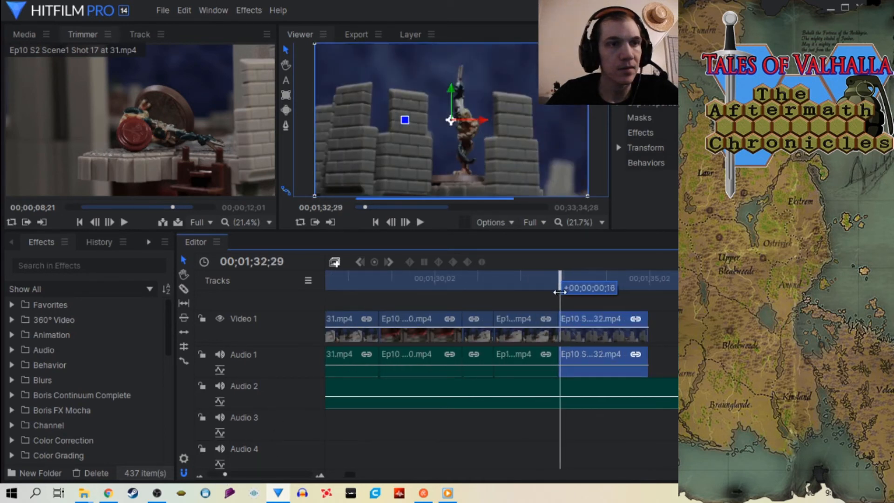
mouse_move(585, 339)
left_mouse_down()
mouse_move(608, 336)
mouse_move(600, 338)
left_mouse_up()
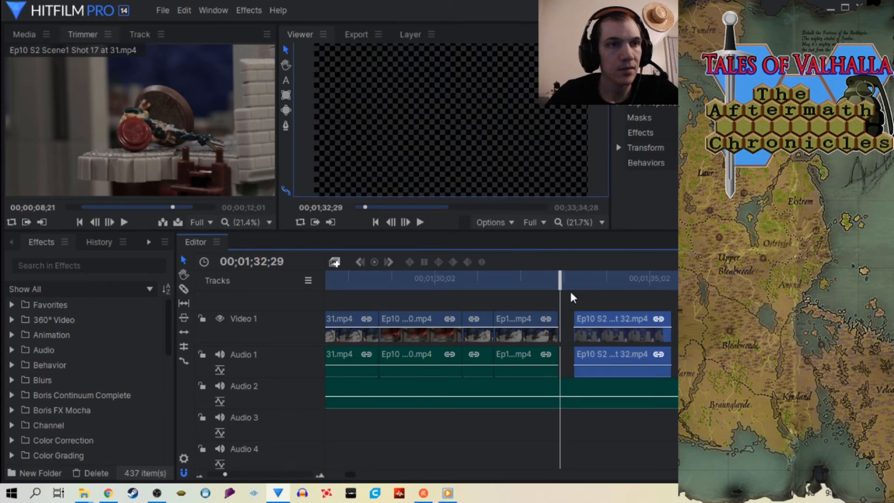
left_click_drag(554, 288, 645, 270)
left_click_drag(671, 334, 651, 337)
left_click_drag(647, 286, 573, 306)
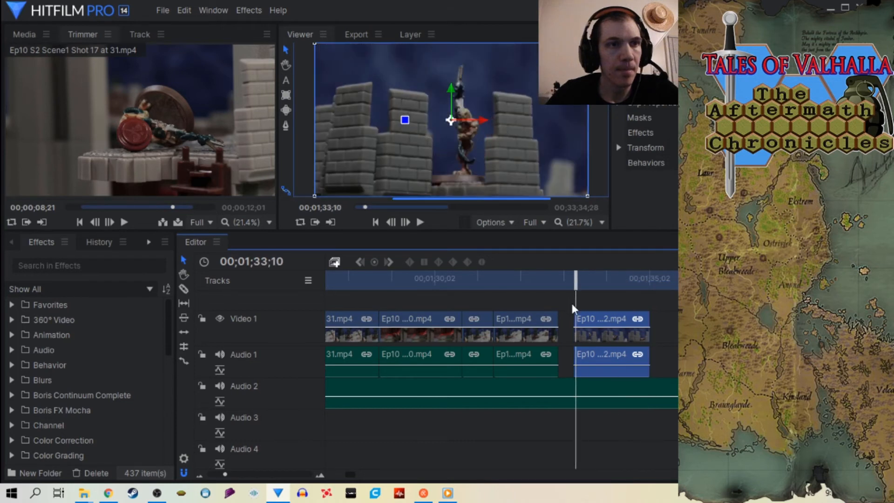
Step: Trim the start of the second Shot 10 piece to 00;01;33;14
left_click_drag(223, 476, 269, 474)
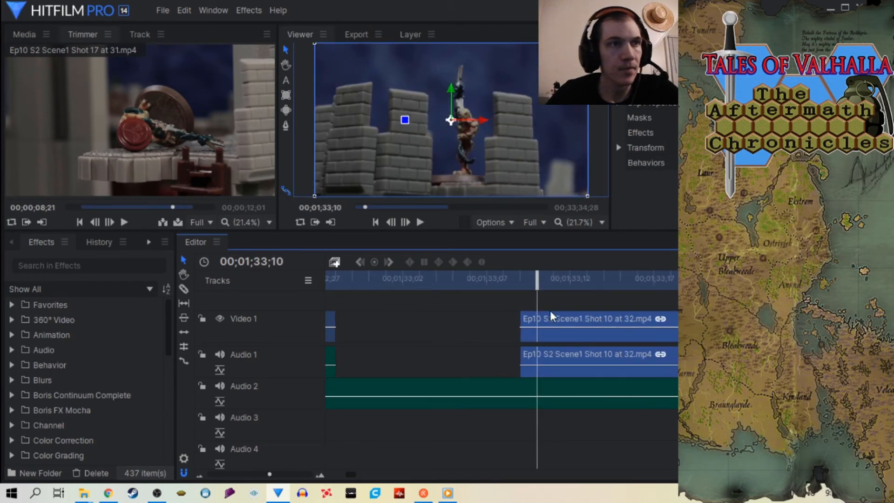
left_click_drag(536, 280, 529, 307)
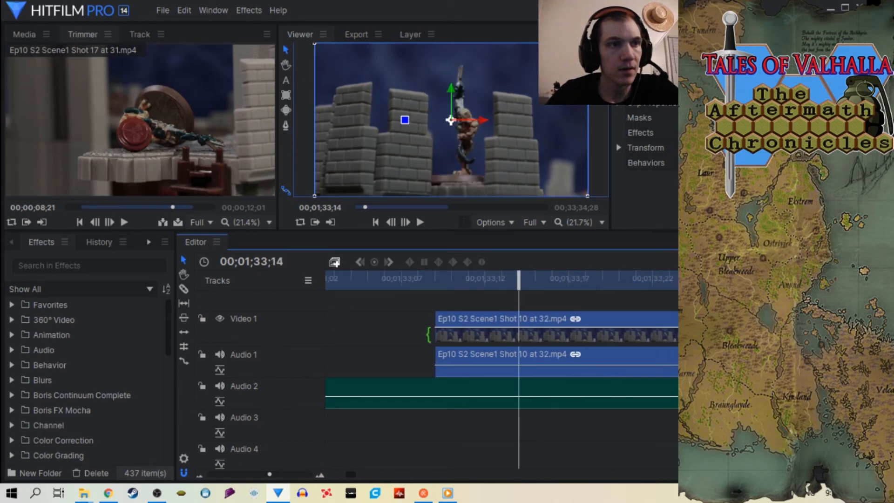
left_click_drag(428, 335, 519, 338)
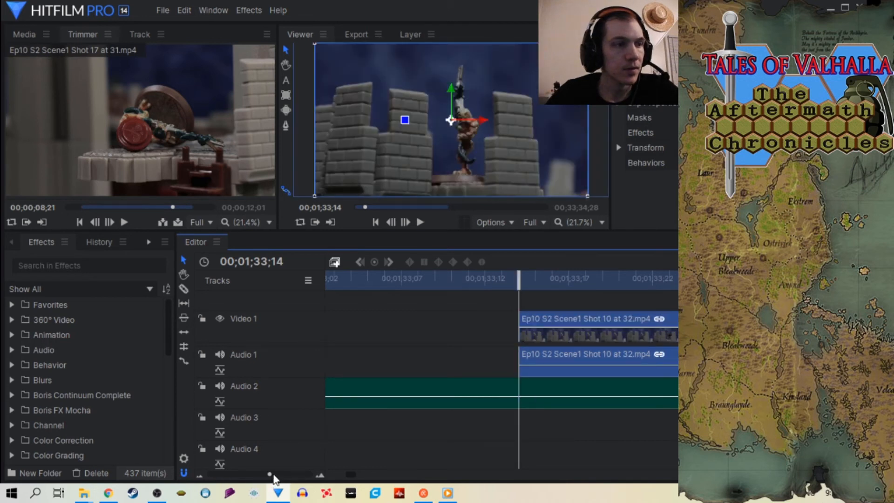
Step: Move the trimmed Shot 10 piece further along the timeline to about 00;01;35 and scrub to 00;02;29;03
left_click_drag(274, 475, 226, 475)
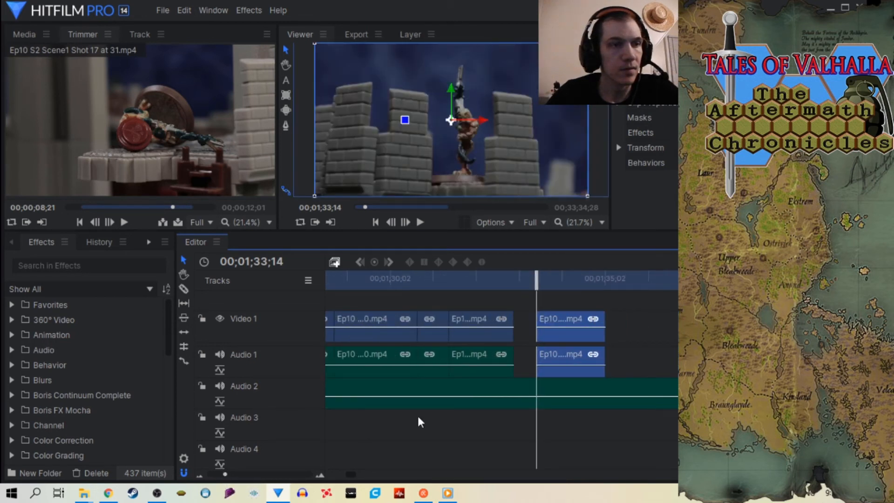
left_click_drag(546, 339, 608, 335)
left_click_drag(225, 474, 212, 479)
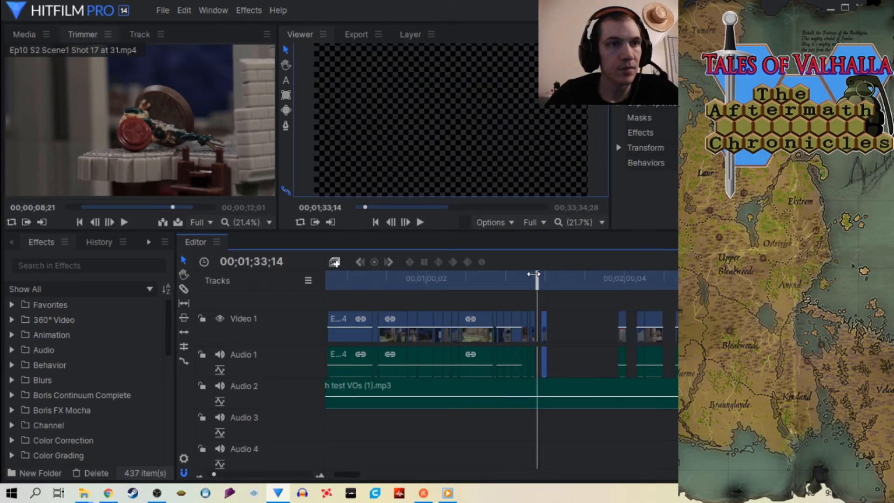
left_click_drag(535, 275, 716, 301)
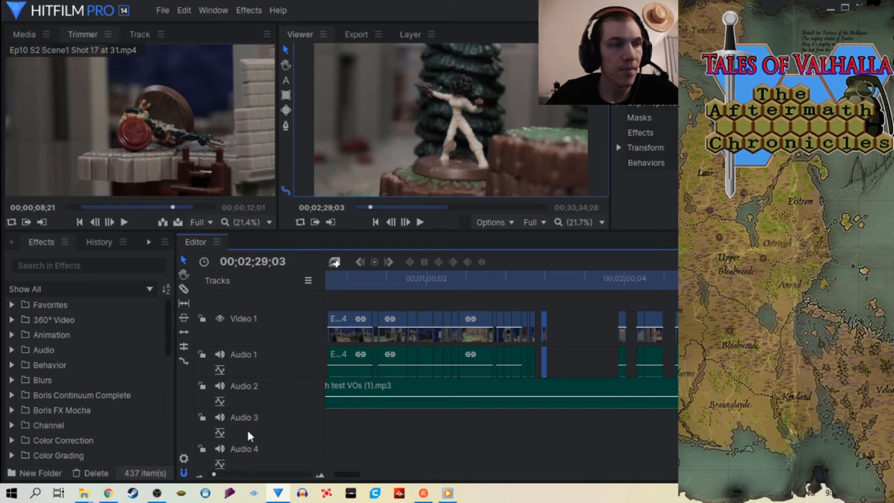
Step: Split the Shot 12 clip at 00;02;28;20 and move its middle piece directly after the Shot 10 piece, near 00;01;36
left_click_drag(214, 475, 233, 475)
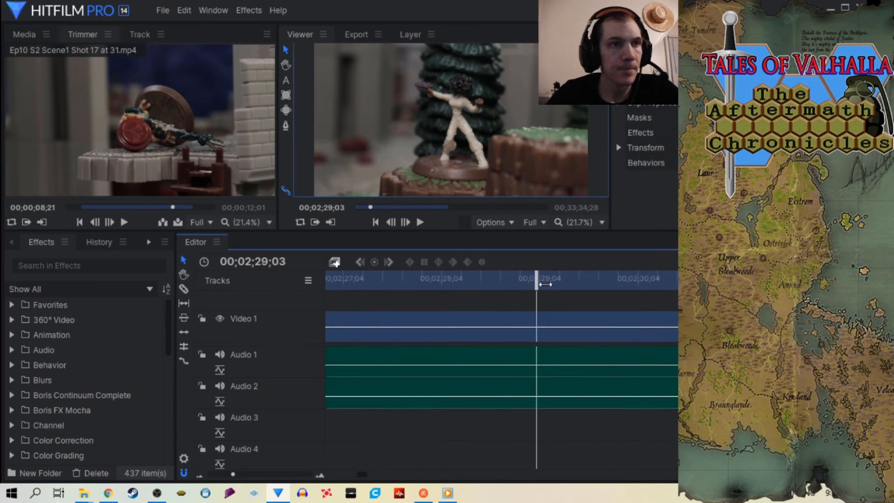
left_click_drag(546, 284, 597, 305)
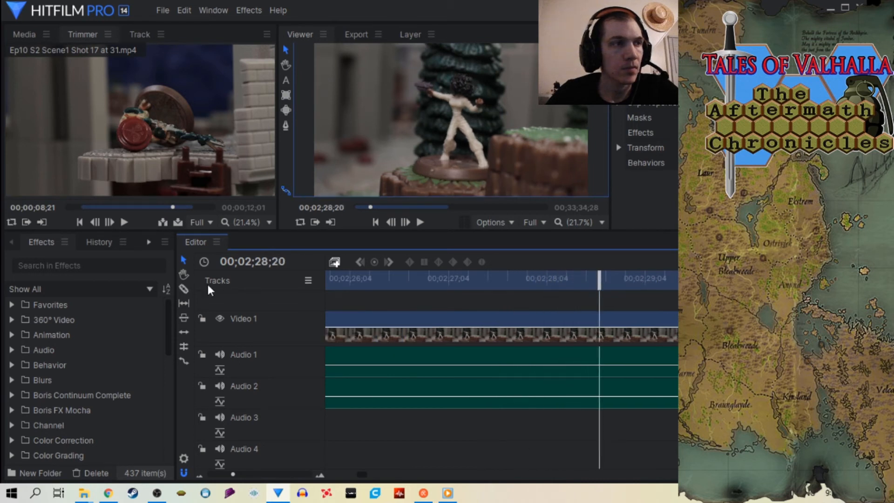
left_click(600, 337)
left_click_drag(233, 475, 214, 475)
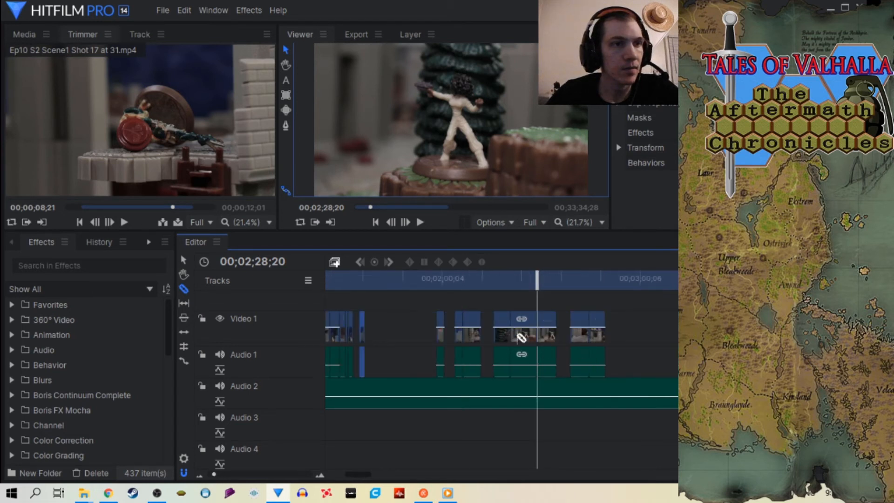
left_click(181, 260)
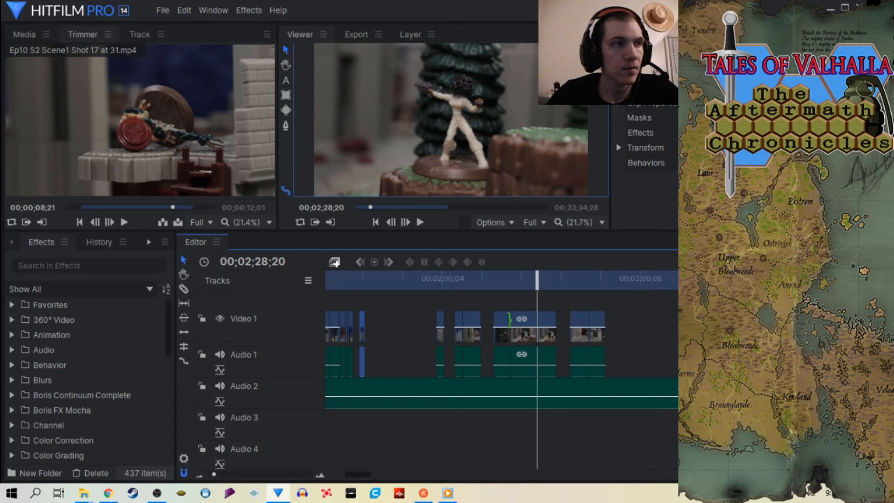
left_click_drag(529, 333, 383, 334)
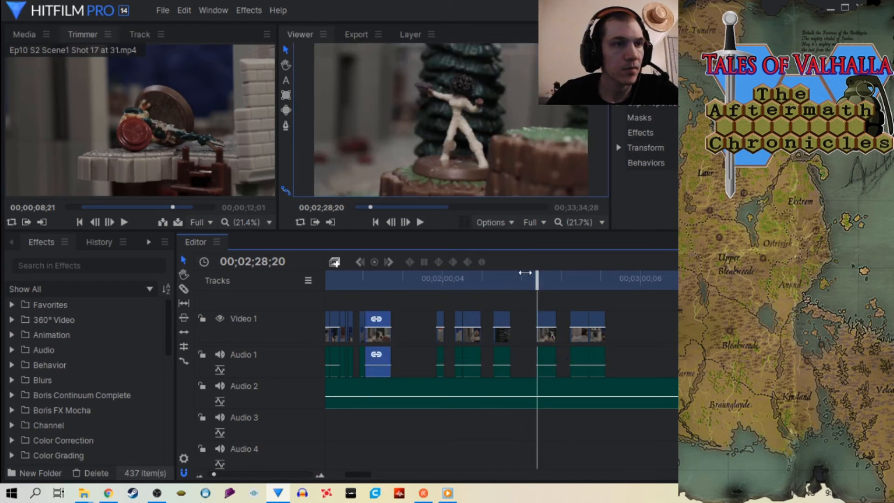
Step: Trim the start of the moved Shot 12 piece to 00;01;37;25 and save the project
left_click_drag(525, 273, 367, 275)
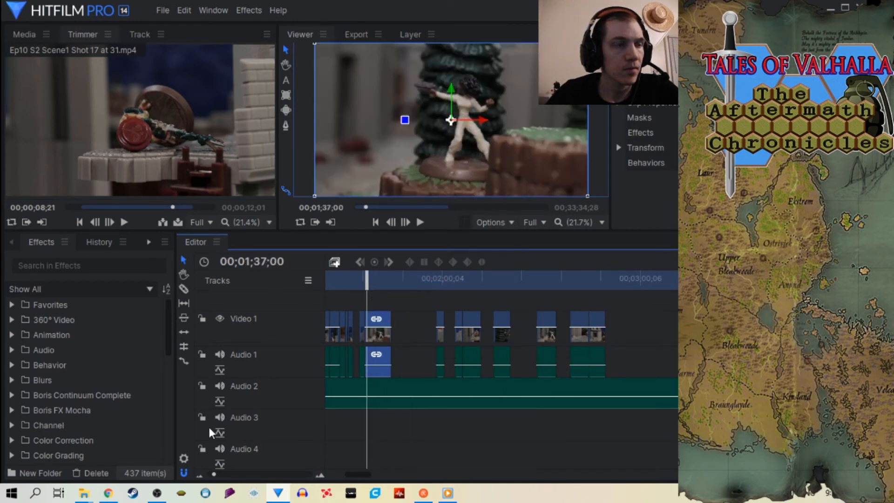
left_click_drag(214, 475, 223, 474)
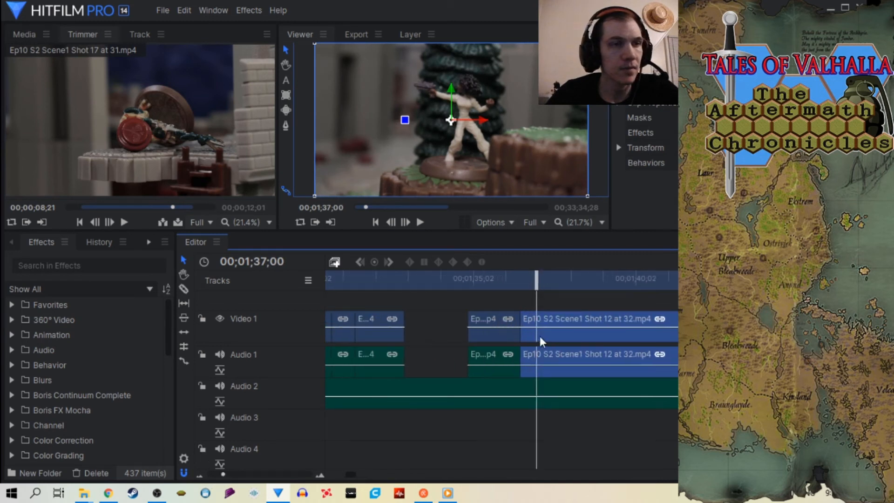
left_click_drag(535, 279, 571, 330)
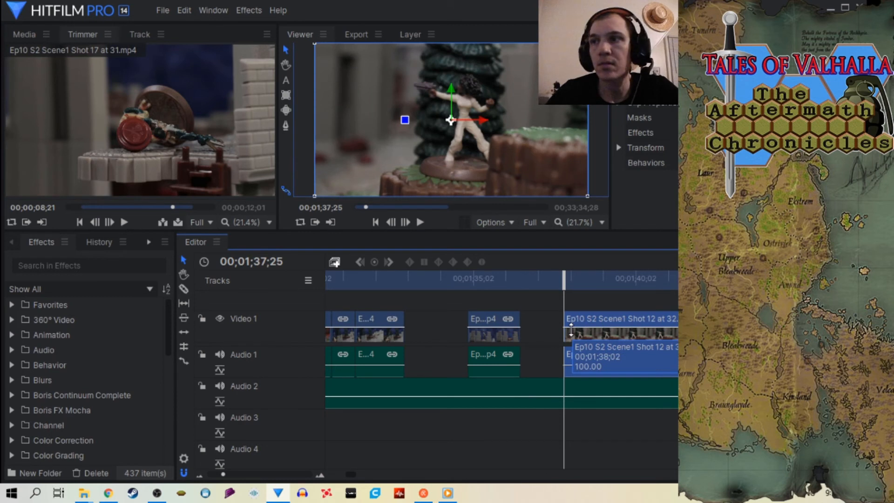
left_click_drag(572, 331, 572, 330)
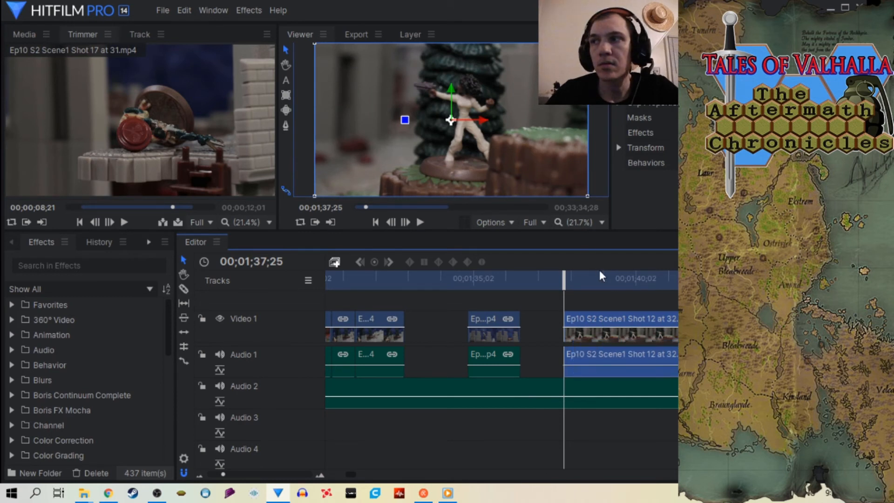
left_click(162, 11)
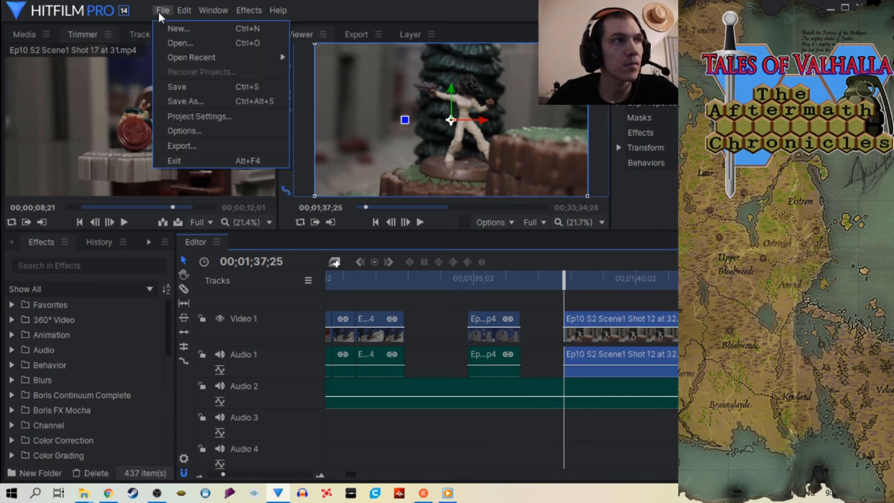
left_click(182, 86)
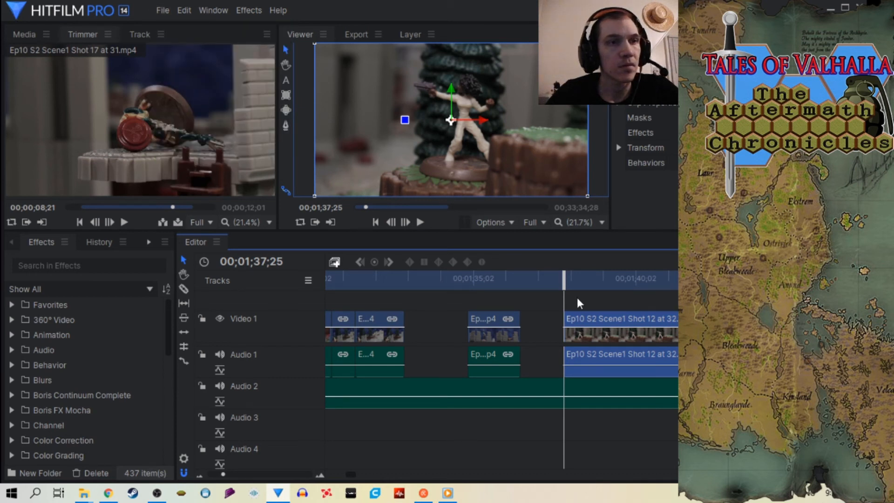
Step: Split the moved Shot 12 piece at 00;01;40;12
left_click_drag(563, 286, 647, 279)
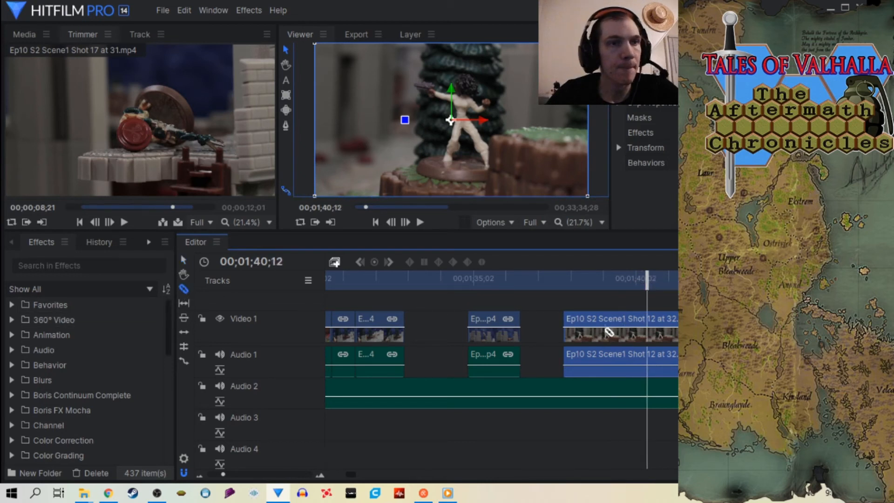
left_click(648, 329)
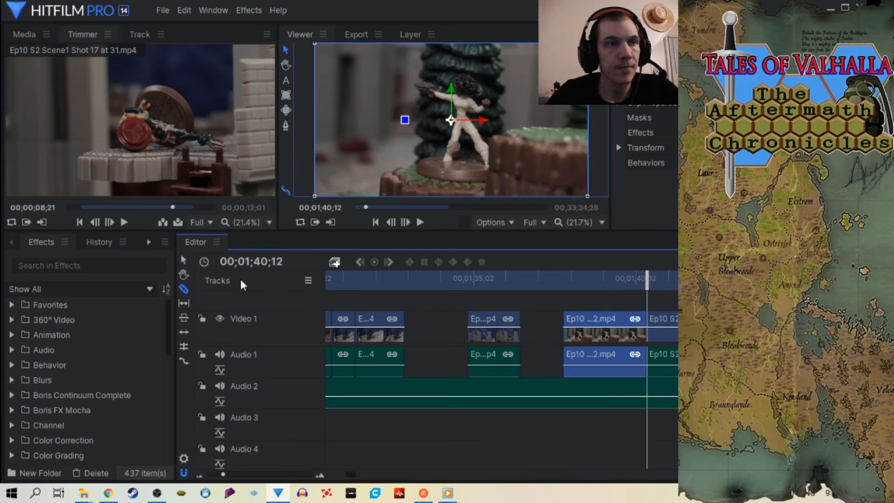
left_click(189, 260)
Step: Shorten the second Shot 12 piece at its start, keep it against the first piece, and trim its end to 00;01;42;04
left_click_drag(647, 280, 579, 277)
left_click_drag(522, 332, 541, 329)
left_click_drag(510, 278, 572, 278)
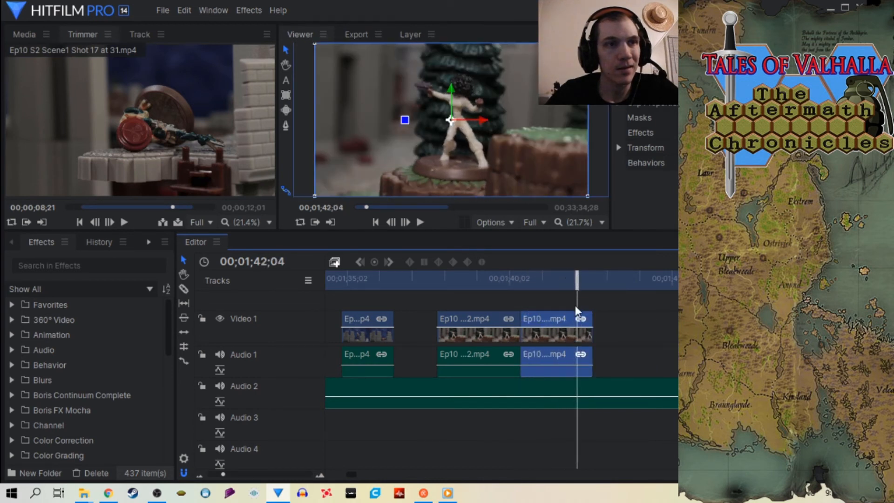
left_click_drag(593, 333, 577, 334)
Step: Place the Shot 10 piece after the two Shot 12 pieces and move all three up against the last assembled clip near 00;01;33
left_click_drag(578, 283, 343, 289)
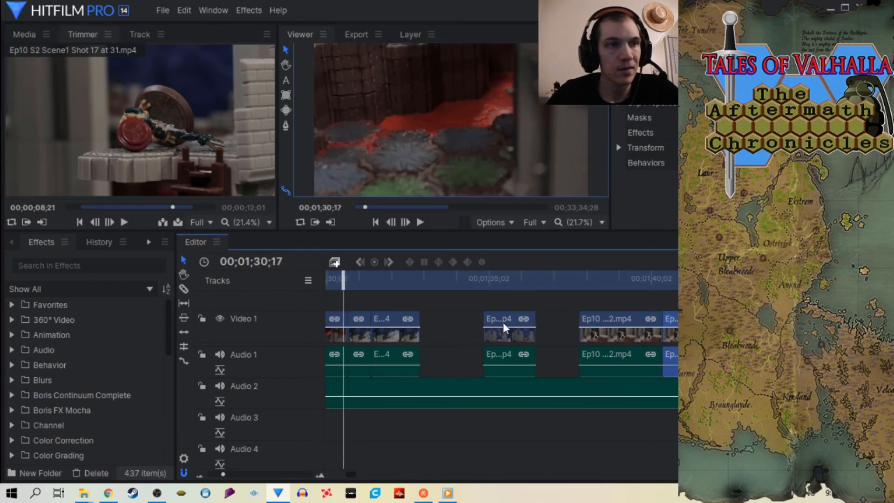
left_click_drag(503, 333, 737, 333)
left_click_drag(559, 303, 699, 368)
left_click_drag(586, 330, 432, 326)
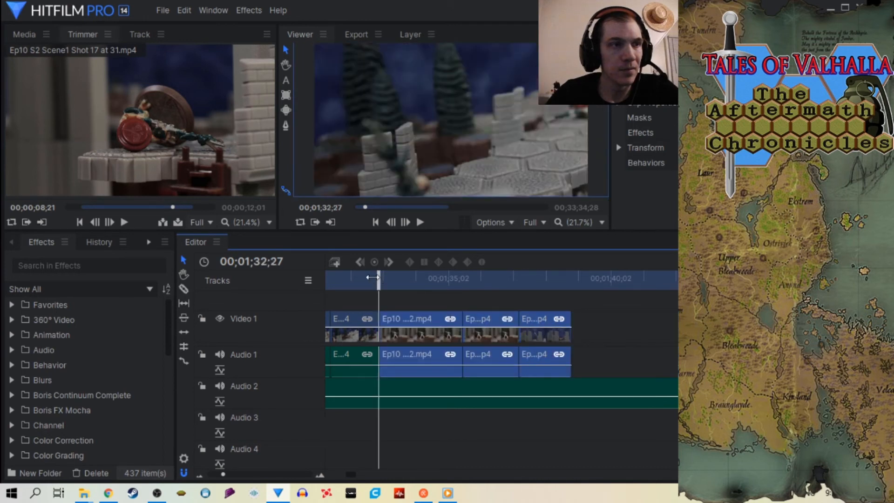
Step: Play back the assembled clips and trim the start of the second Shot 12 piece to 00;01;35;27
left_click_drag(378, 280, 362, 279)
left_click(420, 223)
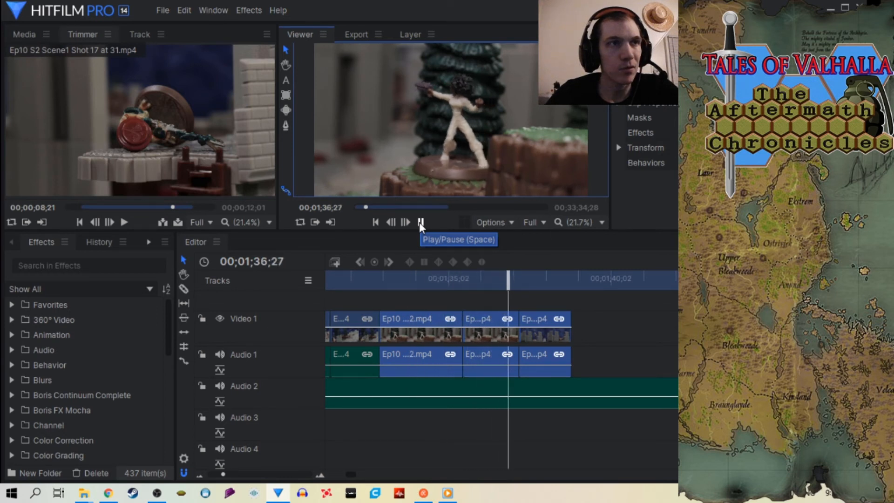
left_click(419, 222)
left_click_drag(516, 279, 480, 306)
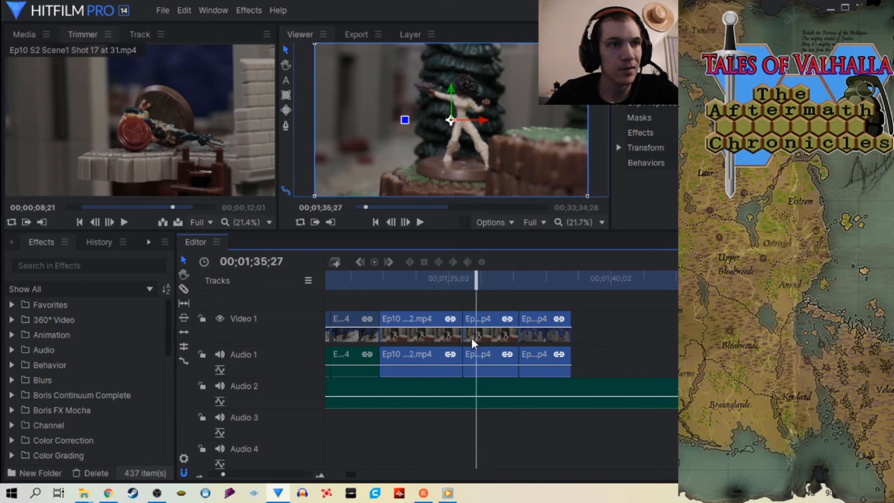
left_click_drag(464, 335, 476, 338)
left_click(471, 297)
Step: Trim the end of the first Shot 12 piece to 00;01;34;24 and move the two following clips up against it
left_click_drag(475, 288, 440, 299)
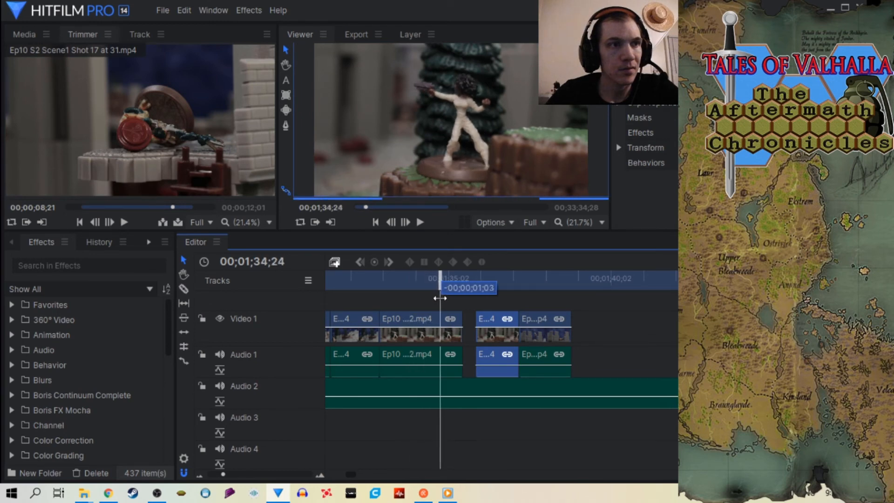
left_click_drag(461, 333, 440, 334)
left_click_drag(458, 326, 546, 351)
left_click_drag(497, 339, 461, 338)
Step: Play back the cut from 00;01;34;02 and trim the end of the second Shot 12 piece to 00;01;35;25
left_click_drag(442, 289, 417, 280)
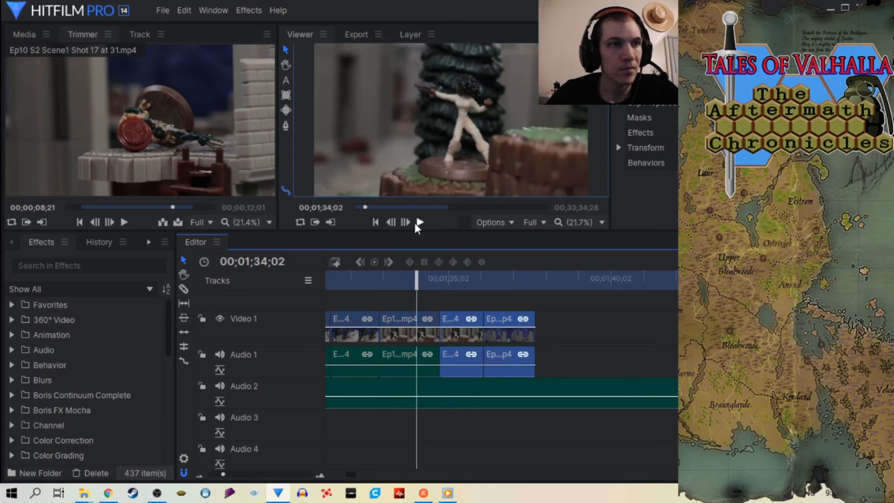
left_click(420, 222)
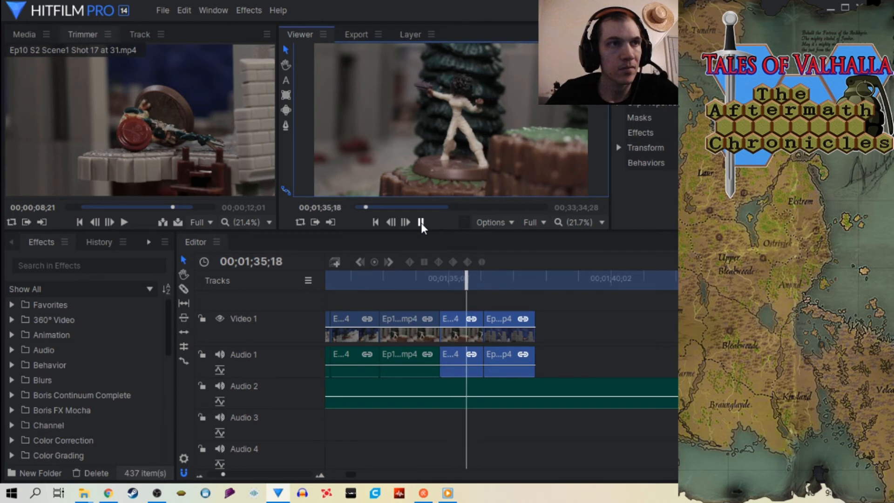
left_click(421, 222)
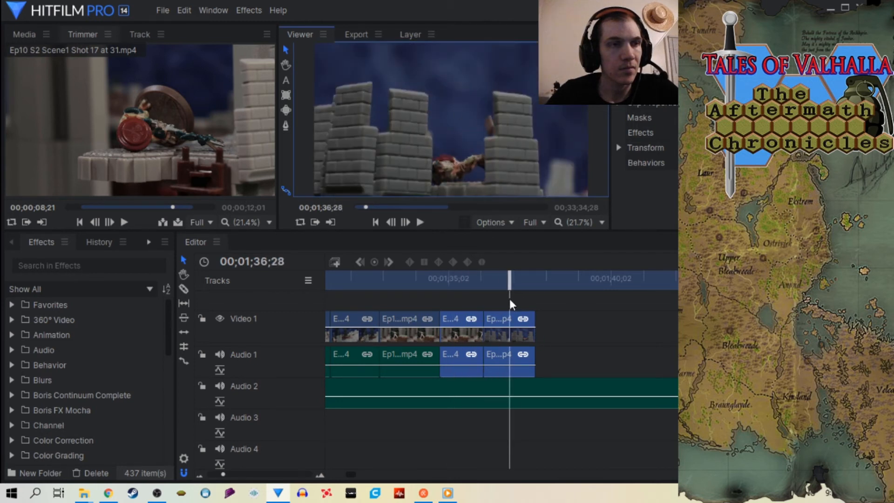
left_click_drag(224, 475, 234, 474)
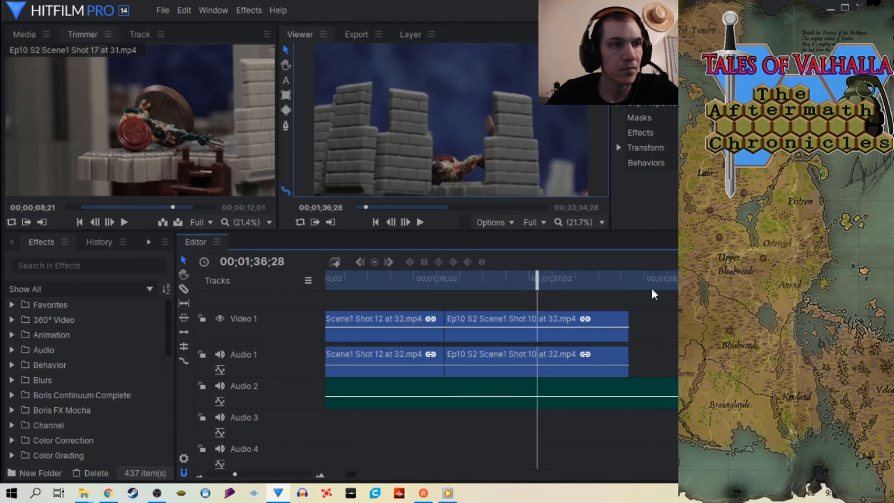
left_click(496, 306)
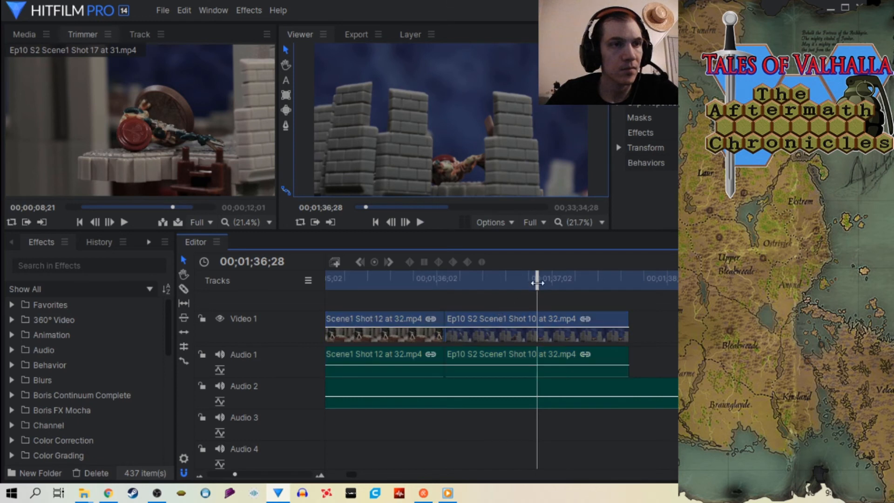
left_click_drag(537, 279, 412, 288)
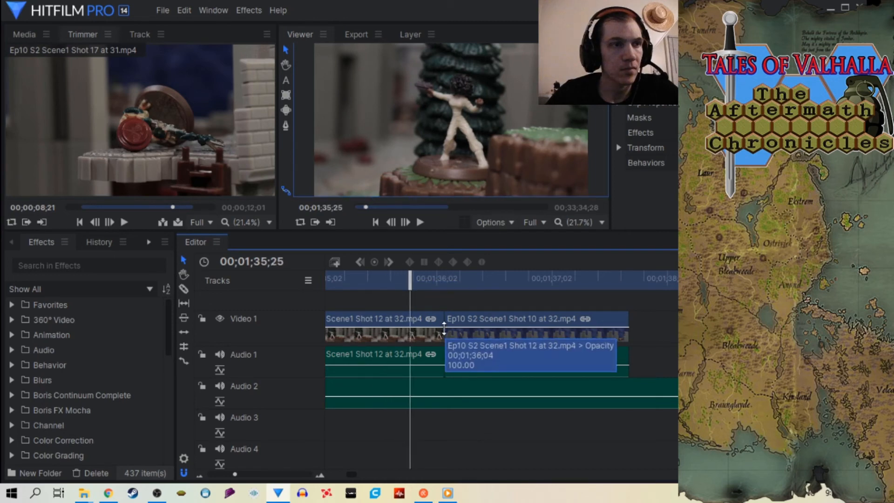
left_click_drag(444, 335, 413, 336)
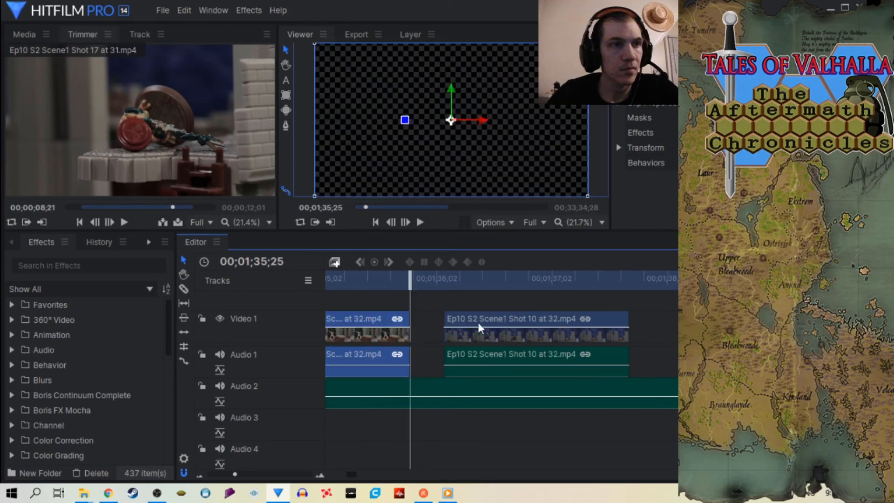
Step: Move the Shot 10 piece directly against the shortened Shot 12 piece and play the cut from 00;01;35;10
left_click_drag(487, 334, 421, 336)
left_click(352, 279)
left_click(419, 222)
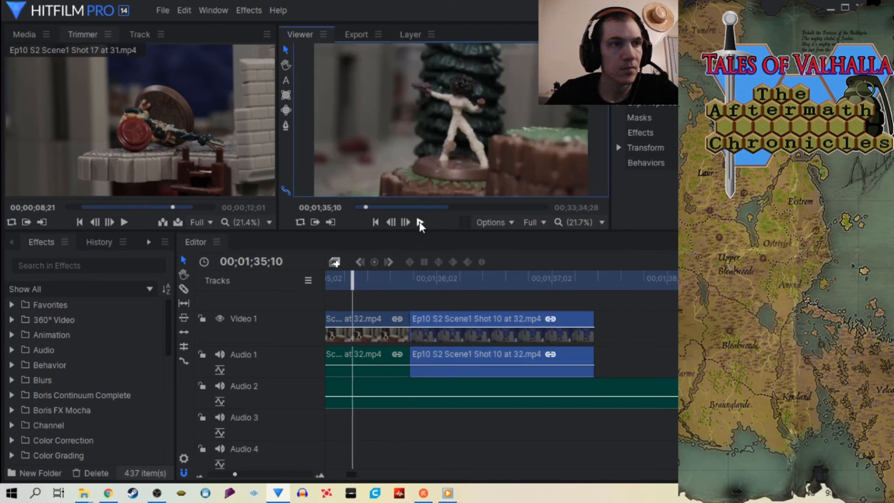
left_click(420, 223)
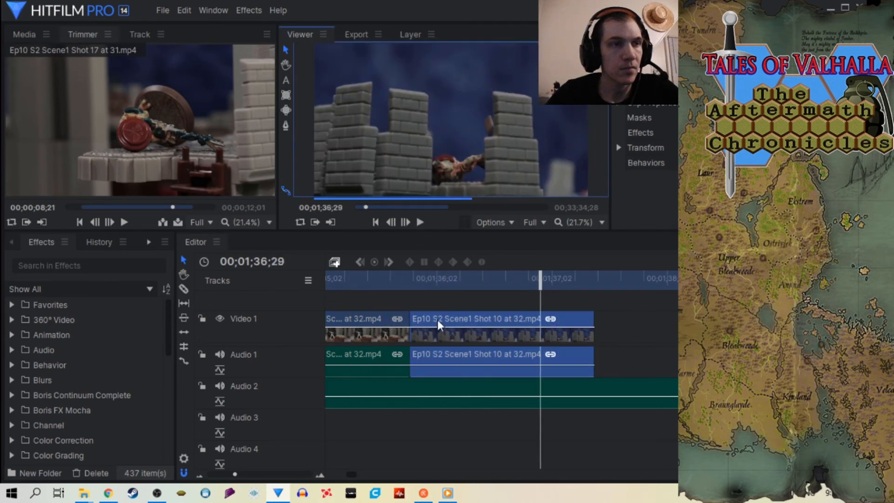
Step: Move the Shot 17 clip directly after the Shot 10 piece so it starts at 00;01;37;14
left_click_drag(234, 475, 216, 475)
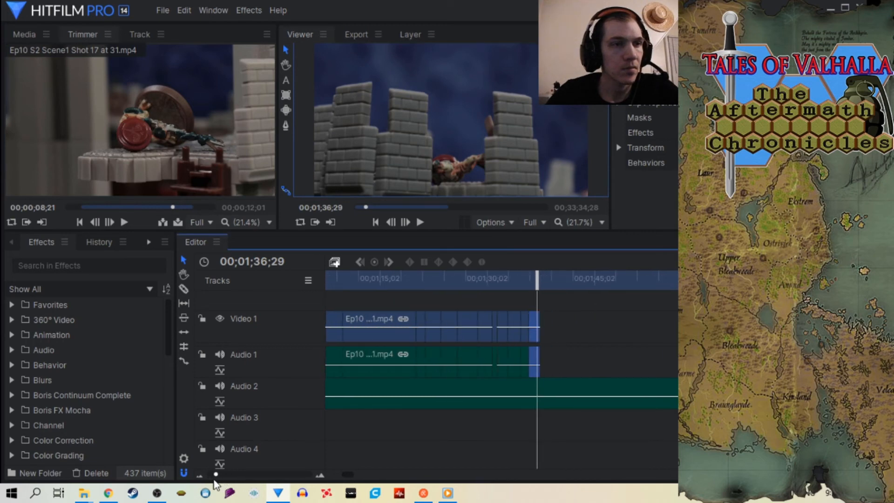
left_click_drag(538, 283, 463, 331)
left_click(444, 283)
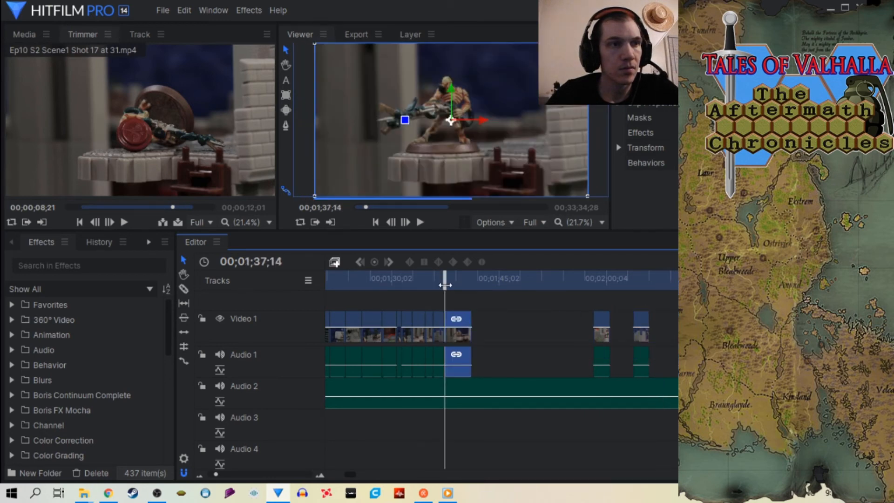
Step: Play back the cut from 00;01;35;29 and trim the start of the Shot 17 clip to 00;01;37;26
left_click_drag(214, 474, 225, 474)
left_click_drag(528, 287, 473, 284)
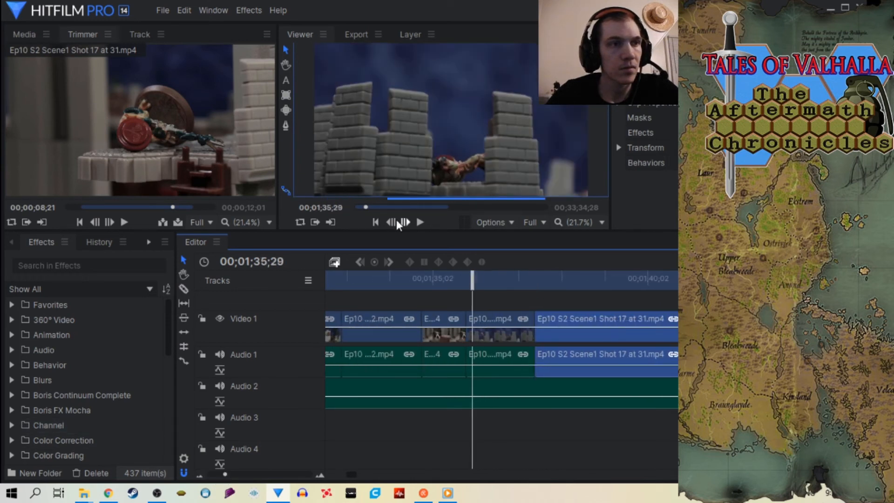
left_click(417, 220)
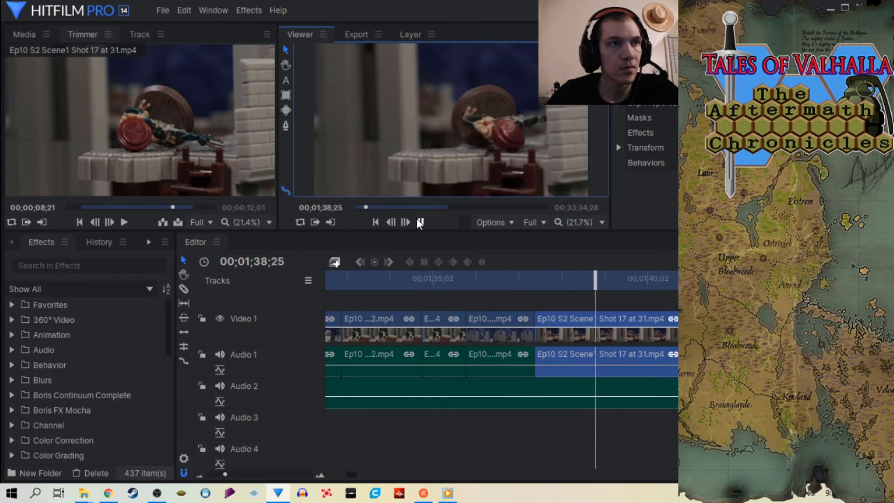
left_click(418, 219)
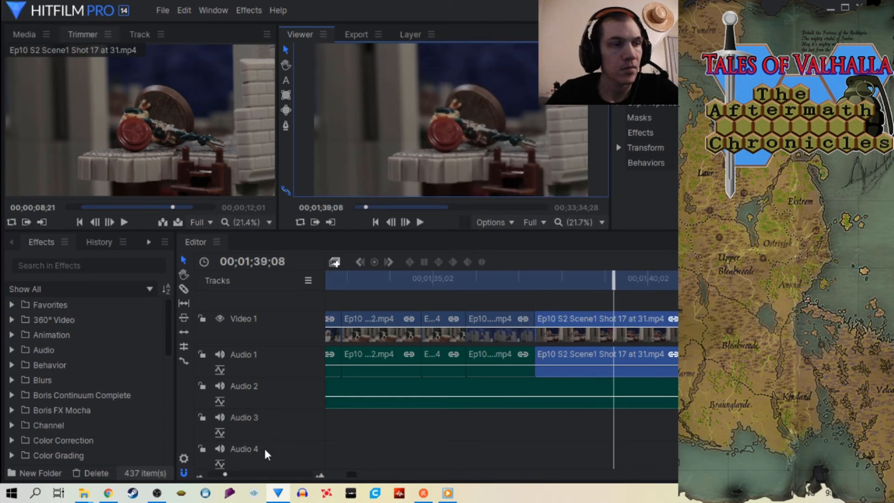
left_click_drag(224, 475, 230, 475)
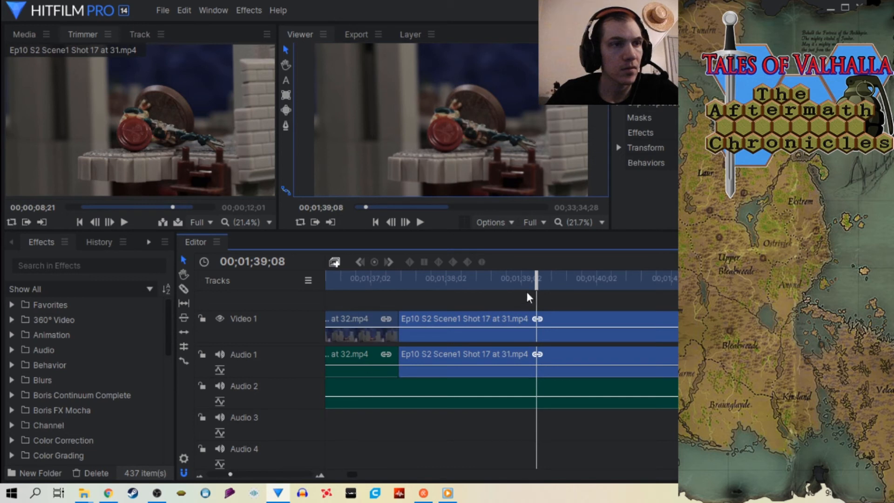
left_click_drag(528, 294, 432, 304)
left_click_drag(399, 337, 431, 337)
Step: Trim the end of the Shot 10 piece to 00;01;37;01 and move the Shot 17 clip directly against it
left_click_drag(431, 289, 462, 292)
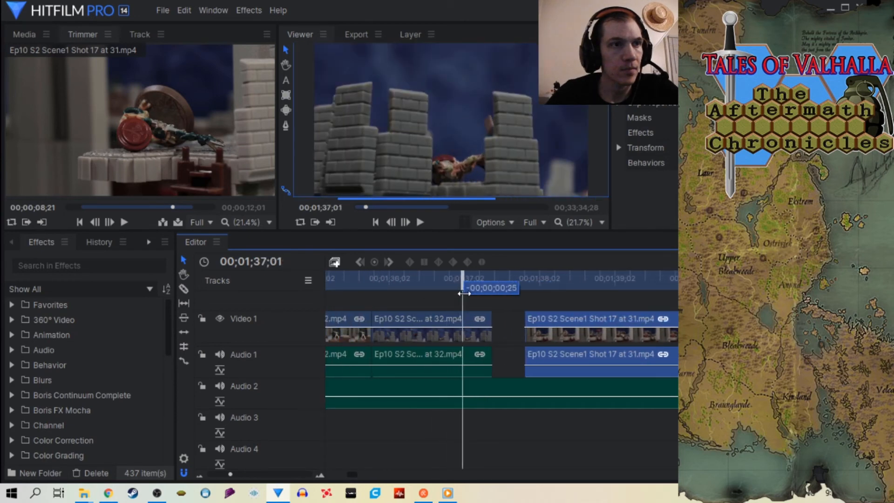
left_click_drag(491, 334, 463, 335)
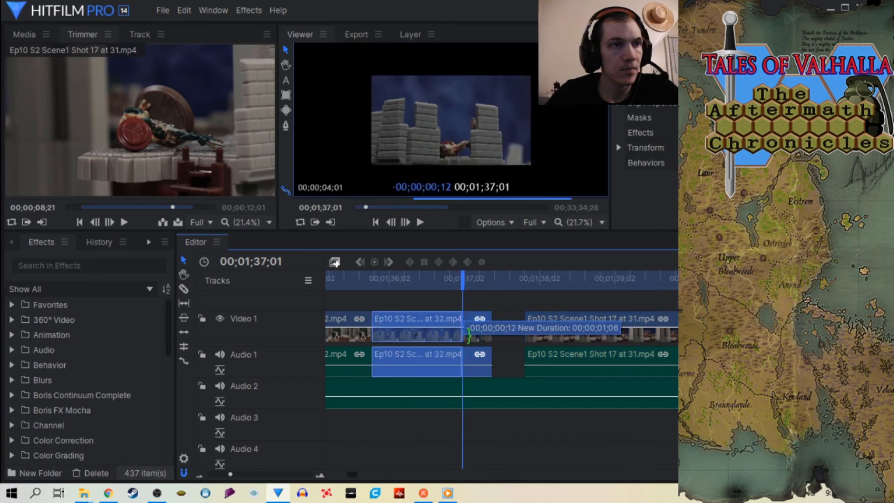
left_click_drag(560, 340, 501, 340)
Step: Play back the cut and trim the end of the Shot 17 clip to about 00;01;38;18
left_click(403, 277)
left_click(422, 222)
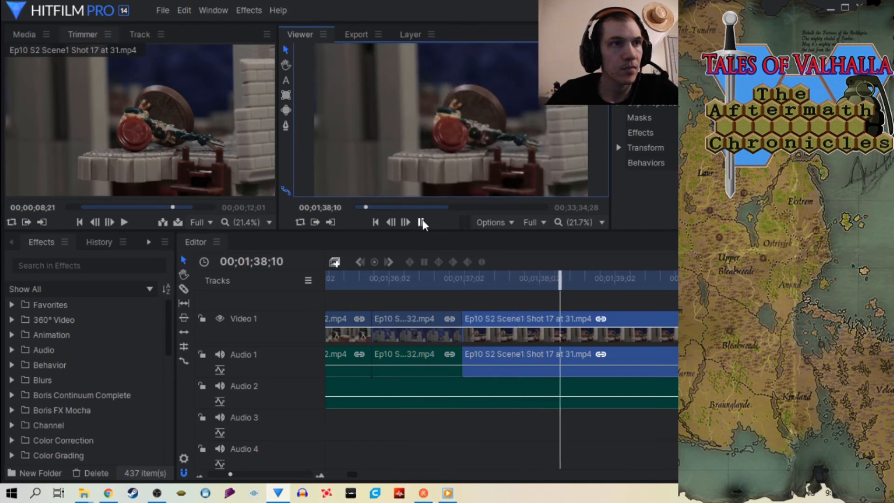
left_click(422, 222)
left_click_drag(704, 335, 582, 334)
left_click_drag(572, 286, 357, 290)
left_click(420, 221)
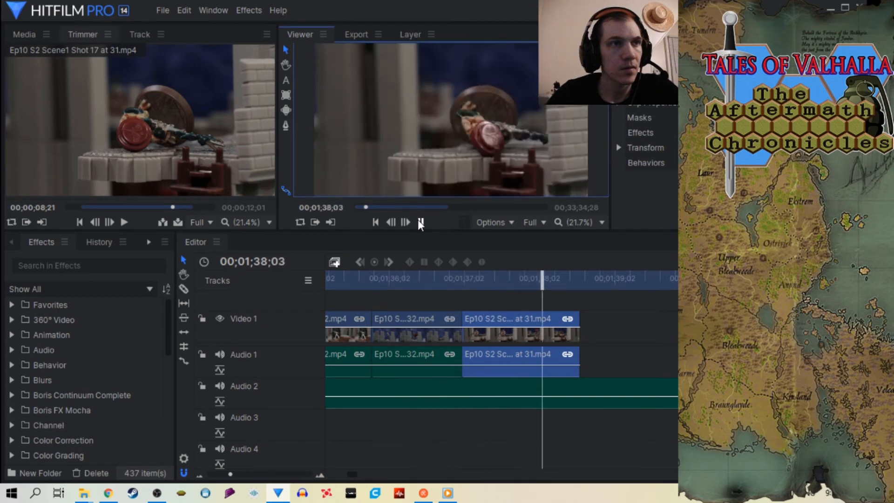
left_click(419, 222)
Step: Shorten the start of the Shot 17 clip by about 8 frames against the Shot 10 piece and play from 00;01;36;21
left_click_drag(568, 285, 485, 298)
mouse_move(486, 336)
left_mouse_down()
mouse_move(501, 334)
mouse_move(491, 335)
left_mouse_up()
left_click(437, 278)
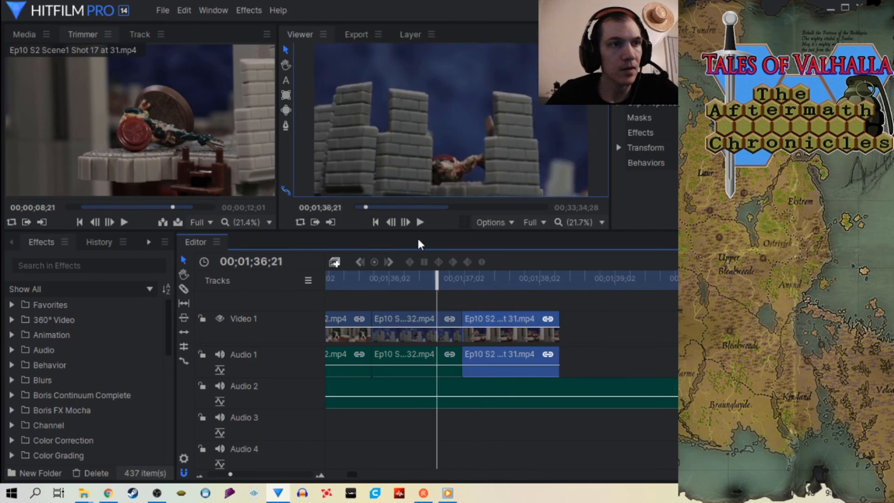
left_click(420, 222)
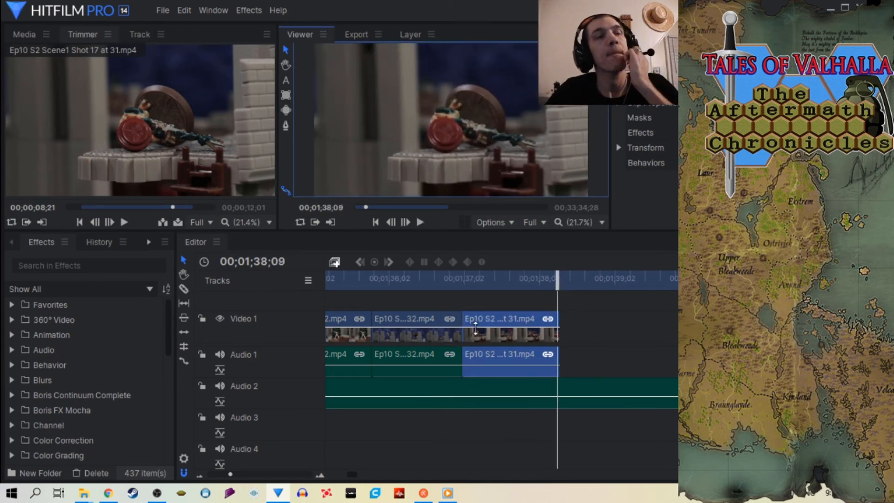
Step: Save the project and play back the assembled shots from 00;01;35;19
left_click(169, 14)
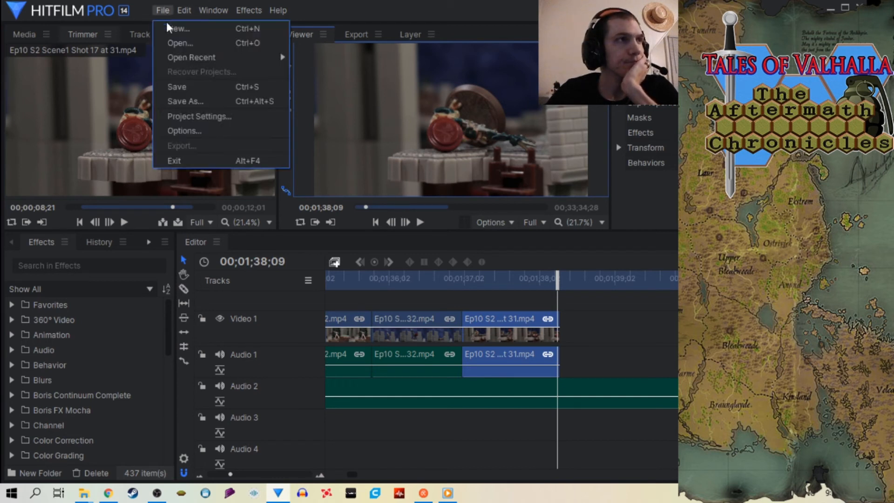
left_click(184, 83)
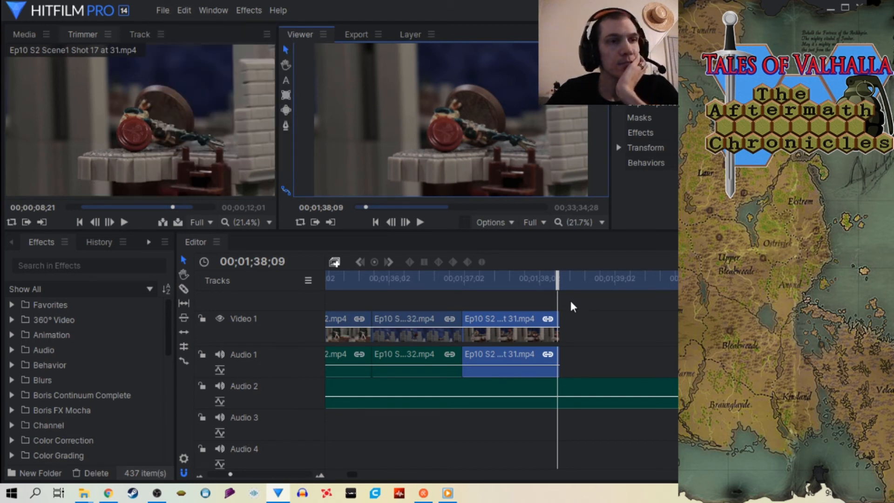
left_click(602, 303)
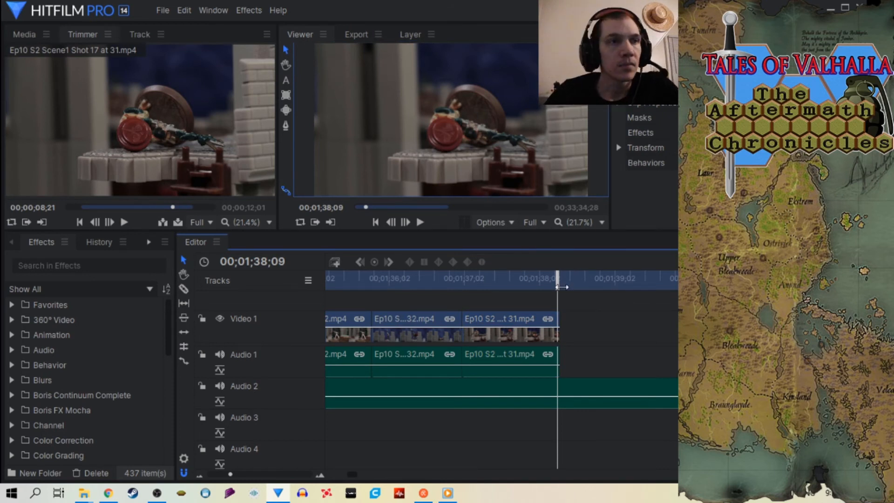
left_click_drag(560, 285, 434, 291)
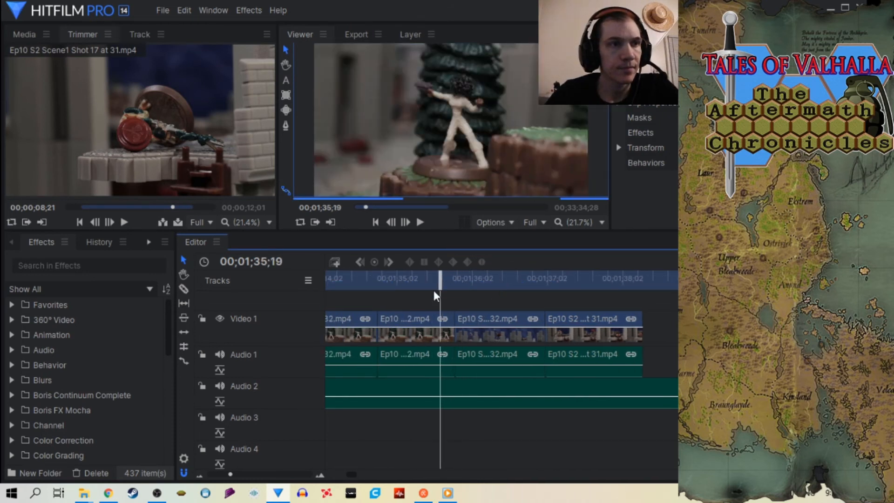
left_click(420, 223)
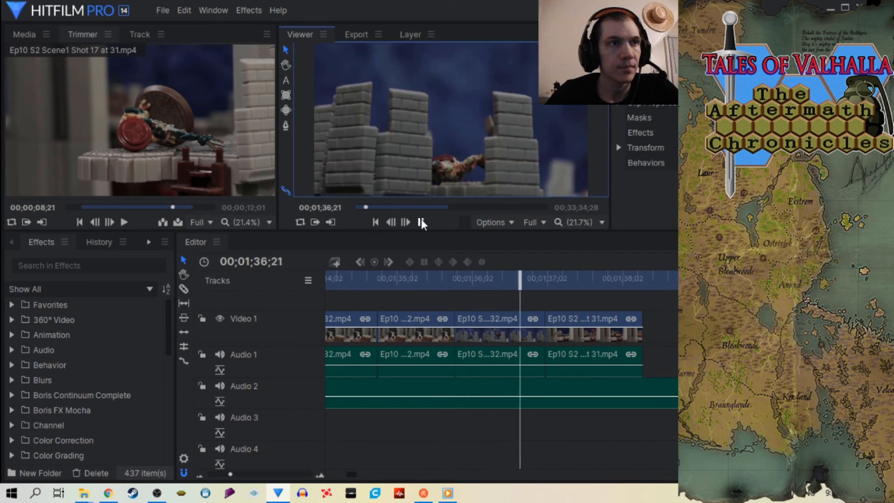
left_click(421, 223)
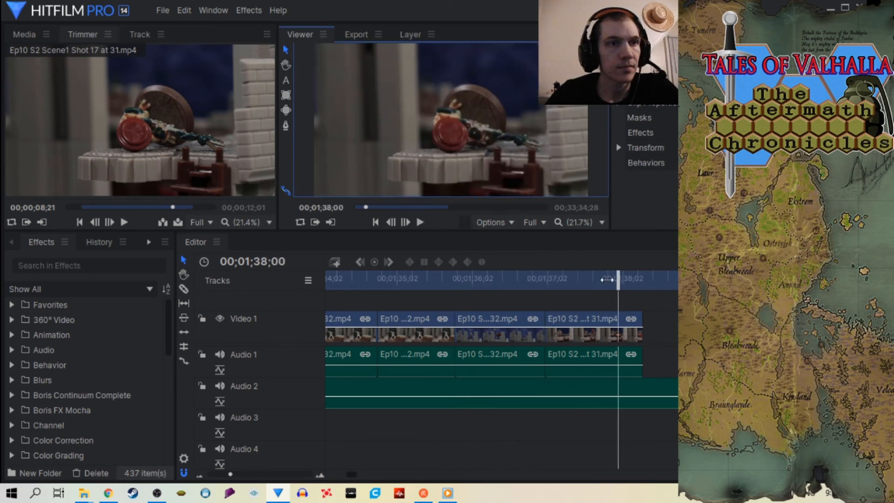
Step: Shift the cut between the Shot 12 and Shot 10 pieces to 00;01;35;23 and play it from 00;01;35;10
left_click_drag(617, 280, 448, 288)
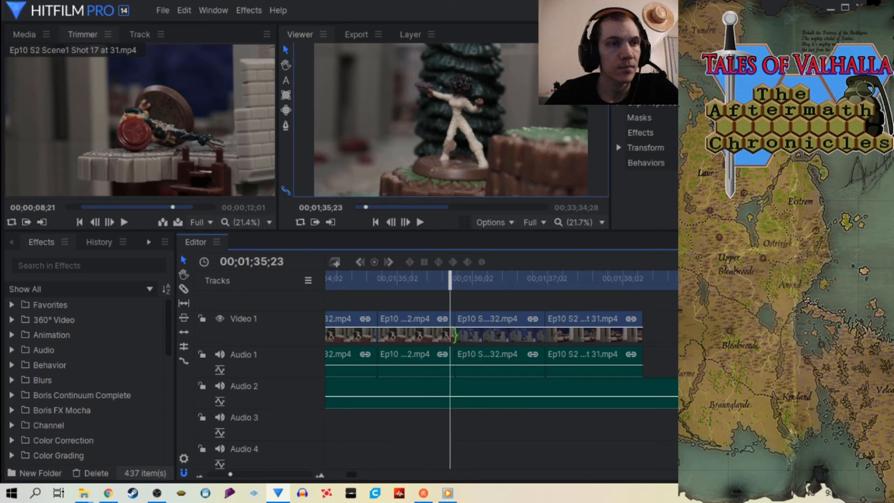
left_click_drag(454, 335, 450, 321)
left_click_drag(450, 283, 417, 275)
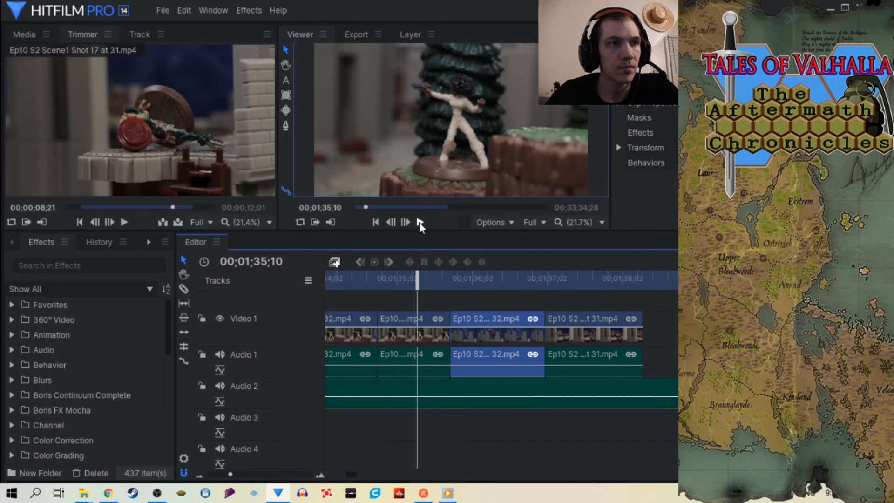
left_click(420, 222)
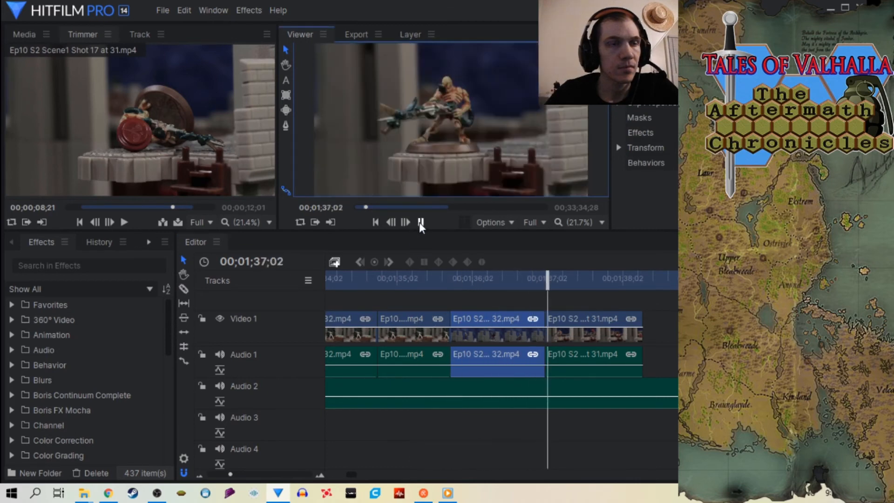
left_click(420, 223)
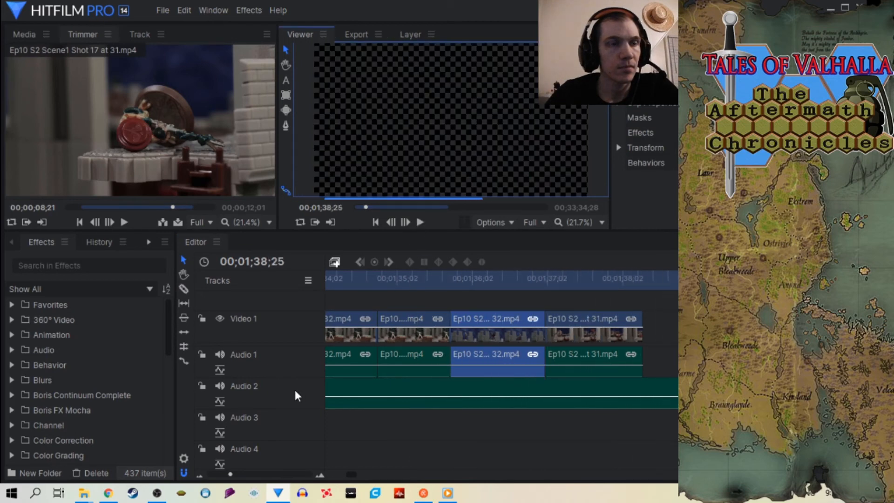
Step: Move the Shot 9 clip directly after the Shot 17 clip and play the cut from 00;01;37;23
left_click_drag(230, 474, 219, 474)
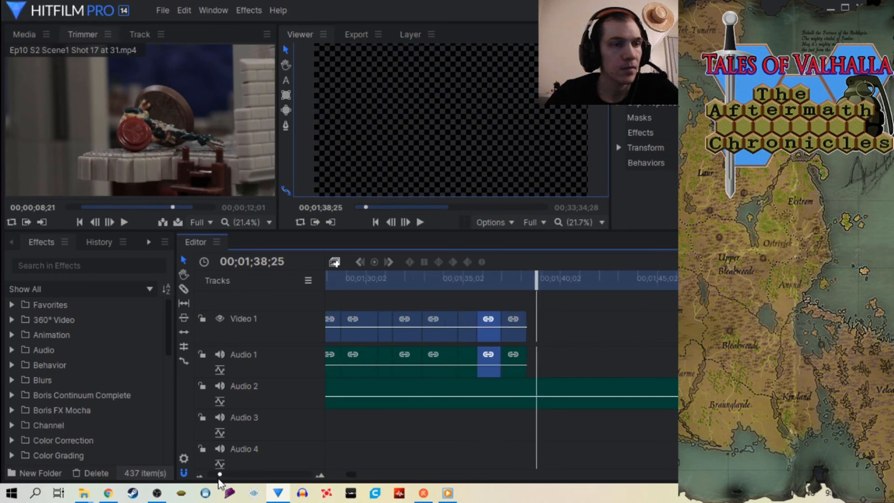
left_click(602, 316)
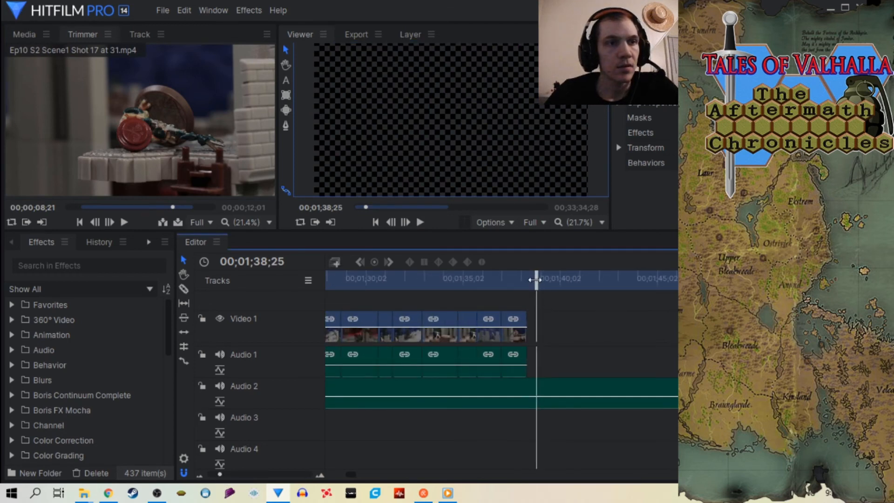
left_click_drag(534, 280, 526, 300)
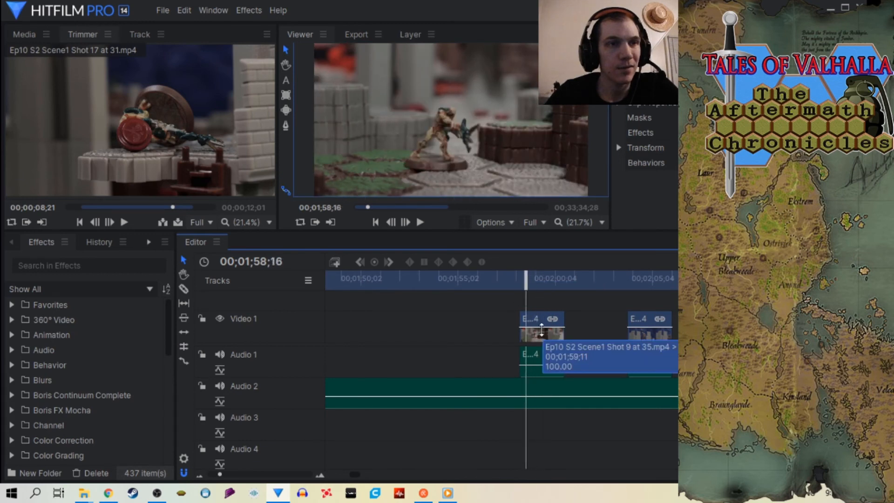
left_click_drag(541, 331, 642, 337)
left_click(610, 282)
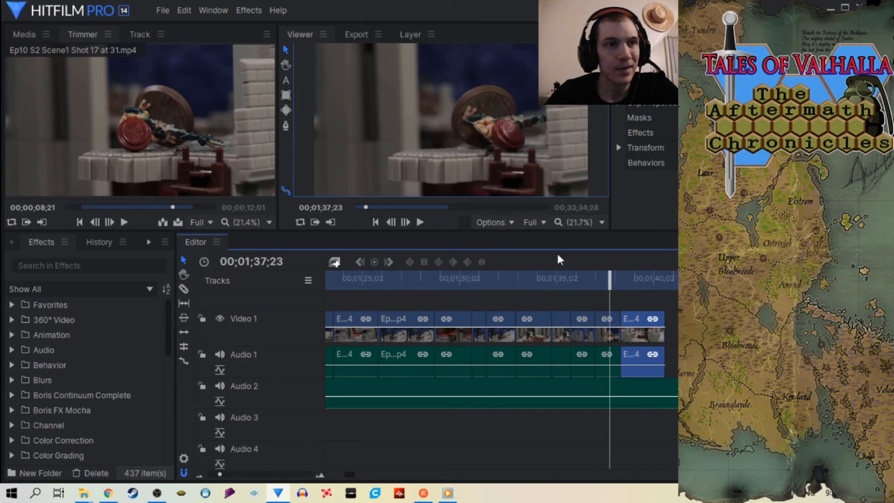
left_click(421, 221)
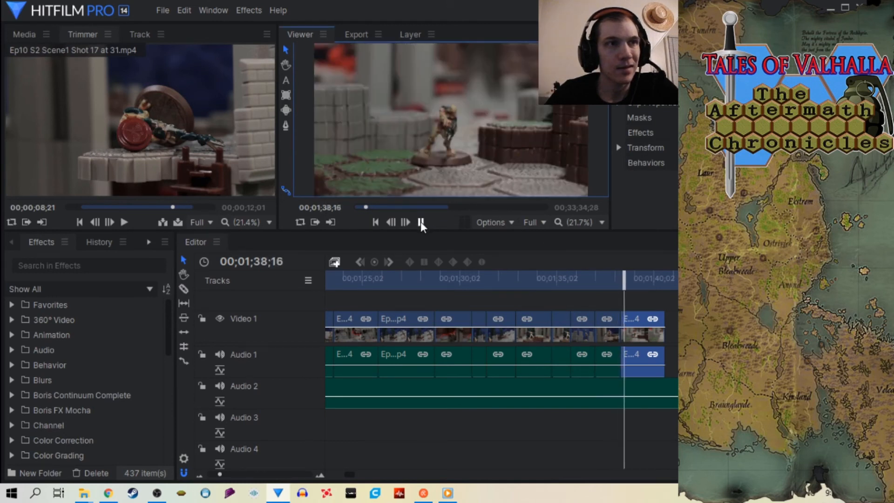
left_click(421, 221)
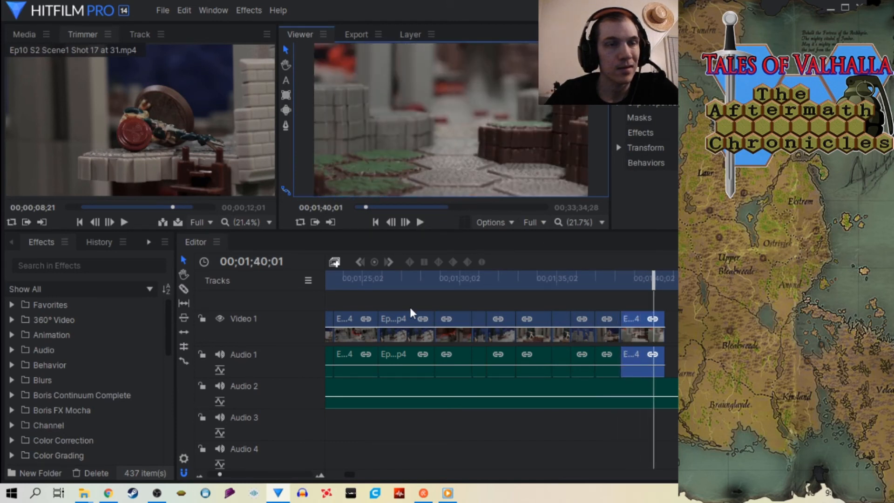
Step: Trim the end of the Shot 9 clip to about 00;01;40;10
left_click_drag(220, 475, 227, 475)
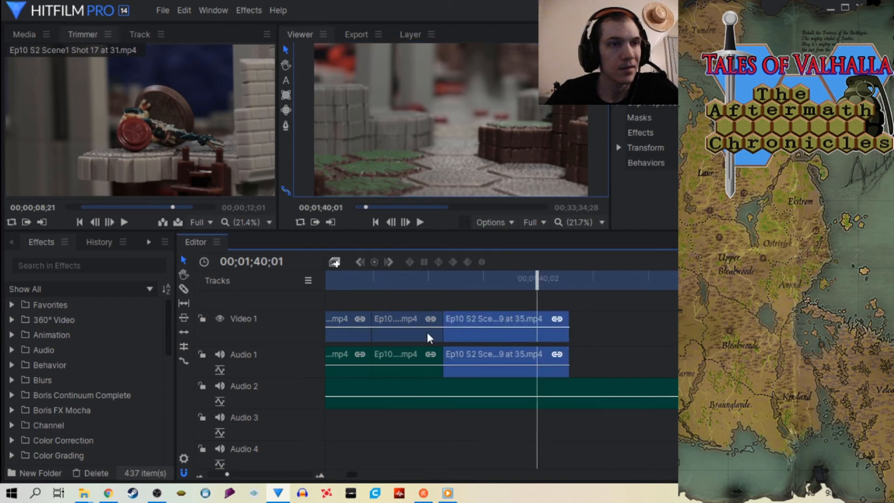
mouse_move(536, 278)
left_mouse_down()
mouse_move(433, 279)
mouse_move(540, 279)
left_mouse_up()
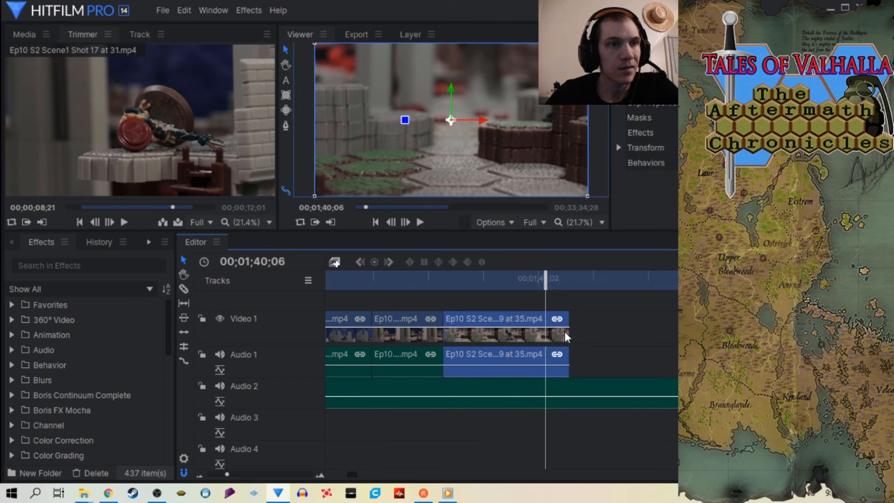
mouse_move(568, 332)
left_mouse_down()
mouse_move(546, 331)
mouse_move(554, 338)
left_mouse_up()
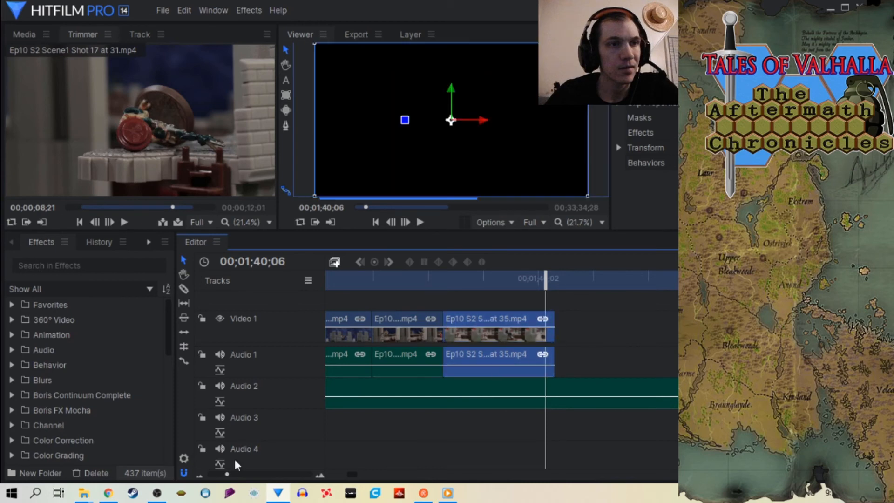
Step: Move the next unplaced clip further along Video 1 directly after the shortened Shot 9 clip
left_click_drag(219, 475, 216, 474)
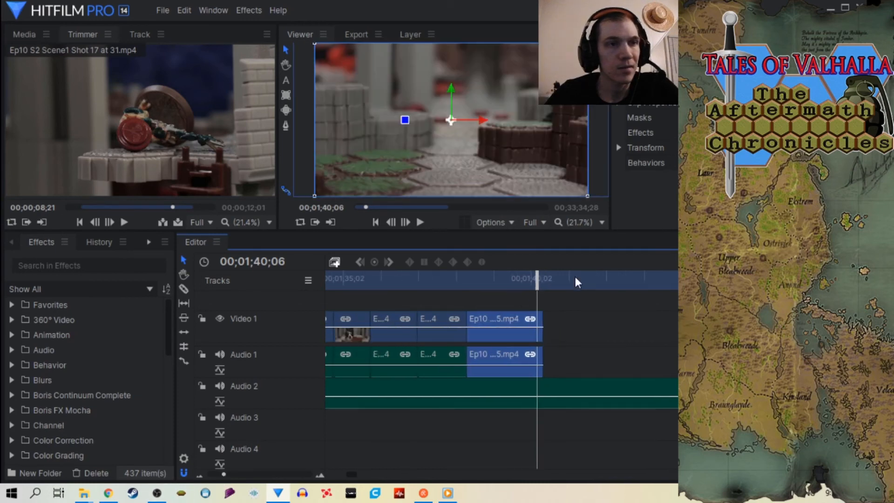
left_click_drag(540, 278, 769, 278)
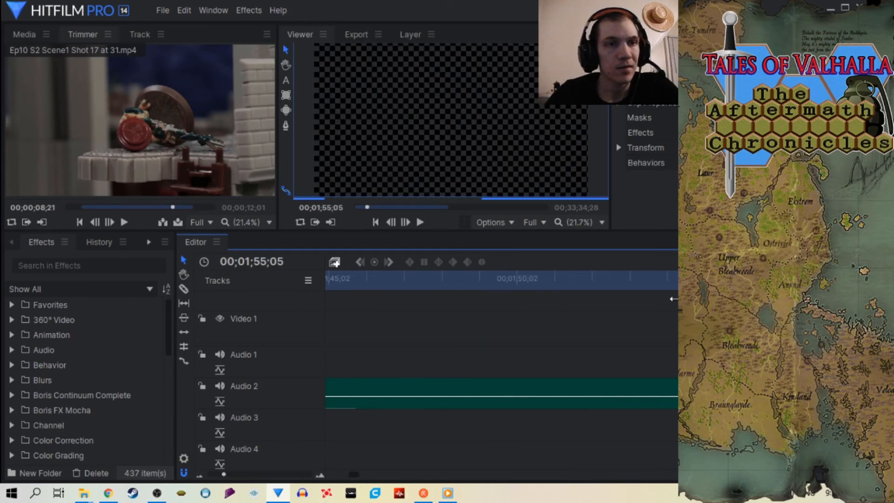
left_click_drag(224, 474, 217, 474)
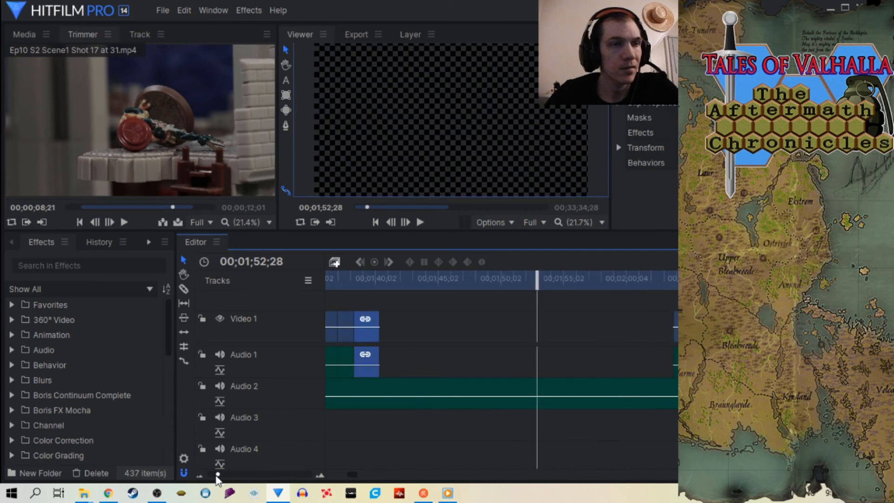
left_click_drag(537, 280, 649, 288)
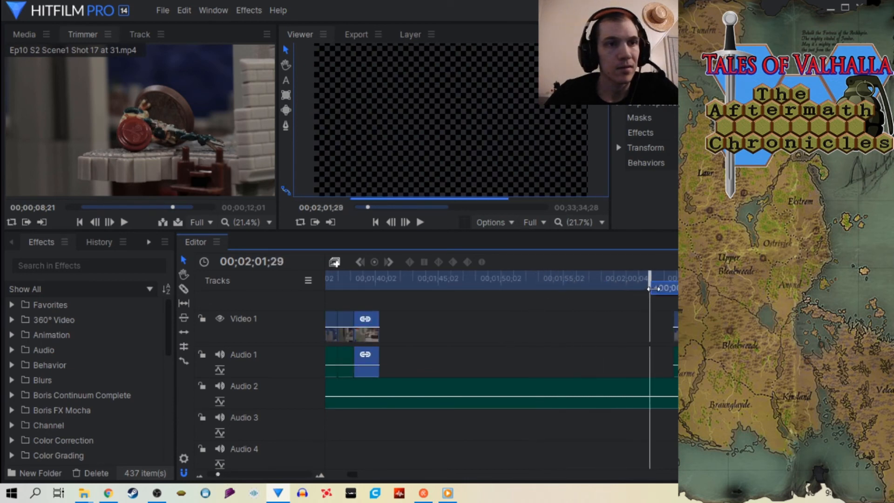
left_click_drag(676, 345, 402, 340)
Step: Trim the start of the clip following Shot 9 to 00;01;41;07 and move it back against Shot 9
left_click(375, 280)
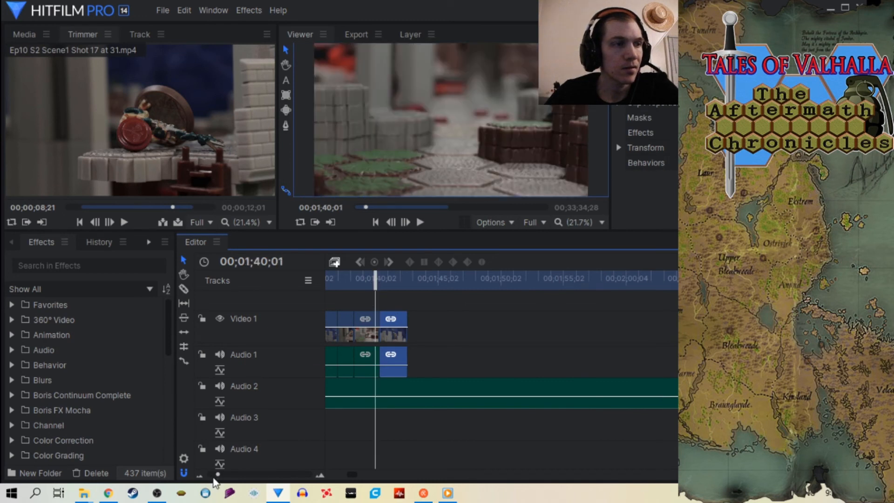
left_click_drag(218, 474, 227, 475)
left_click_drag(539, 287, 598, 294)
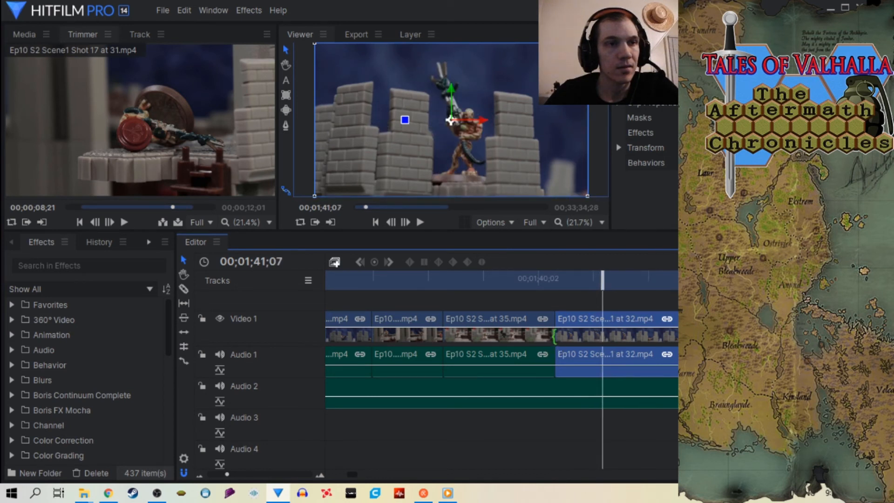
mouse_move(555, 335)
left_mouse_down()
mouse_move(606, 338)
mouse_move(581, 339)
mouse_move(561, 329)
left_mouse_up()
Step: Undo the last move of the clip following Shot 9
left_click(181, 10)
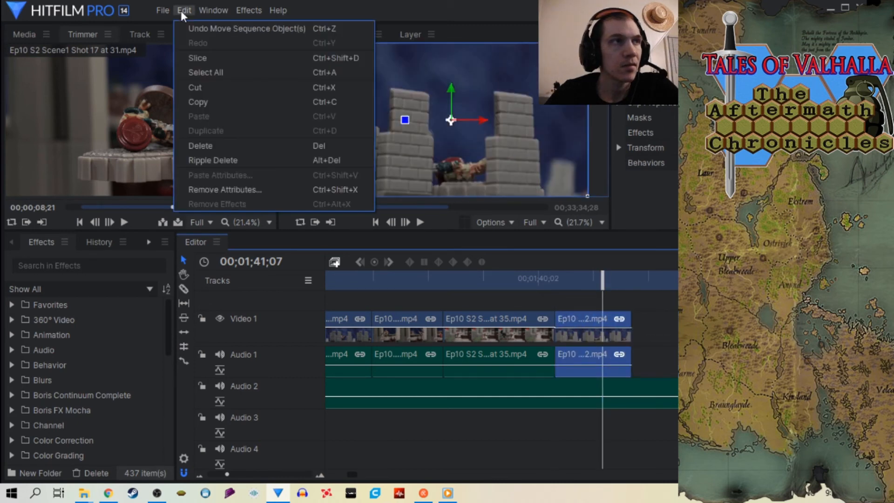
left_click(184, 26)
left_click(184, 9)
left_click(190, 28)
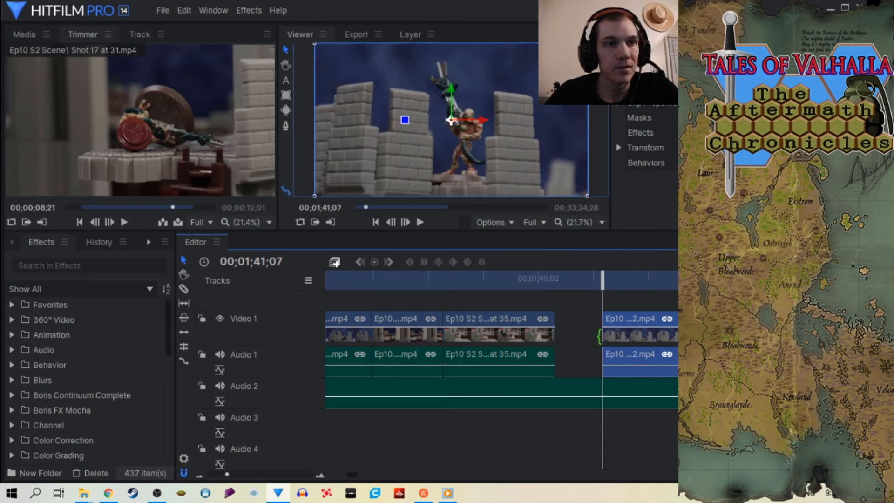
Step: Trim the start of the clip following Shot 9 to 00;01;41;08 and close the gap to Shot 9
mouse_move(605, 289)
left_mouse_down()
mouse_move(624, 290)
mouse_move(605, 289)
left_mouse_up()
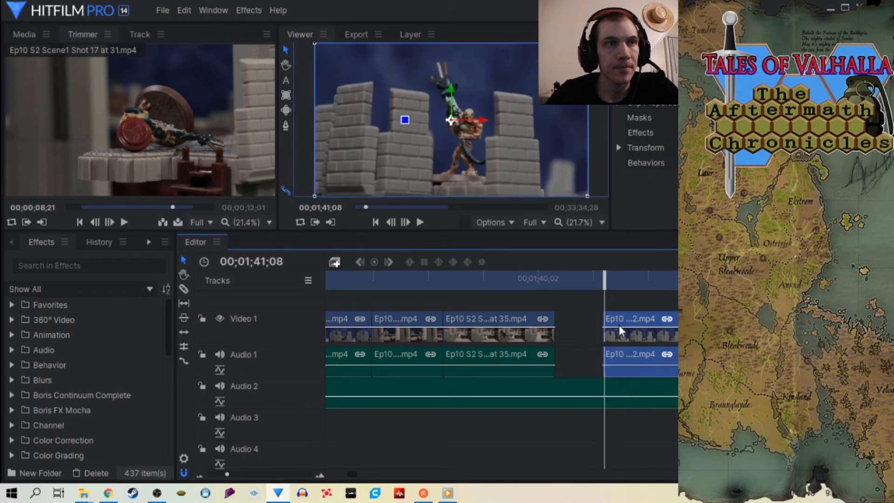
left_click_drag(627, 337, 584, 334)
left_click(542, 279)
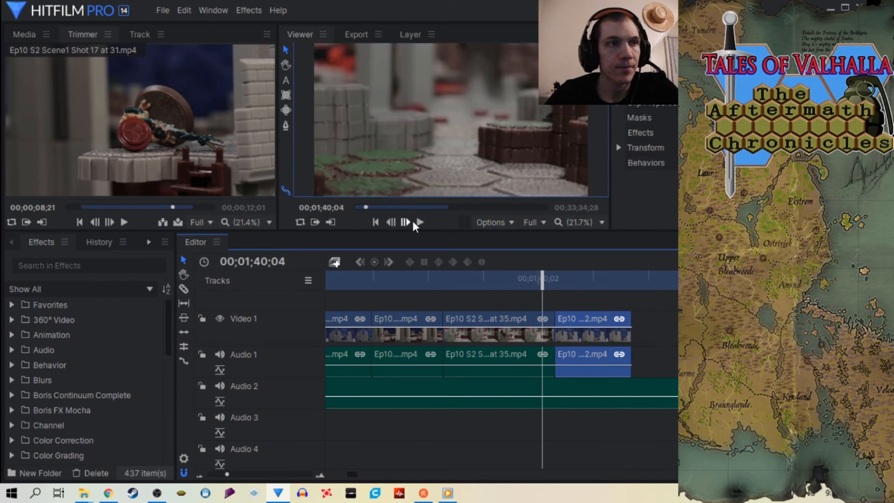
Step: Lengthen the Shot 11 clip slightly at its start, keep it against Shot 9 and play back the cut
left_click(419, 222)
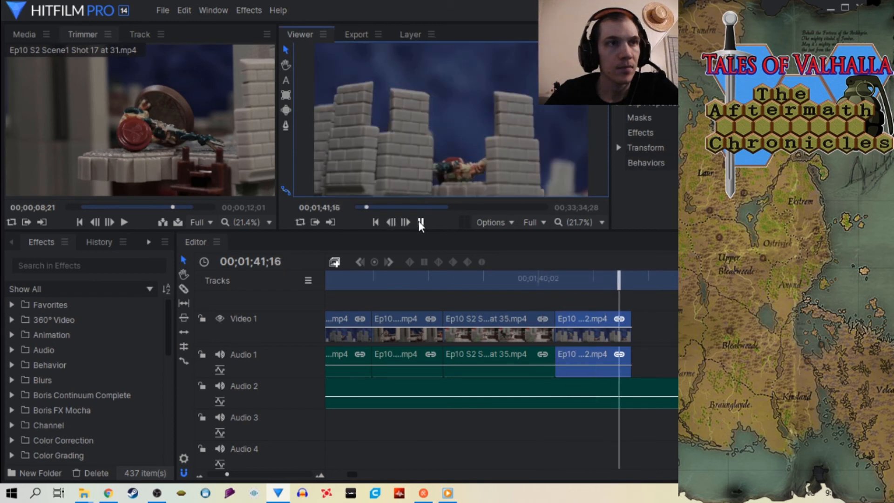
mouse_move(591, 339)
left_mouse_down()
mouse_move(613, 334)
mouse_move(587, 334)
left_mouse_up()
left_click(531, 282)
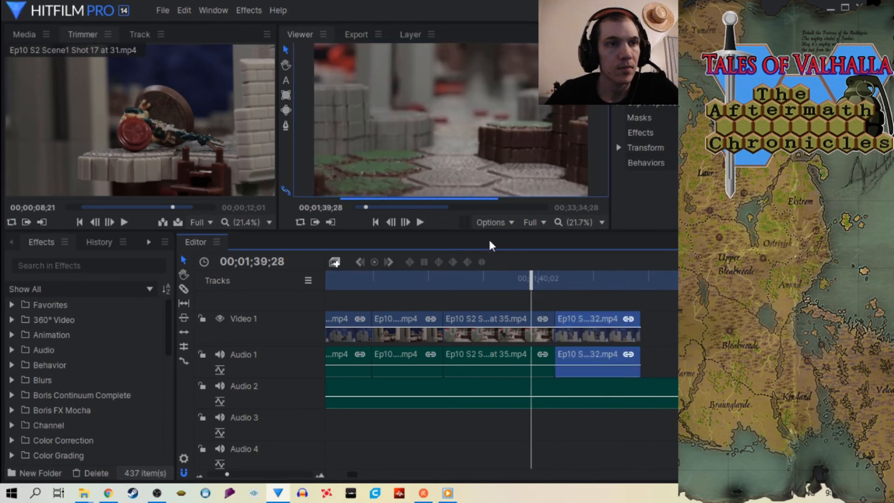
left_click(420, 222)
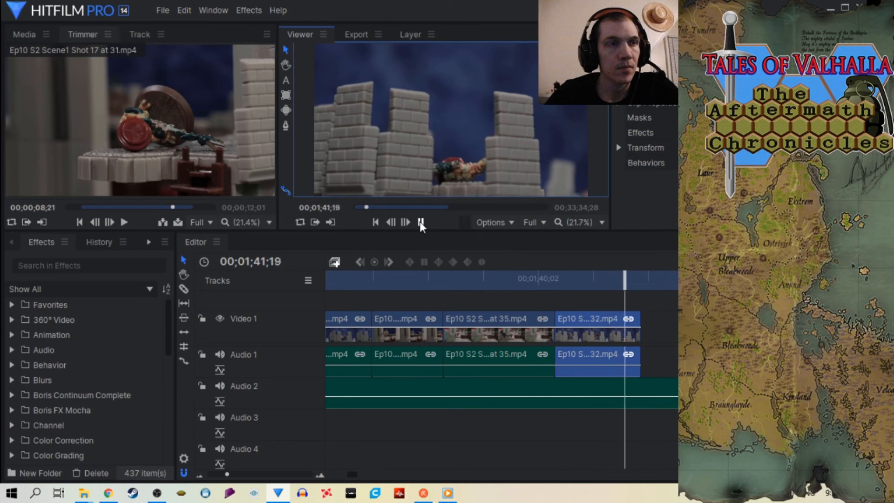
left_click(420, 222)
Step: Undo the opacity change on the Shot 11 clip, extend its start by a few frames and place it directly against Shot 9
left_click_drag(227, 475, 237, 474)
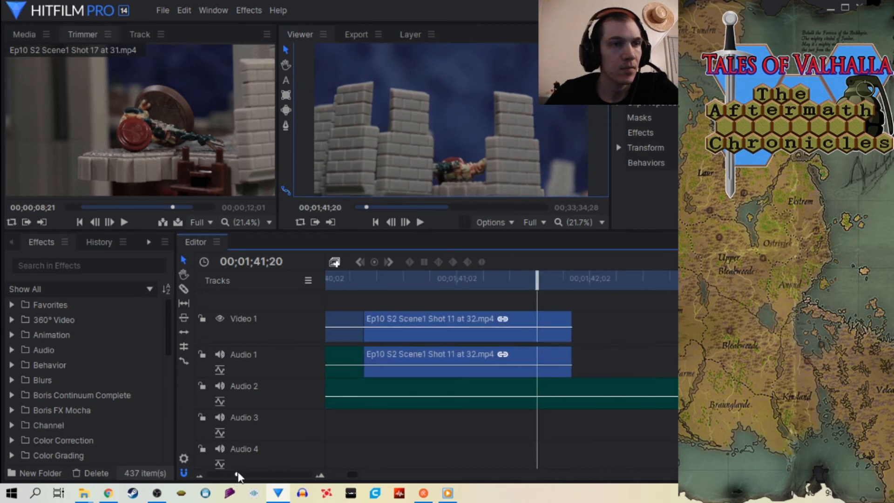
left_click_drag(406, 337, 449, 342)
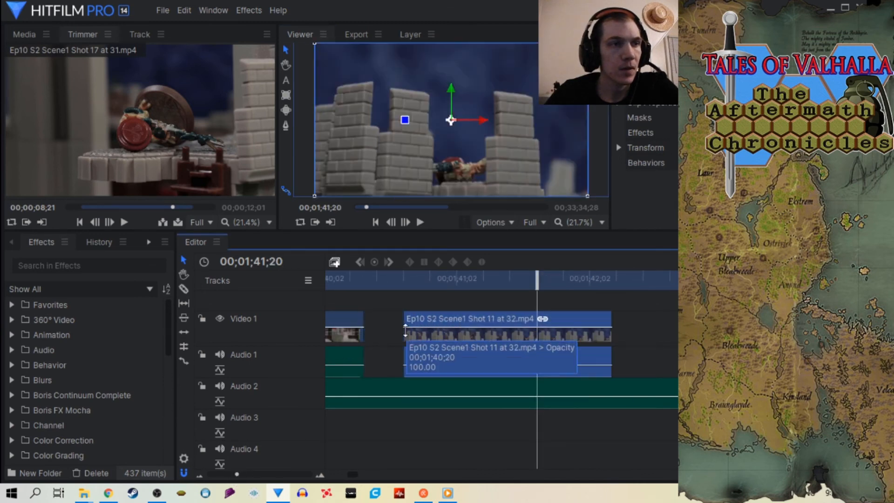
left_click(184, 11)
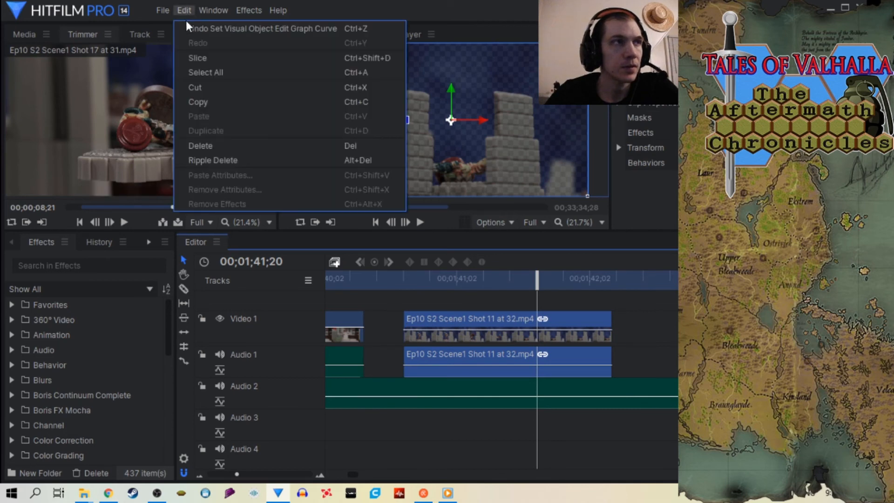
left_click(187, 24)
mouse_move(403, 335)
left_mouse_down()
mouse_move(377, 337)
mouse_move(402, 337)
left_mouse_up()
Step: Play the cut into Shot 11, trim the clip's end to 00;01;42;00 and save the project
left_click(342, 279)
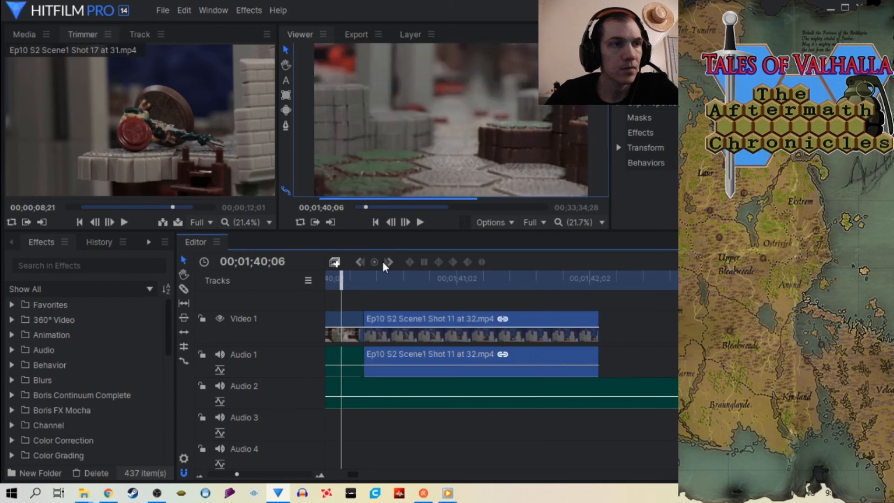
left_click(420, 221)
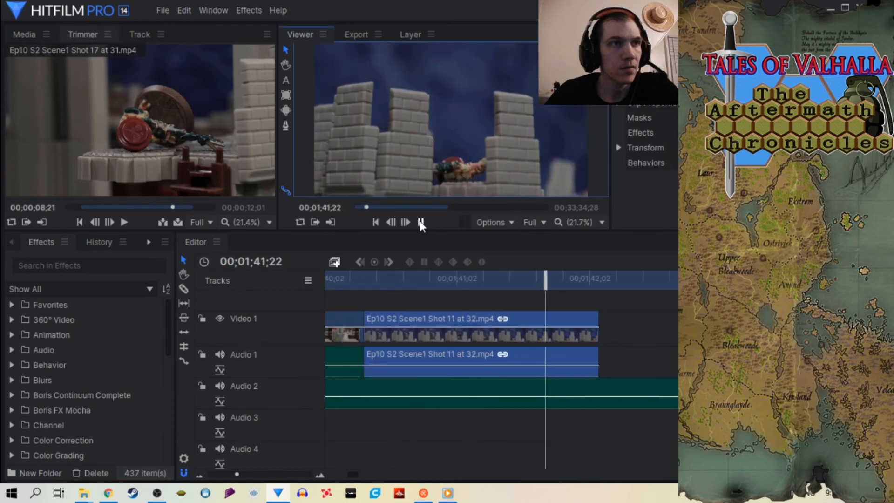
left_click(420, 222)
left_click_drag(598, 329, 581, 332)
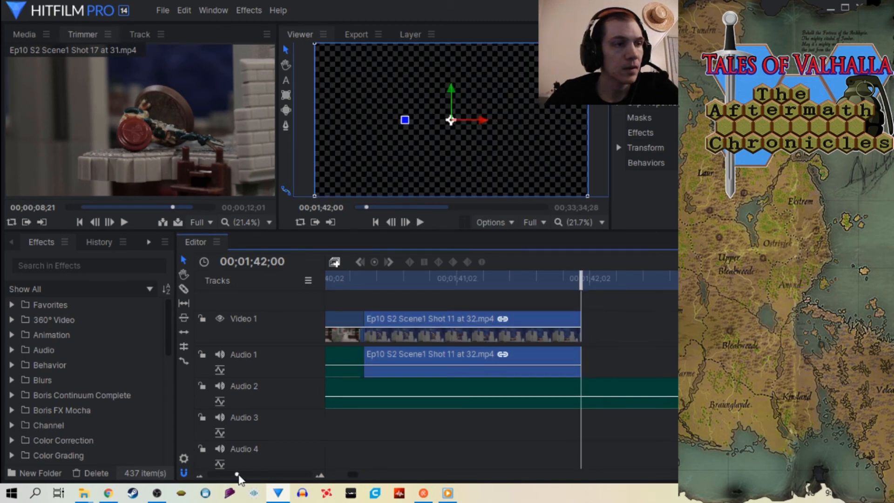
left_click_drag(238, 477, 214, 486)
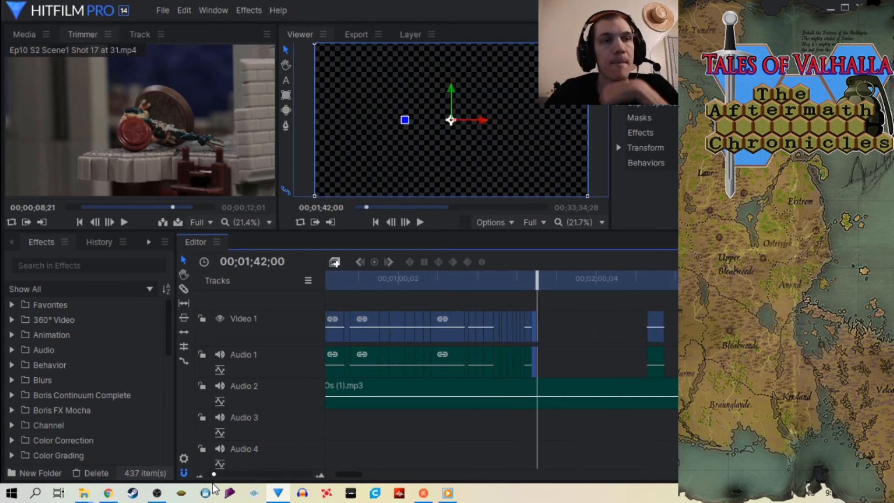
left_click(164, 10)
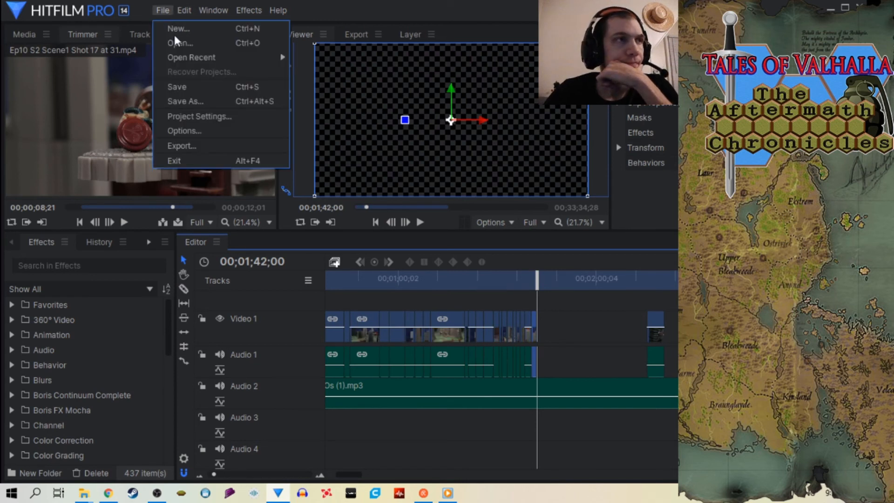
left_click(185, 86)
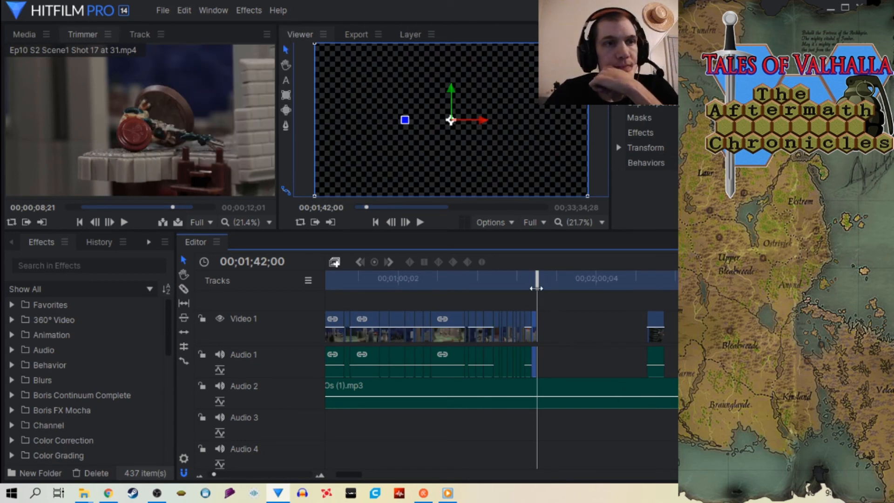
Step: Move the Shot 16 clip on Video 1 directly after Shot 11 and the Shot 15 clip directly after Shot 16
left_click_drag(537, 288, 599, 332)
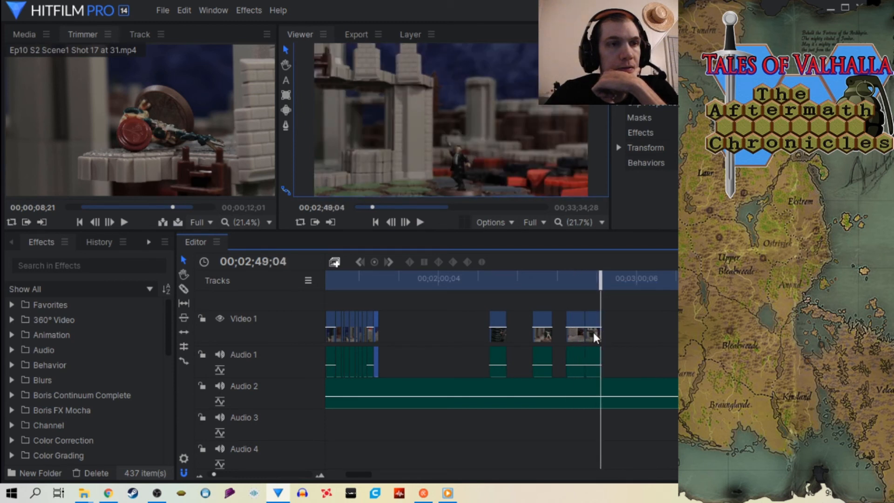
left_click(455, 327)
left_click_drag(590, 332, 388, 339)
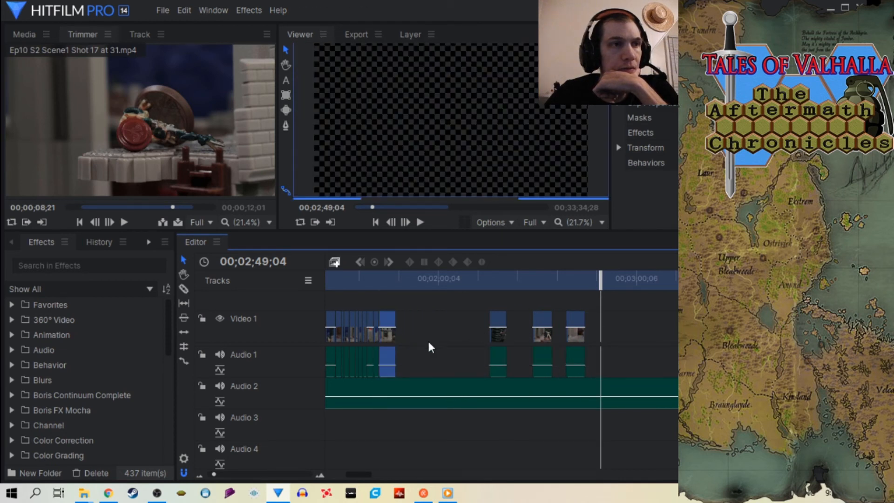
left_click_drag(575, 333, 405, 337)
Step: Trim the start of the Shot 16 clip to 00;01;42;16
left_click(372, 282)
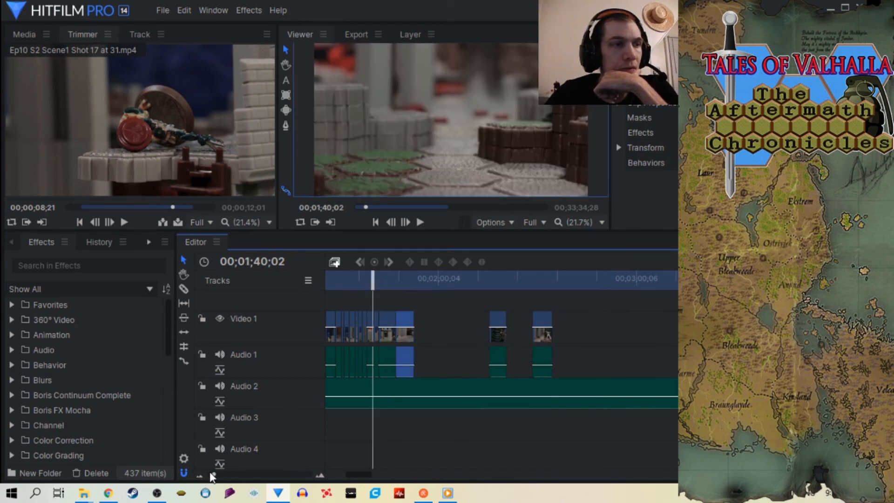
left_click_drag(213, 474, 222, 474)
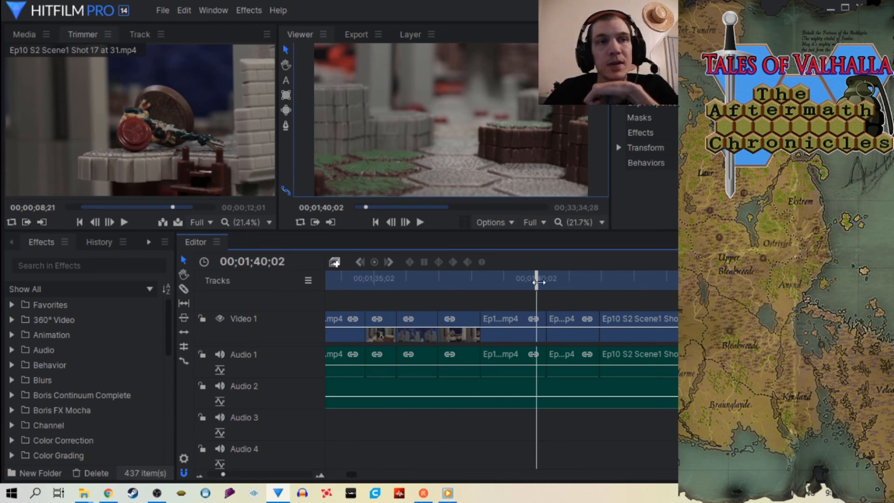
left_click_drag(538, 282, 424, 317)
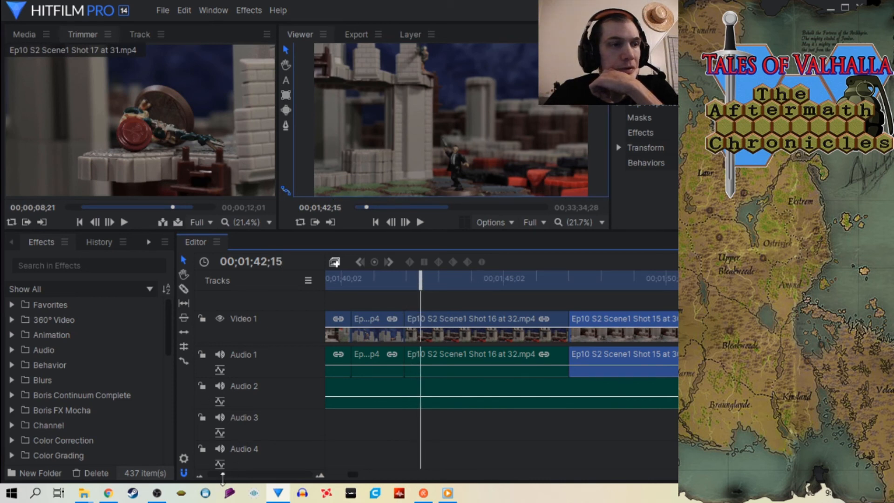
left_click_drag(224, 475, 233, 474)
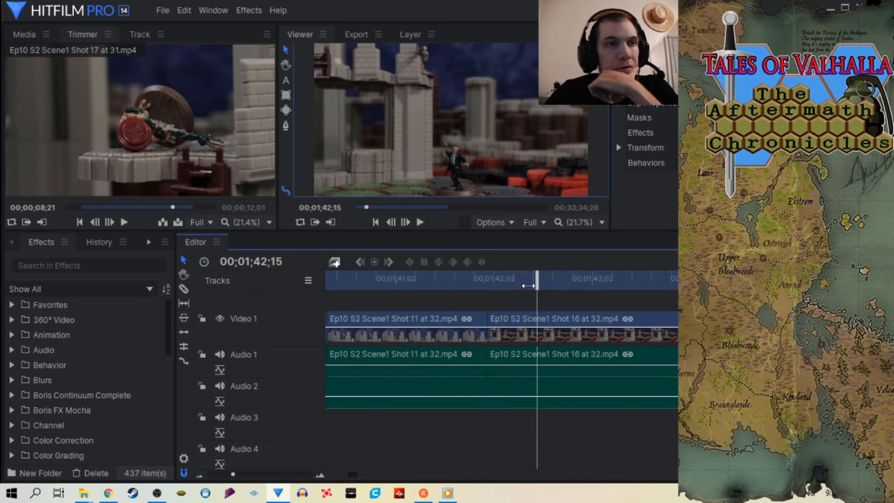
mouse_move(537, 279)
left_mouse_down()
mouse_move(597, 276)
mouse_move(534, 286)
left_mouse_up()
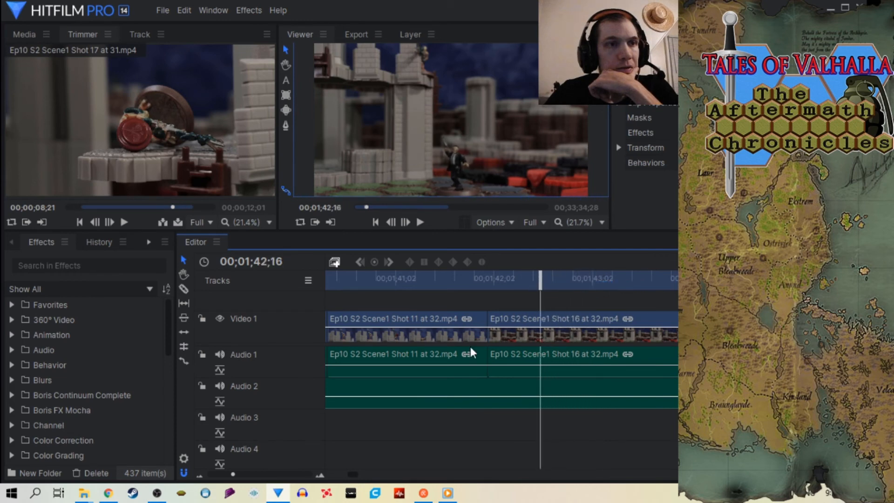
left_click_drag(488, 335, 535, 334)
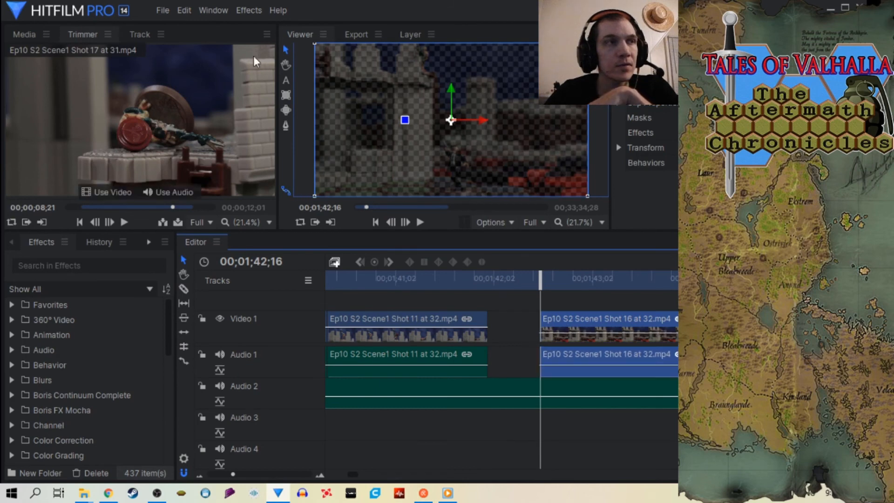
Step: Undo the opacity change on the Shot 16 clip and close its gap to Shot 11
left_click(185, 10)
left_click(205, 31)
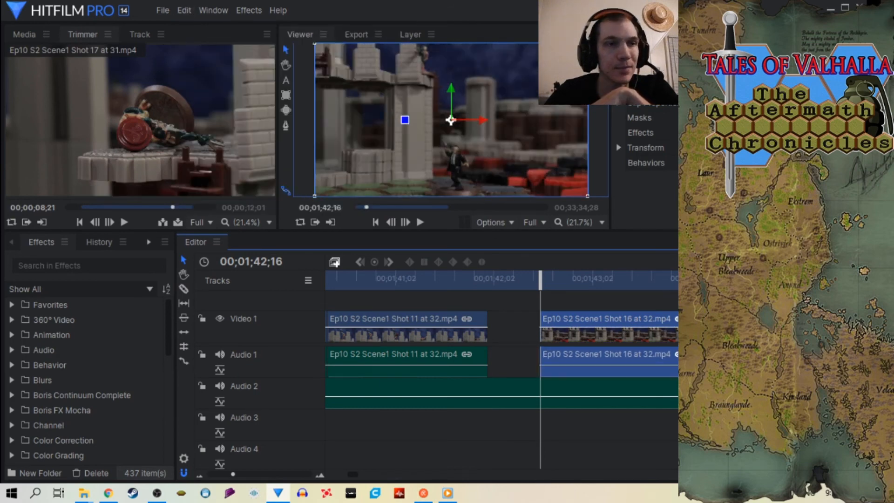
left_click_drag(605, 336, 484, 293)
left_click_drag(562, 330, 506, 335)
Step: Play through the Shot 16 clip and trim its end back to 00;01;45;04
left_click(461, 278)
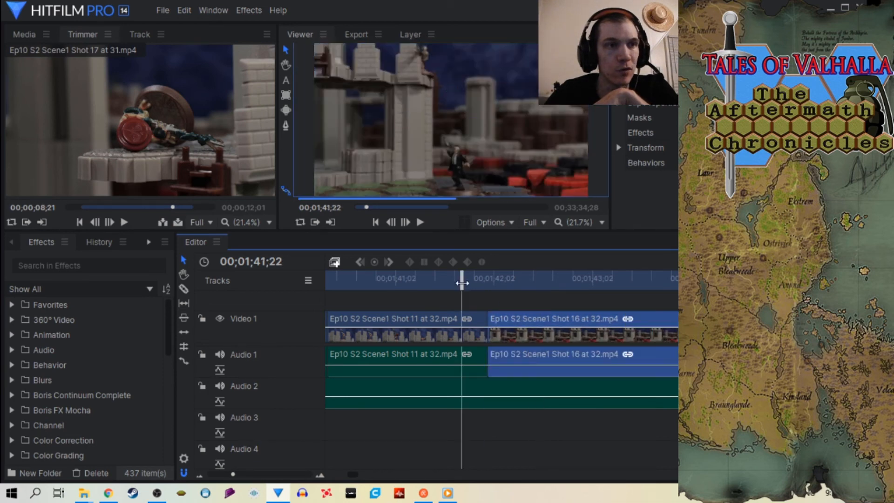
left_click(423, 222)
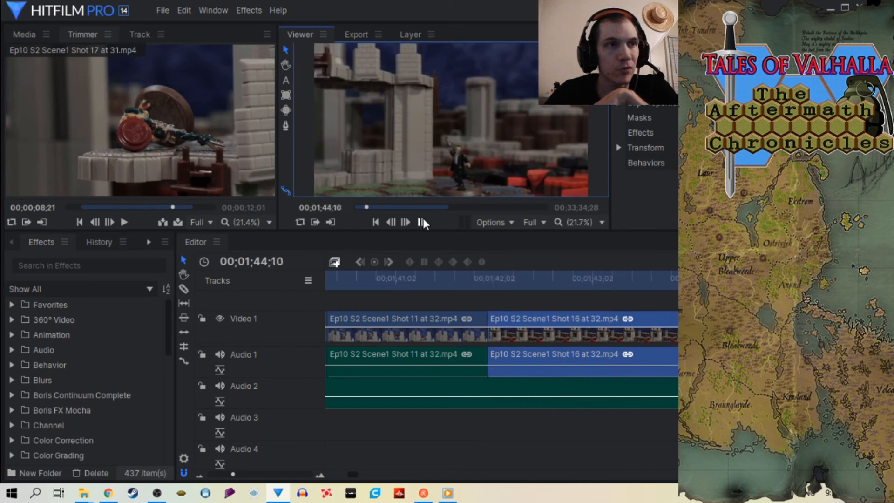
left_click(422, 221)
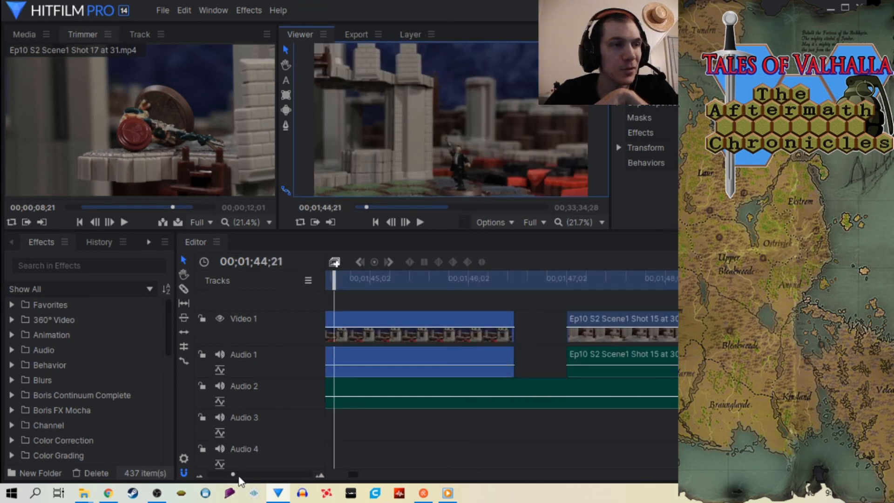
left_click_drag(233, 474, 228, 474)
left_click_drag(545, 286, 613, 285)
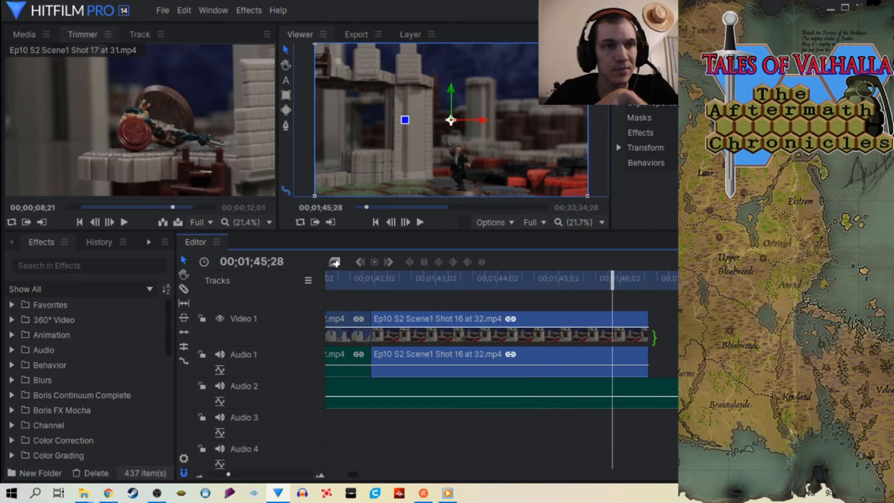
left_click_drag(651, 337, 560, 301)
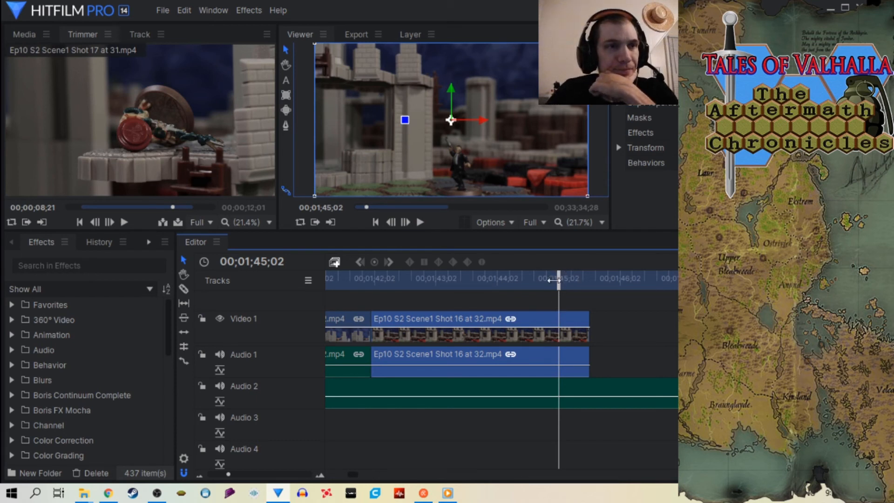
left_click_drag(553, 280, 405, 280)
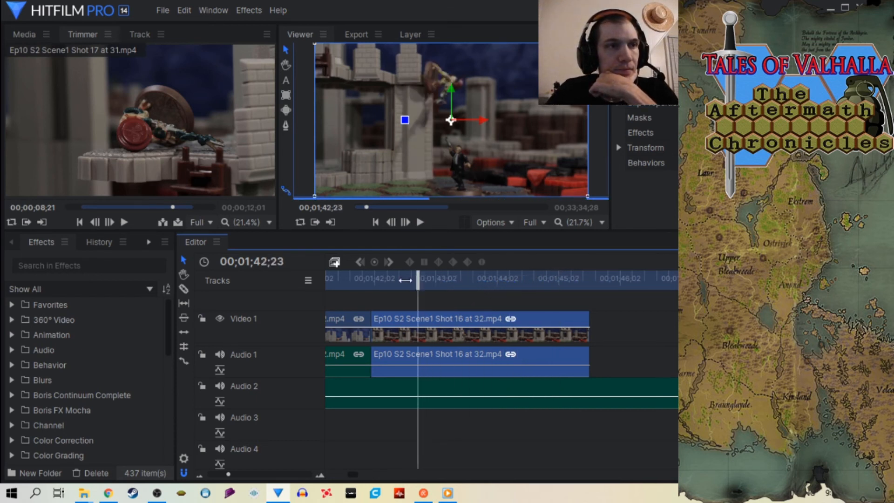
left_click(421, 222)
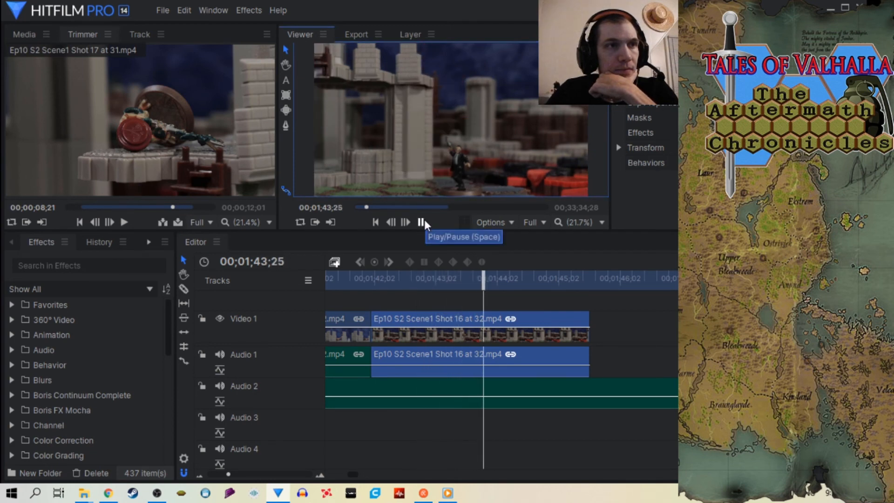
left_click(424, 221)
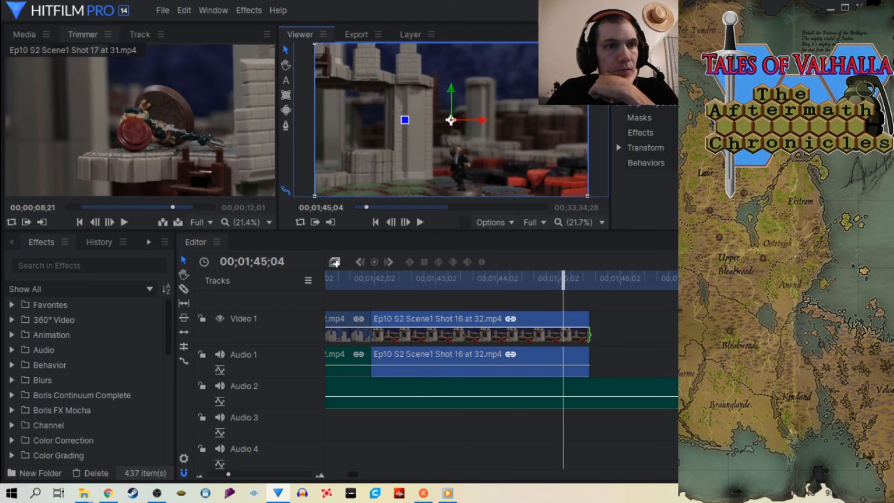
left_click_drag(591, 332, 563, 331)
Step: Move the Shot 15 clip directly against the shortened end of Shot 16 and play it back
left_click_drag(559, 281, 730, 283)
left_click_drag(673, 336, 544, 315)
left_click(495, 279)
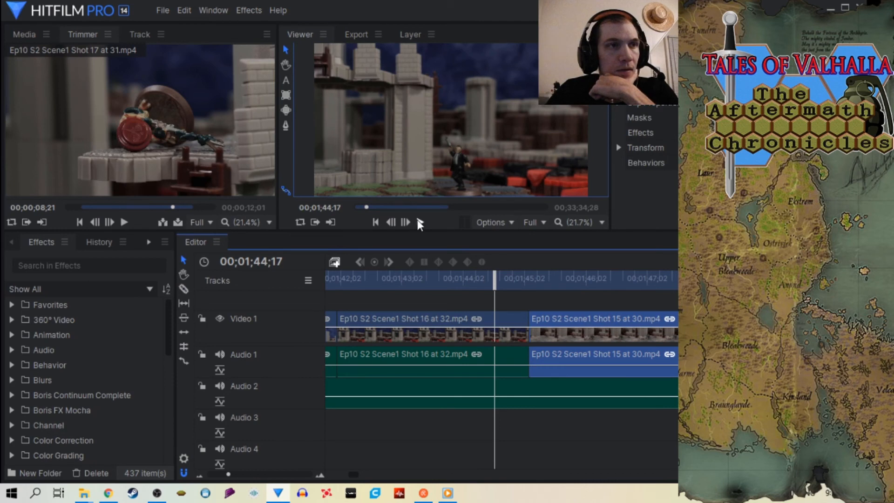
left_click(419, 222)
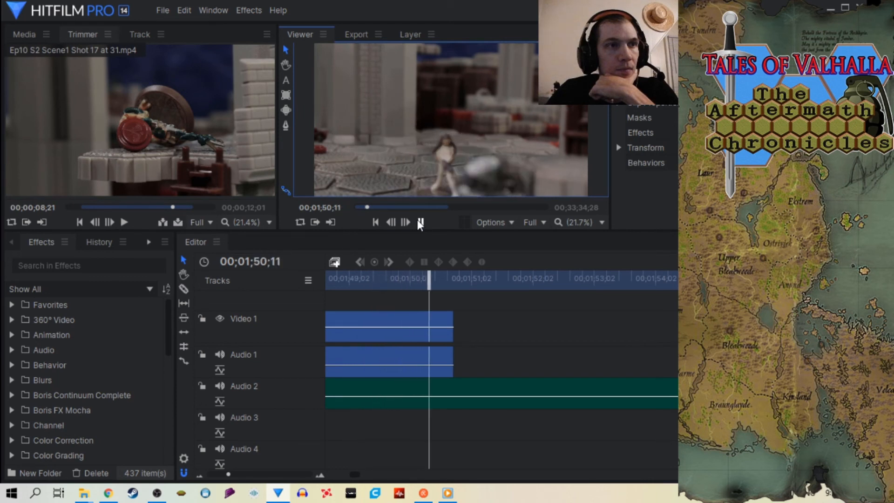
left_click(419, 222)
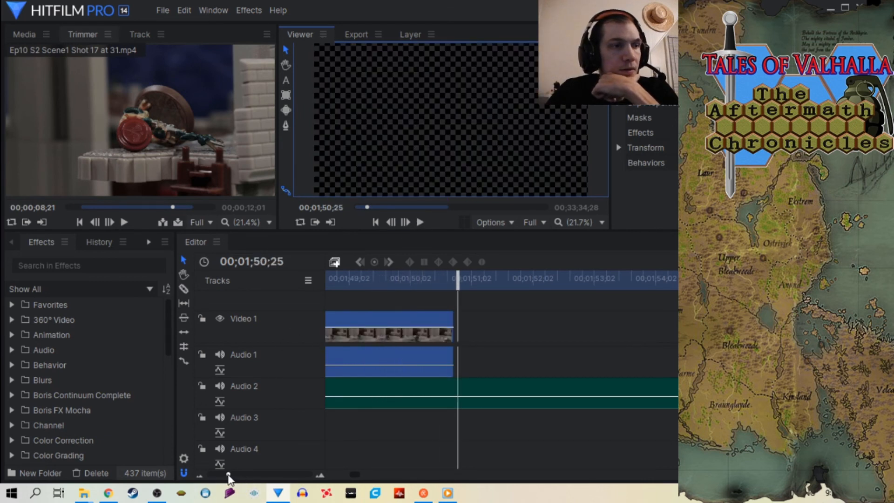
Step: Load the Ep10 S2 Scene1 Shot 18 at 32 clip into the trimmer
left_click_drag(228, 475, 213, 481)
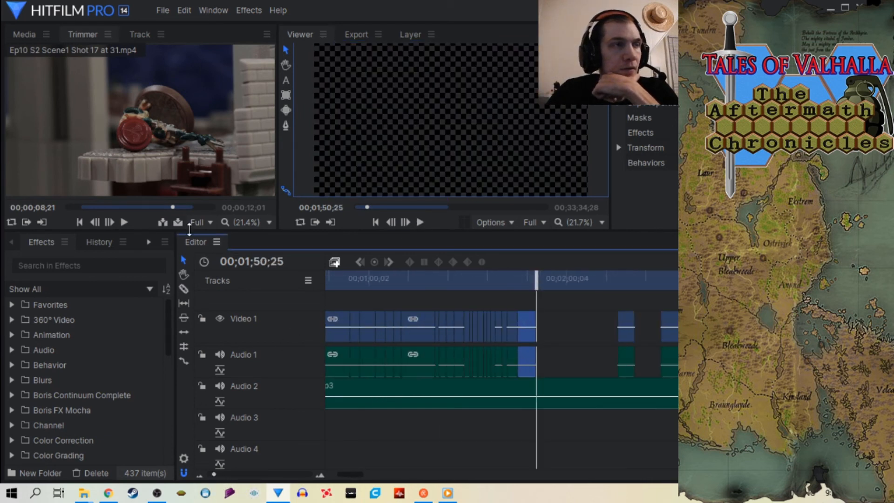
left_click(24, 34)
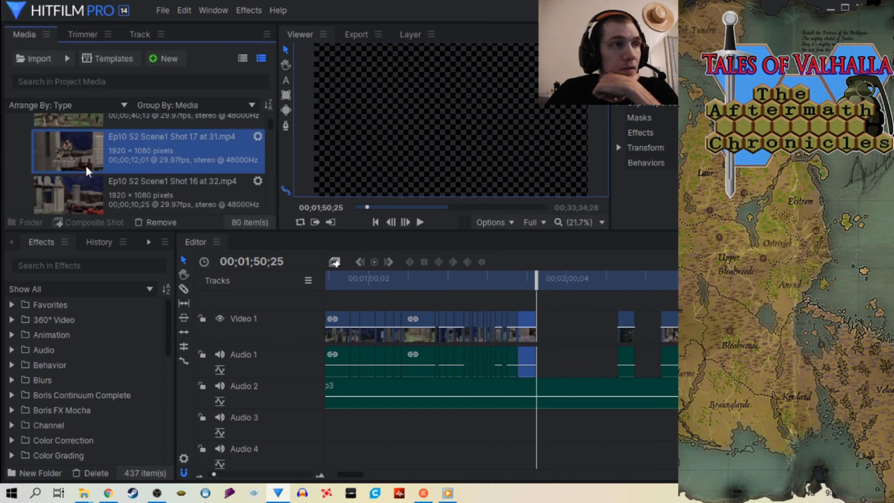
scroll(116, 154, "up", 2)
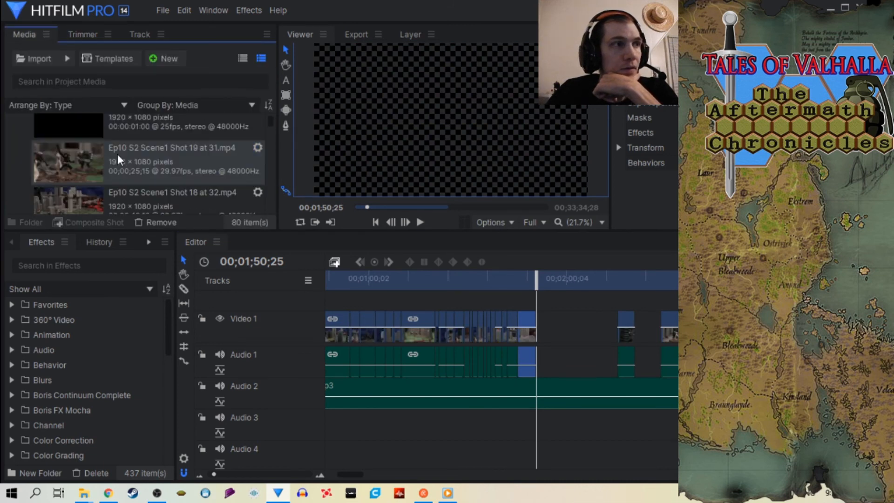
left_click(72, 197)
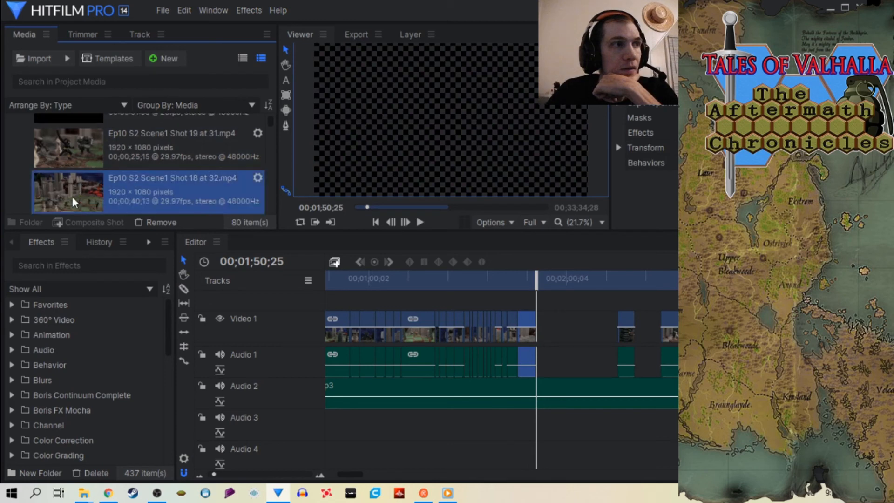
left_click(83, 35)
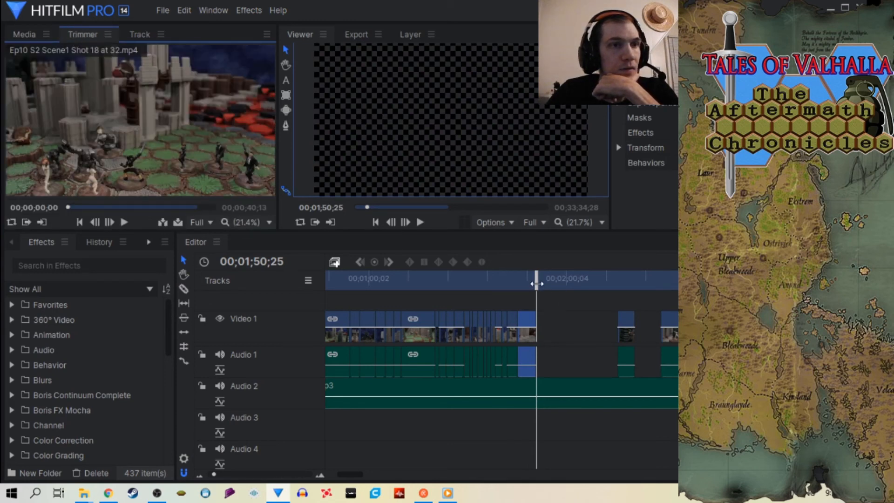
Step: Move the two loose clips beyond the assembled sequence much further along the timeline to free space on Video 1
left_click_drag(537, 282, 673, 279)
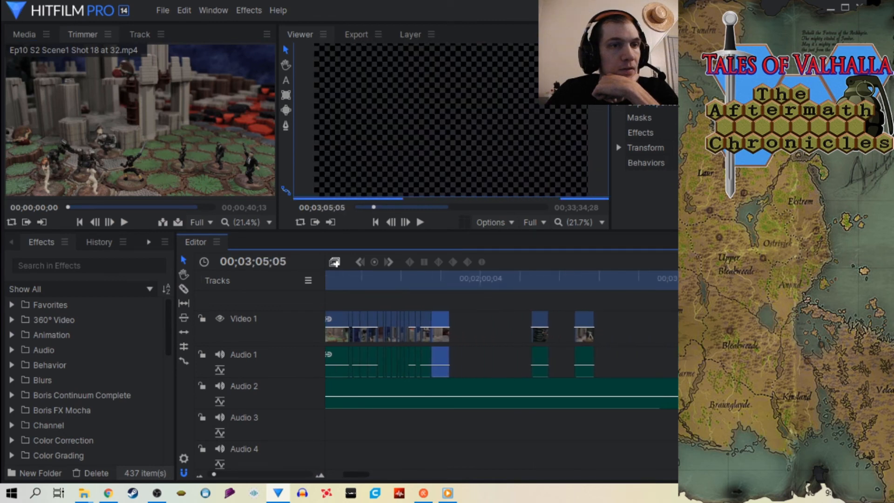
left_click_drag(540, 339, 724, 339)
left_click_drag(566, 334, 704, 327)
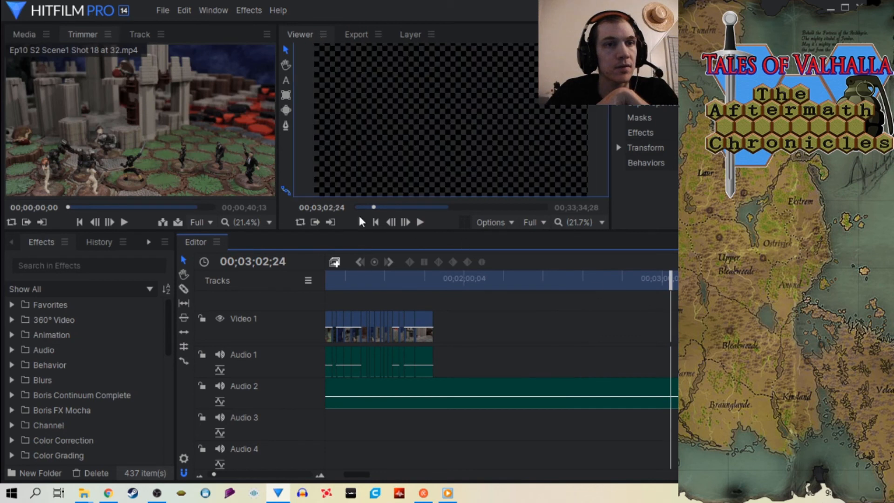
Step: Overlay the Shot 18 clip on the timeline at about 00;02;01 and save the project
left_click_drag(665, 281, 468, 279)
left_click(178, 223)
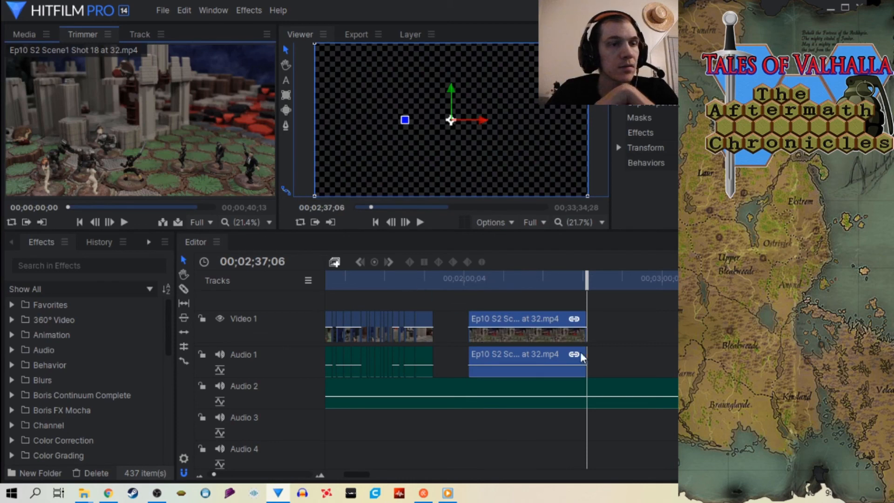
left_click(160, 10)
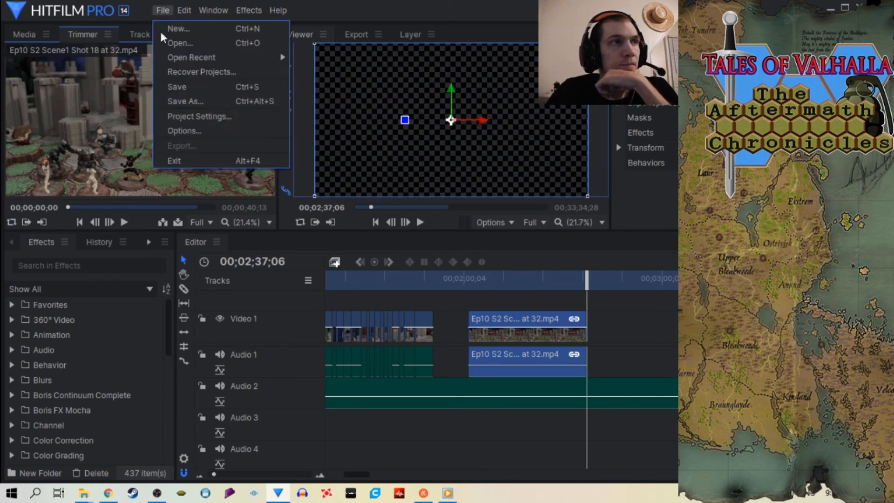
left_click(184, 84)
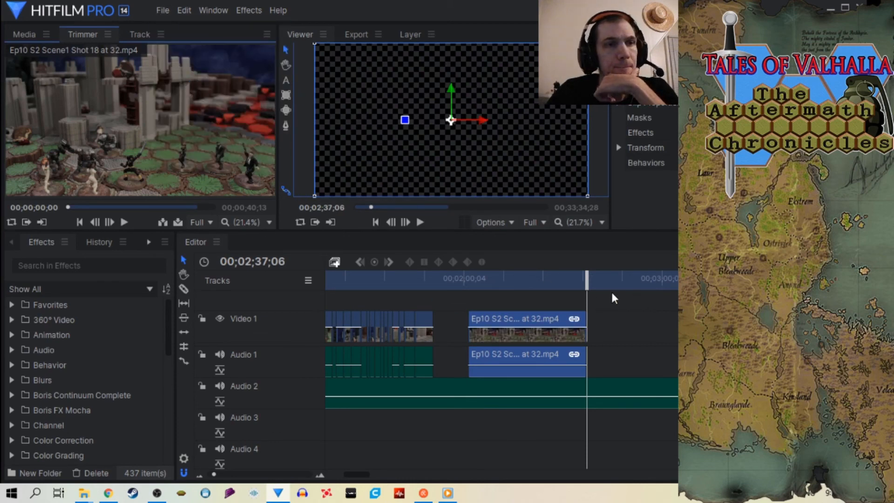
left_click_drag(593, 283, 473, 293)
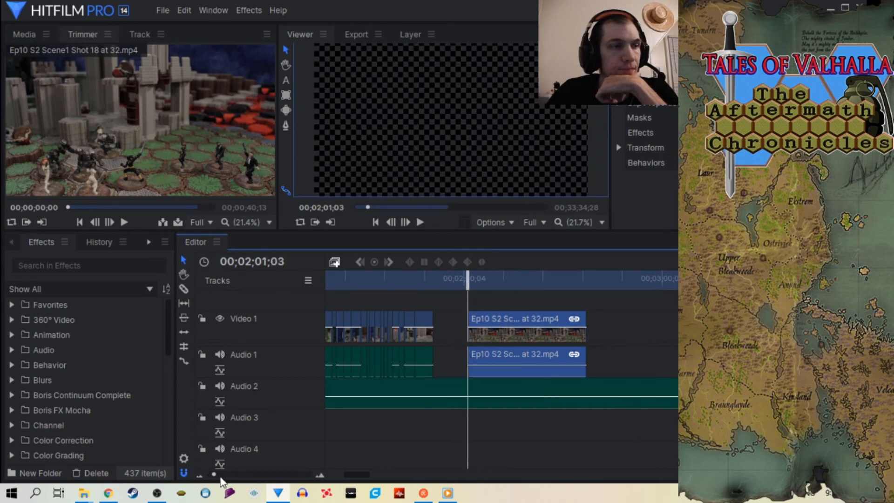
Step: Load the Ep10 S2 Scene1 Shot 19 at 31 clip into the trimmer and scrub it to 00;00;15;22
left_click(23, 36)
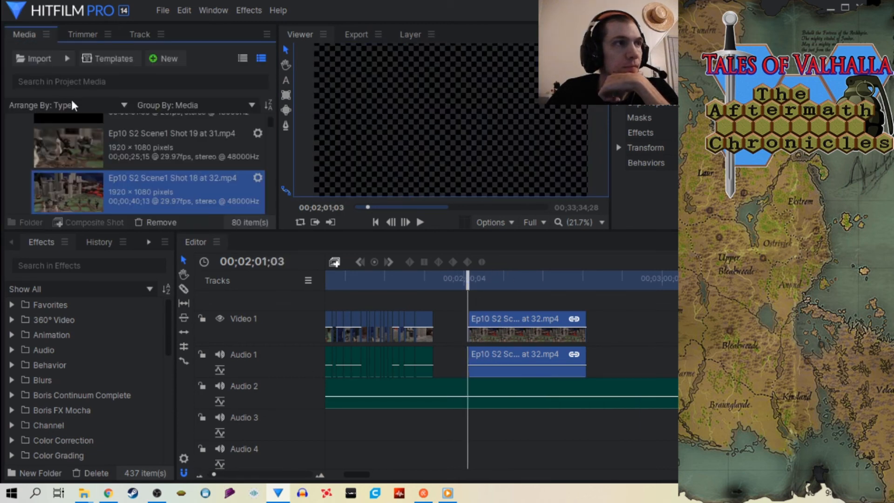
left_click(110, 139)
left_click(68, 35)
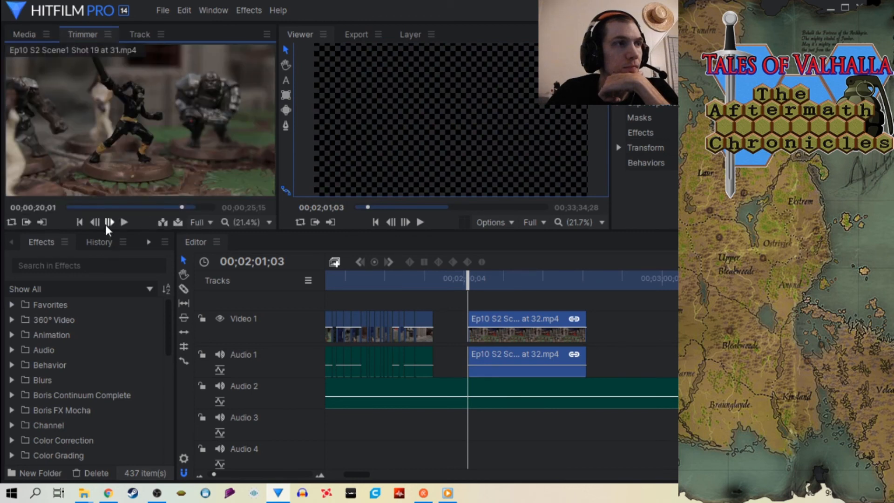
left_click_drag(183, 207, 157, 206)
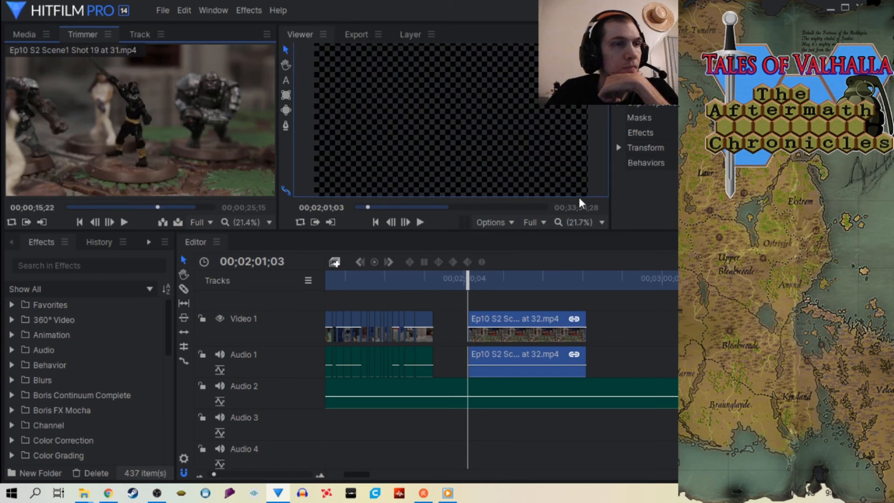
Step: Split the Shot 18 clip at 00;02;05;24 and move its first piece directly against the end of the assembled sequence
scroll(220, 477, "up", 5)
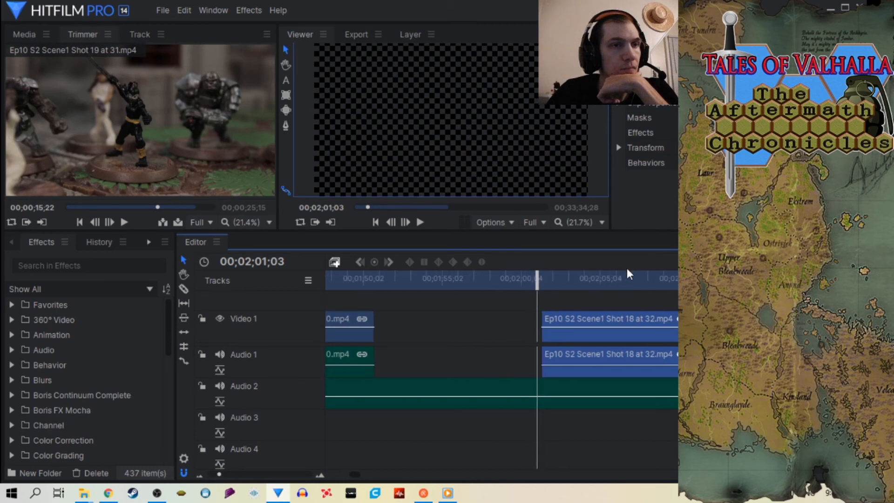
left_click_drag(537, 278, 607, 279)
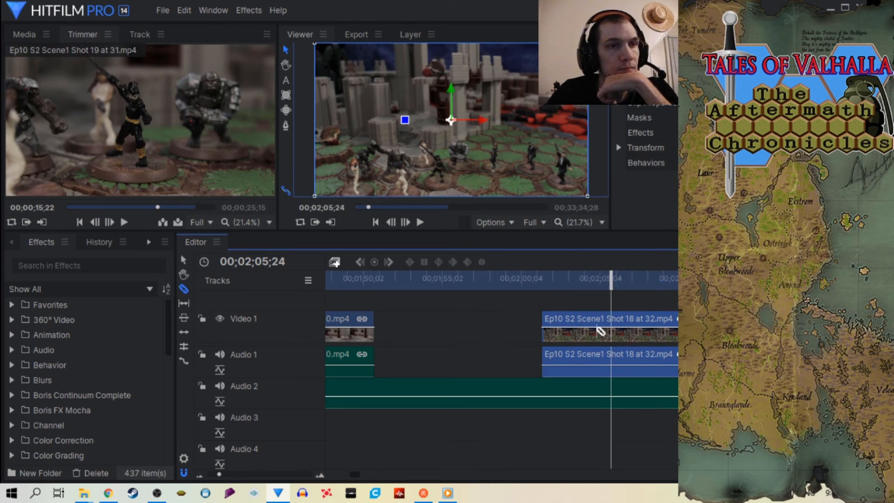
left_click(614, 332)
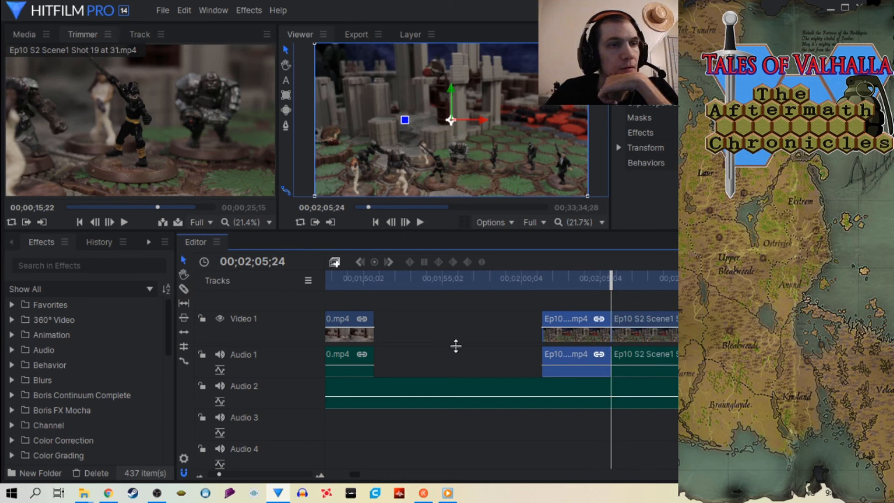
left_click_drag(560, 332, 393, 333)
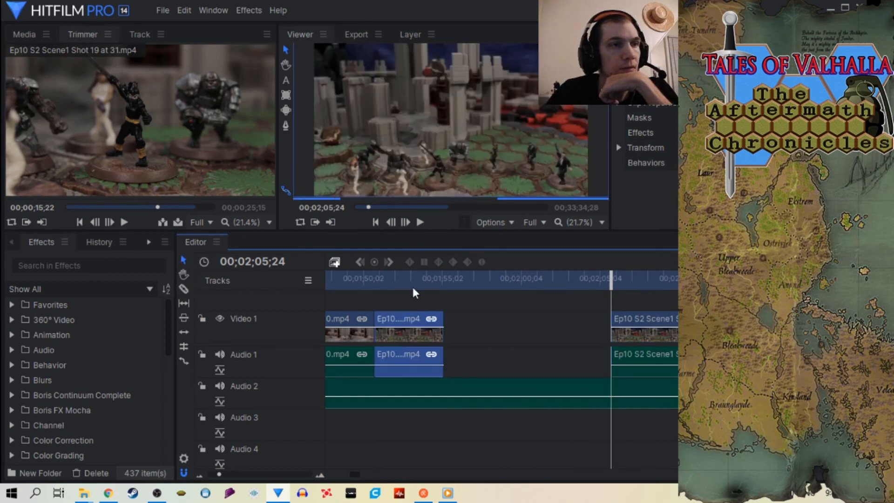
Step: Preview Shot 19 in the trimmer and set its in point to 00;00;06;27 and its out point to 00;00;14;05
left_click_drag(152, 204, 97, 210)
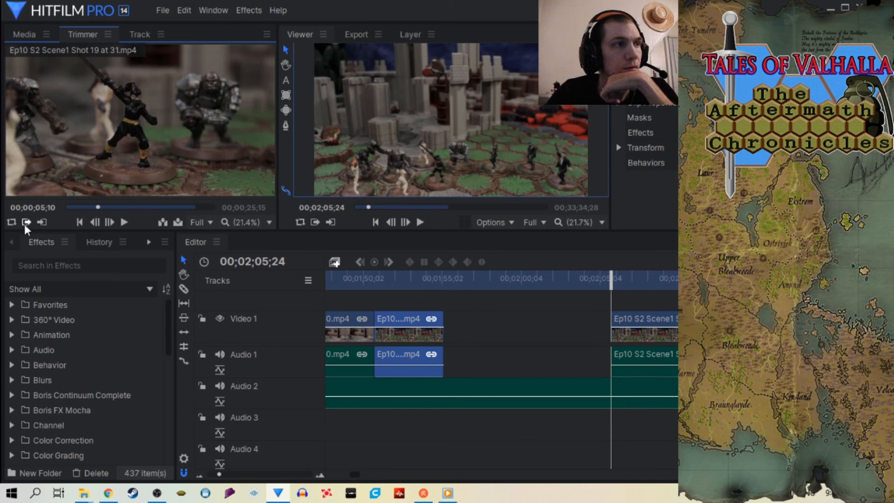
left_click(123, 223)
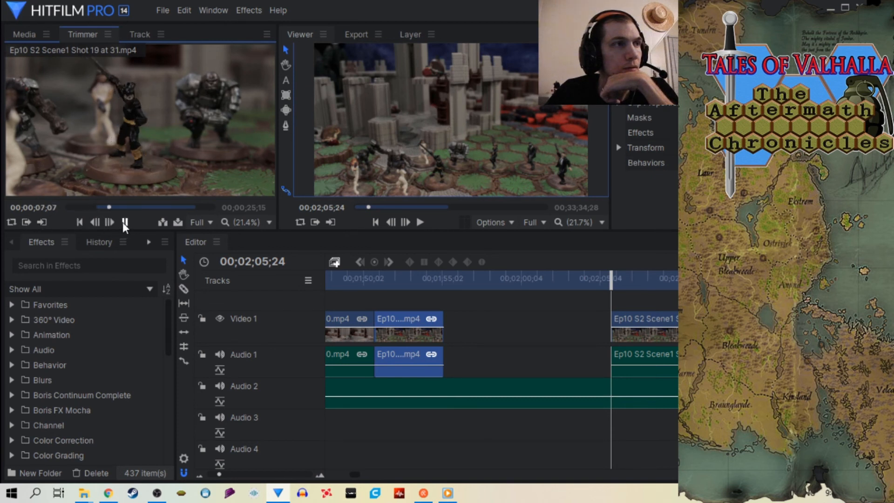
left_click(124, 223)
left_click_drag(110, 207, 105, 207)
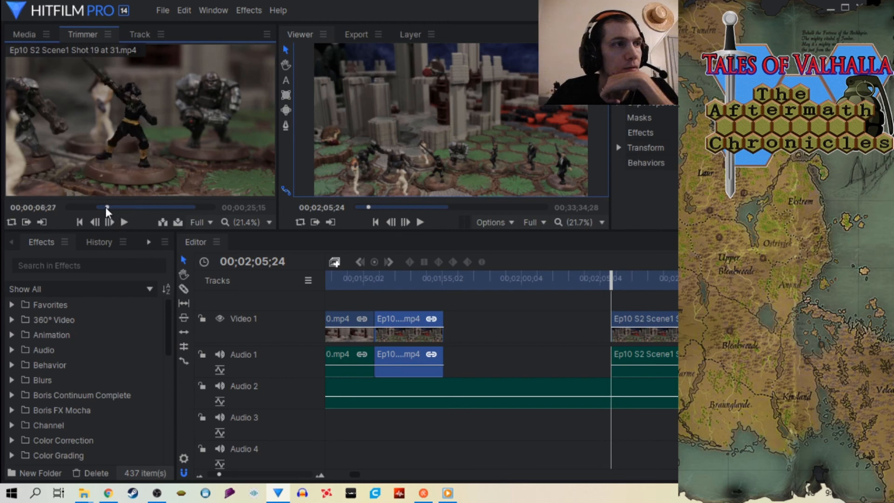
left_click(127, 223)
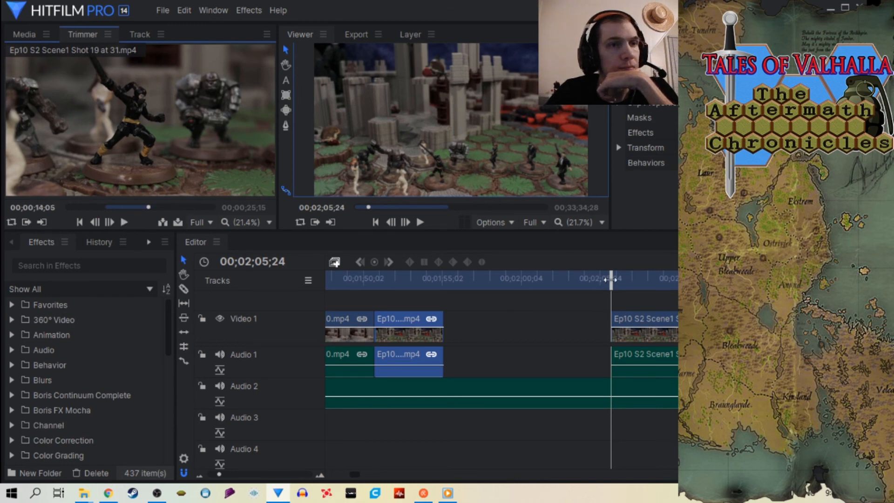
Step: Overlay the trimmed Shot 19 clip at 00;01;55;15 and move it against the end of the first Shot 18 piece
left_click_drag(611, 278, 449, 281)
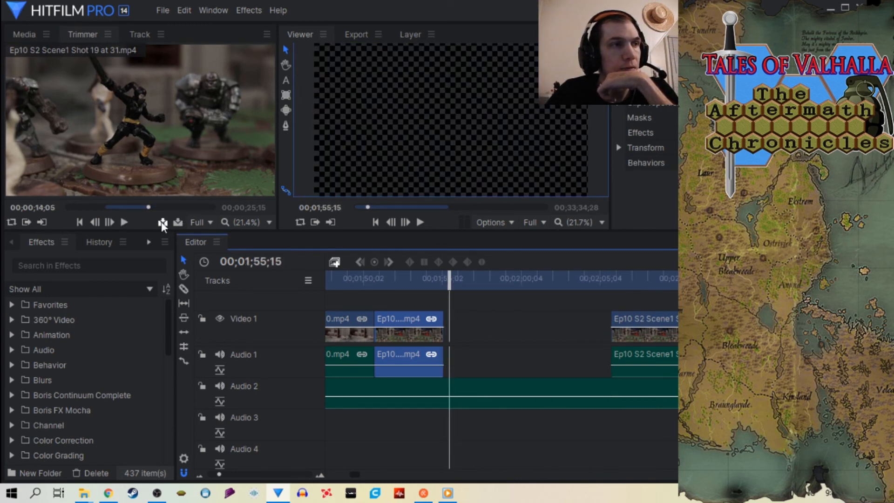
left_click(176, 223)
left_click_drag(474, 332, 468, 334)
left_click_drag(563, 285, 586, 349)
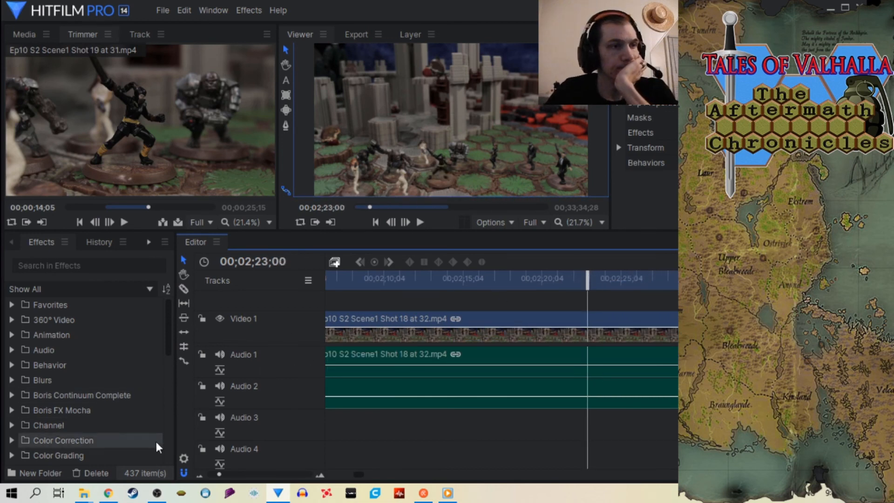
Step: Review the remaining Shot 18 piece and trim its start to about 00;02;18
left_click_drag(219, 474, 214, 475)
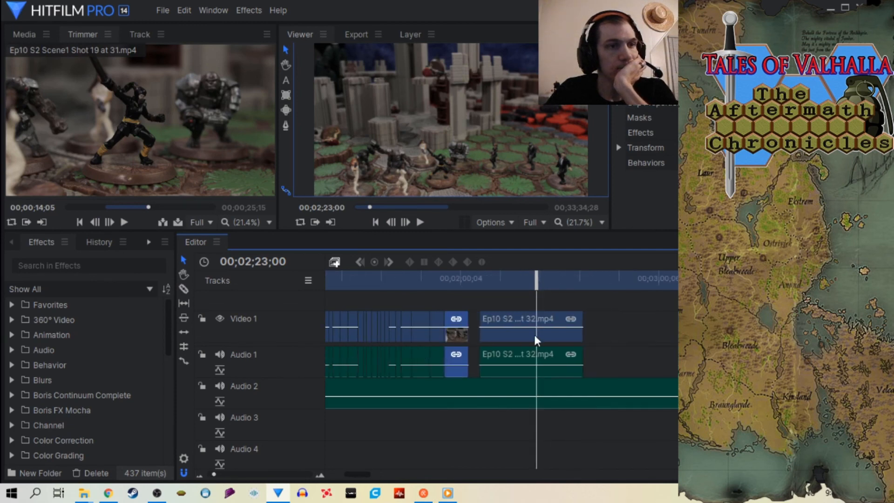
left_click(485, 334)
left_click_drag(485, 333, 528, 332)
left_click_drag(213, 474, 220, 474)
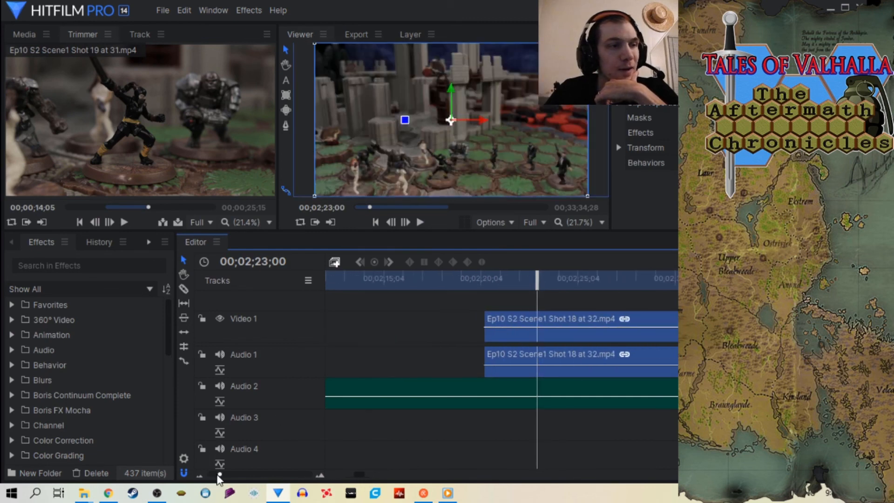
left_click_drag(537, 284, 591, 298)
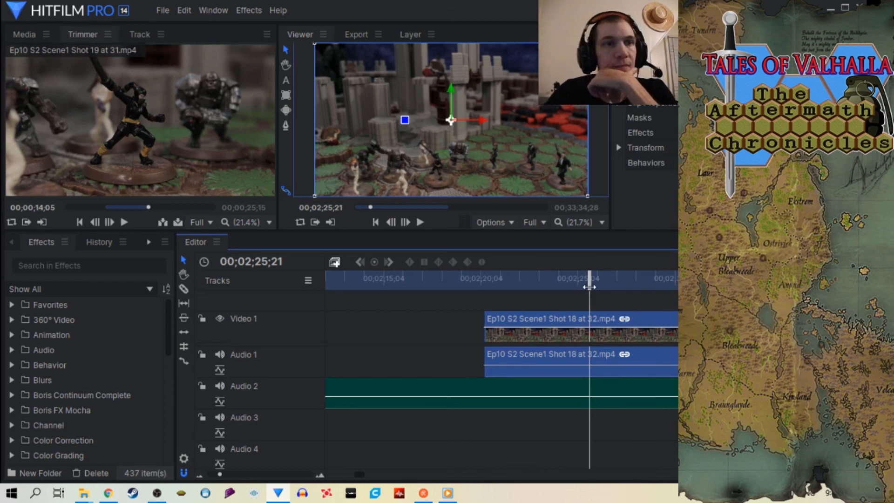
mouse_move(589, 287)
left_mouse_down()
mouse_move(698, 286)
mouse_move(626, 293)
mouse_move(677, 305)
mouse_move(576, 298)
left_mouse_up()
left_click_drag(556, 328, 567, 353)
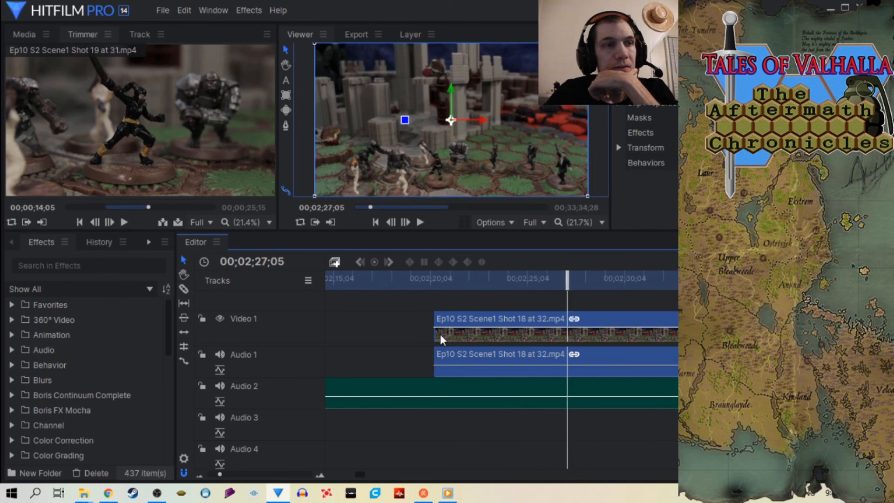
left_click_drag(434, 335, 399, 343)
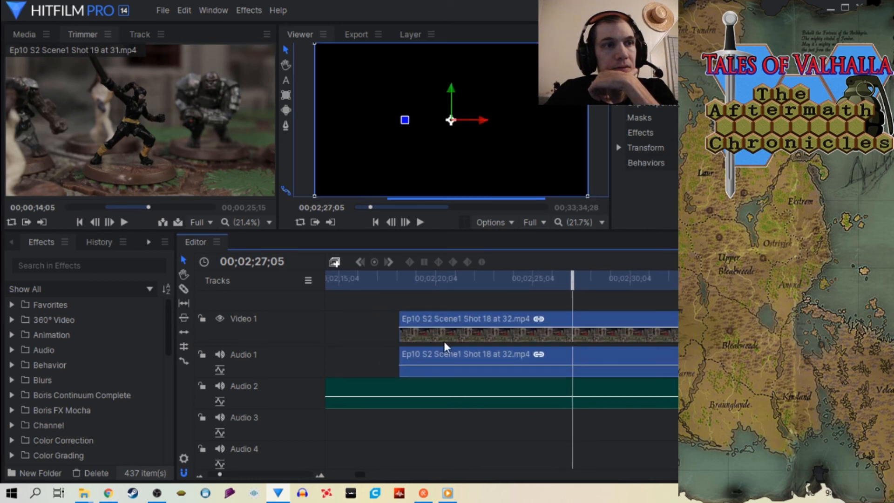
Step: Move the trimmed second Shot 18 piece directly against the end of the Shot 19 clip
left_click_drag(218, 474, 215, 474)
left_click_drag(515, 333, 437, 334)
left_click(373, 285)
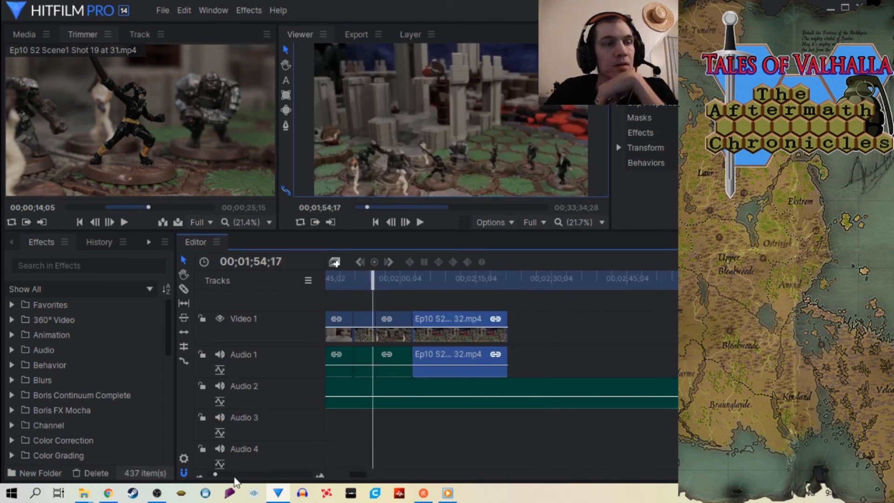
left_click_drag(216, 478, 212, 478)
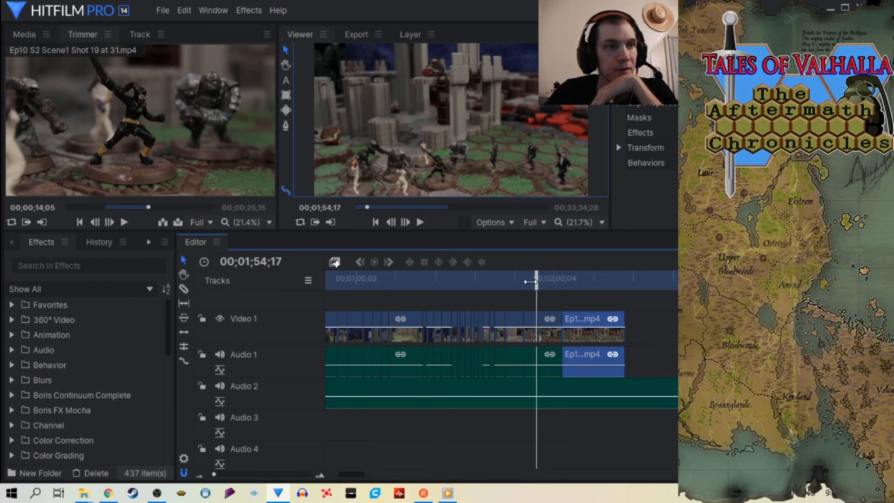
Step: Save the project and play the assembled sequence from 00;00;30;00 through the final Shot 18 piece
left_click_drag(536, 280, 350, 300)
left_click(159, 12)
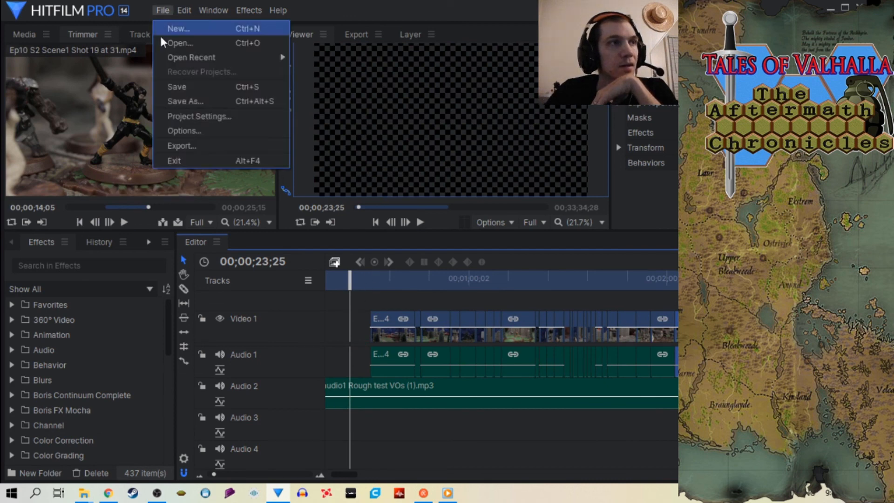
left_click(174, 93)
left_click_drag(352, 302, 372, 302)
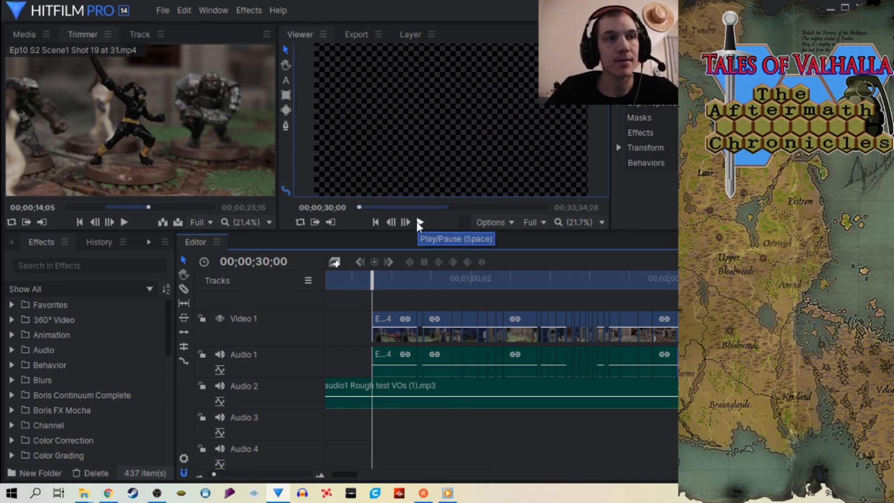
left_click(421, 222)
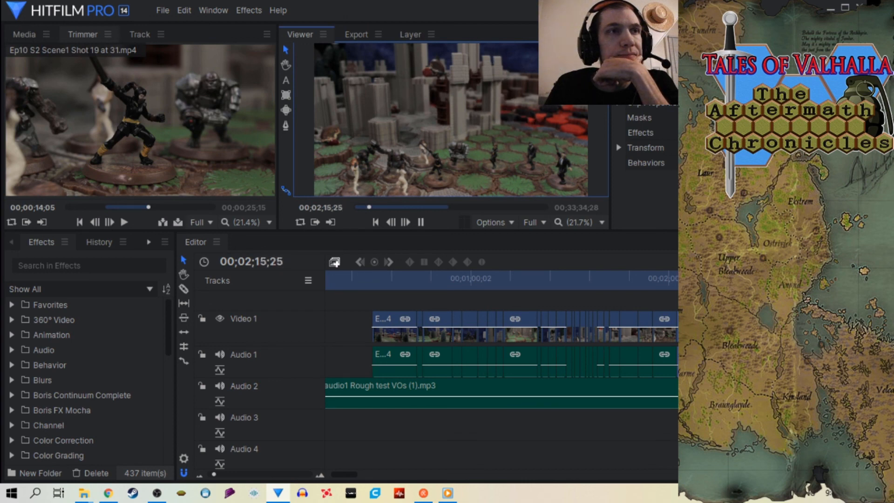
left_click(420, 222)
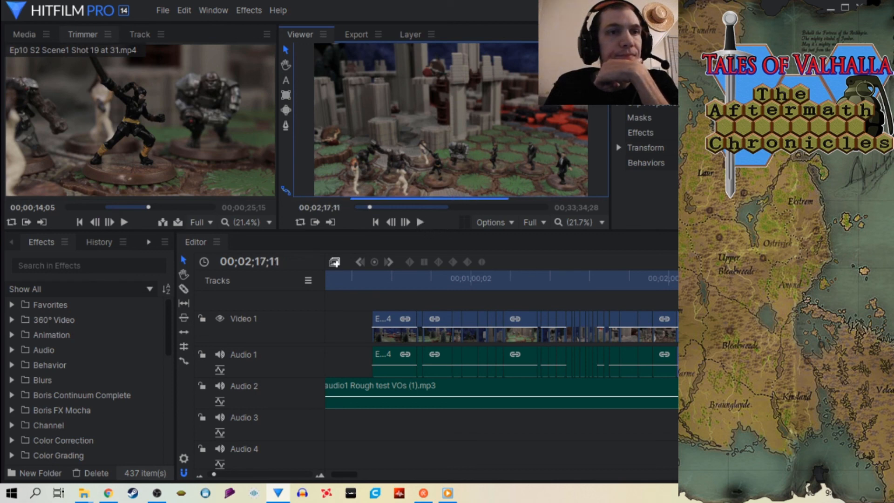
Step: Set the playhead to 00;02;09;01 within the final Shot 18 piece and save the project
left_click_drag(652, 285, 699, 292)
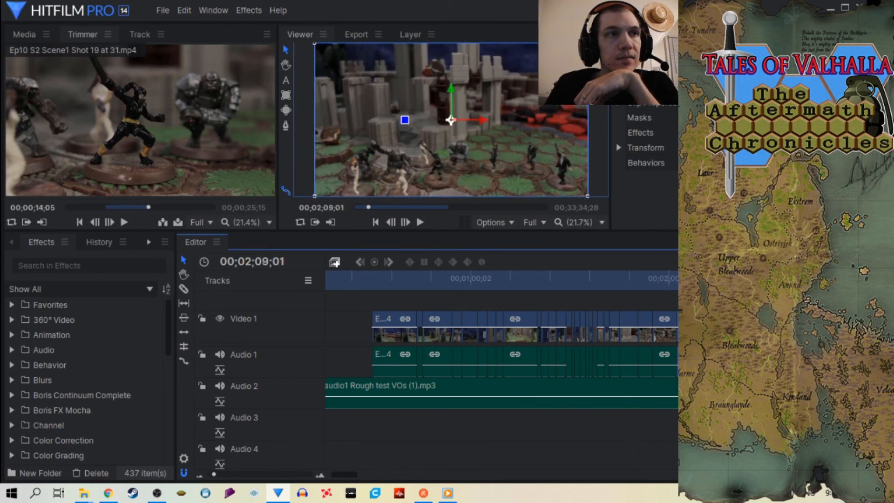
left_click(163, 10)
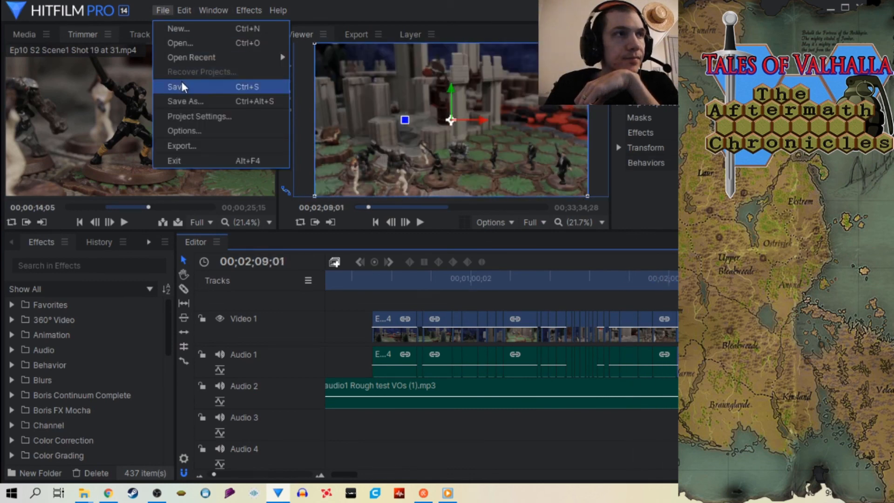
left_click(182, 84)
left_click(672, 298)
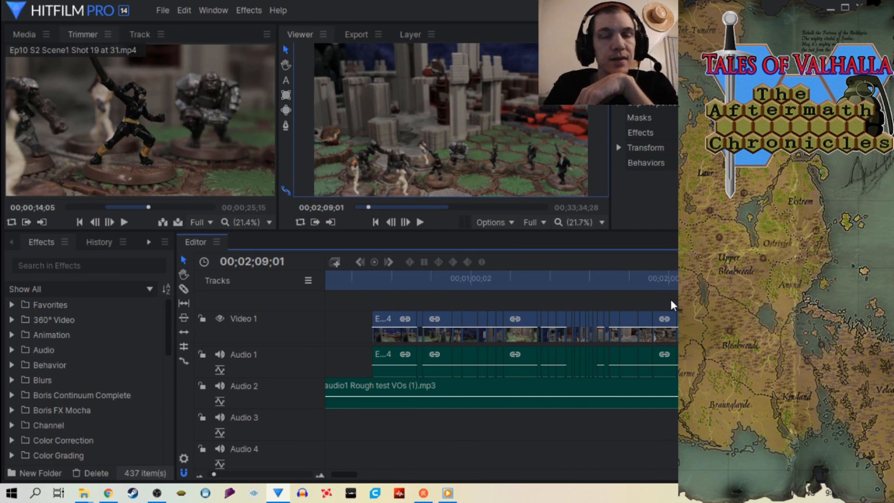